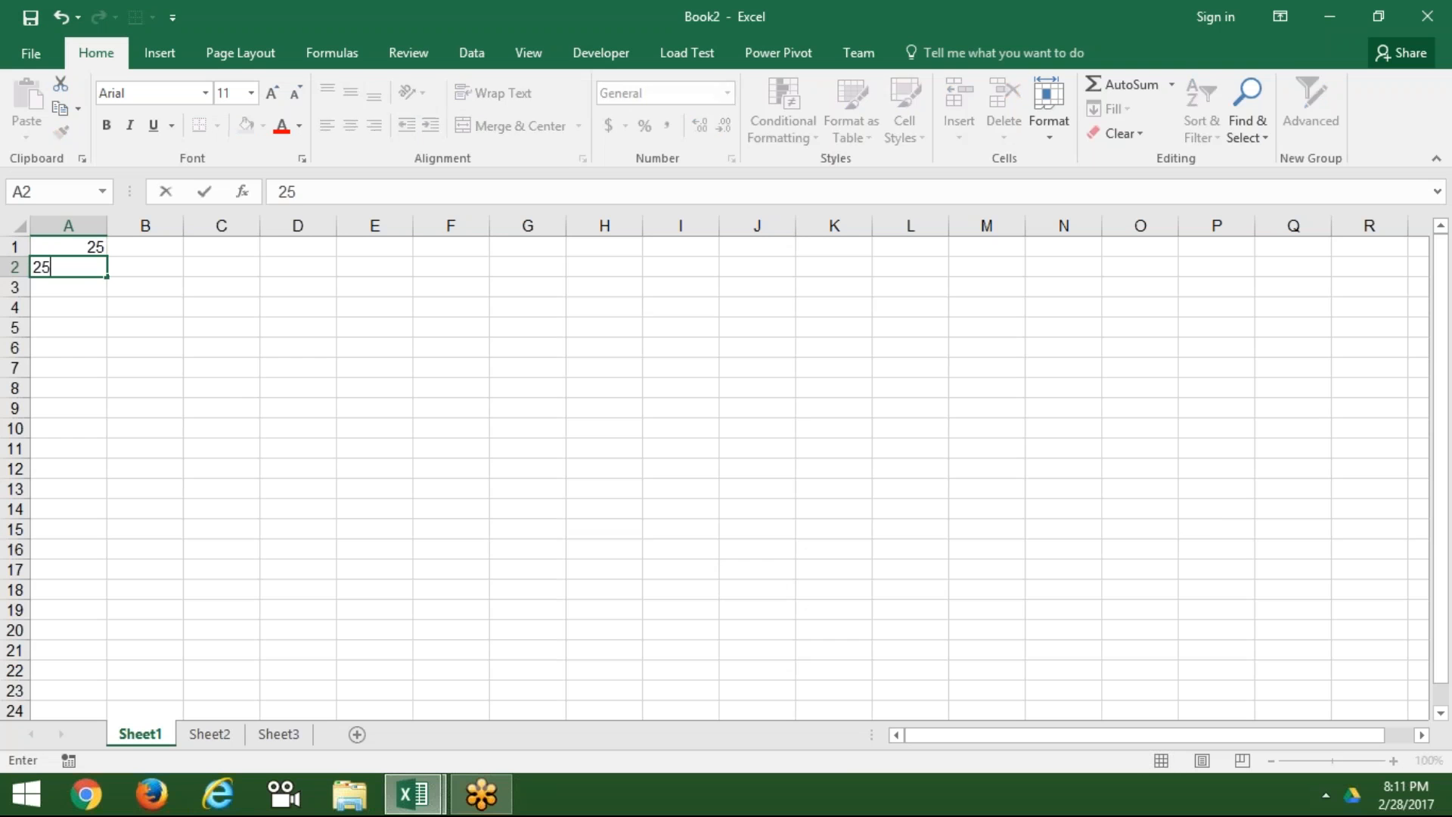
Step: Enter the trial values 25 and 52 in A2:A3, then select and delete them
key("Return")
type("52")
key("Return")
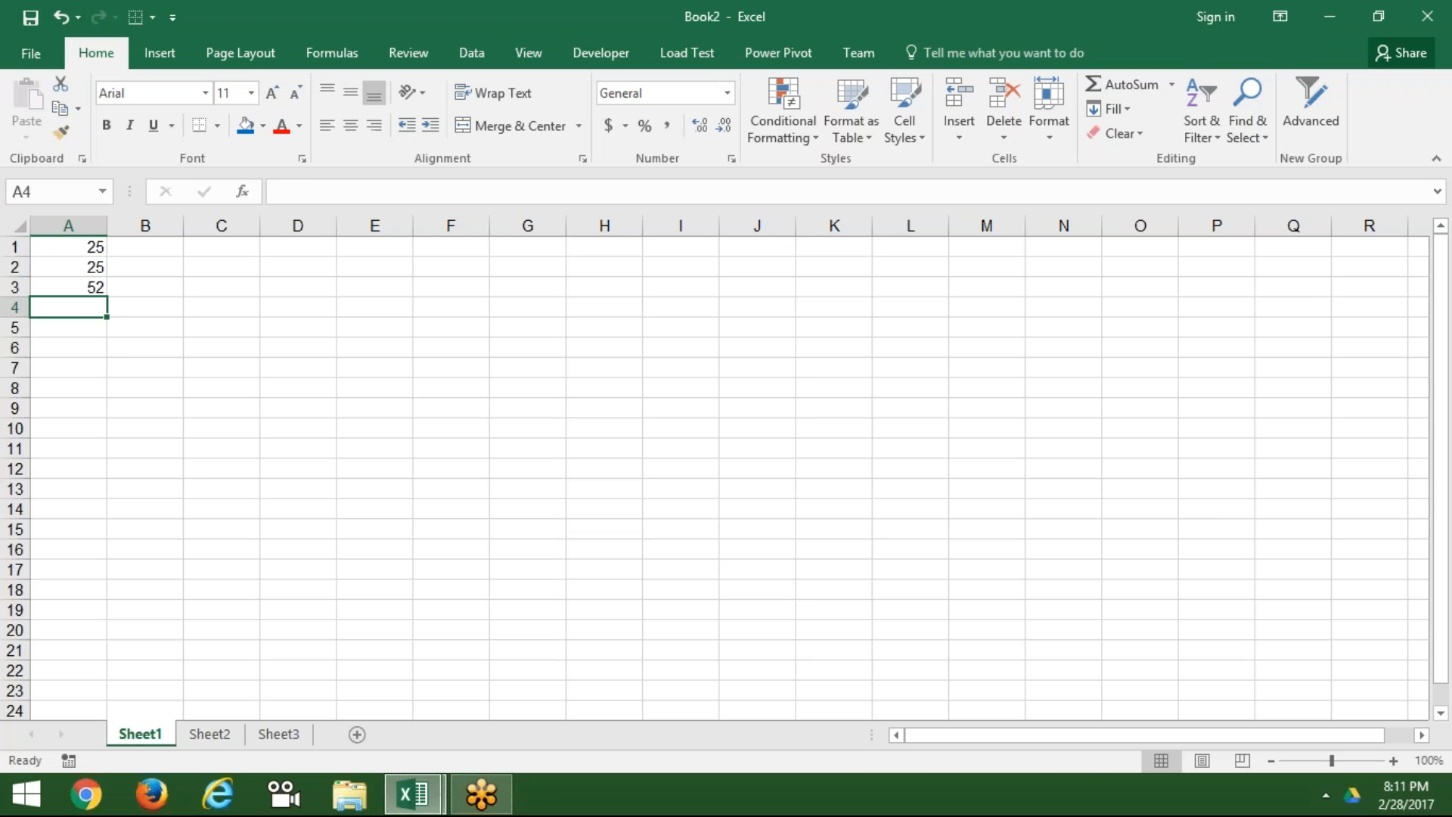
key("Up")
key("Up")
key("shift+Down")
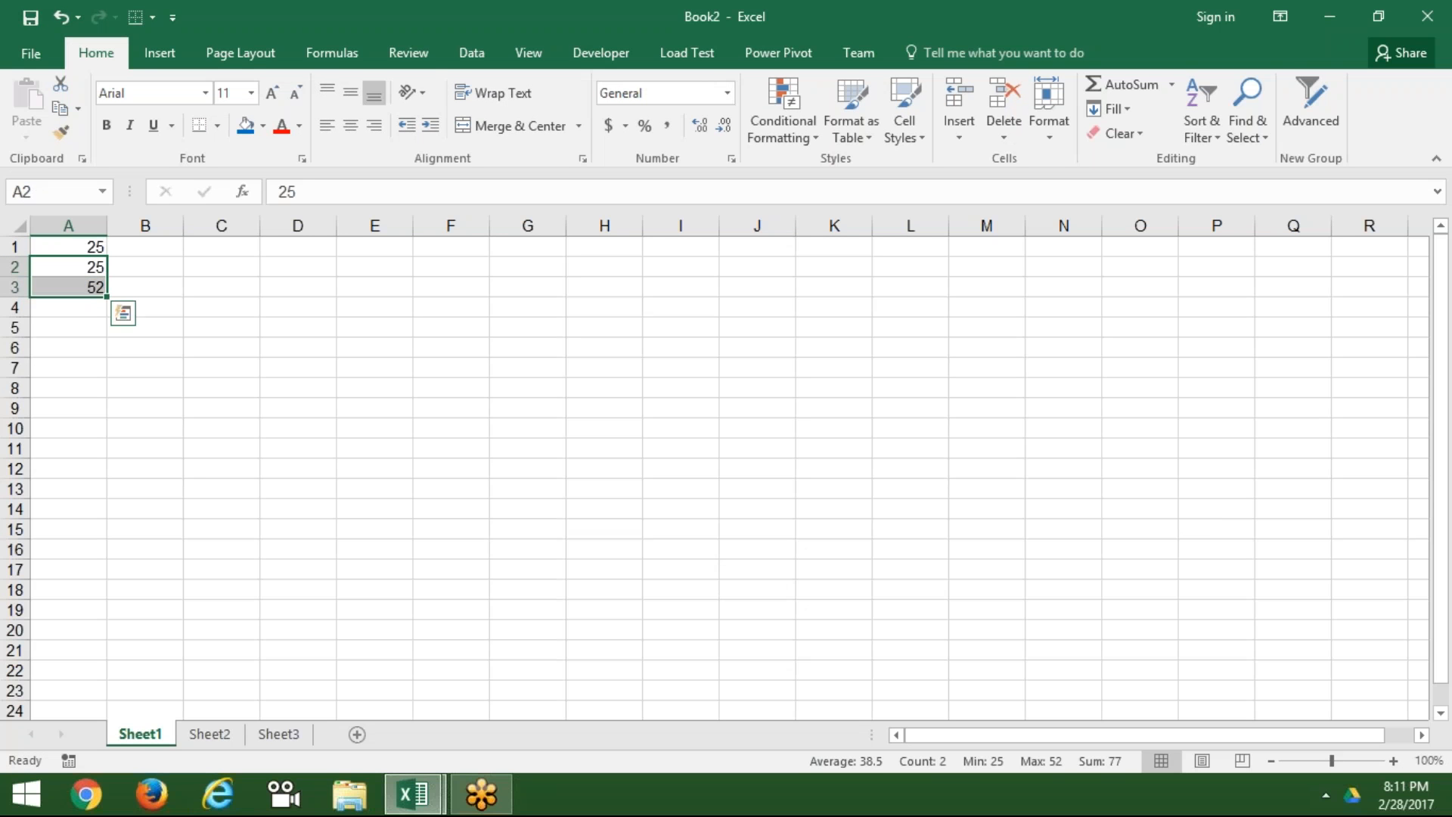
key("Delete")
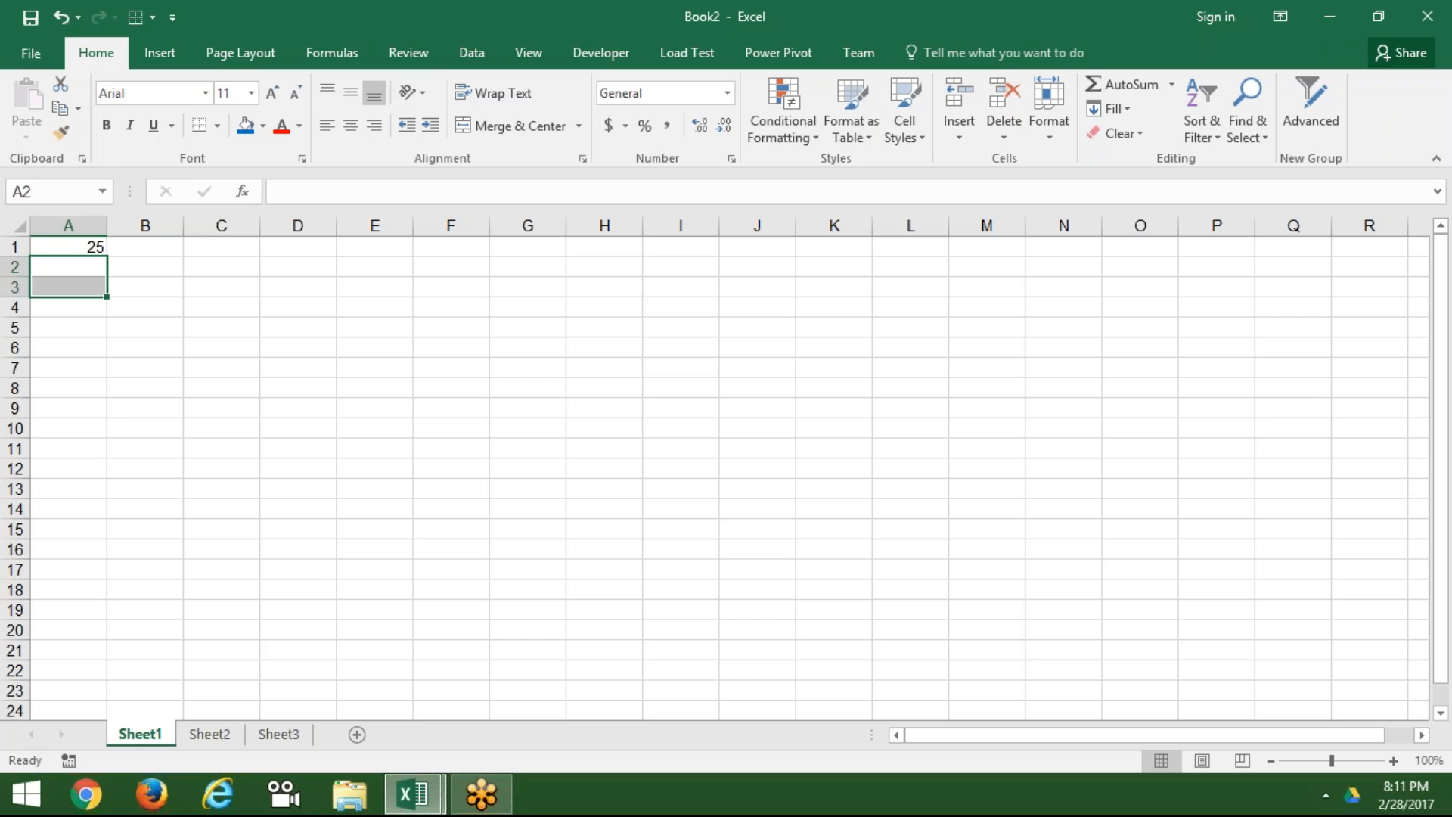
Step: Enter 85, 36, 52, 65 and 25 down A2:A6 below the 25 in A1
left_click(68, 247)
key("Return")
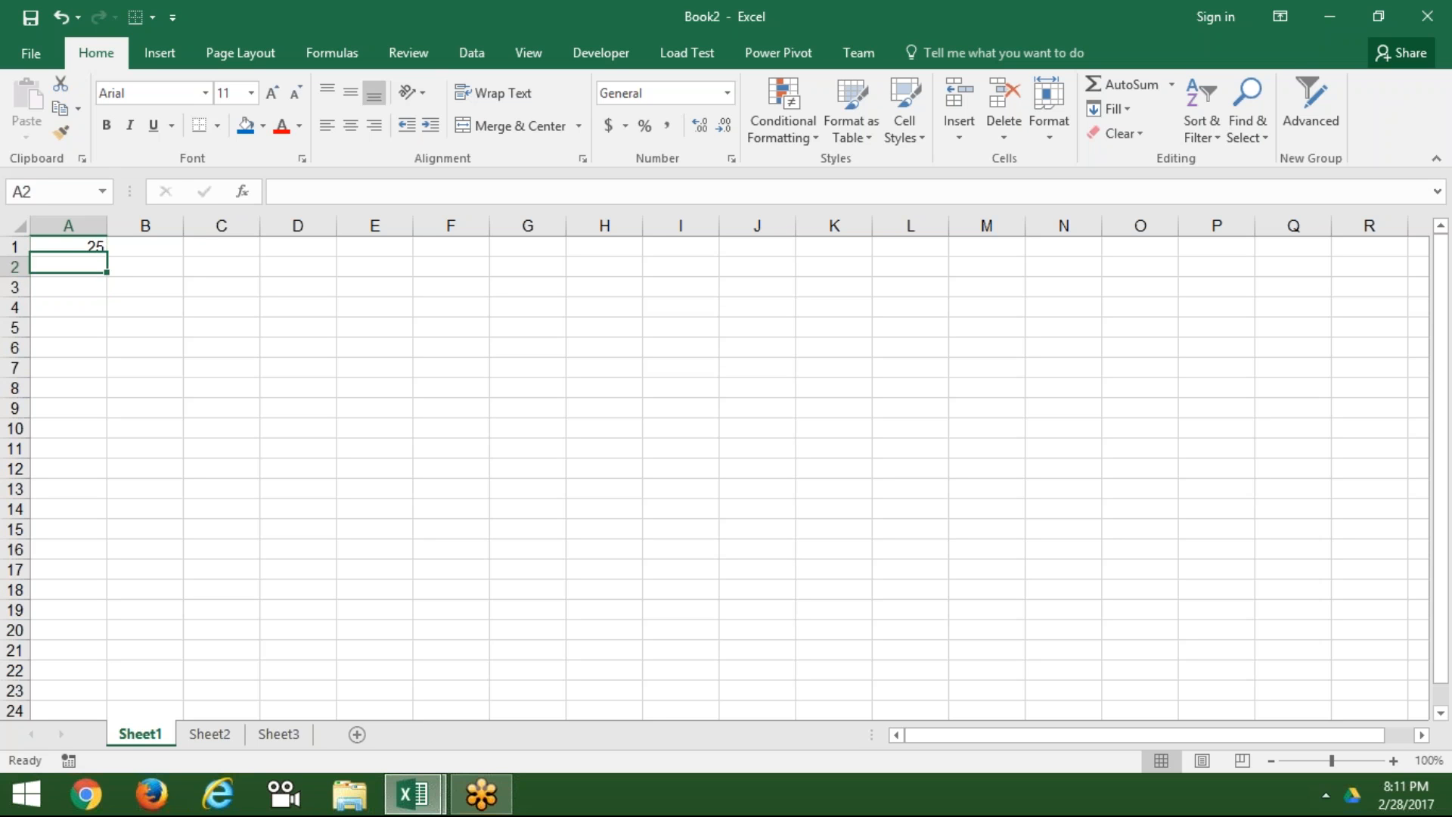
type("85")
key("Return")
type("36")
key("Return")
type("52")
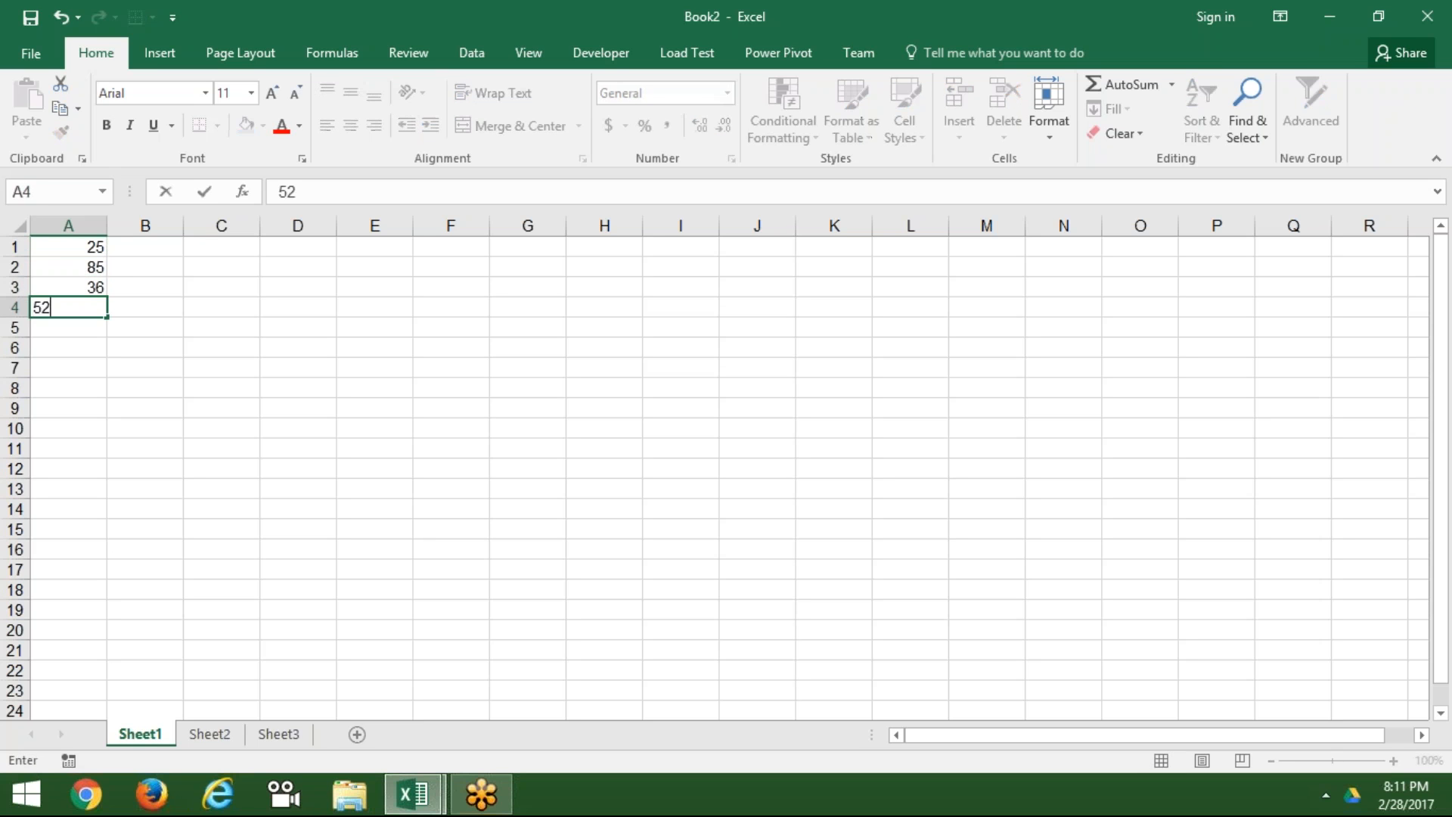
key("Return")
type("65")
key("Return")
type("25")
key("Return")
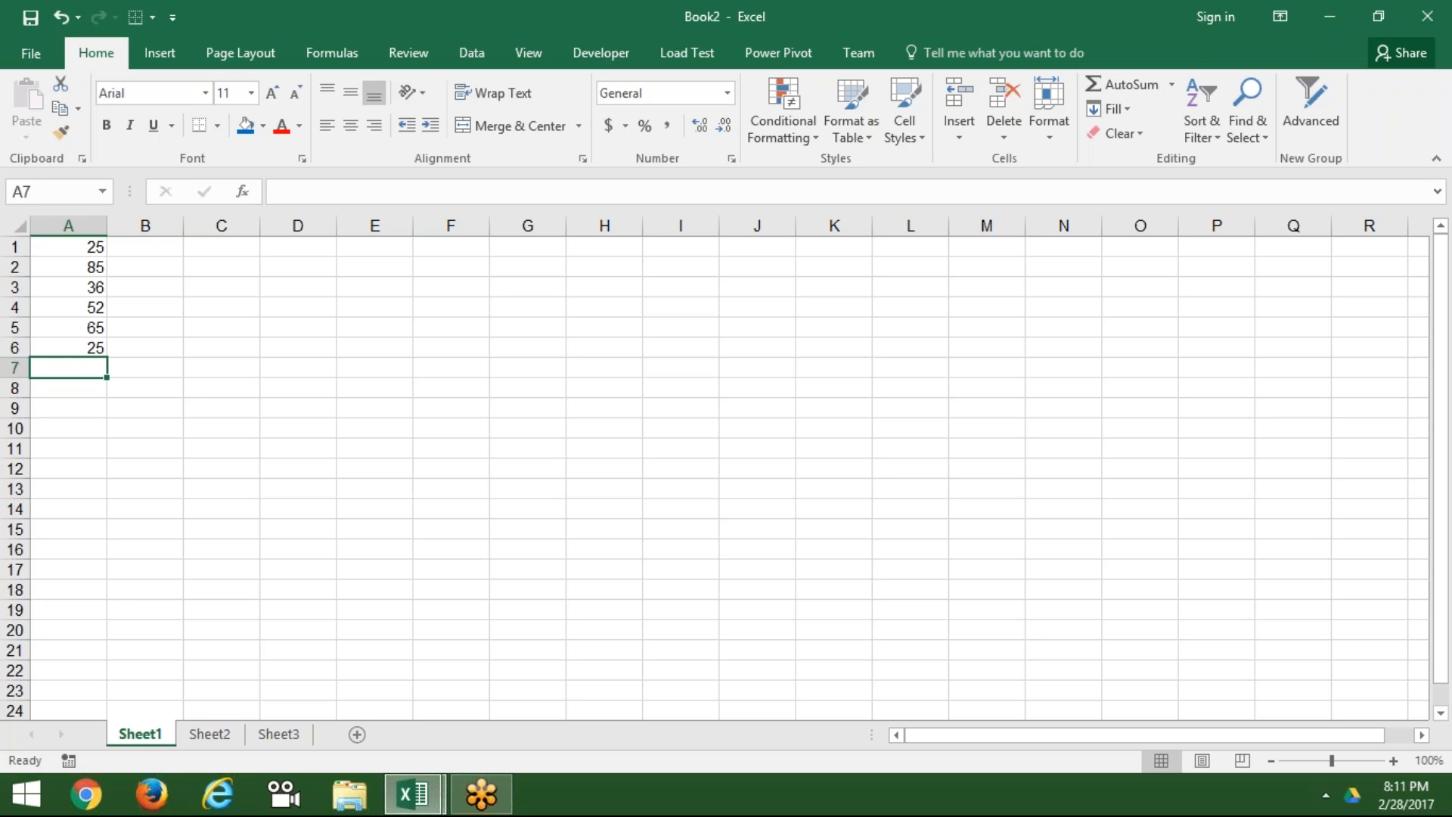
Step: AutoSum A1:A6 into A7 with Alt+=, giving a total of 288
key("alt")
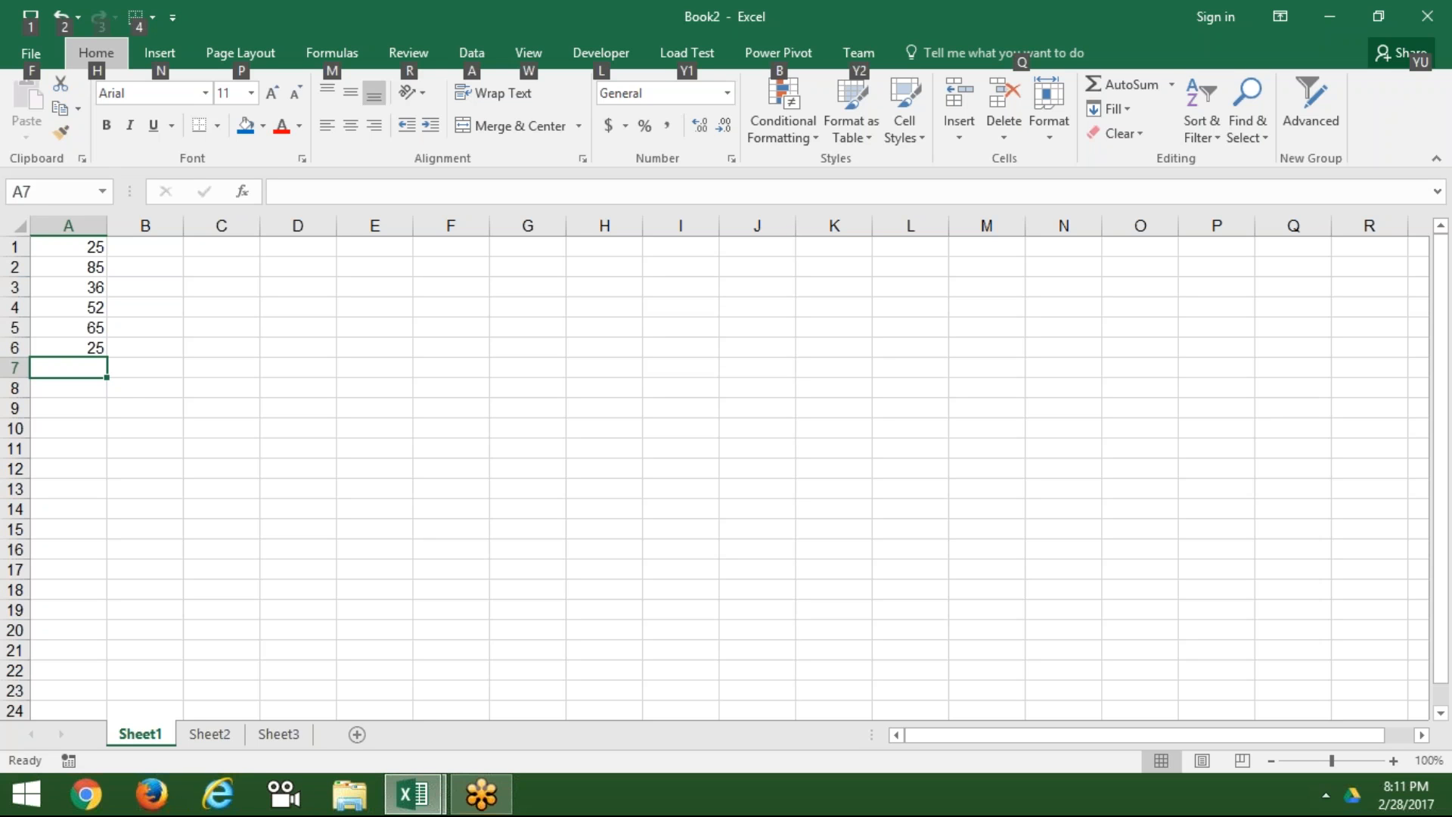
key("alt")
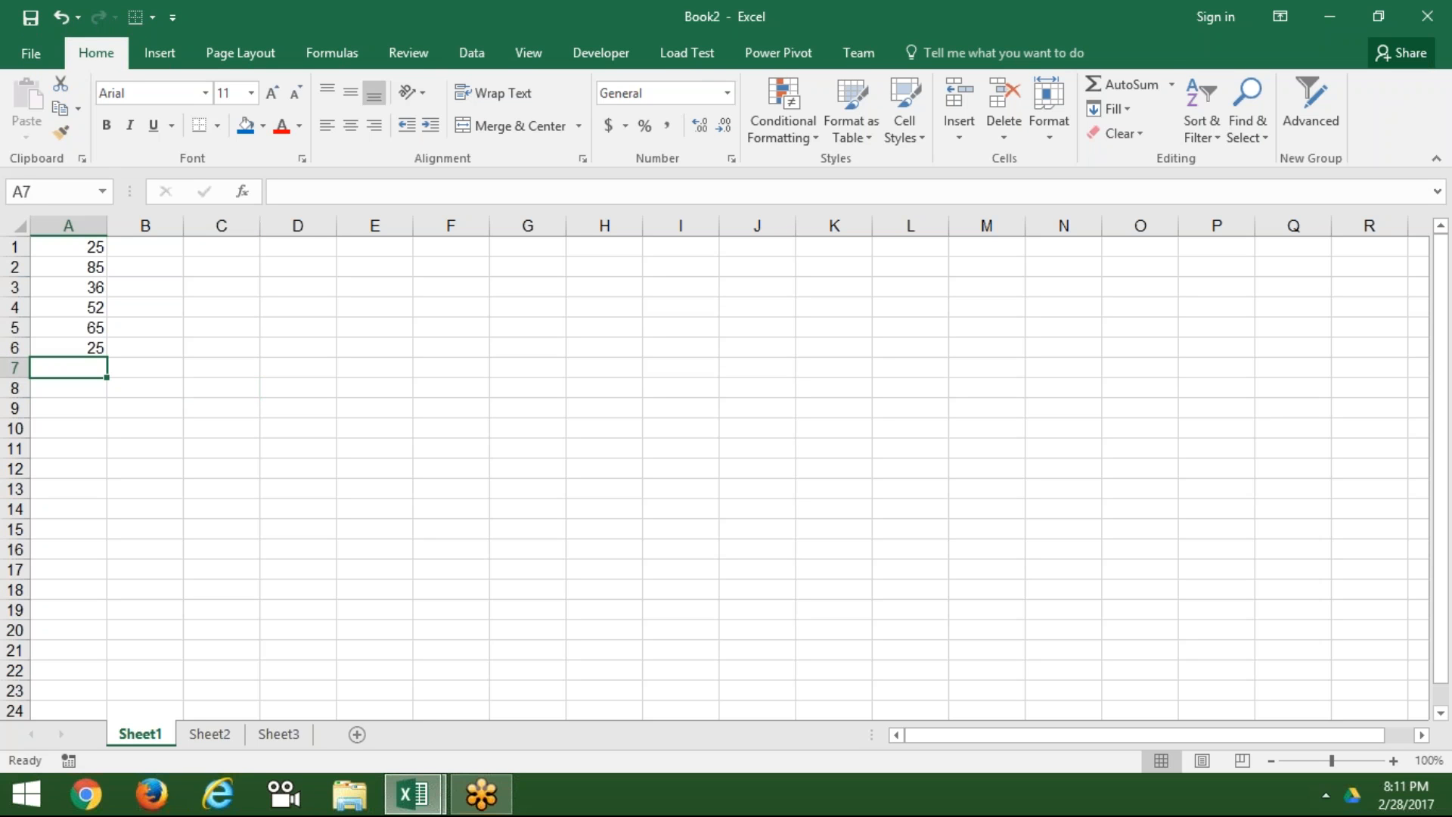
key("alt+equal")
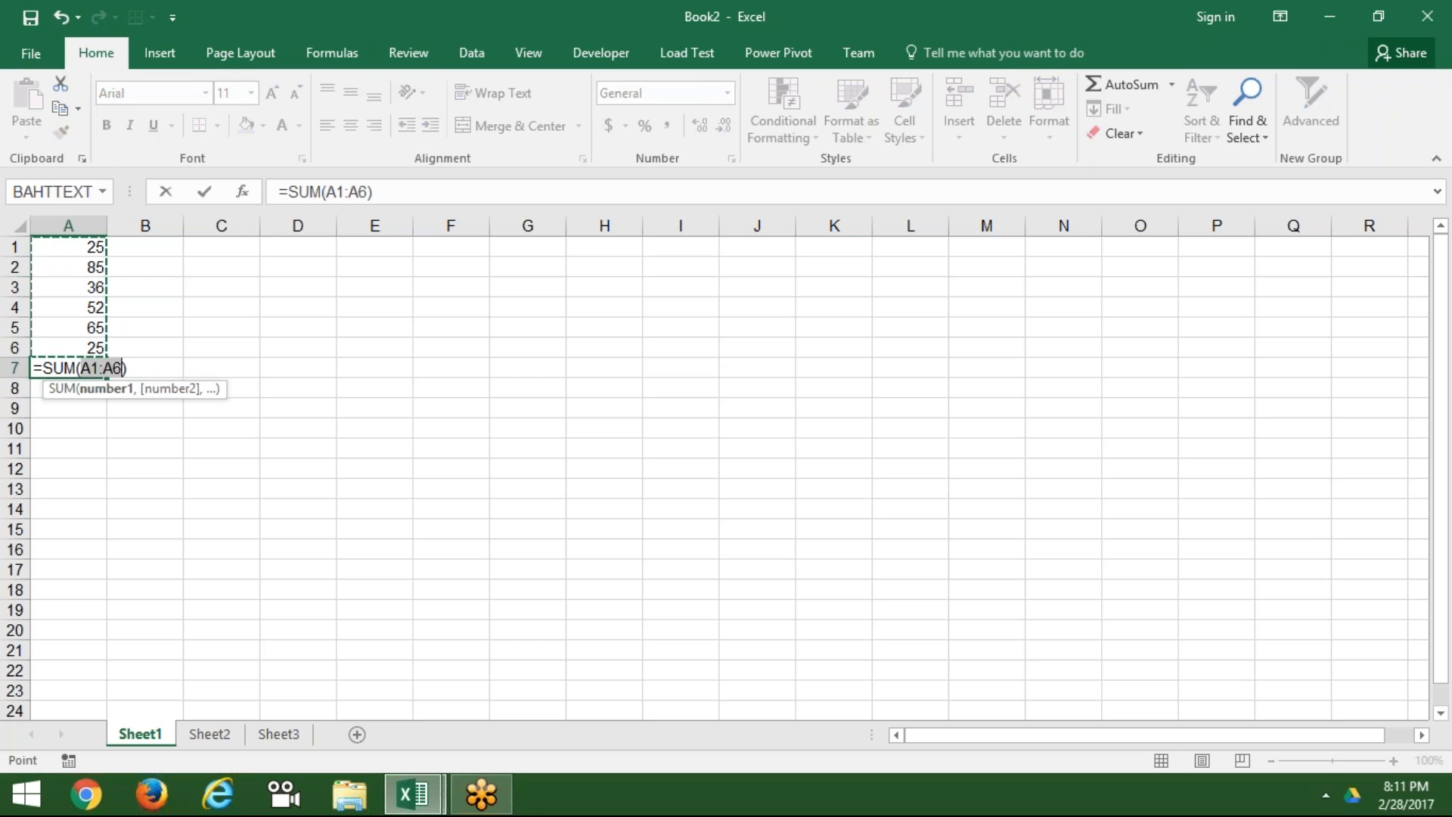
key("Return")
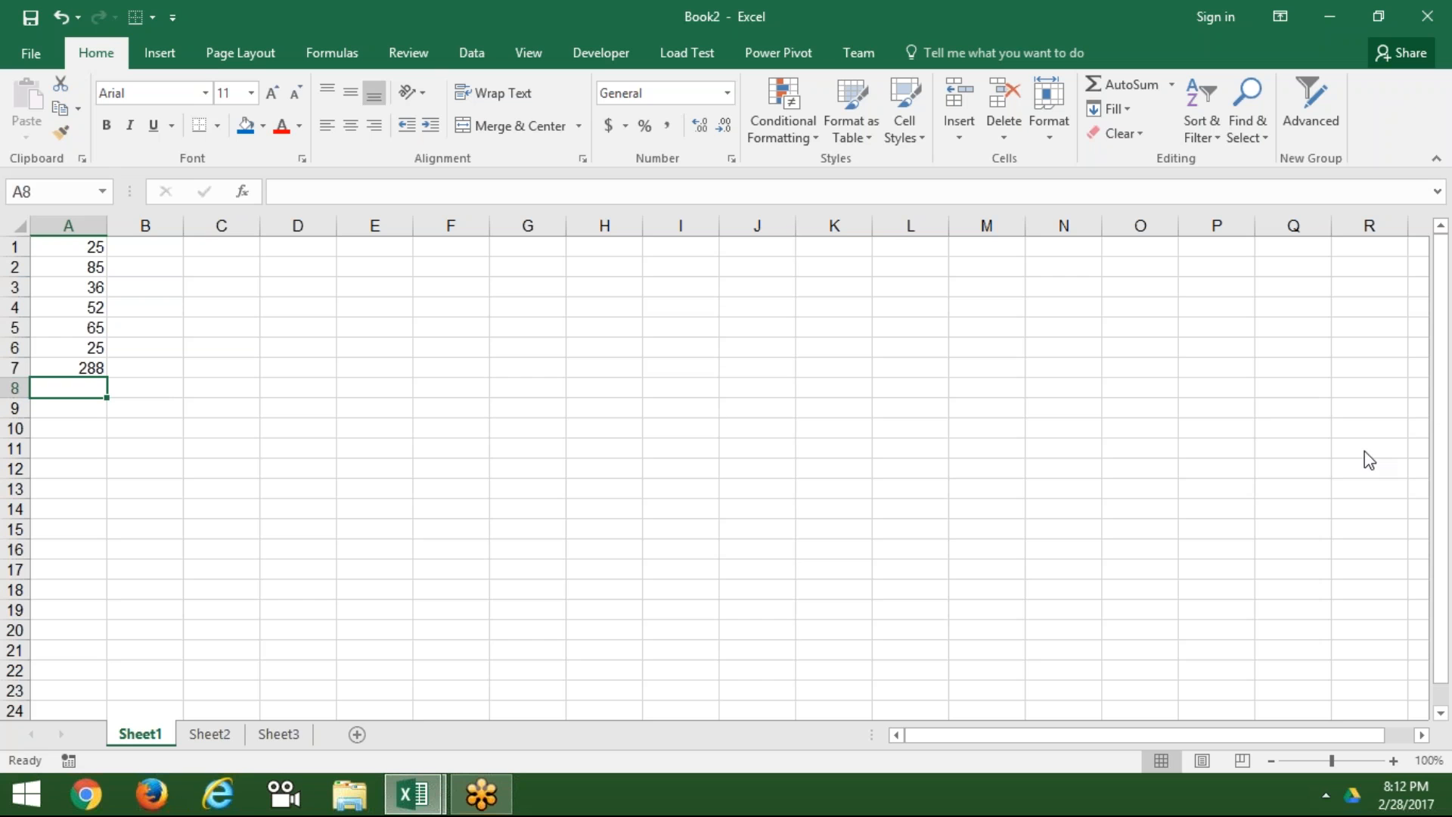
left_click(1437, 383)
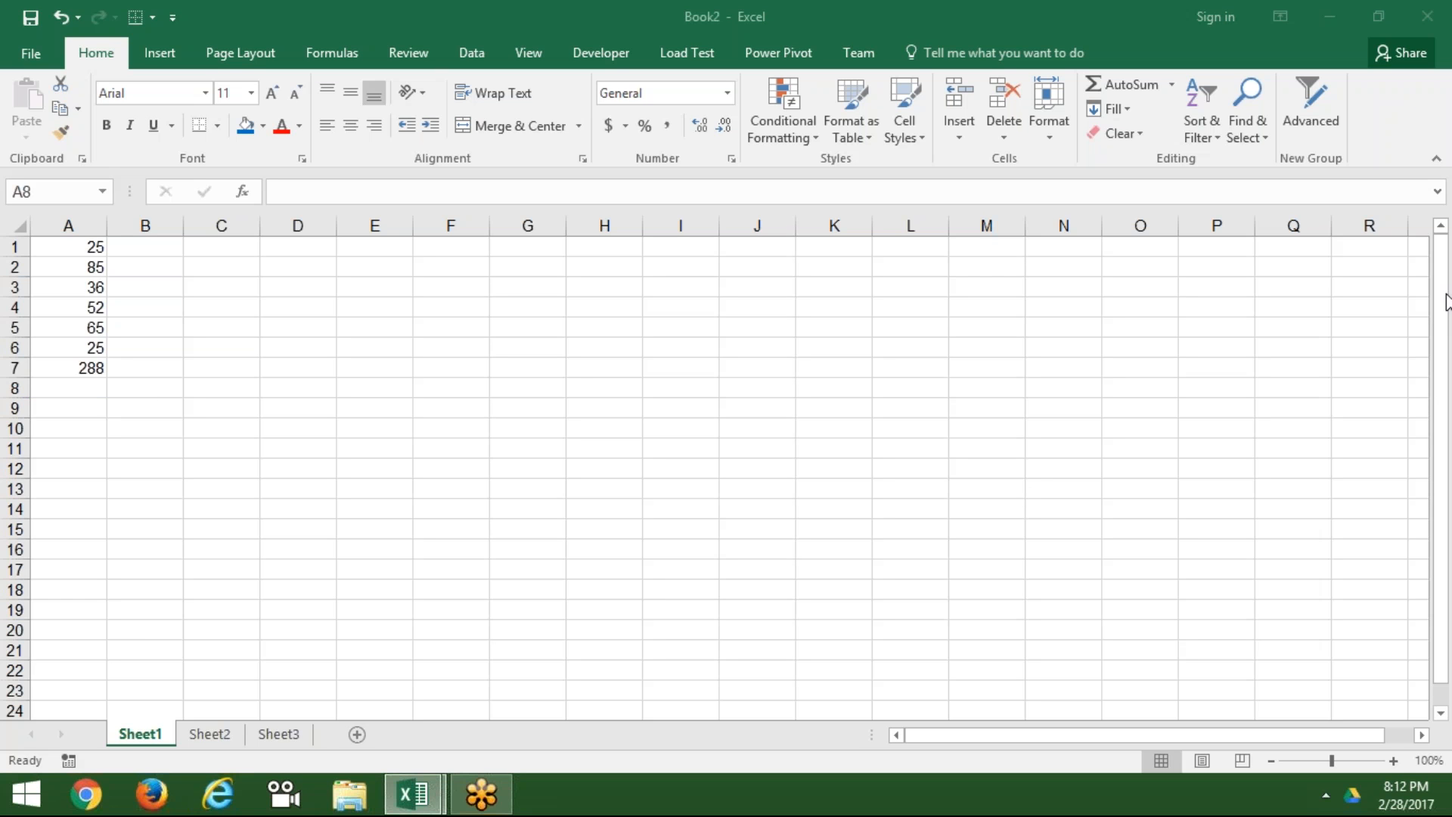
Step: Delete the total in A7 and re-insert =SUM(A1:A6) with the AutoSum button
left_click(73, 387)
left_click(69, 369)
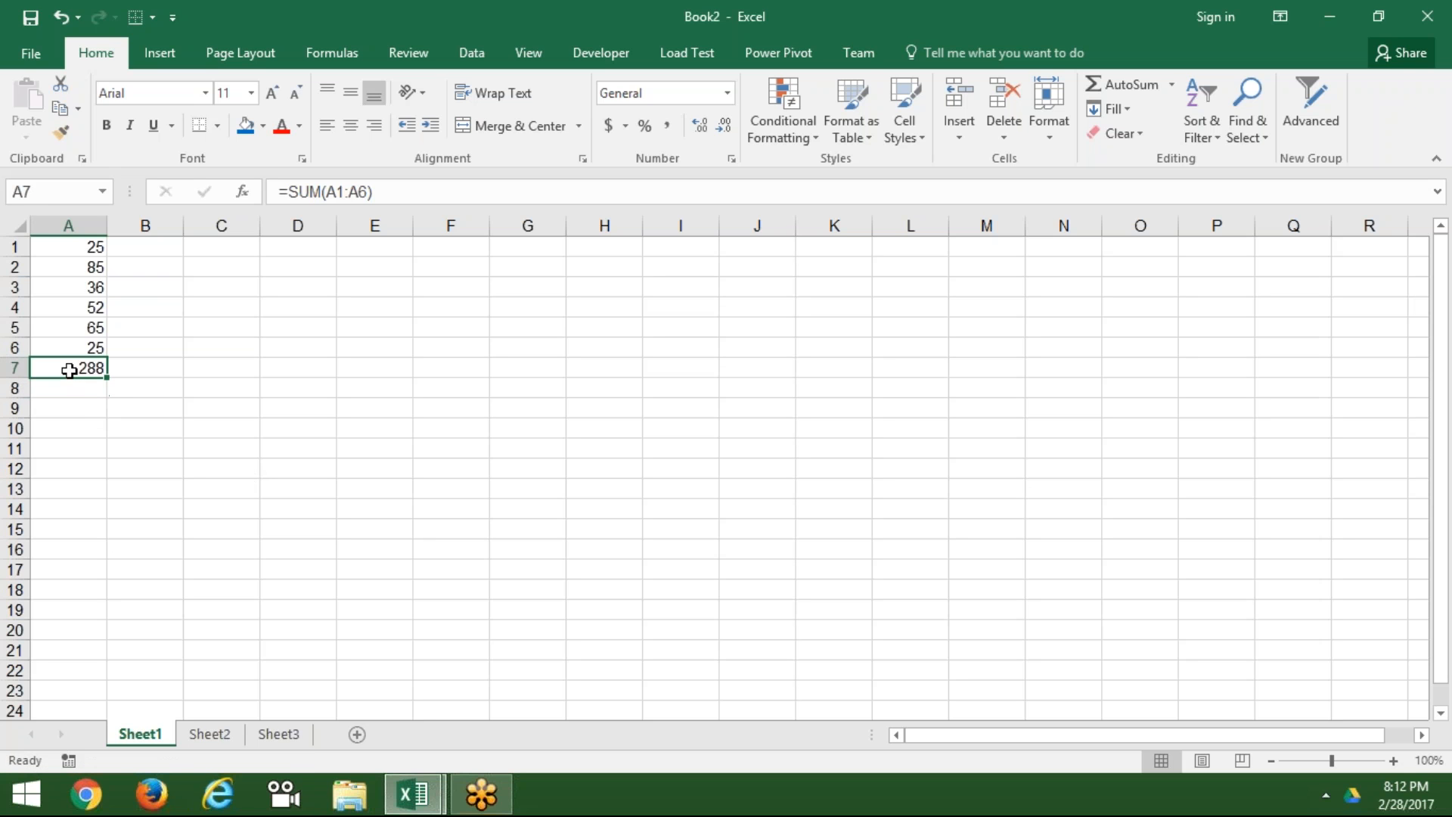
key("Delete")
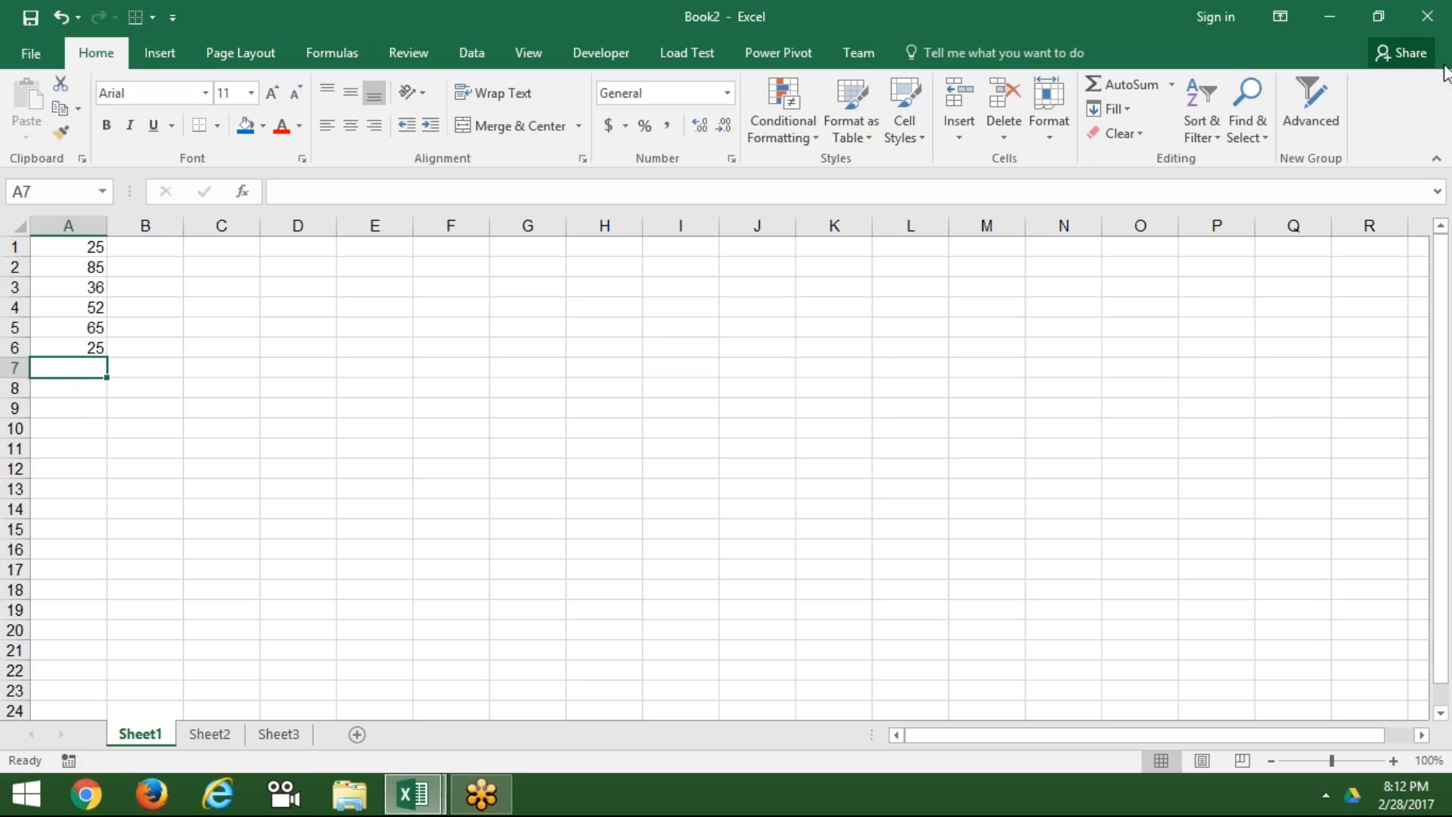
left_click(1421, 56)
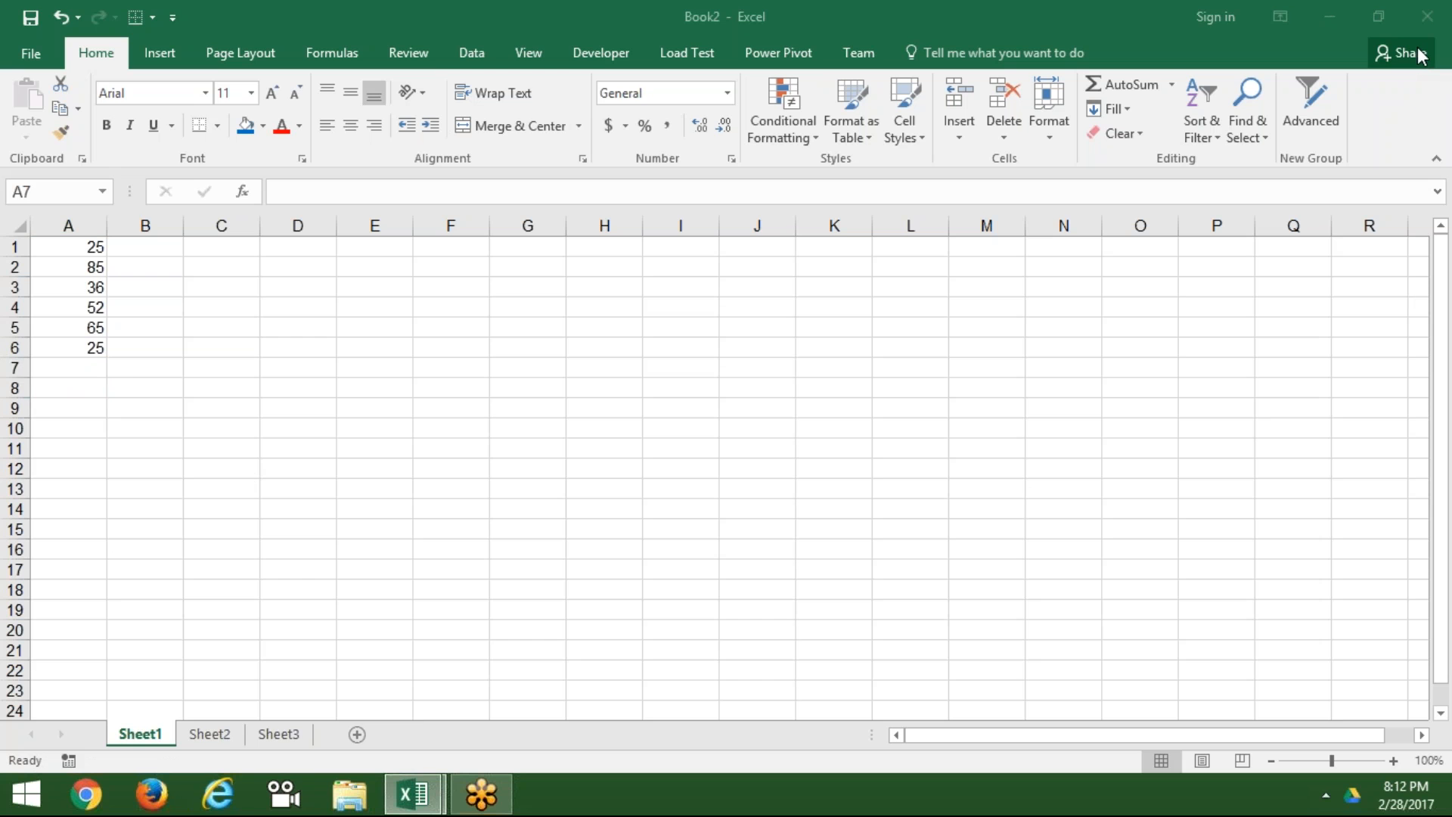
left_click(1165, 96)
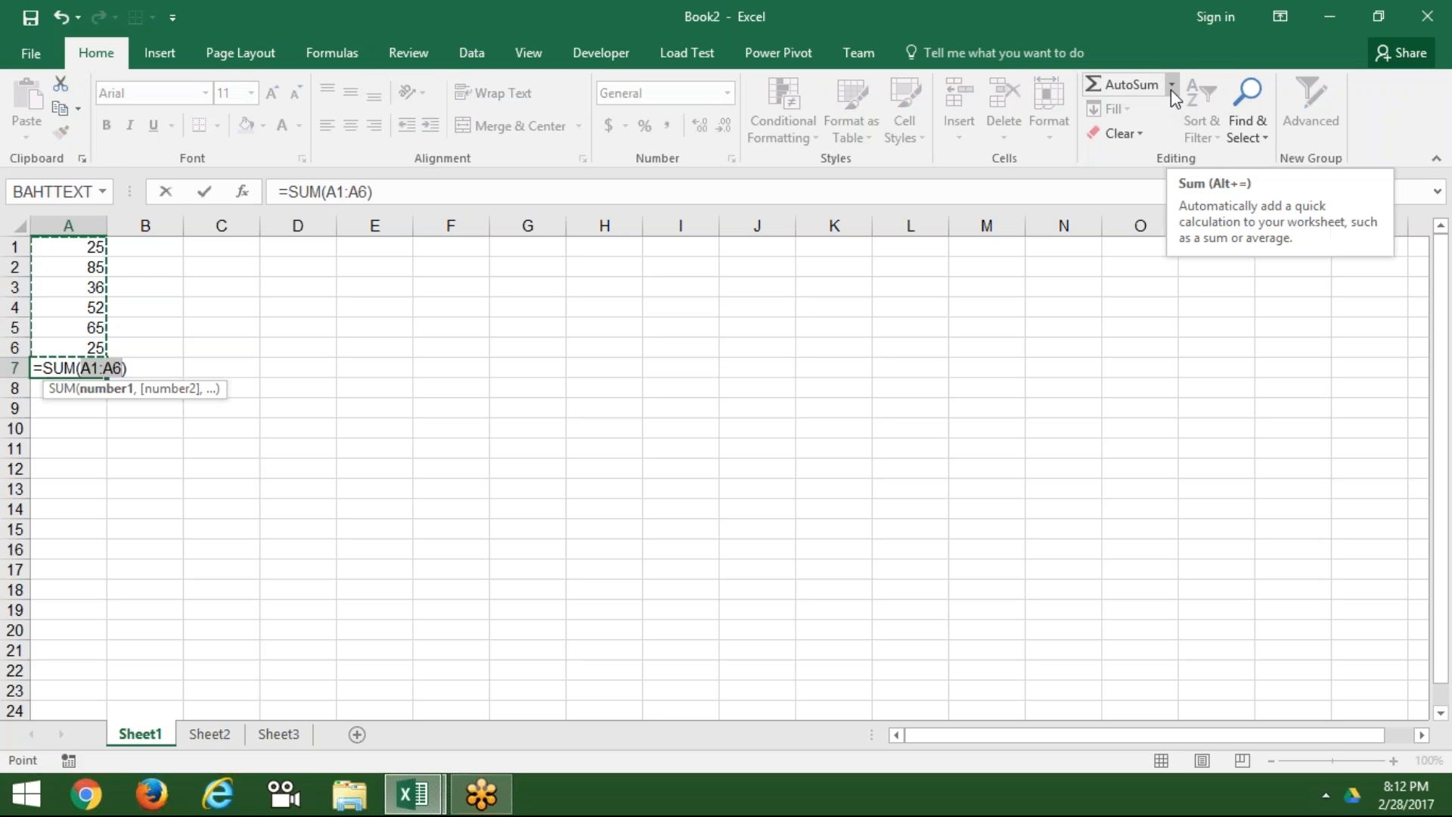
left_click(1171, 88)
key("Return")
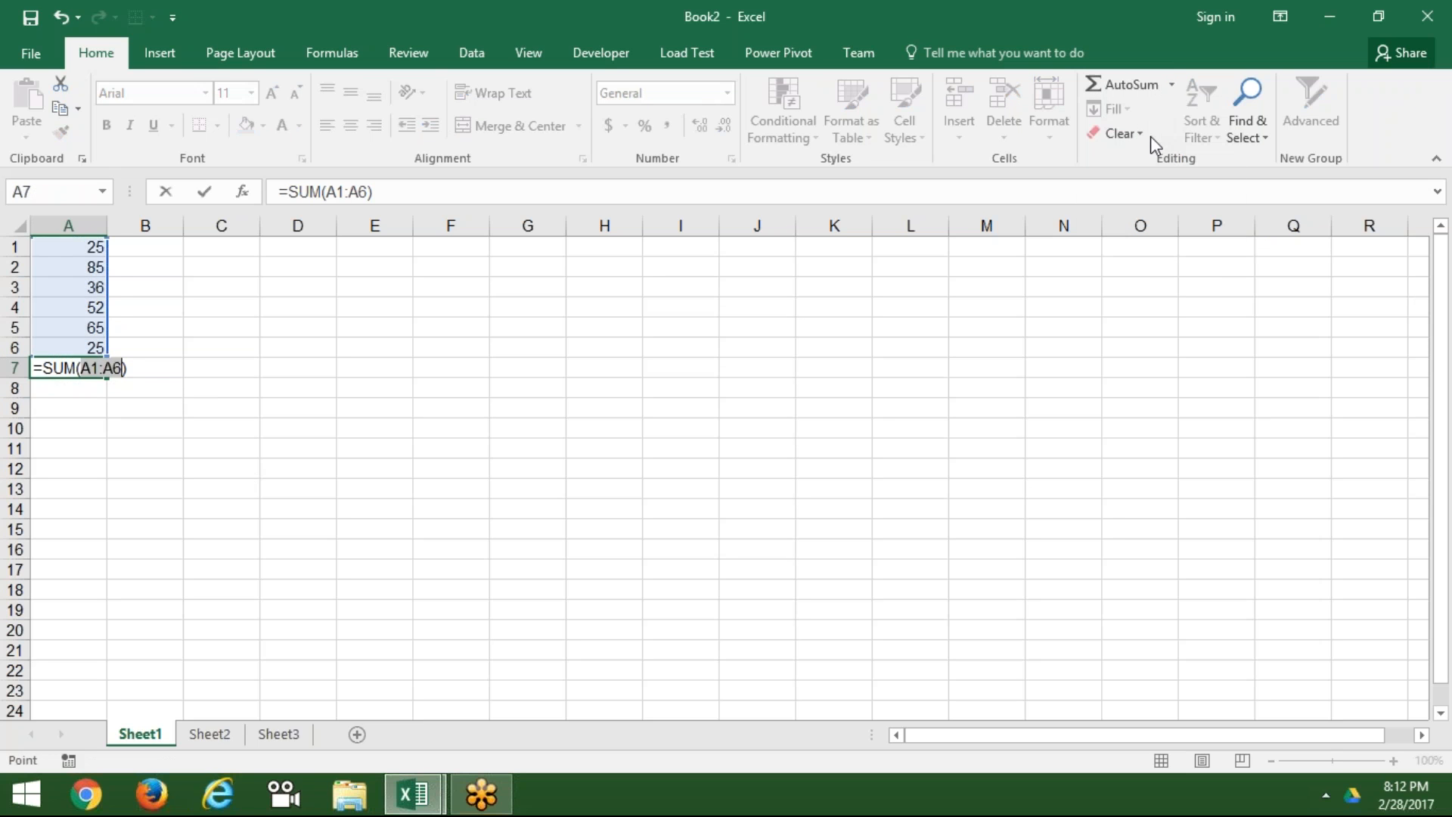
Step: Switch A7 to the Average of A1:A6, showing 48
left_click(1175, 86)
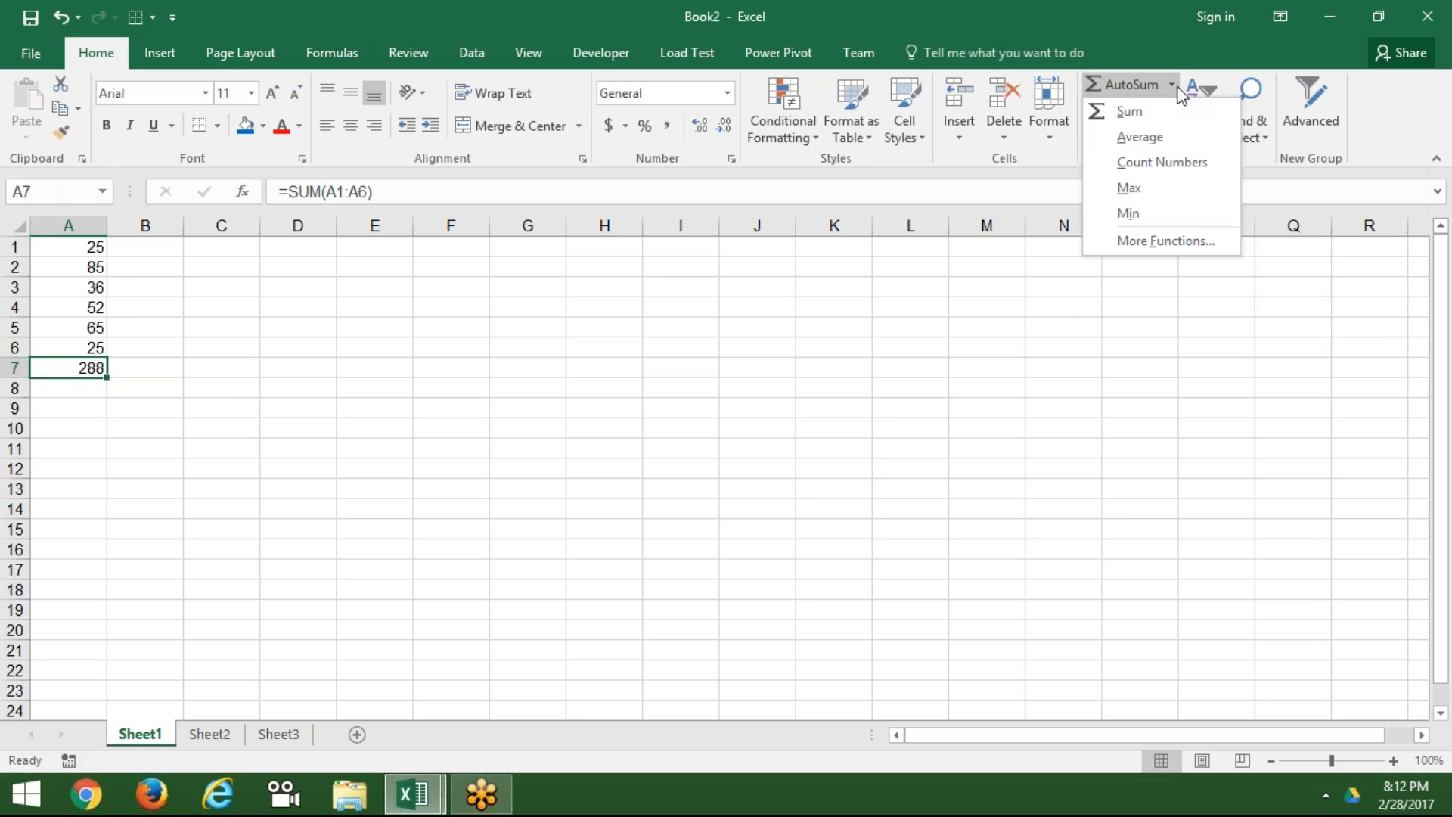
left_click(1151, 143)
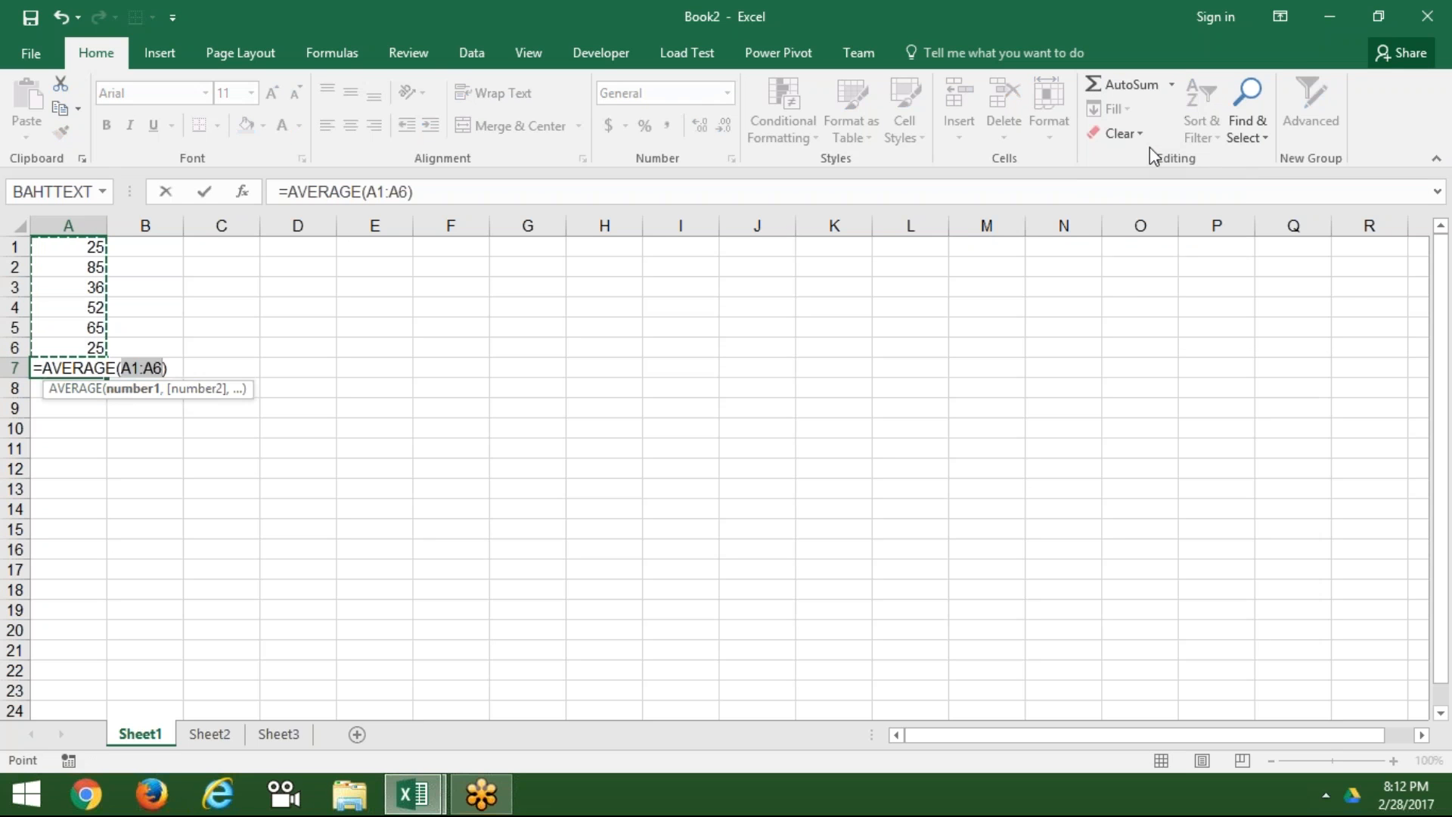
key("Return")
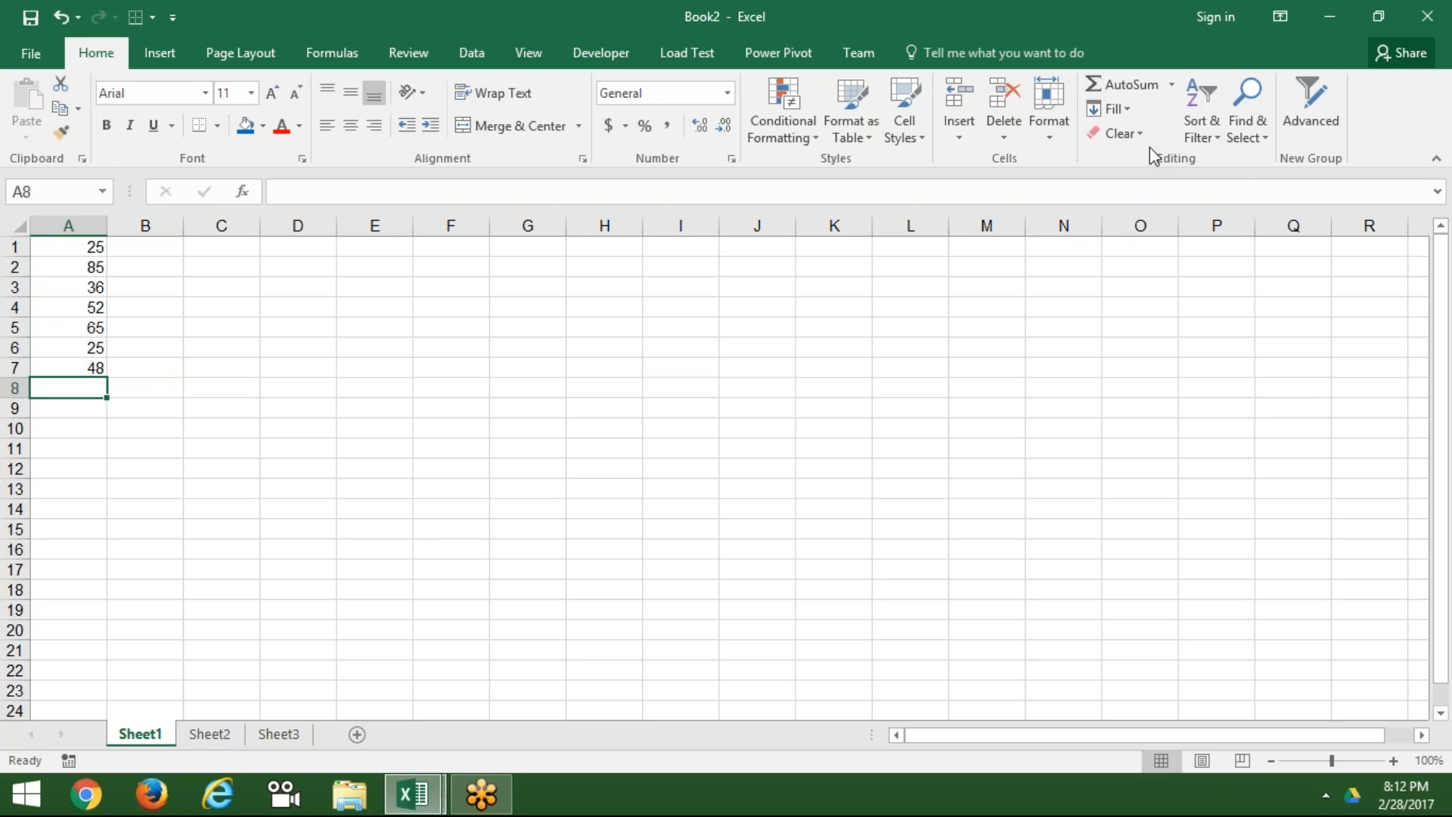
Step: Select A1:A7 and clear all the values
key("Up")
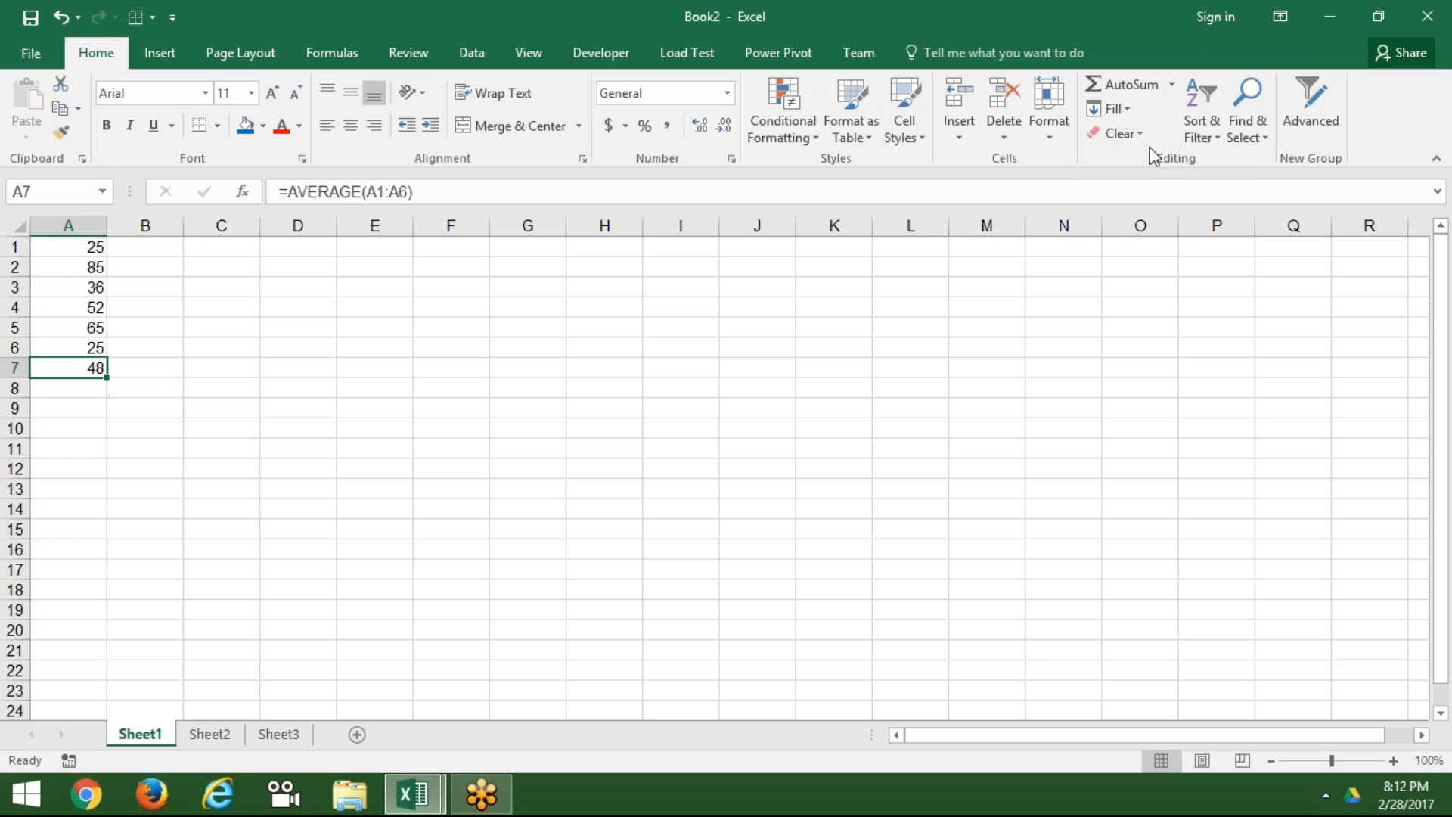
key("ctrl+shift+Up")
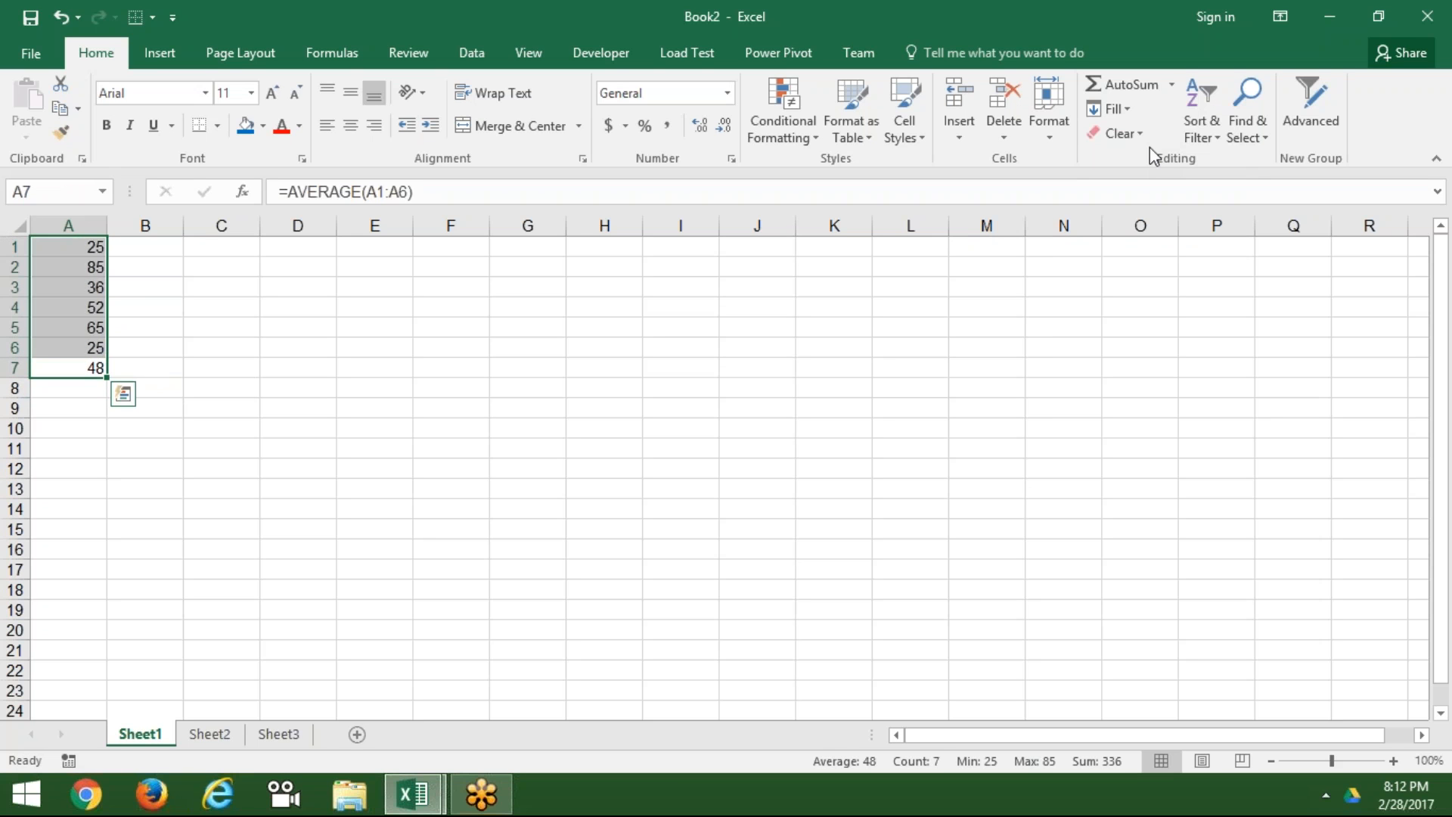
key("Delete")
key("Up")
key("Up")
key("Up")
key("Up")
key("Up")
key("Up")
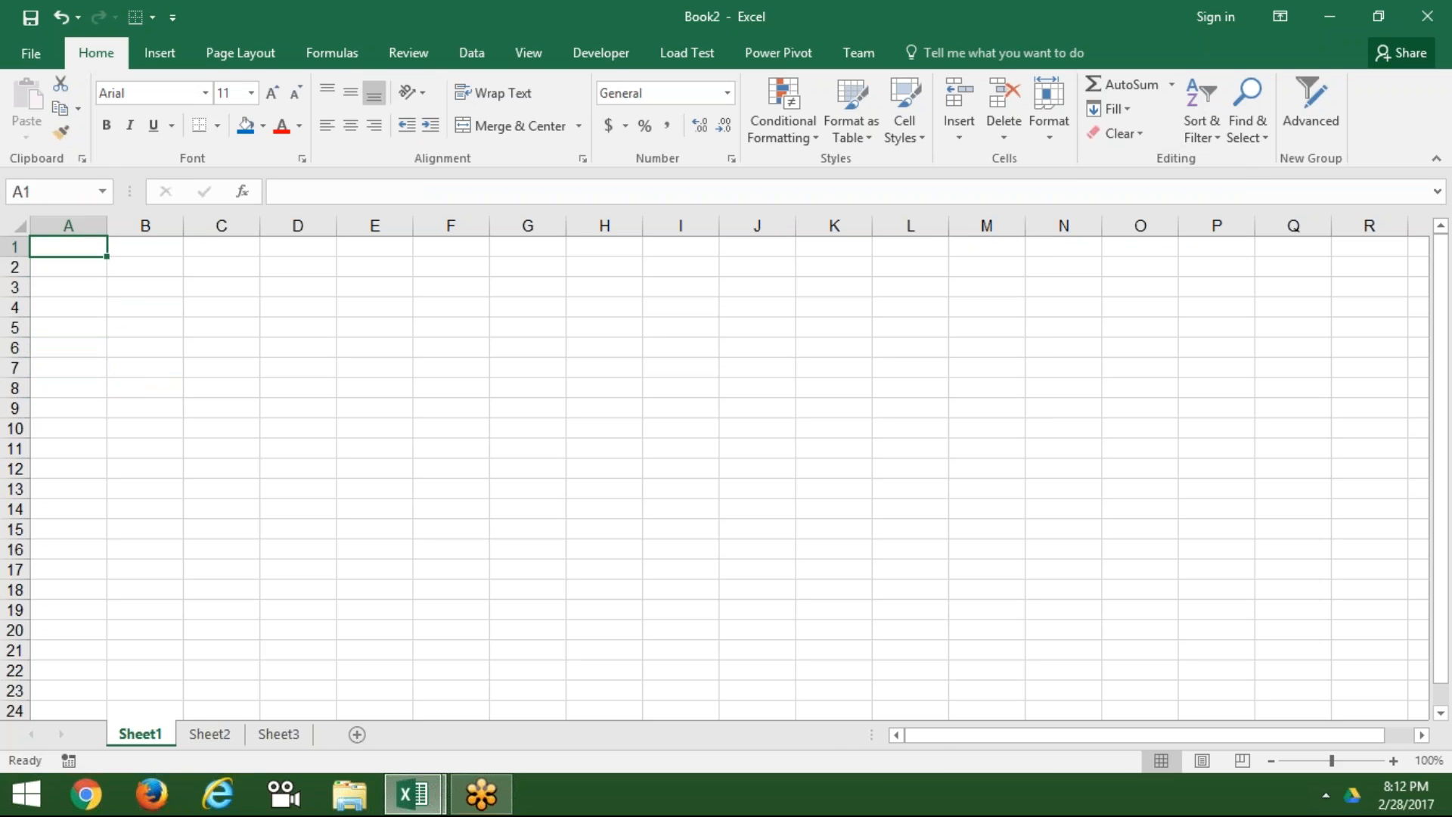
Step: Enter =RANDBETWEEN(10,90) in A1 and fill it across to column I and down to row 14
type("=ra")
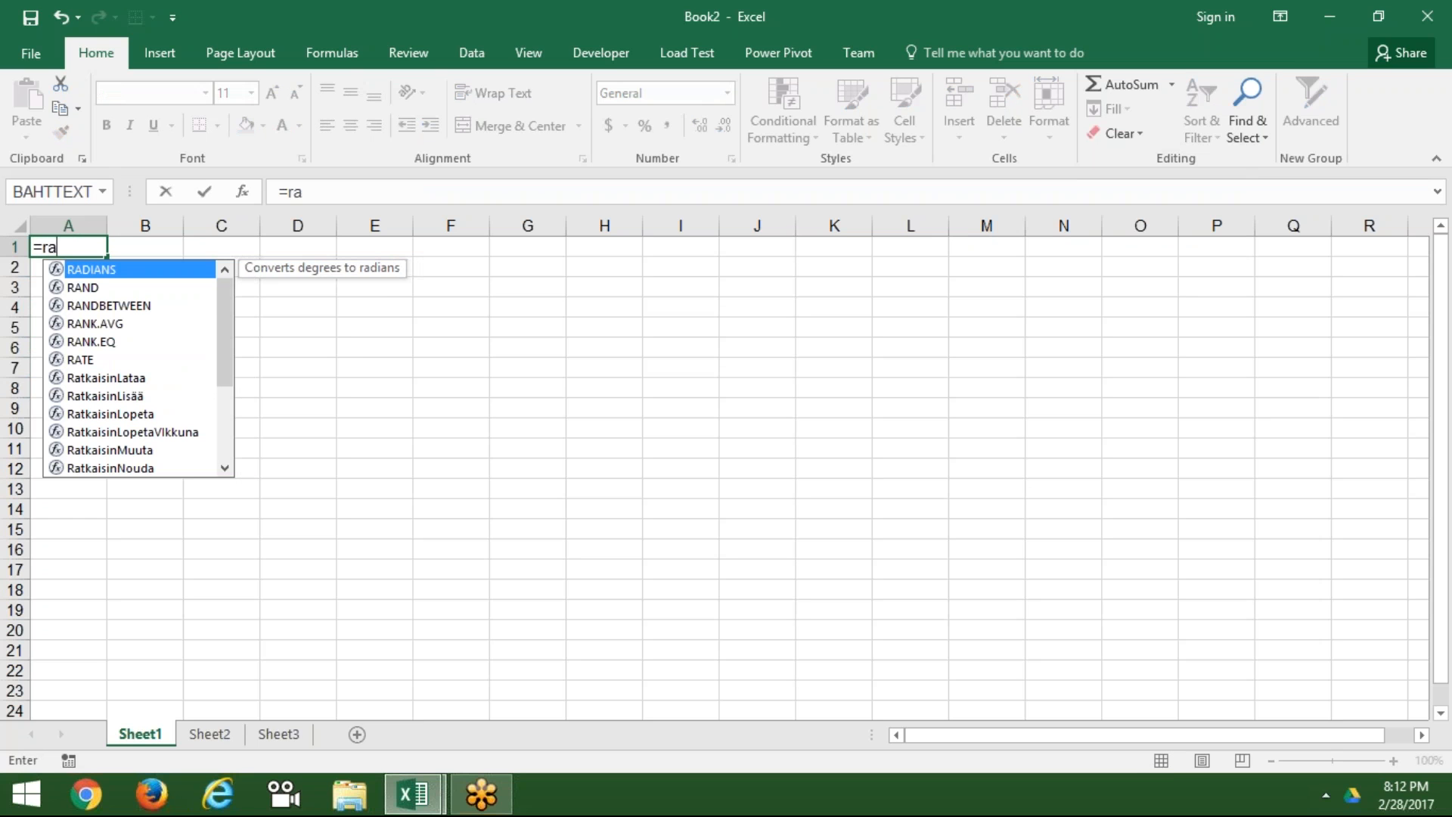
key("Down")
key("Tab")
type("10")
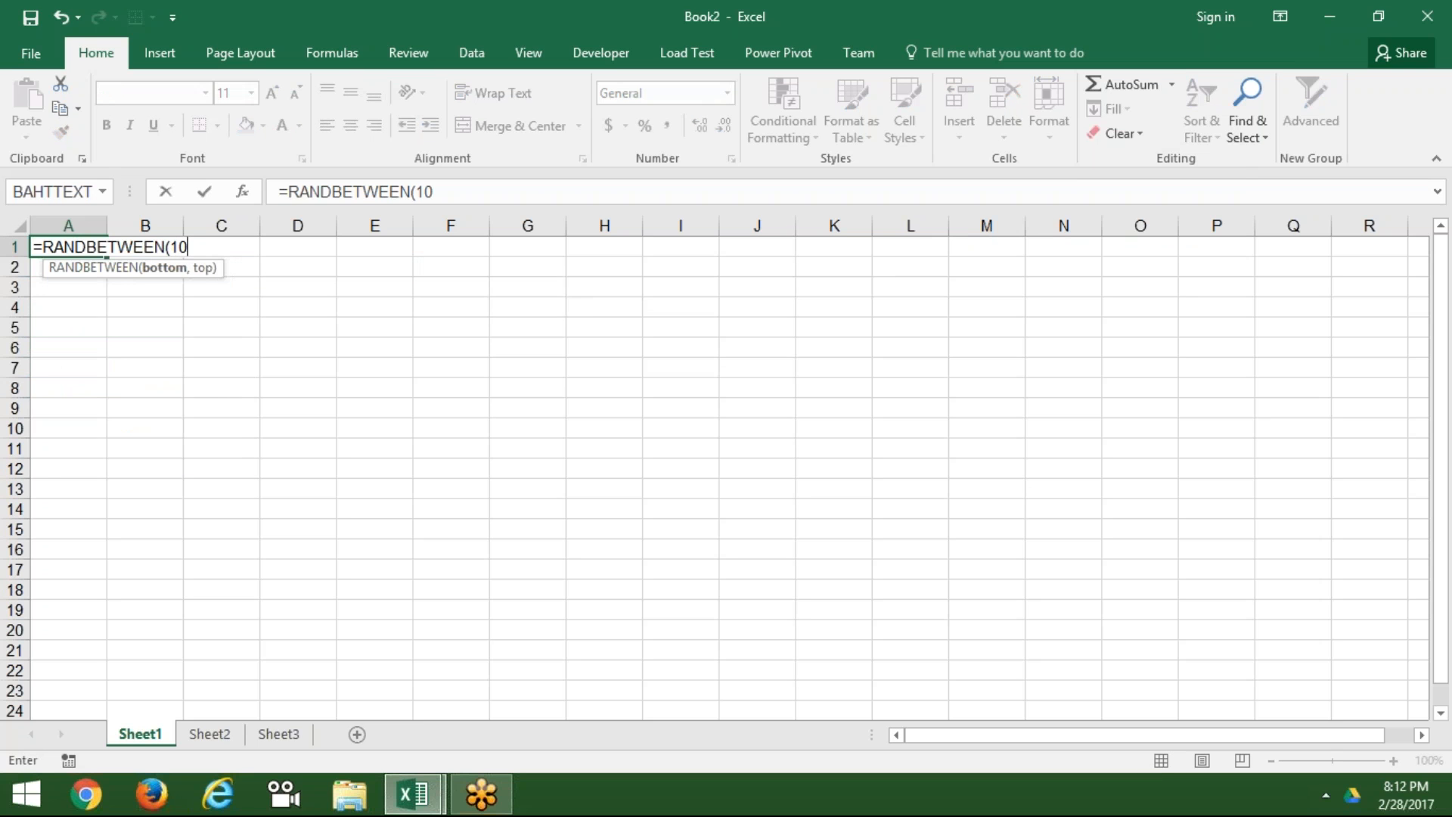
type(",90")
key("Return")
key("Up")
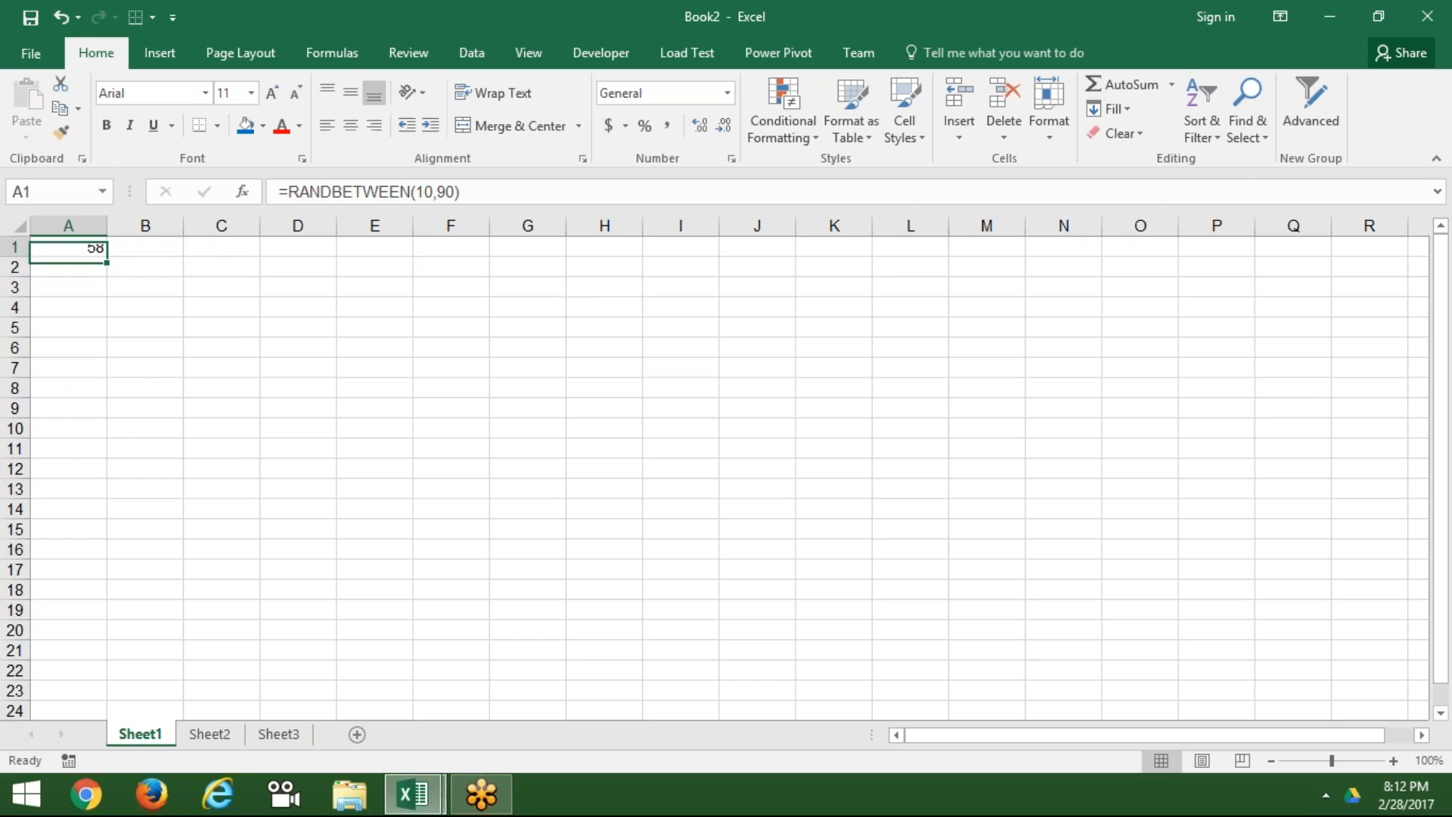
key("shift+Right")
key("shift+Right")
key("shift+Right")
key("shift+Right")
key("shift+Right")
key("shift+Right")
key("shift+Right")
key("shift+Right")
key("shift+Down")
key("shift+Down")
key("shift+Down")
key("shift+Down")
key("shift+Down")
key("shift+Down")
key("shift+Down")
key("shift+Down")
key("shift+Down")
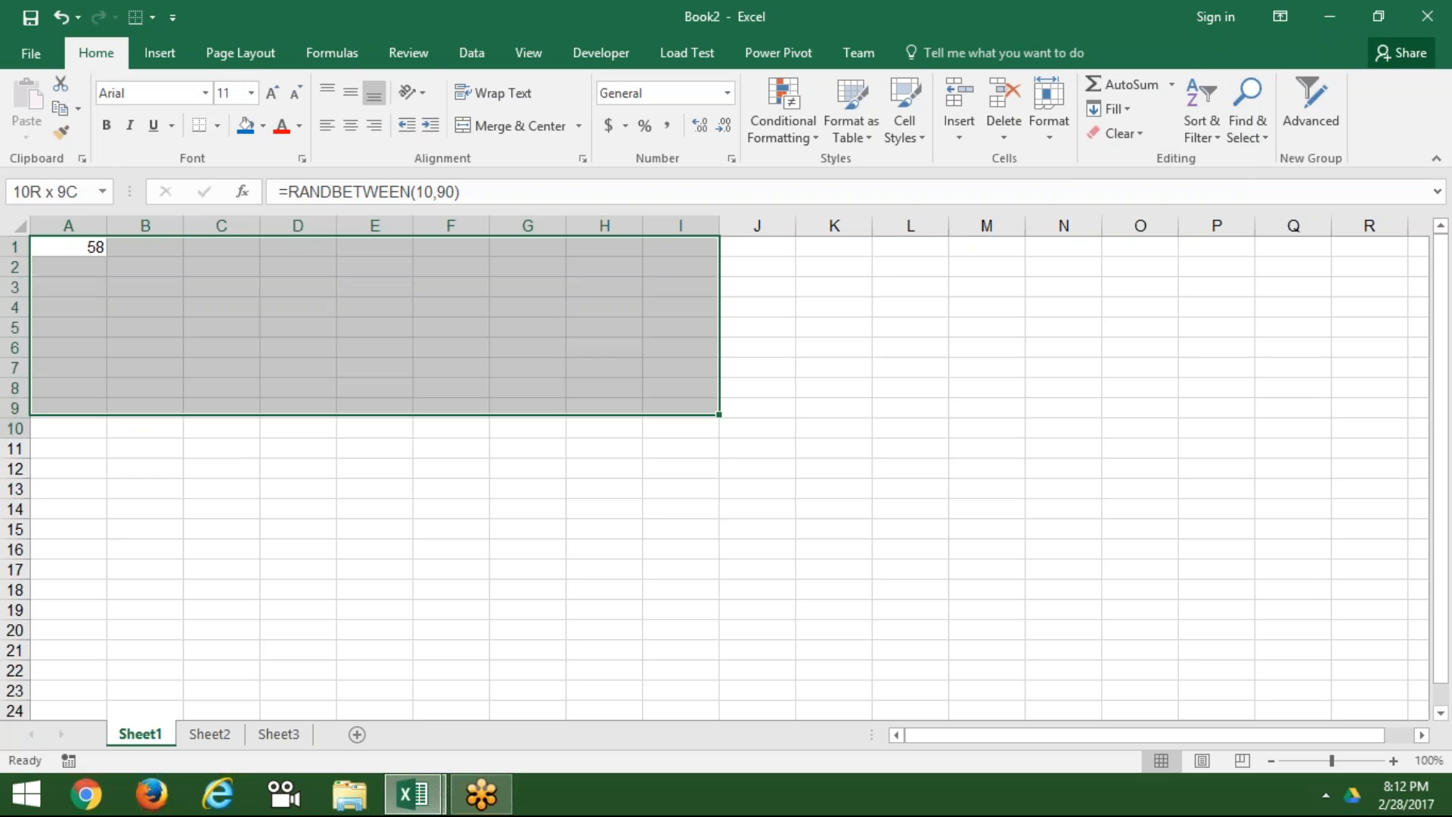
key("shift+Down")
key("shift+Down")
key("shift+Down")
key("shift+Down")
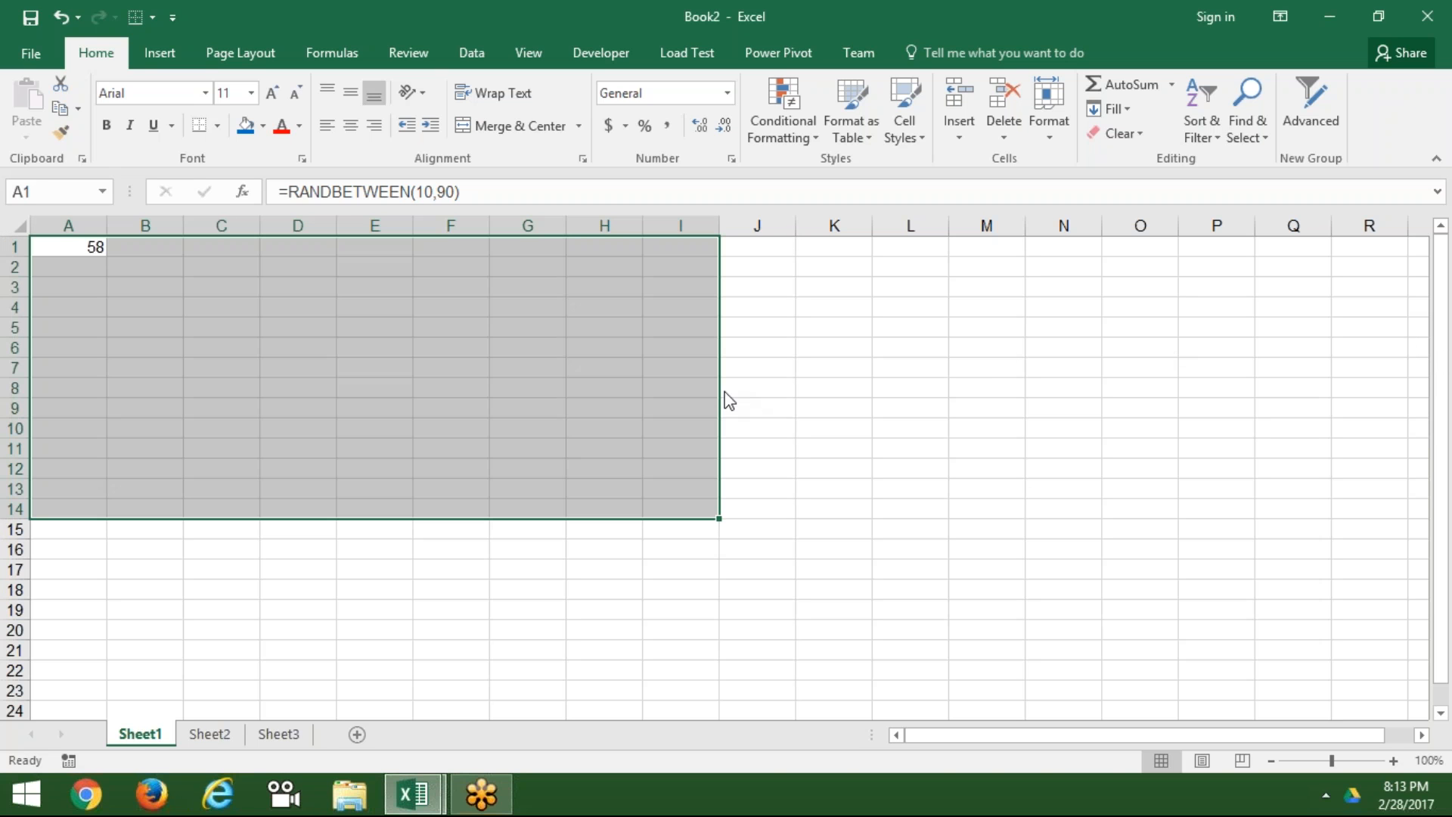
key("ctrl+r")
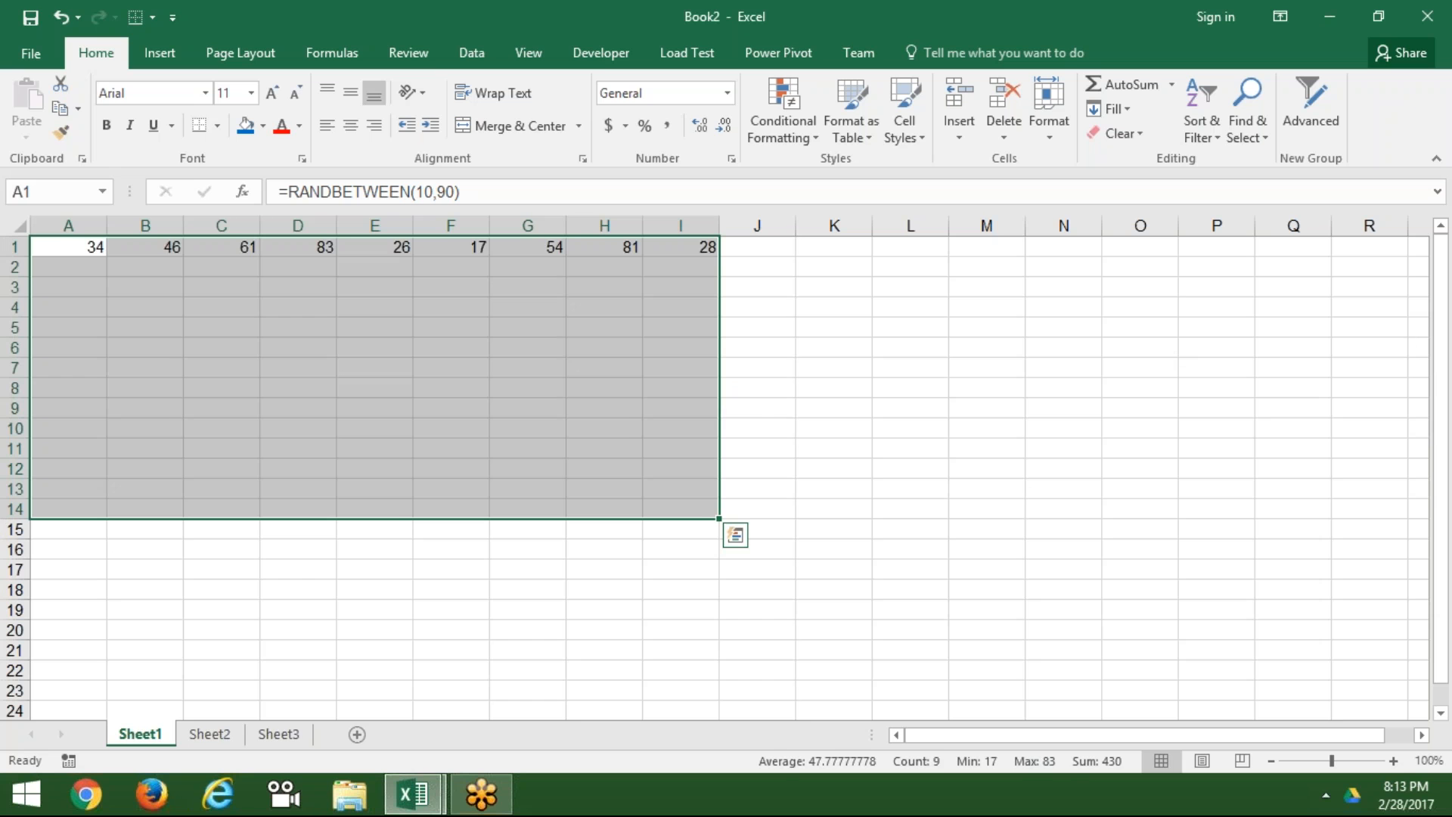
key("ctrl+d")
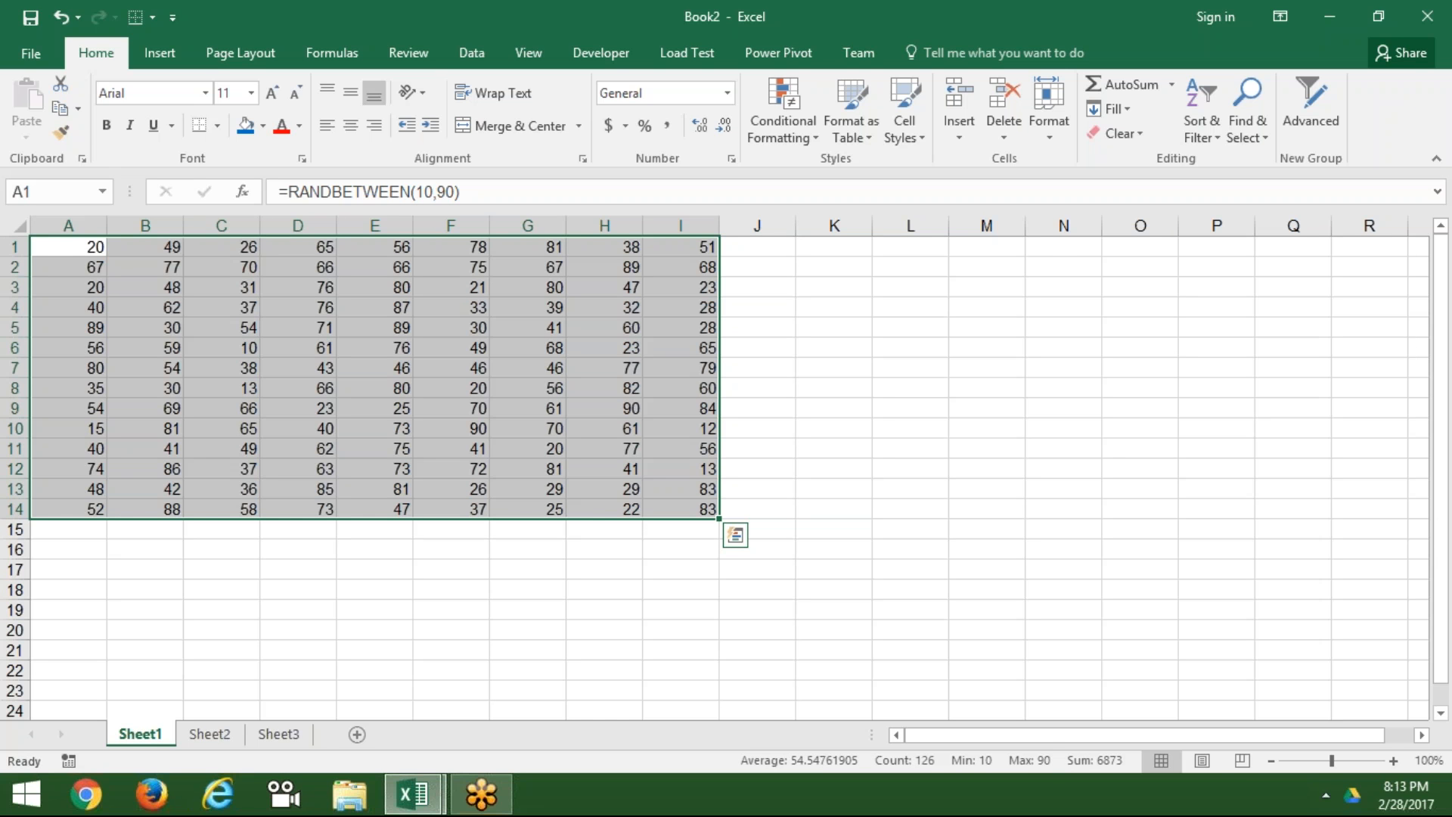
Step: Dismiss the Fill menu and clear the random numbers from columns A through I
left_click(1127, 110)
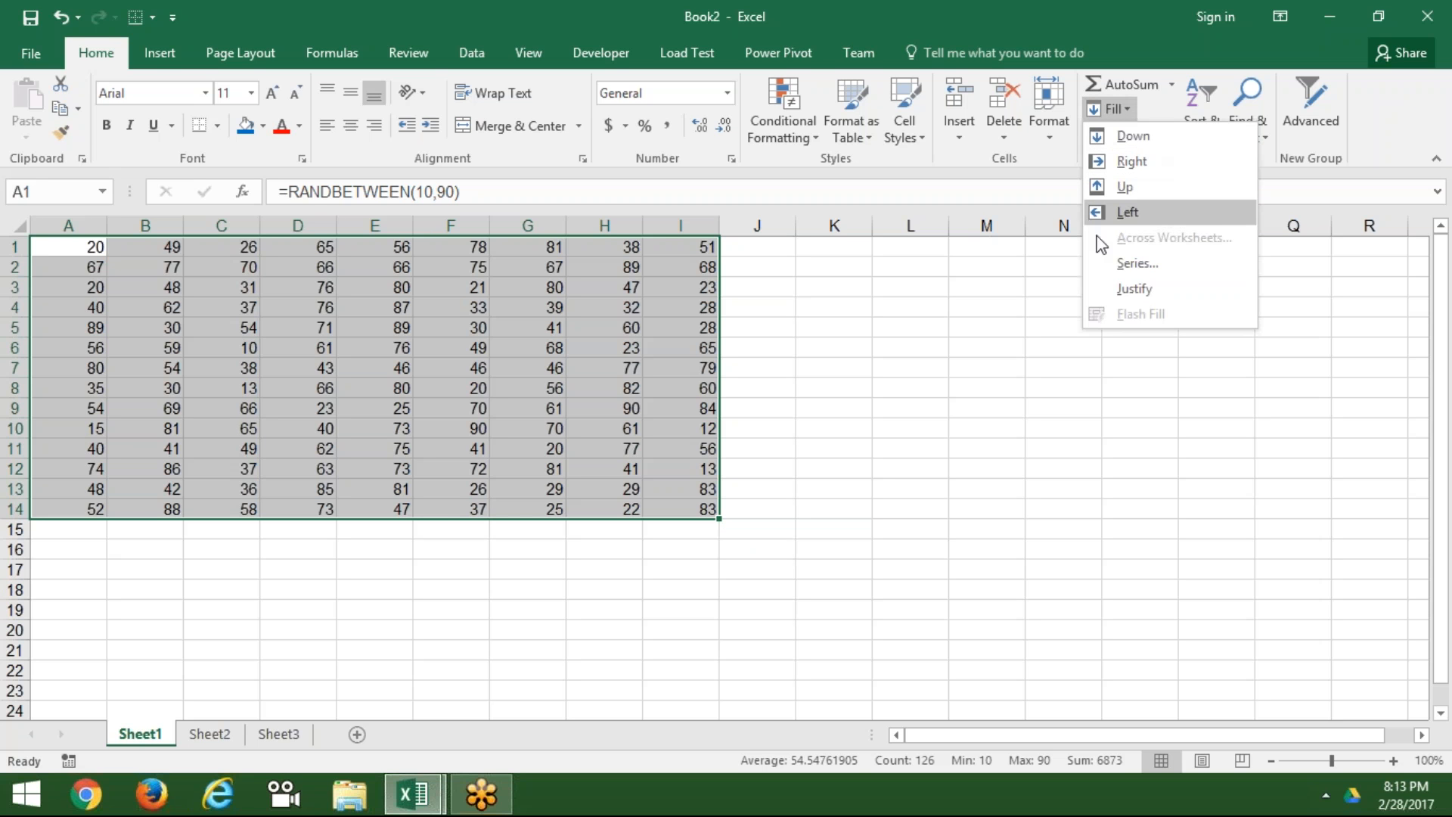
left_click(787, 291)
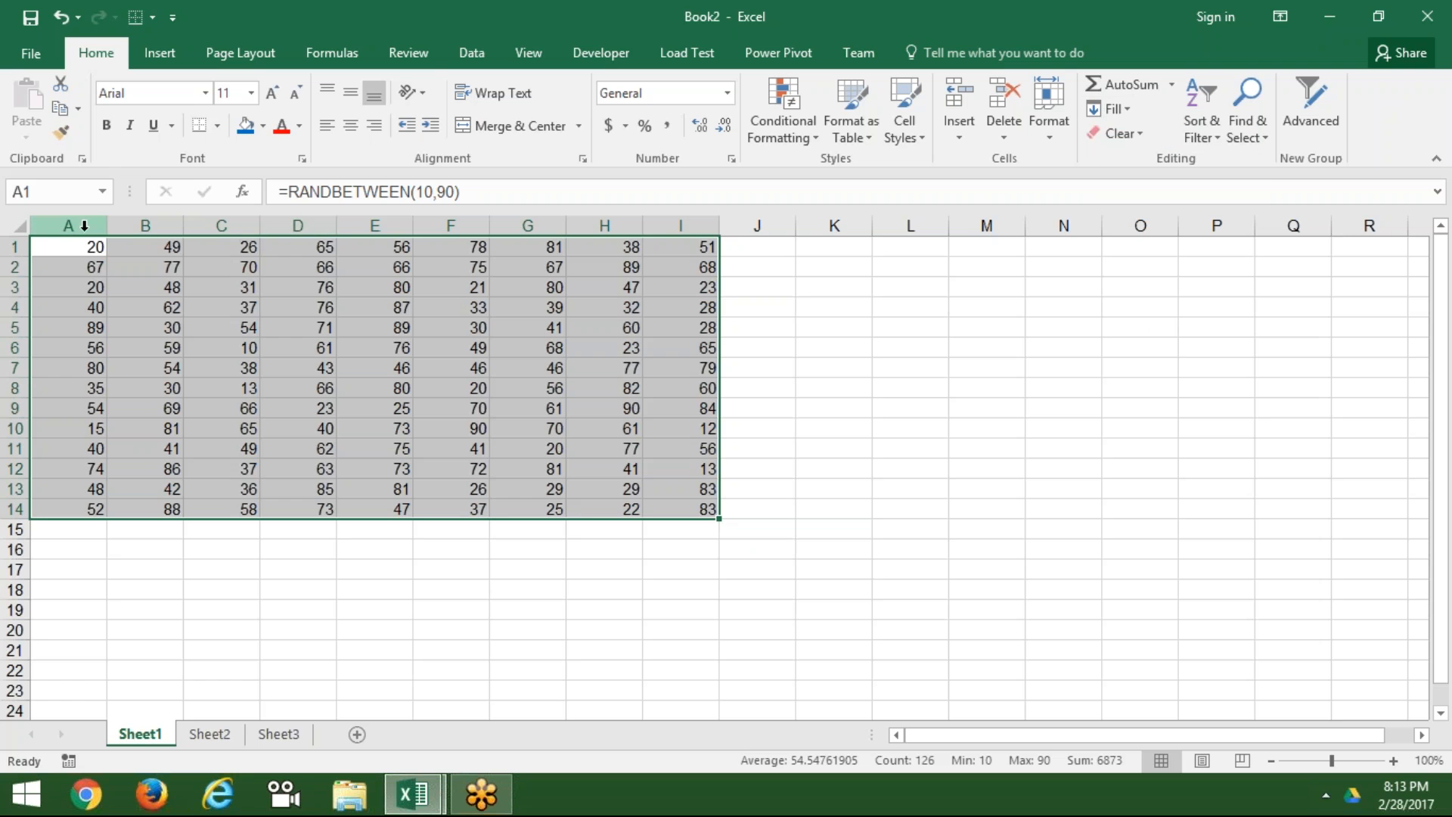
left_click_drag(85, 226, 680, 221)
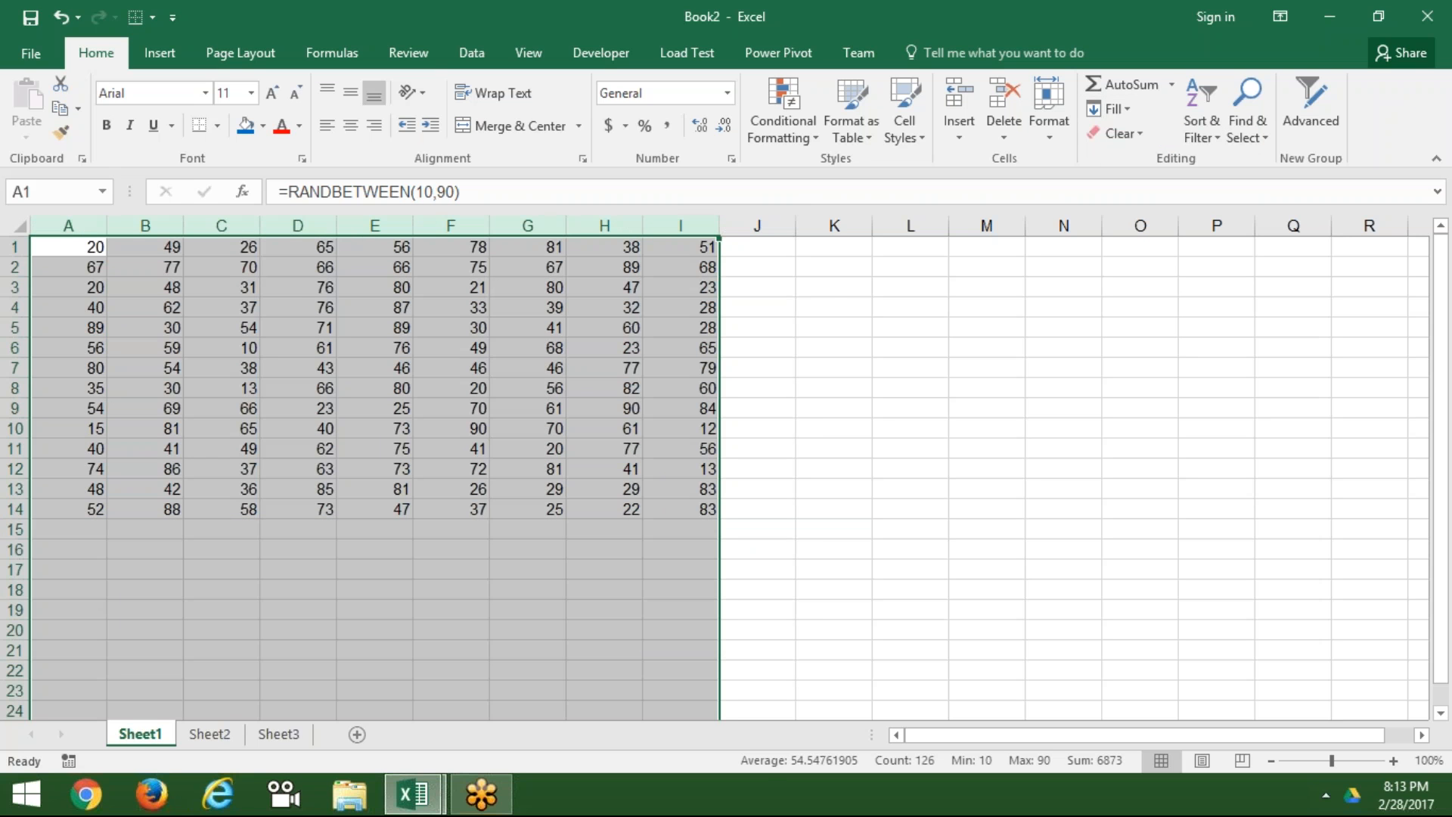
key("Delete")
key("ctrl+Home")
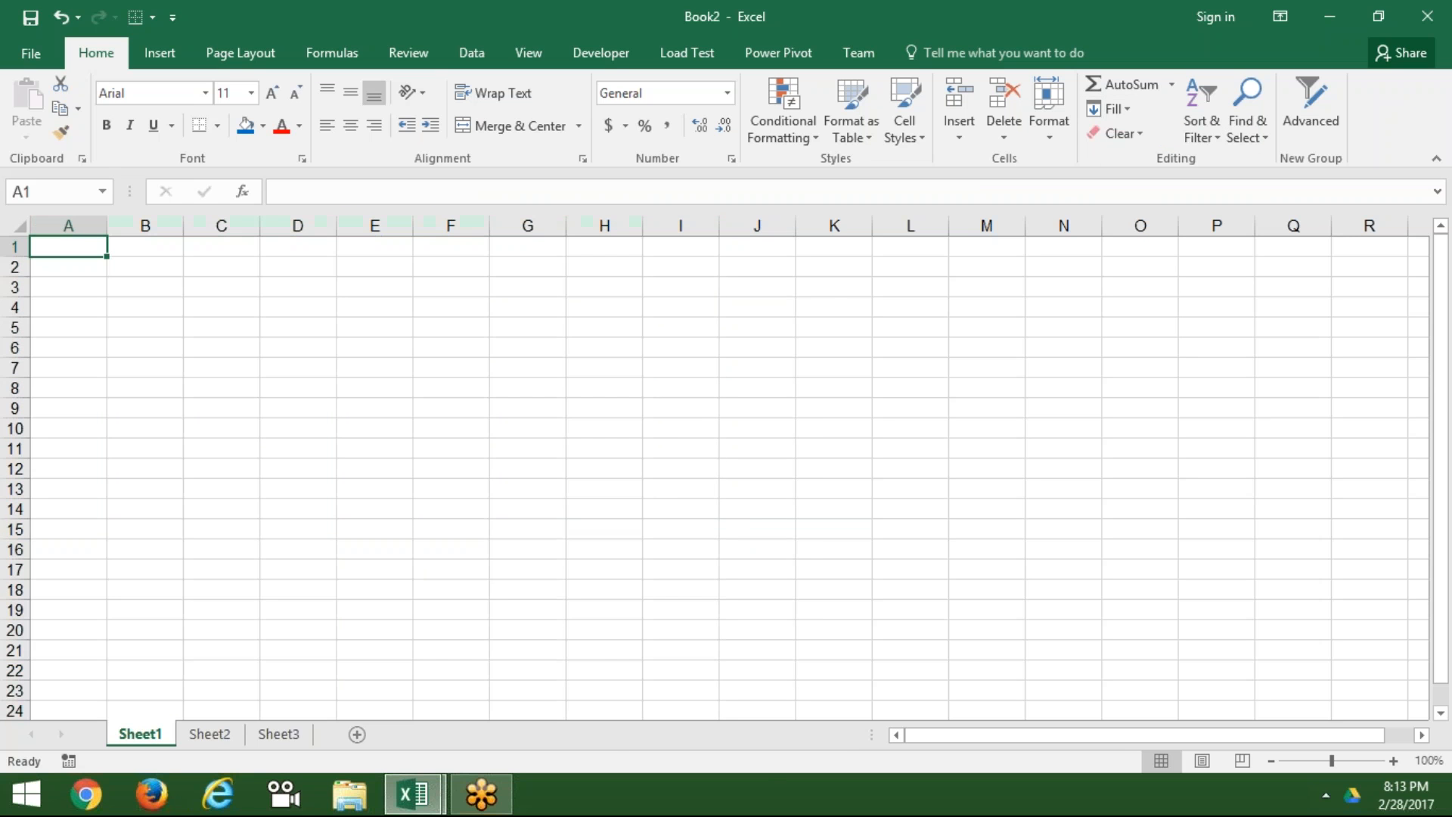
Step: Enter 1 and 2 in A1:A2, autofill the pattern to row 12, then undo it
type("1")
key("Return")
type("2")
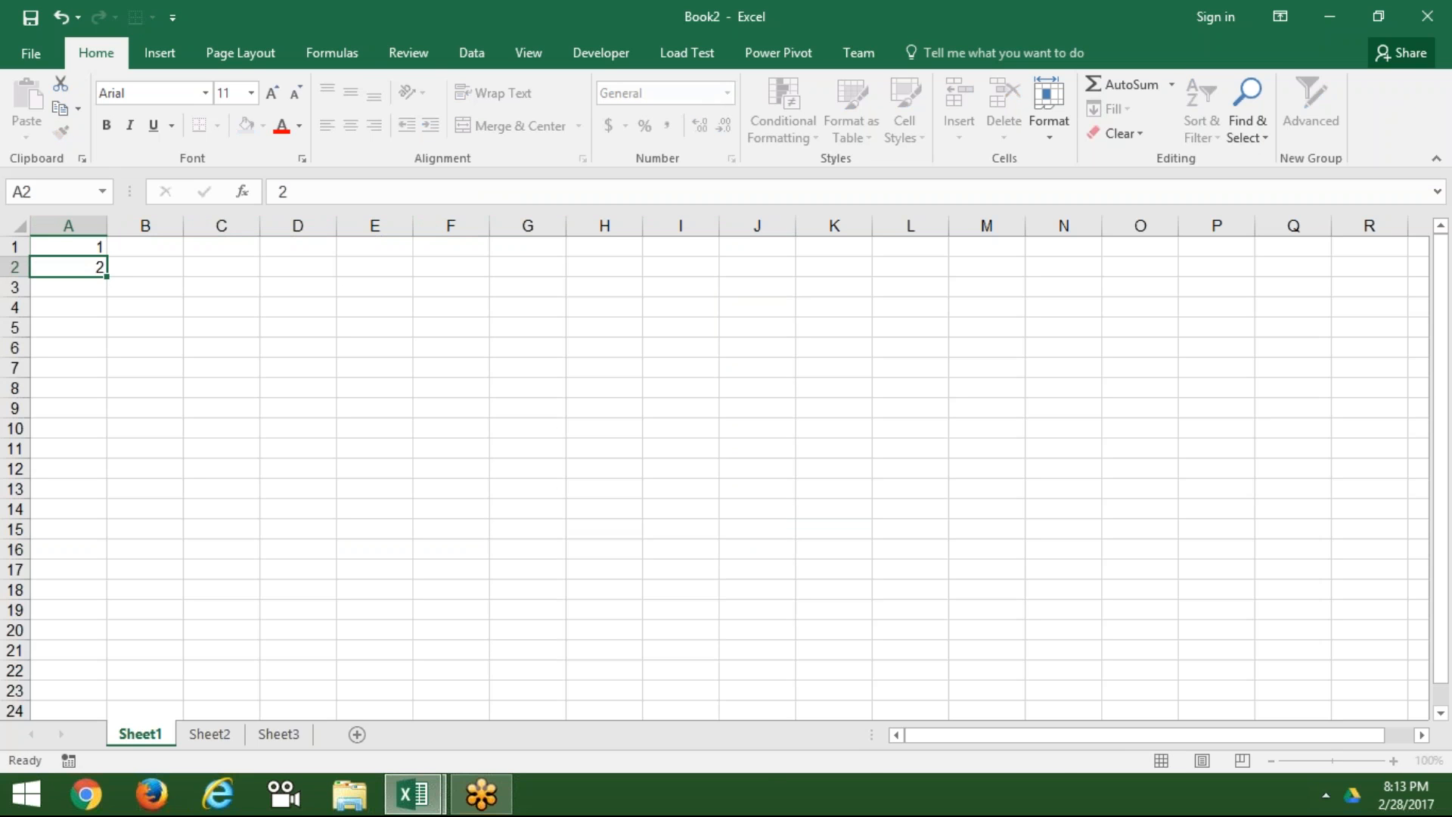
key("Return")
key("Up")
key("Up")
key("shift+Down")
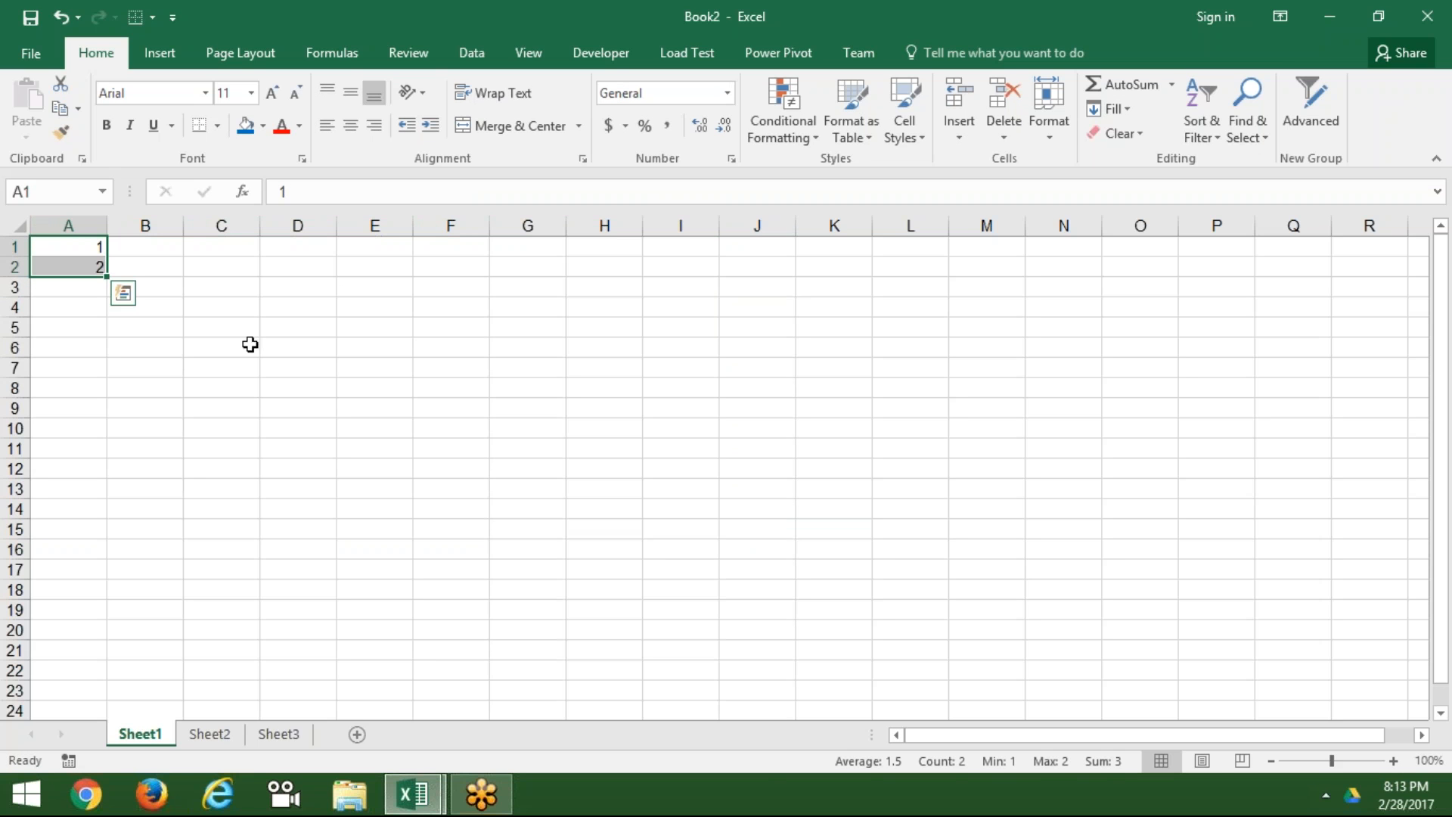
left_click_drag(106, 276, 106, 478)
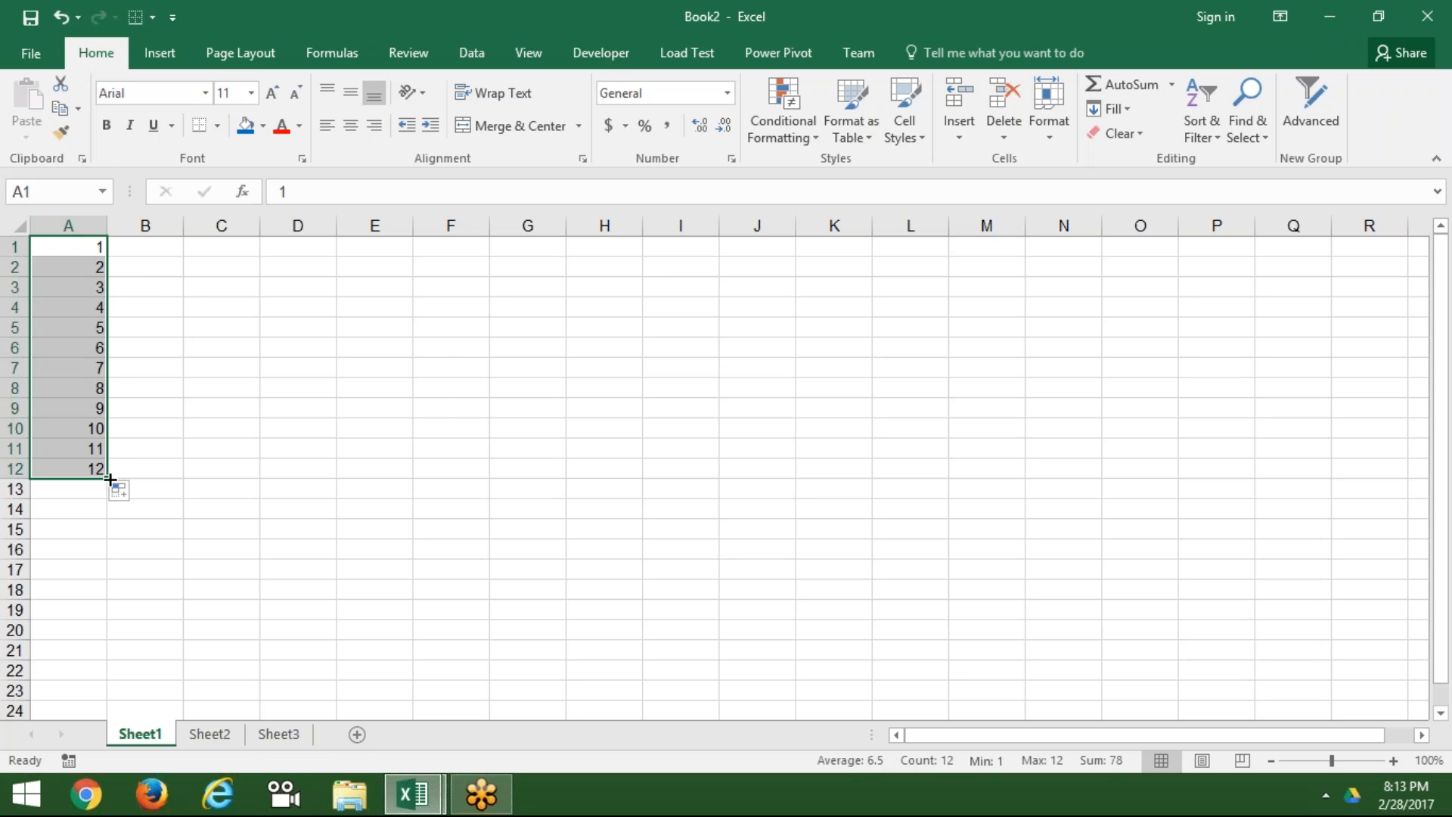
key("ctrl+z")
Step: Delete the 2 from A2 and select A1:A13 ready for a series
left_click(123, 293)
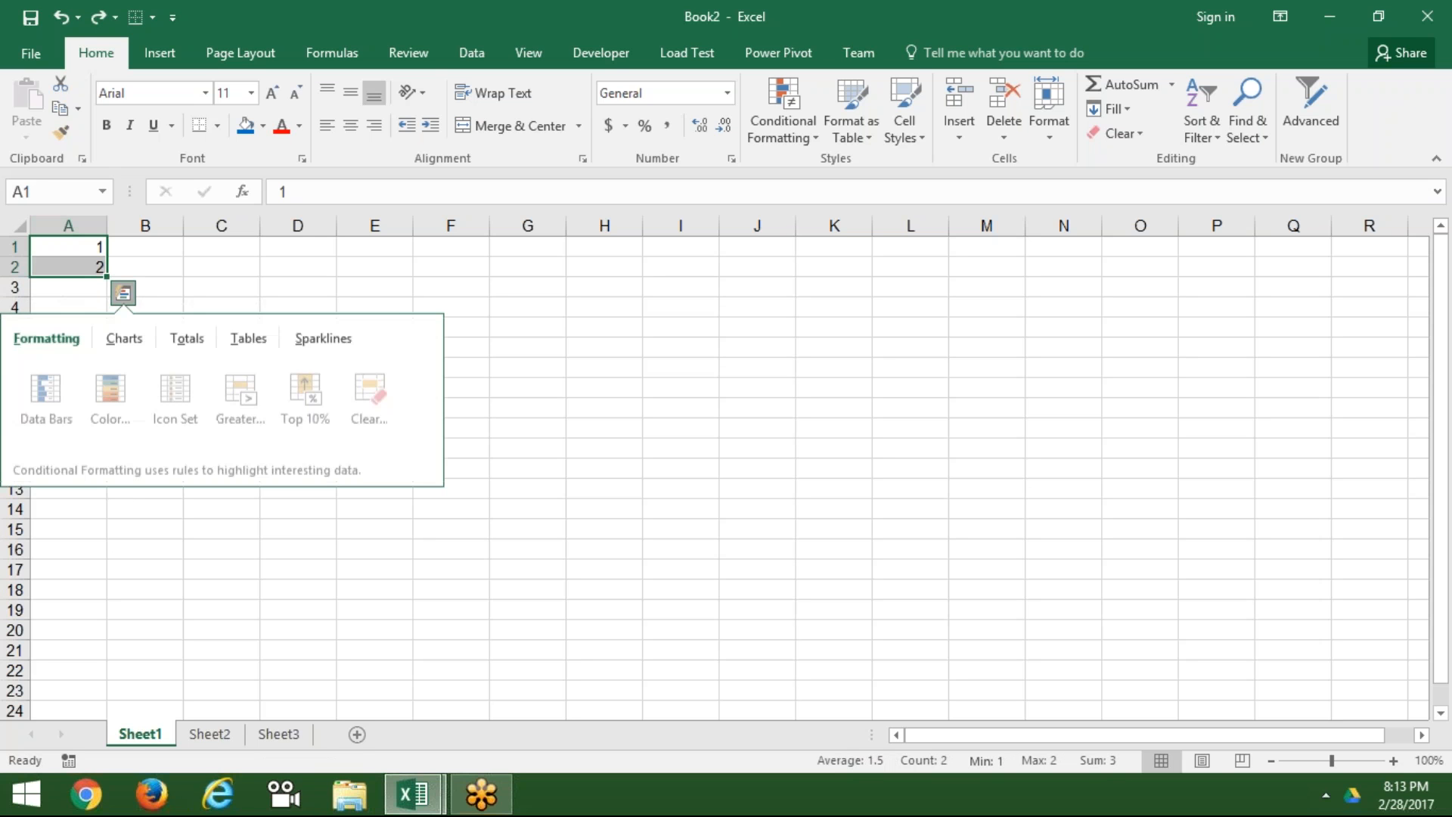
left_click(194, 280)
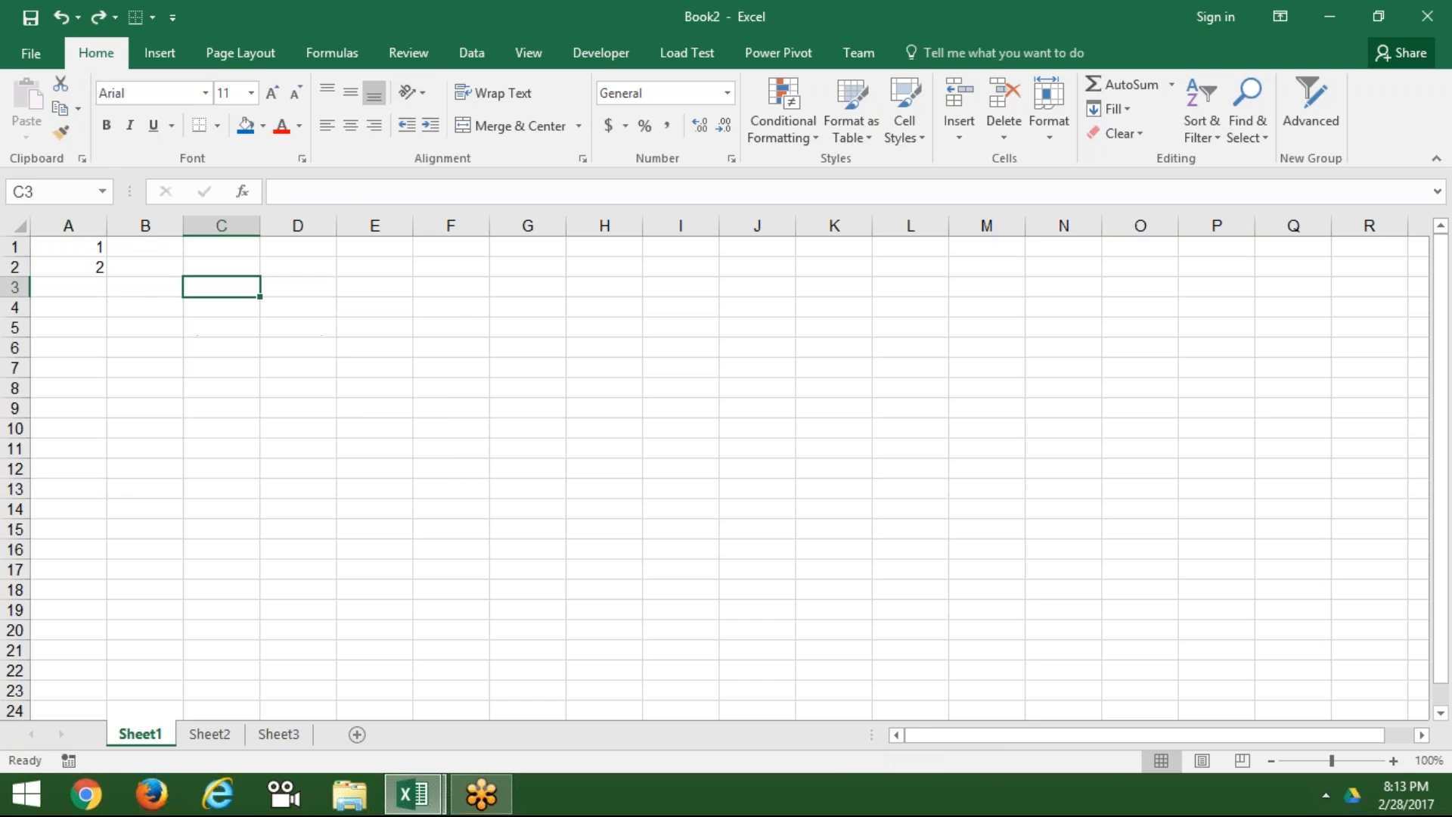
left_click(97, 259)
key("Delete")
key("Up")
key("shift+Down")
key("shift+Down")
key("shift+Down")
key("shift+Down")
key("shift+Down")
key("shift+Down")
key("shift+Down")
key("shift+Down")
key("shift+Down")
key("shift+Down")
key("shift+Down")
key("shift+Down")
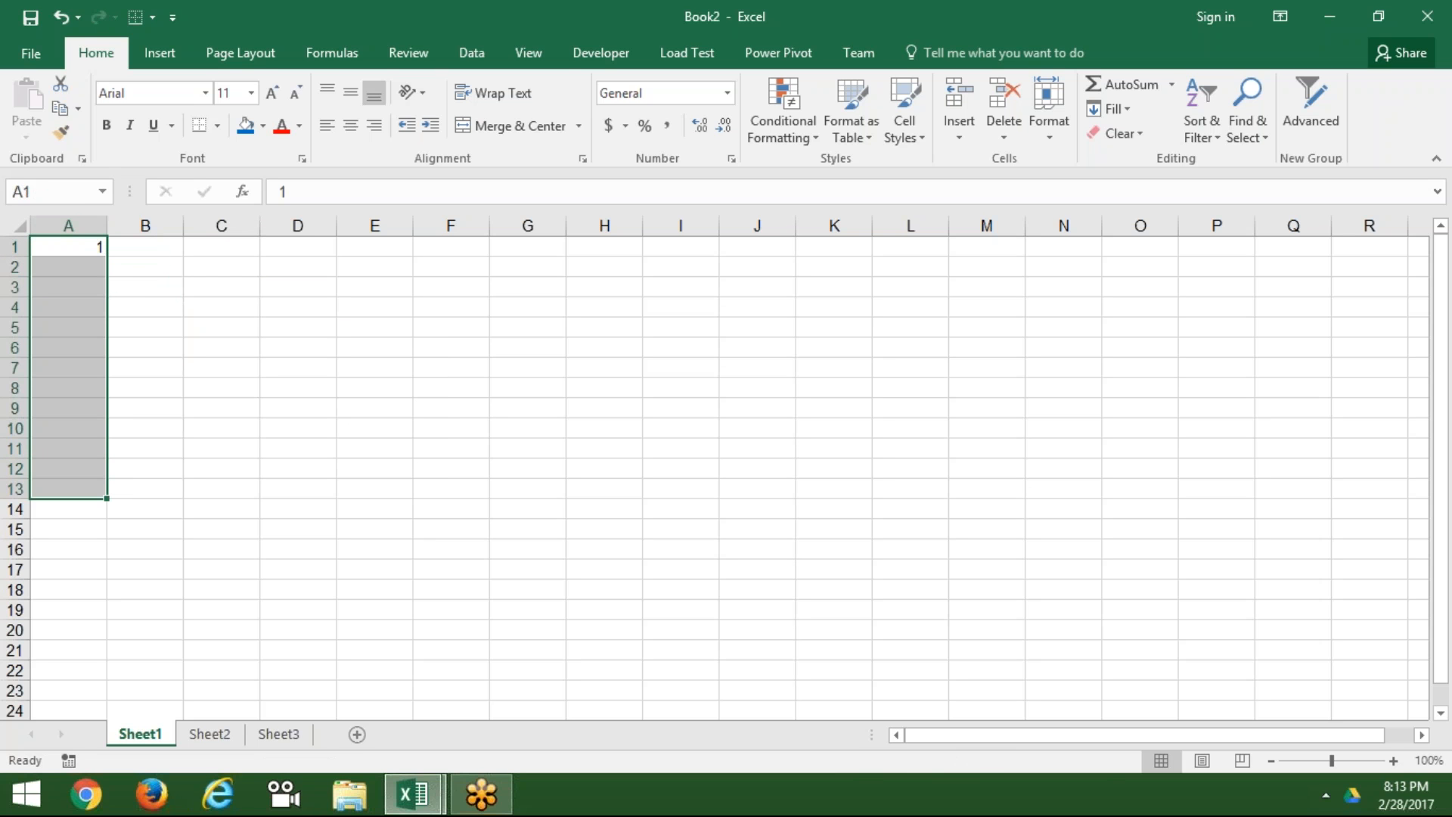
Step: Fill A1:A13 with a linear series 1 to 13 using step value 1
left_click(1127, 108)
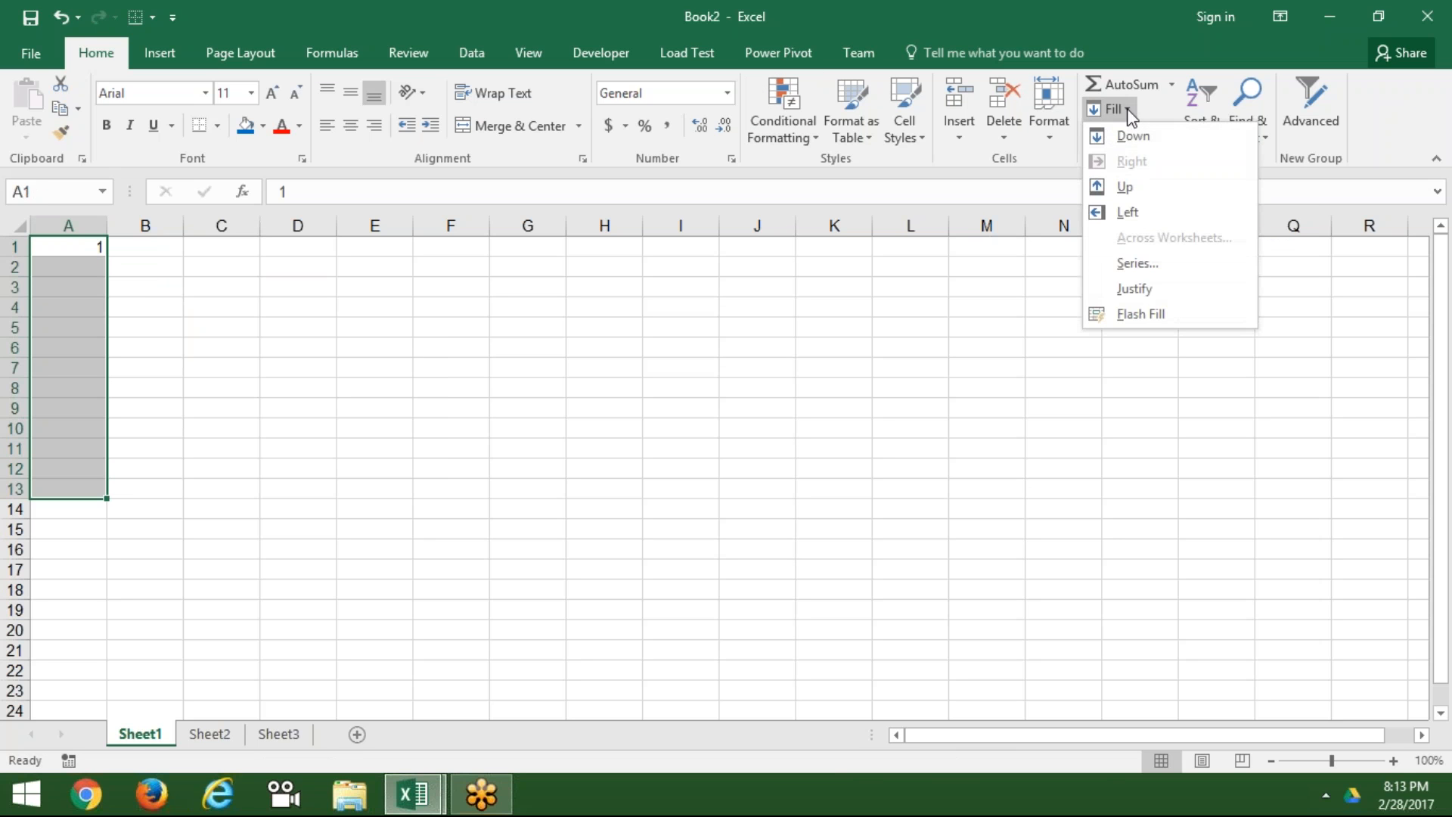
left_click(1131, 263)
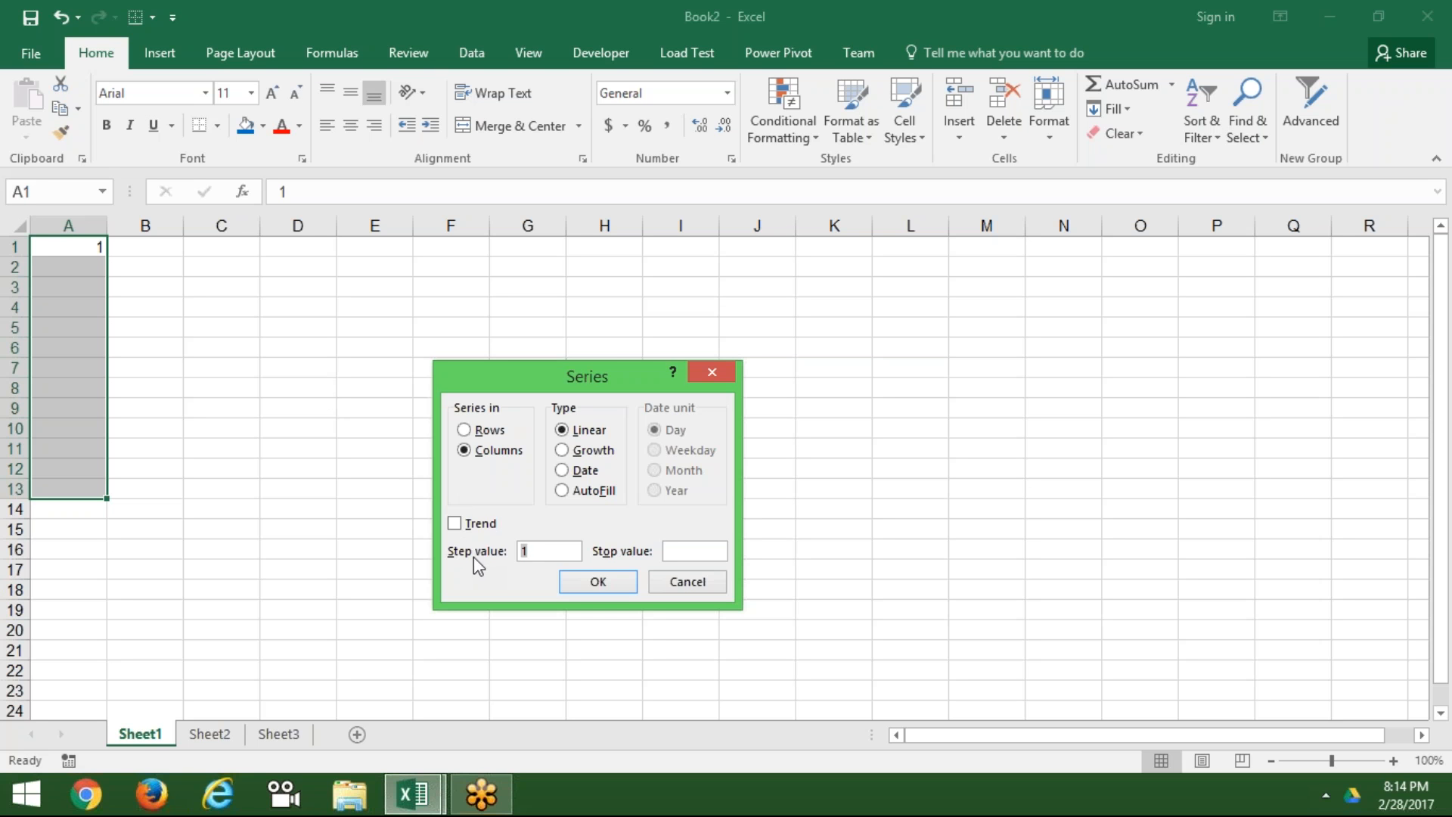
type("1")
left_click(670, 552)
left_click(636, 583)
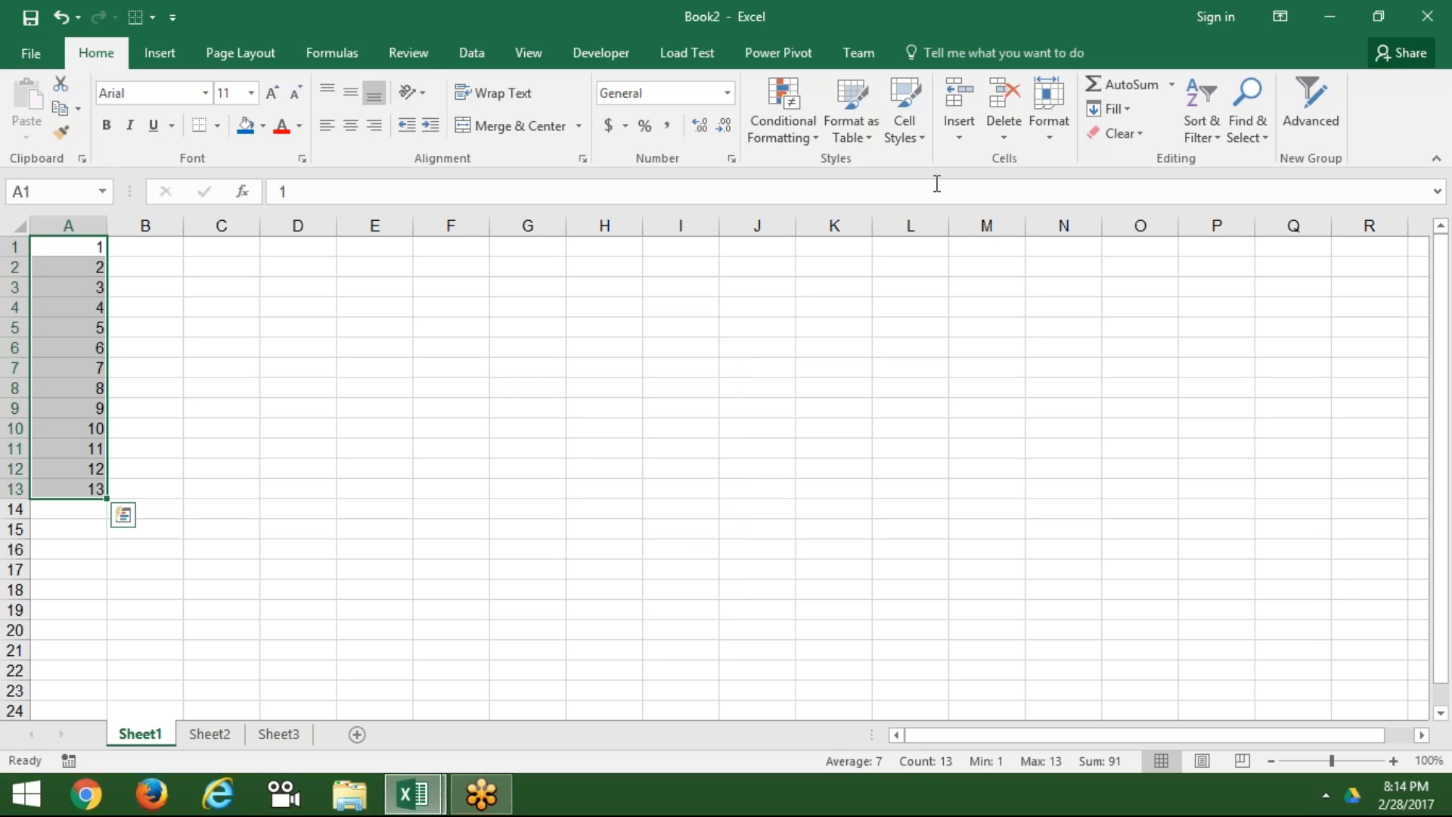
Step: Reopen Fill > Series and set a Growth type with step value 2
left_click(1118, 108)
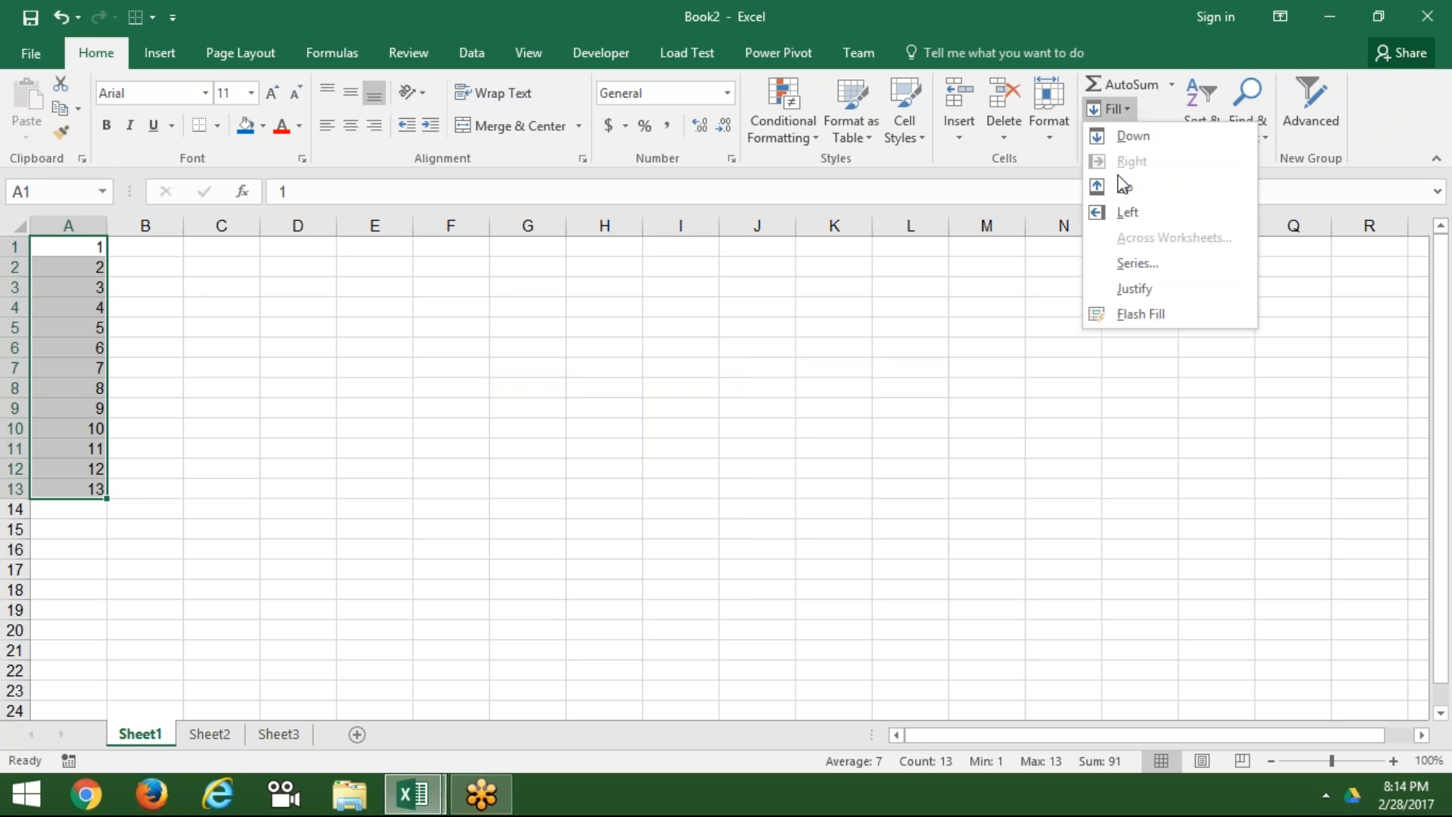
left_click(1127, 265)
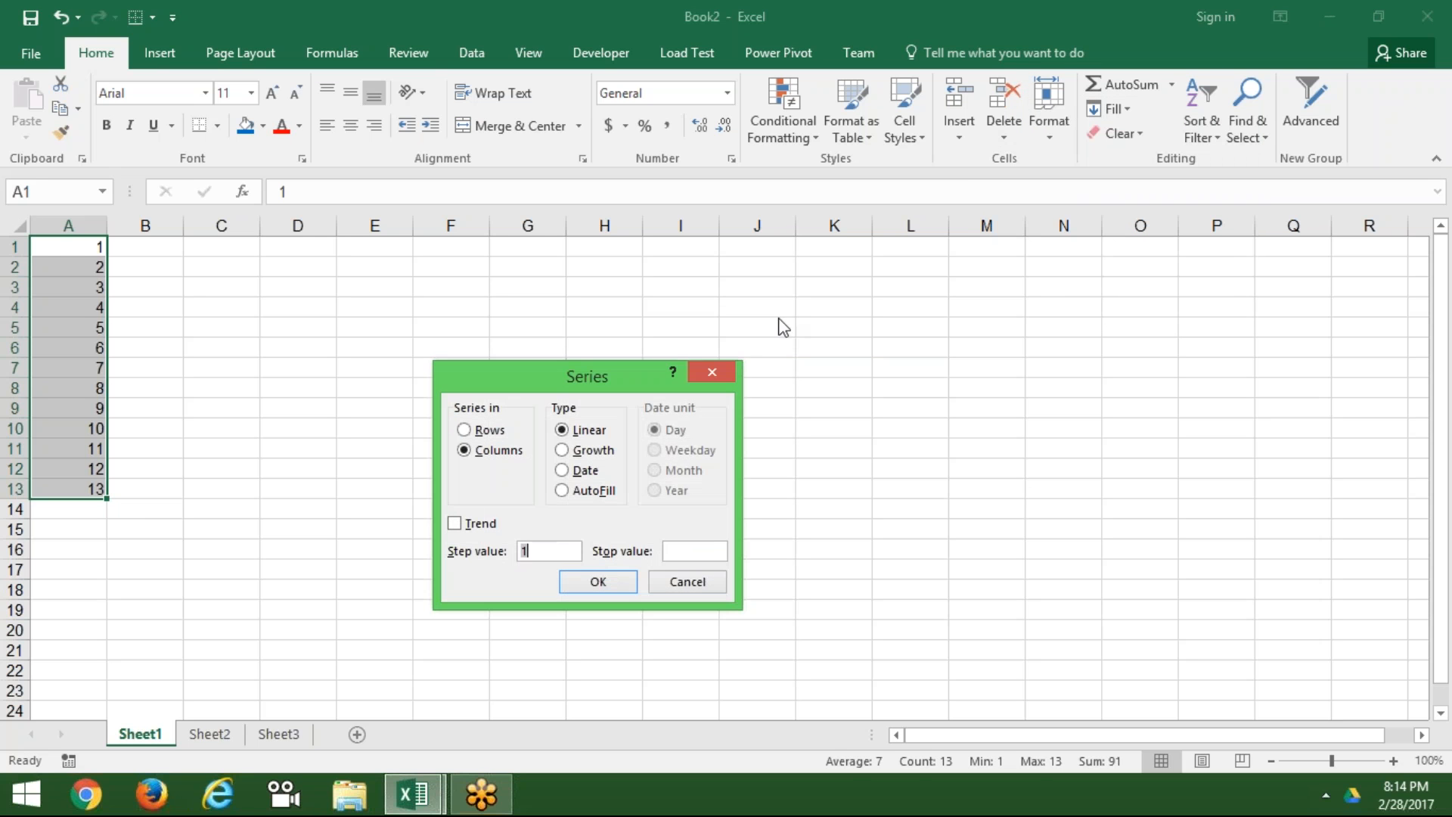
left_click(564, 453)
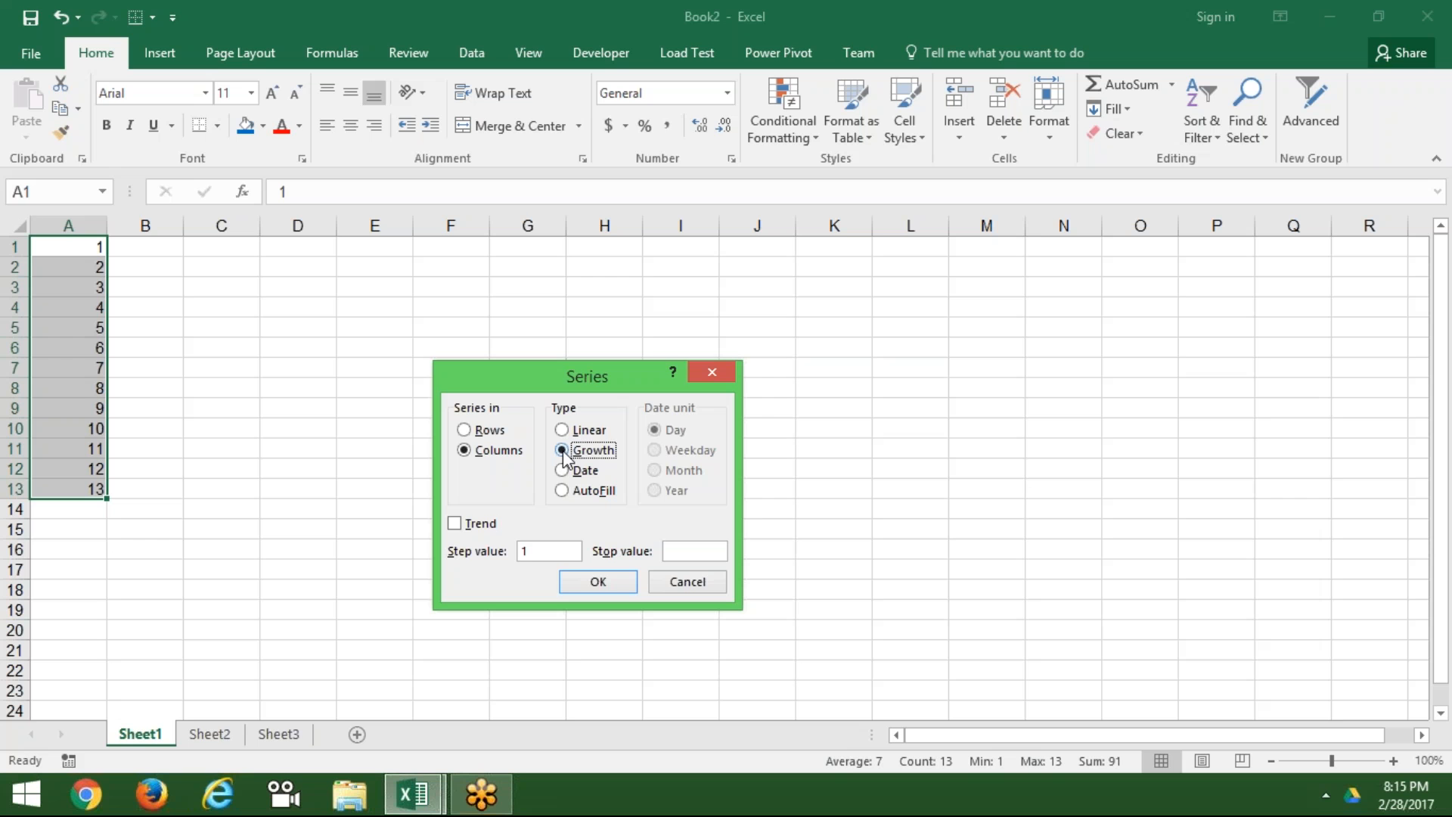
left_click(536, 550)
type("2")
Step: Apply the doubling growth series 1 to 4096 in column A, then clear it
left_click(602, 584)
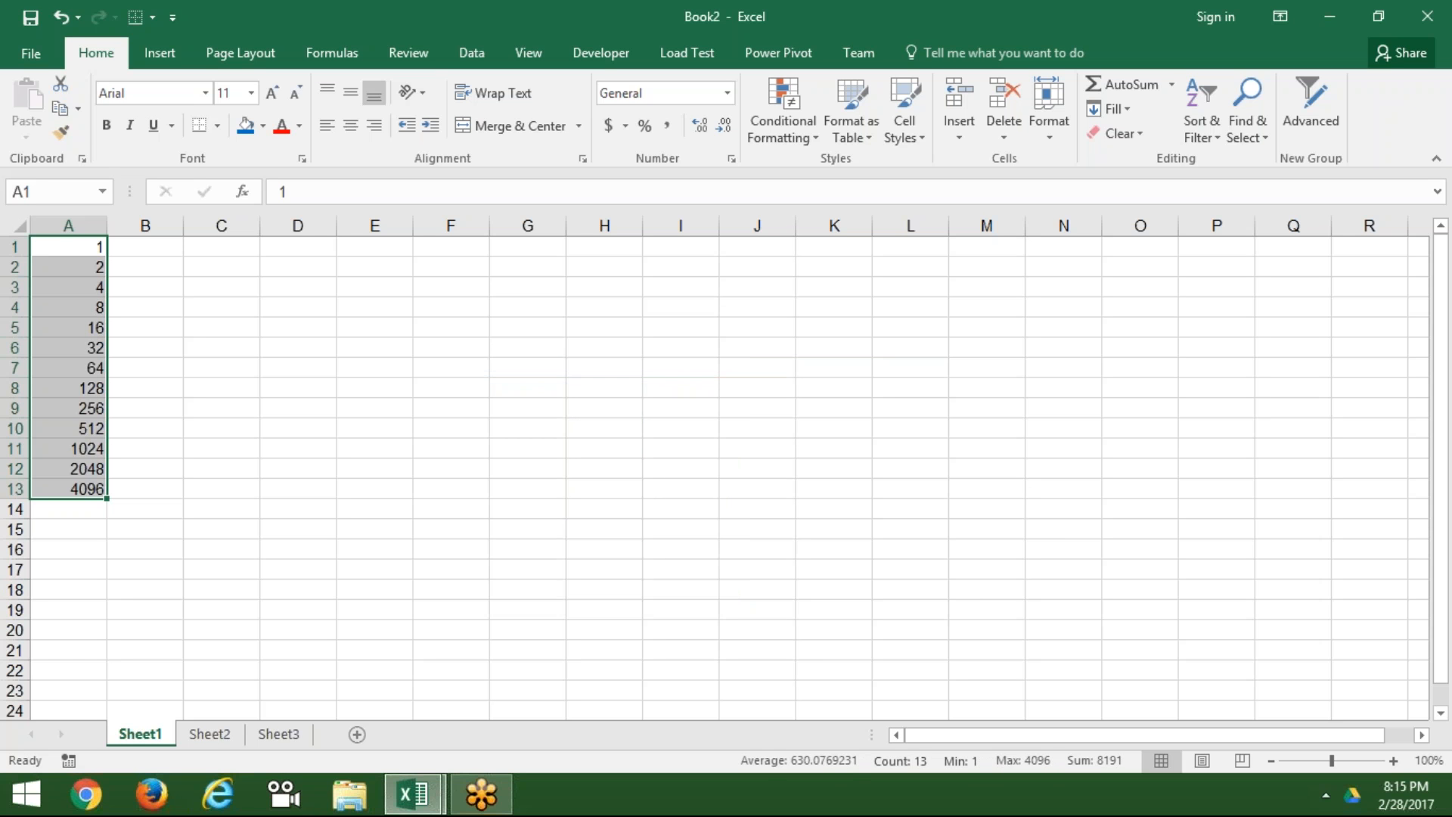
key("Delete")
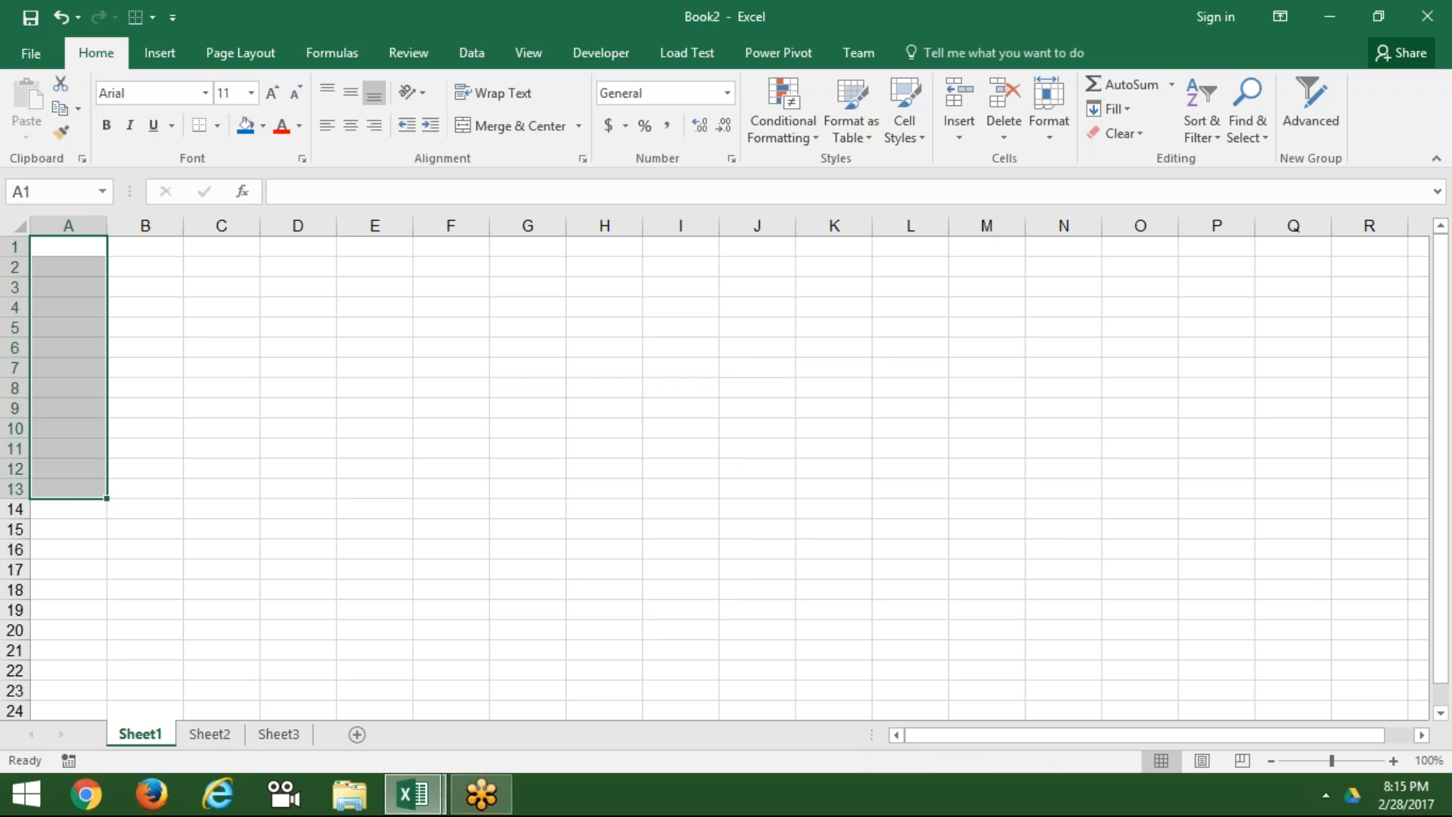
left_click(68, 247)
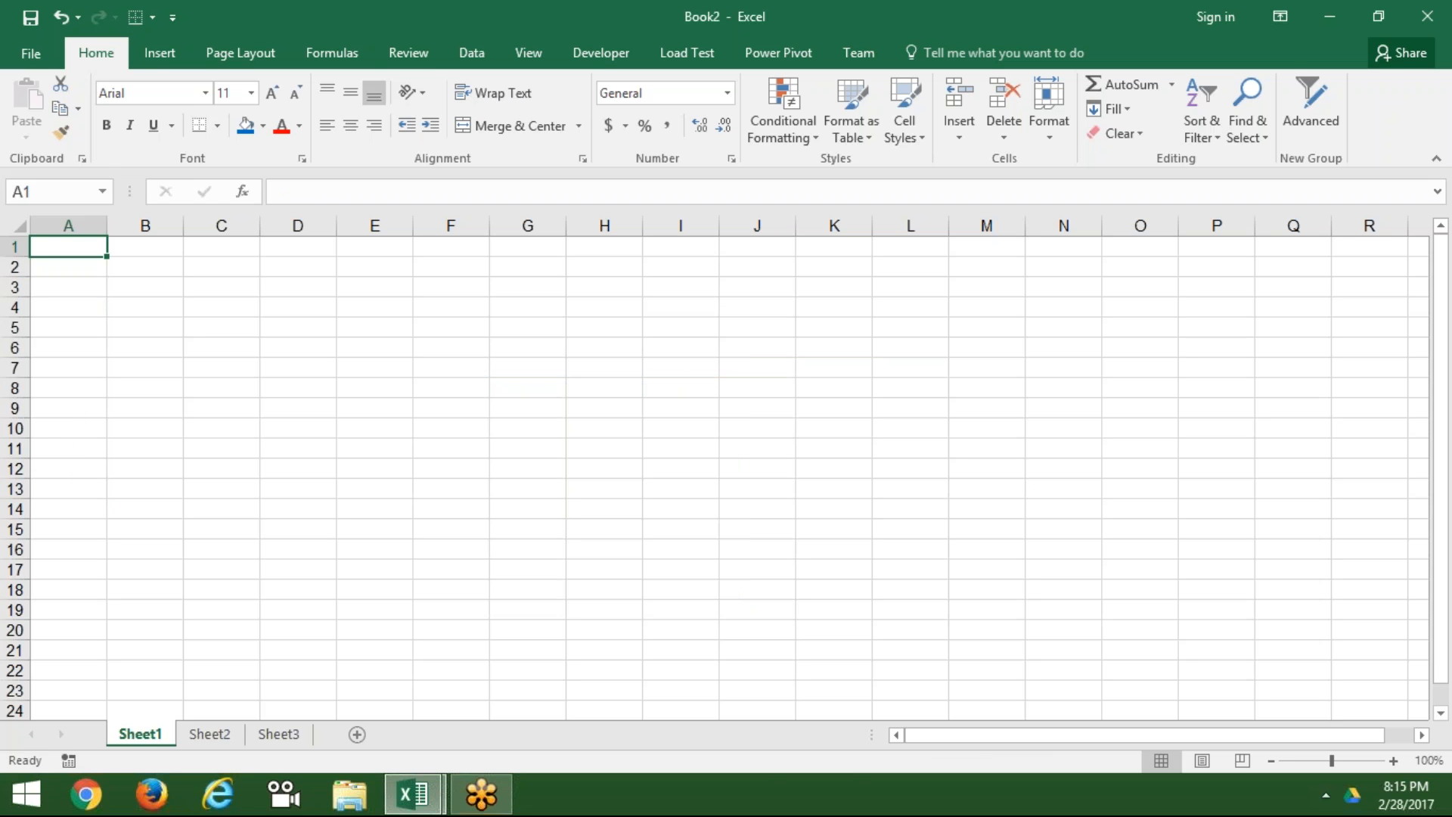
Step: Enter the date 2/1 (1-Feb) in A1 and select A1:A22
type("2/1")
key("Return")
key("Up")
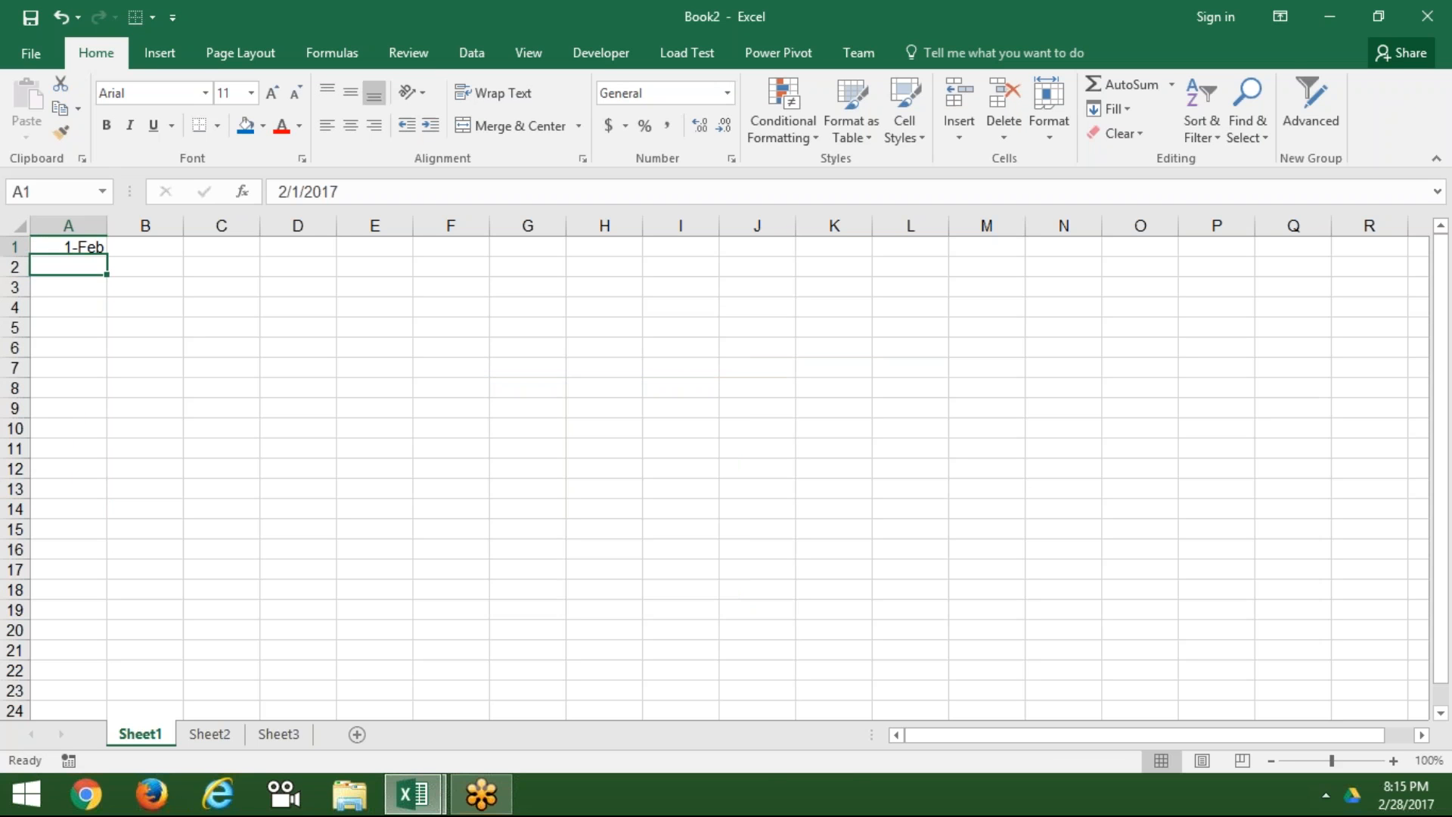
key("shift+Down")
key("shift+Down")
key("shift+Down")
key("shift+Down")
key("shift+Down")
key("shift+Down")
key("shift+Down")
key("shift+Down")
key("shift+Down")
key("shift+Down")
key("shift+Down")
key("shift+Down")
key("shift+Down")
key("shift+Down")
key("shift+Down")
key("shift+Down")
key("shift+Down")
key("shift+Down")
key("shift+Down")
key("shift+Down")
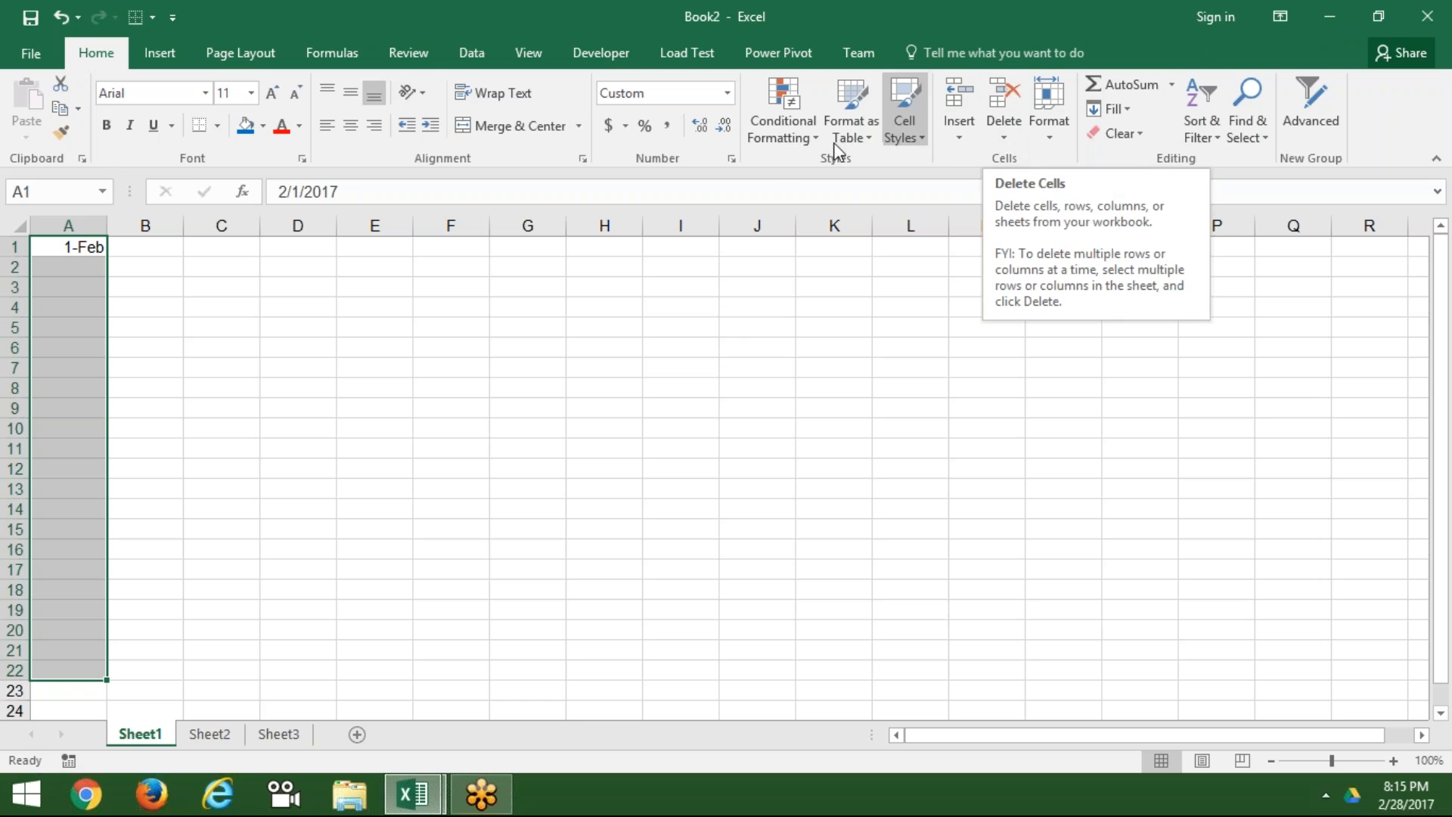
Step: Fill A1:A22 with a Weekday date series running from 1-Feb to 2-Mar
left_click(1125, 110)
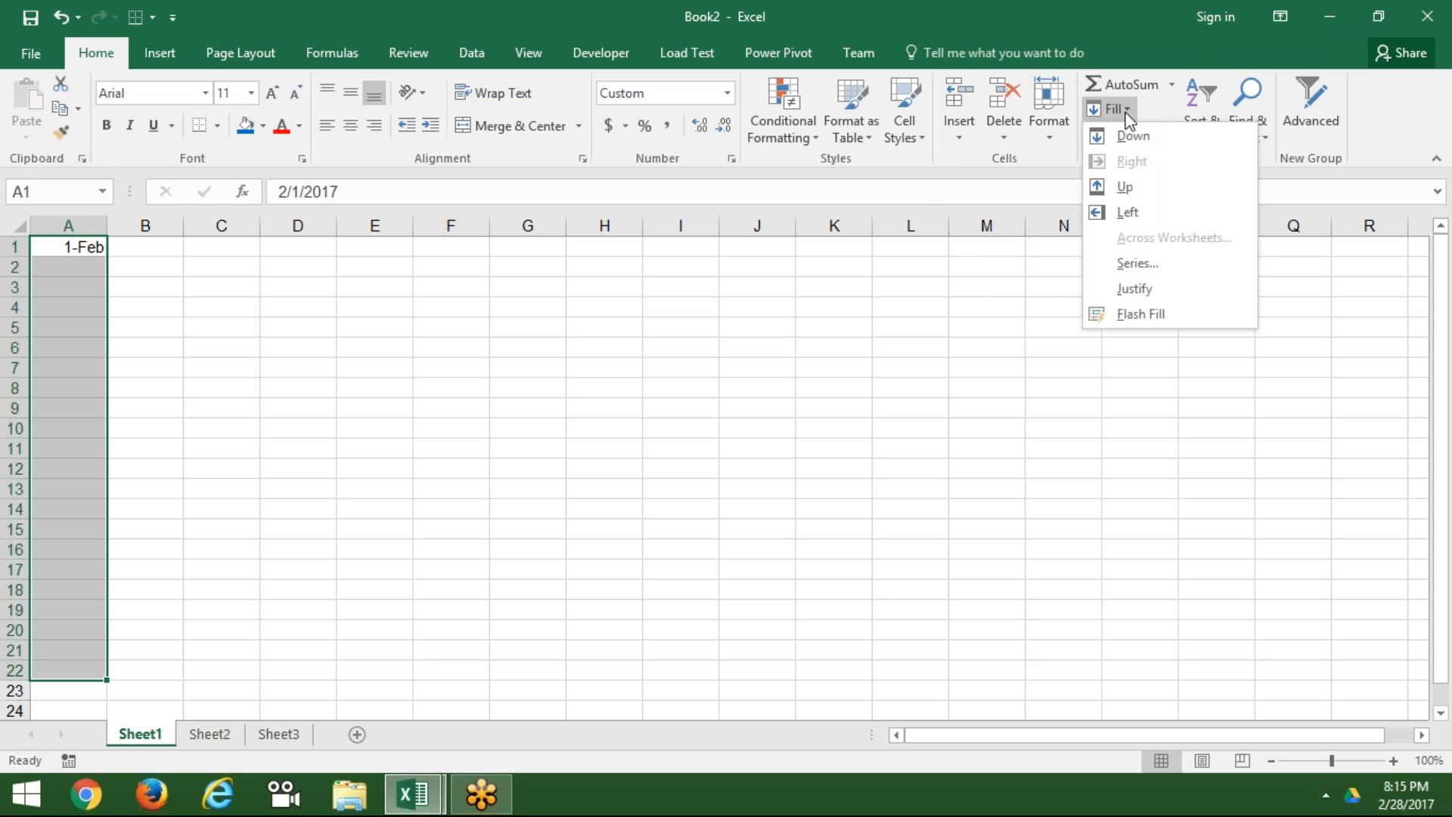
left_click(1162, 263)
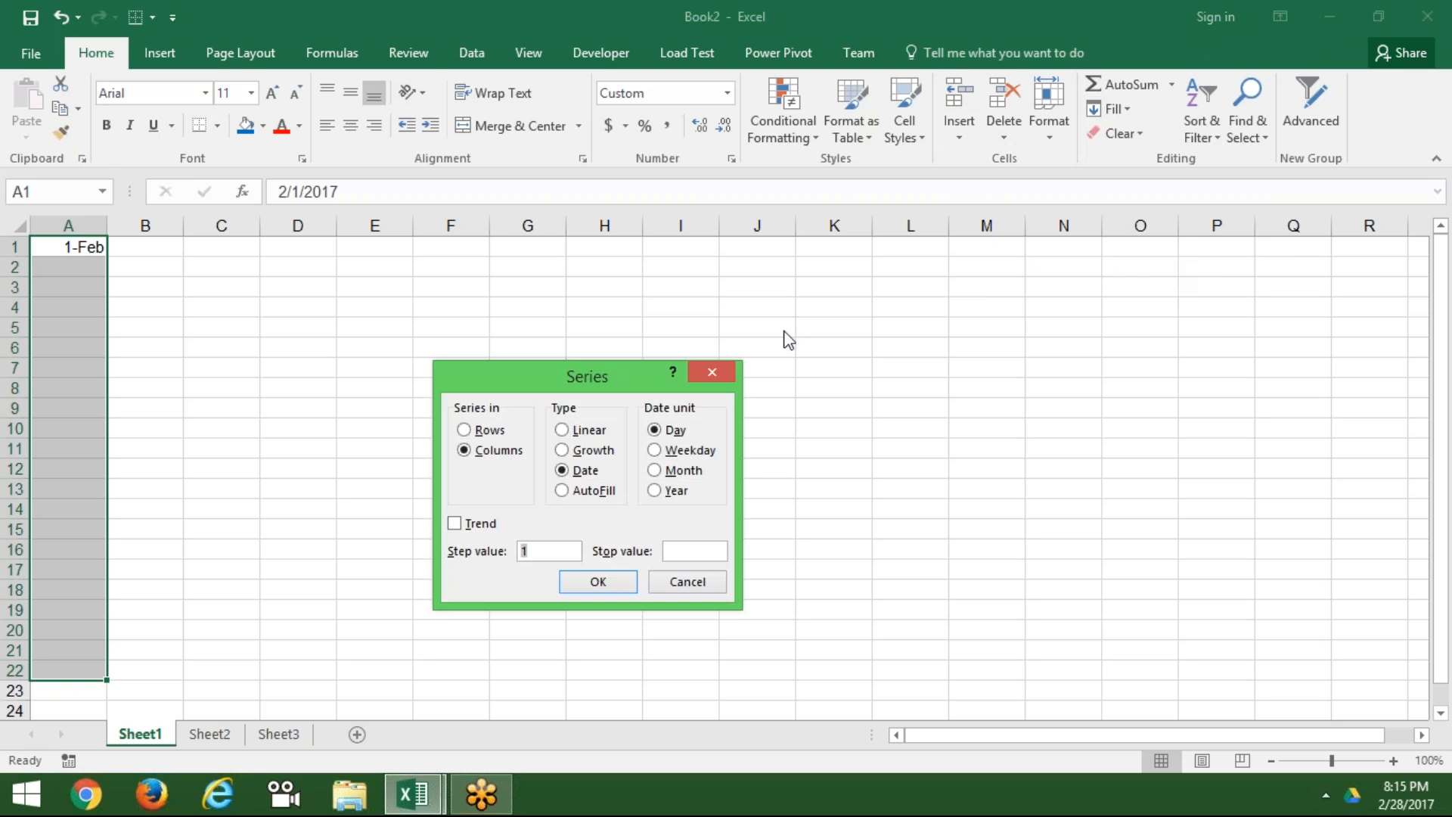
left_click(656, 451)
left_click(620, 583)
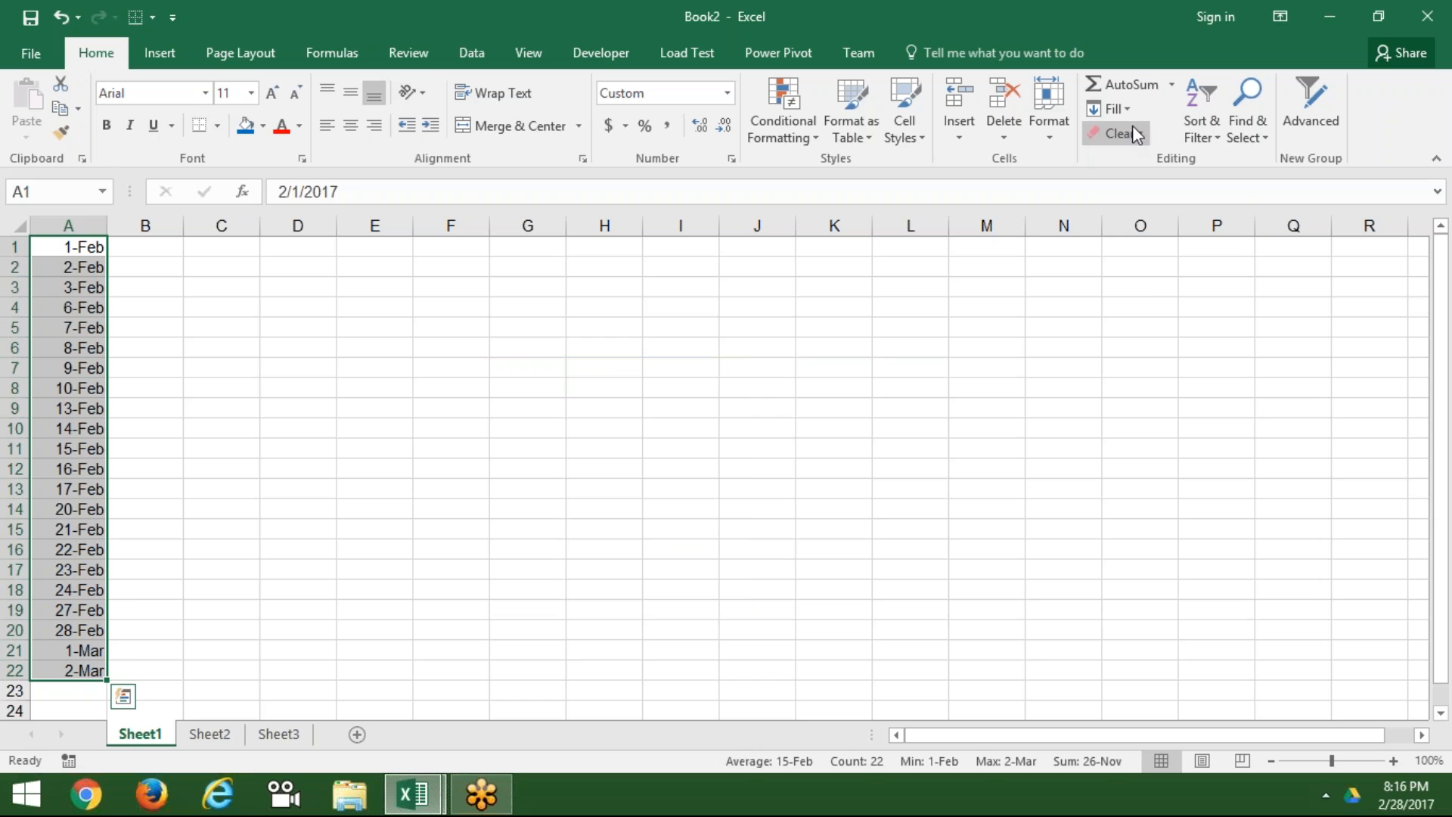
Step: Try the Month date unit, cancel it, and clear the dates from column A
left_click(1122, 109)
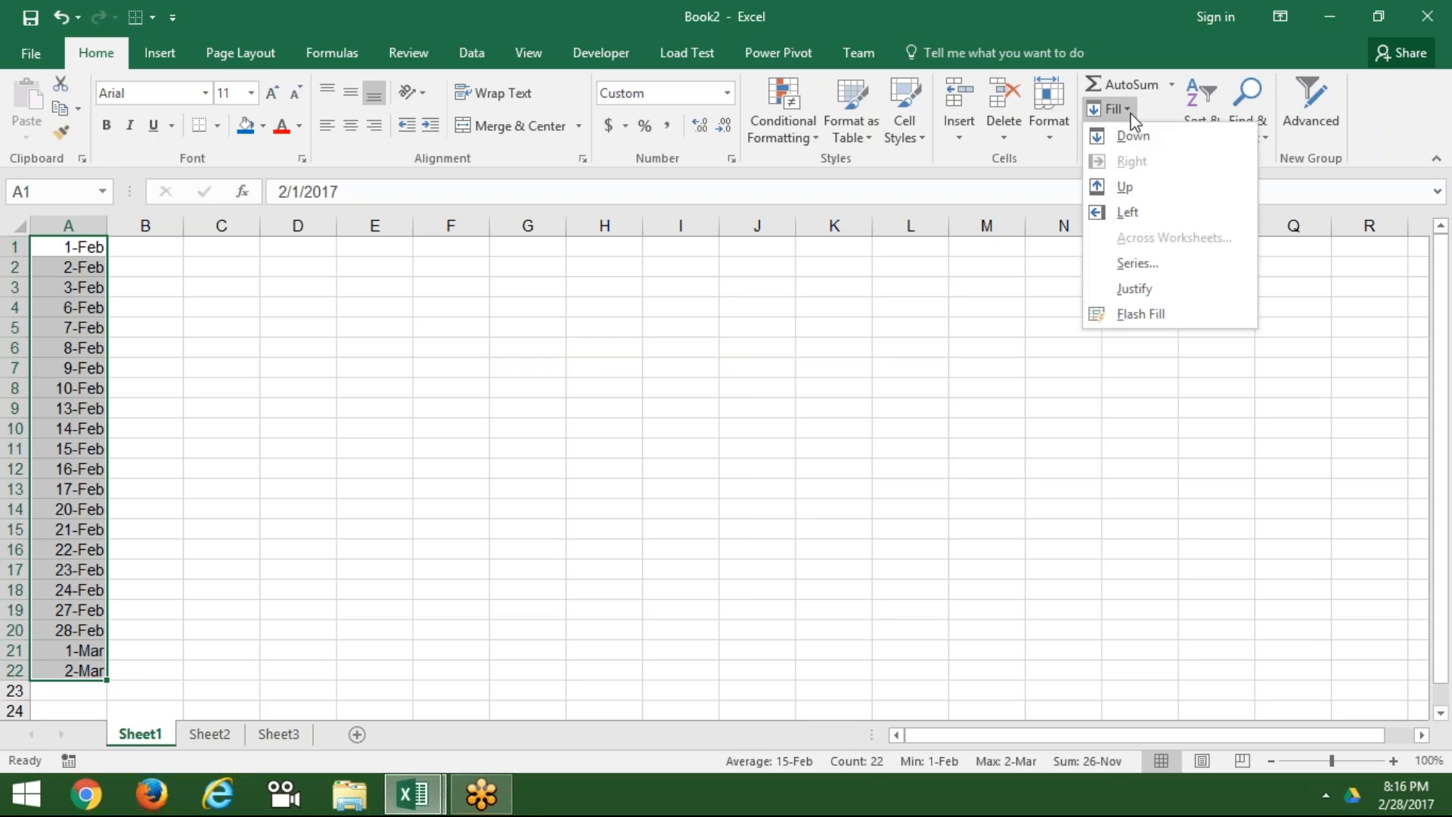
left_click(1127, 262)
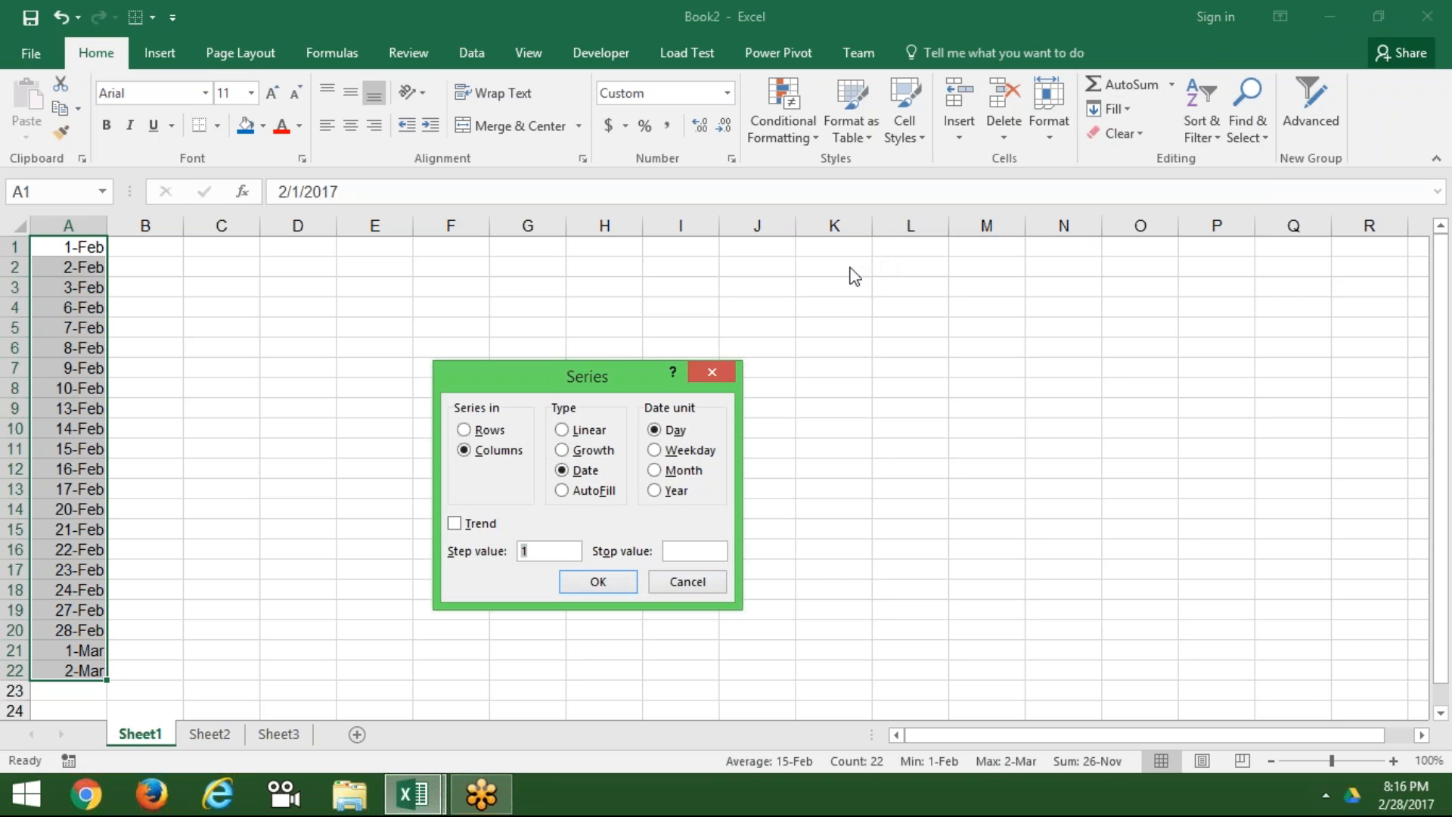
left_click(669, 471)
left_click(691, 592)
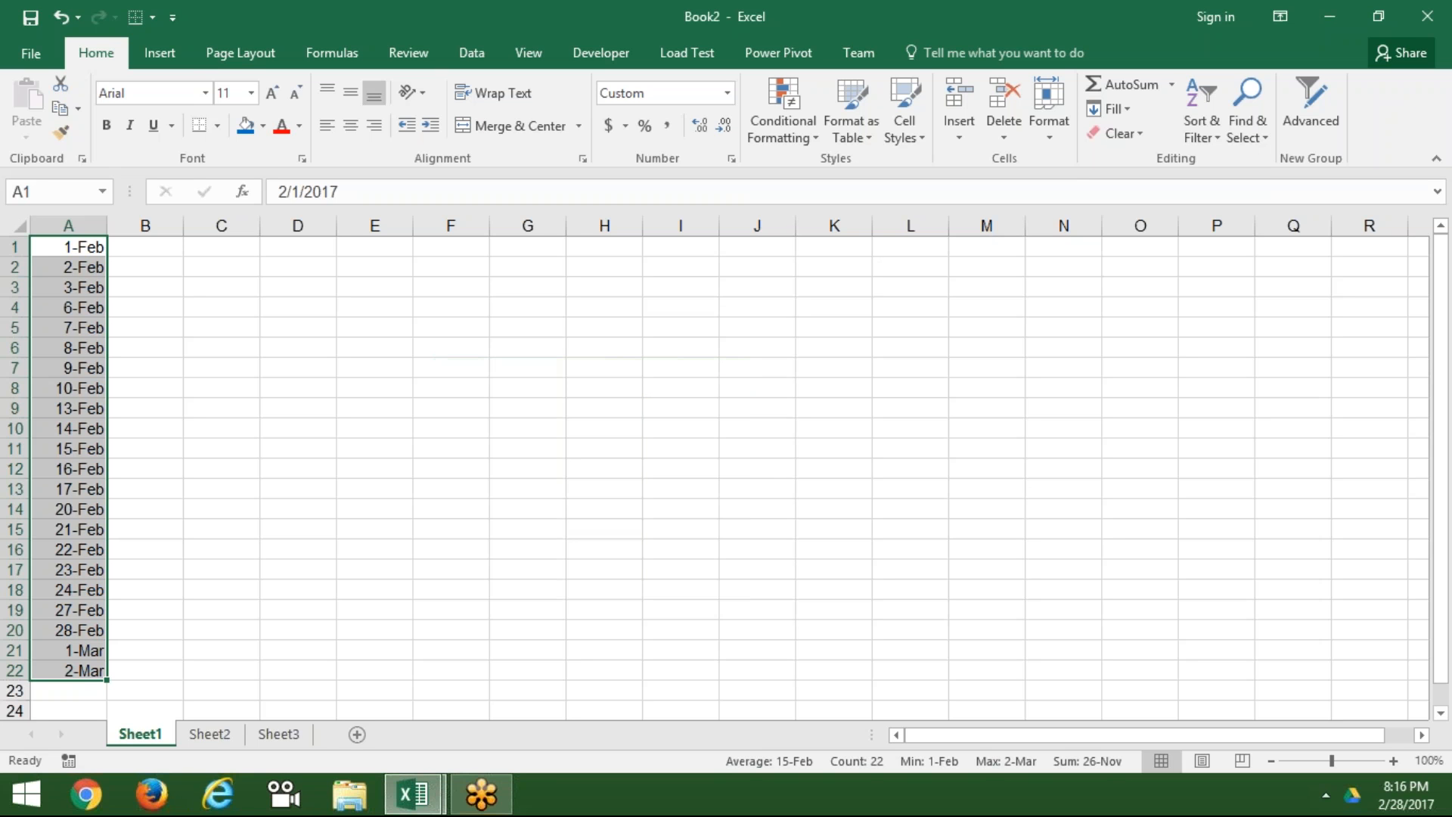
key("Delete")
double_click(68, 247)
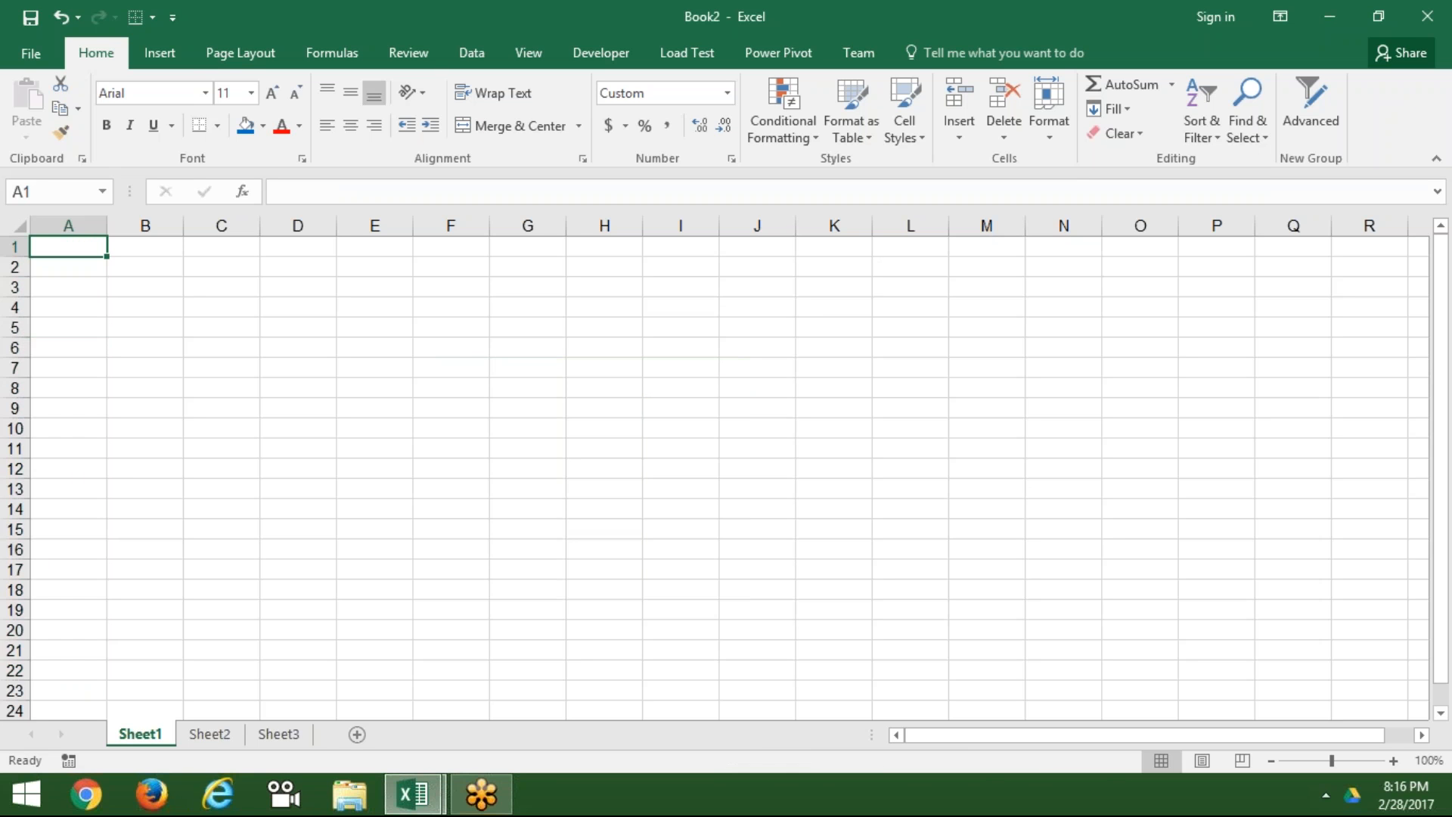
Step: Enter the date 1-Feb in A1 and select row 1 from A to Q
type("1/1")
key("Return")
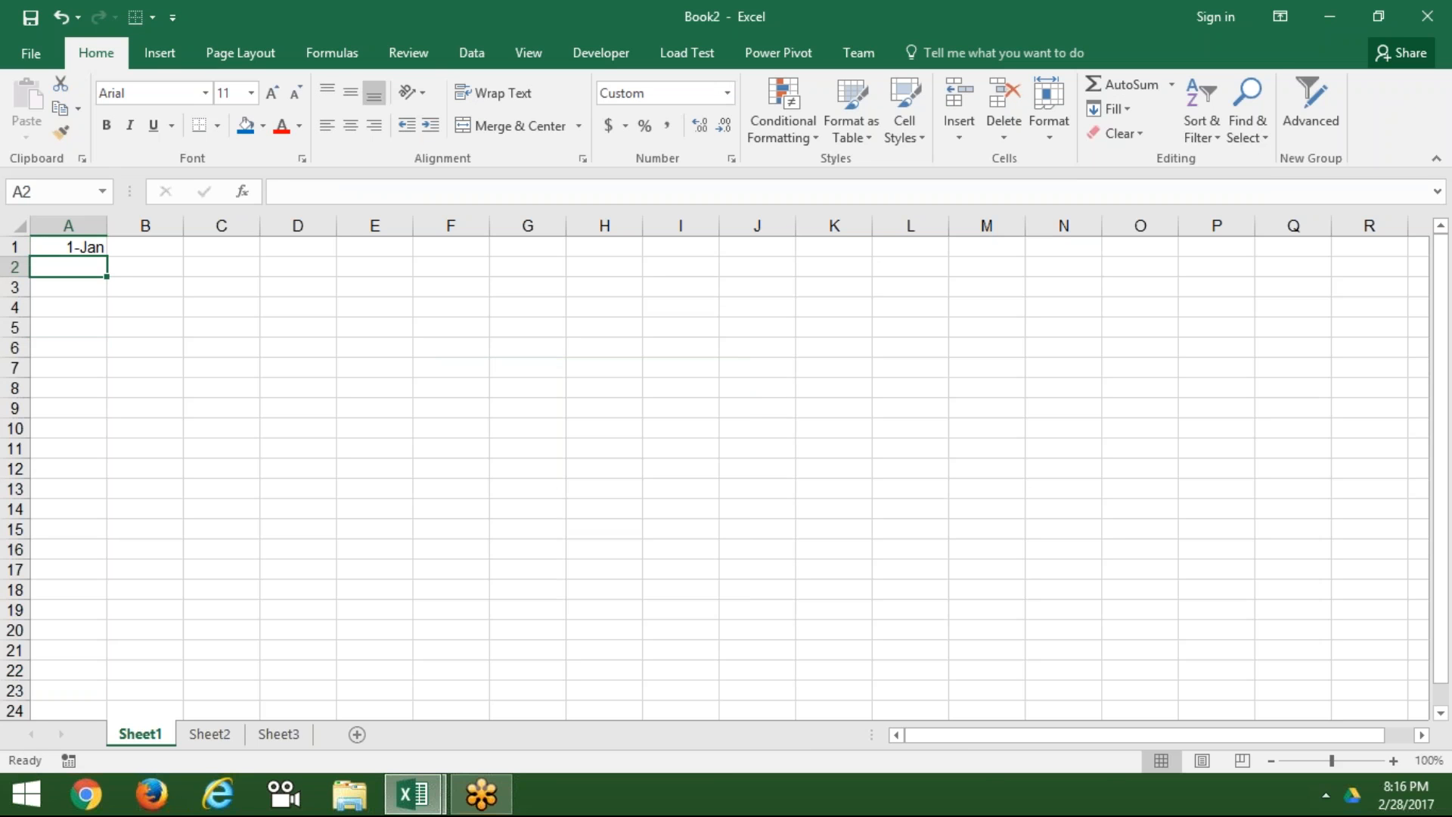
left_click(68, 246)
type("2/1")
key("Return")
left_click_drag(68, 246, 1294, 247)
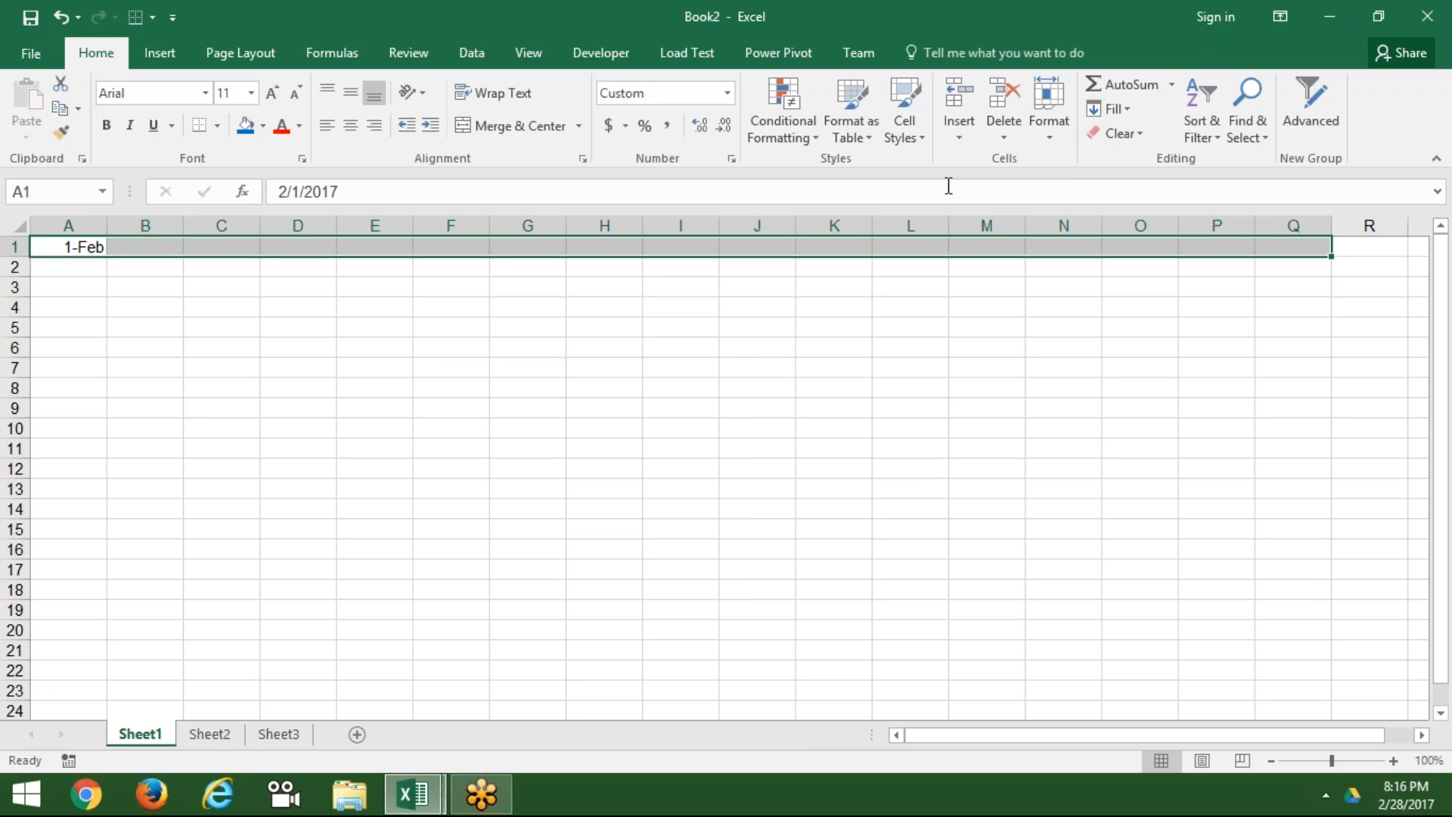
Step: Fill A1:Q1 with a Weekday date series, ending at 23-Feb
left_click(1127, 109)
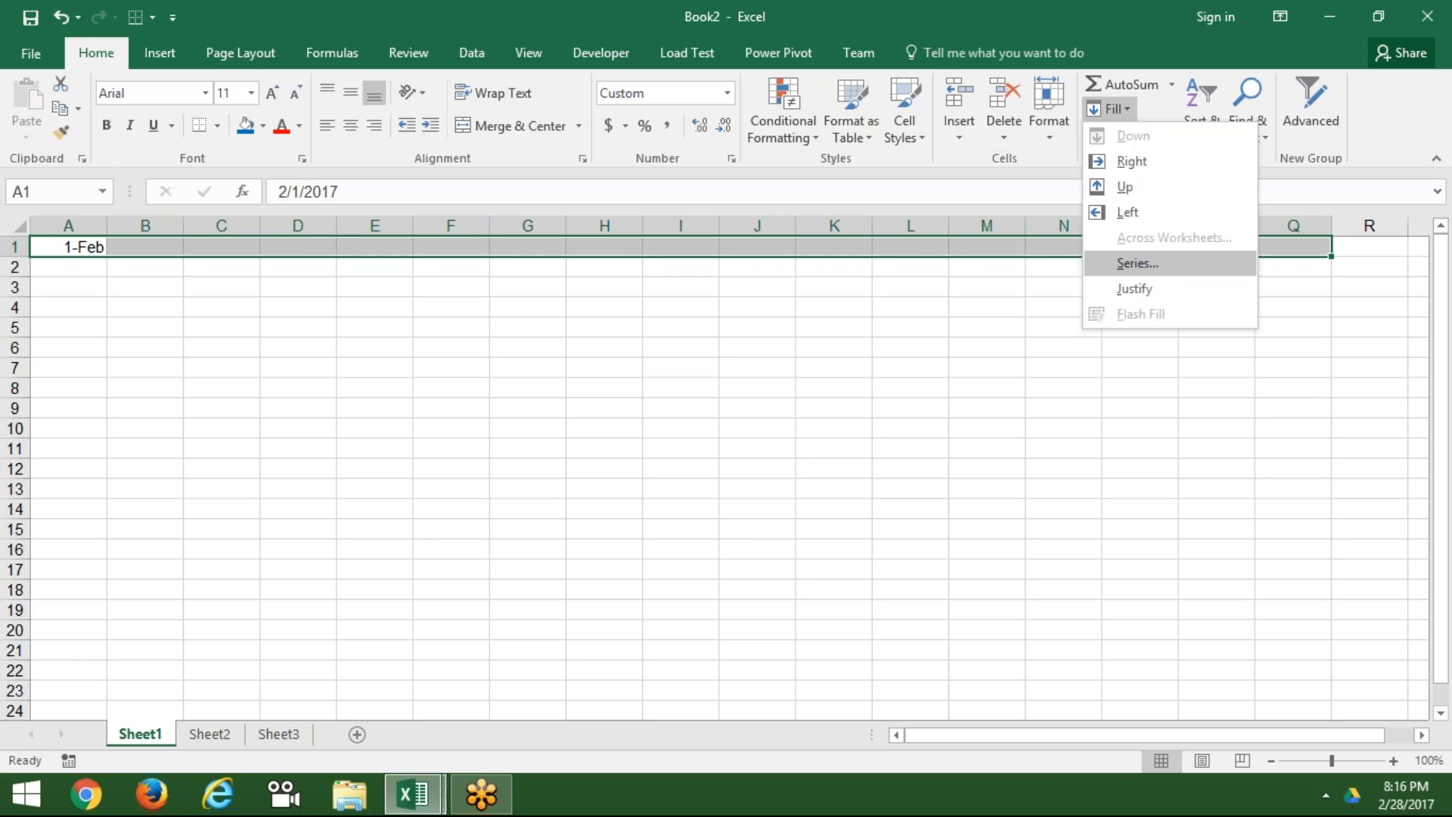
left_click(1136, 263)
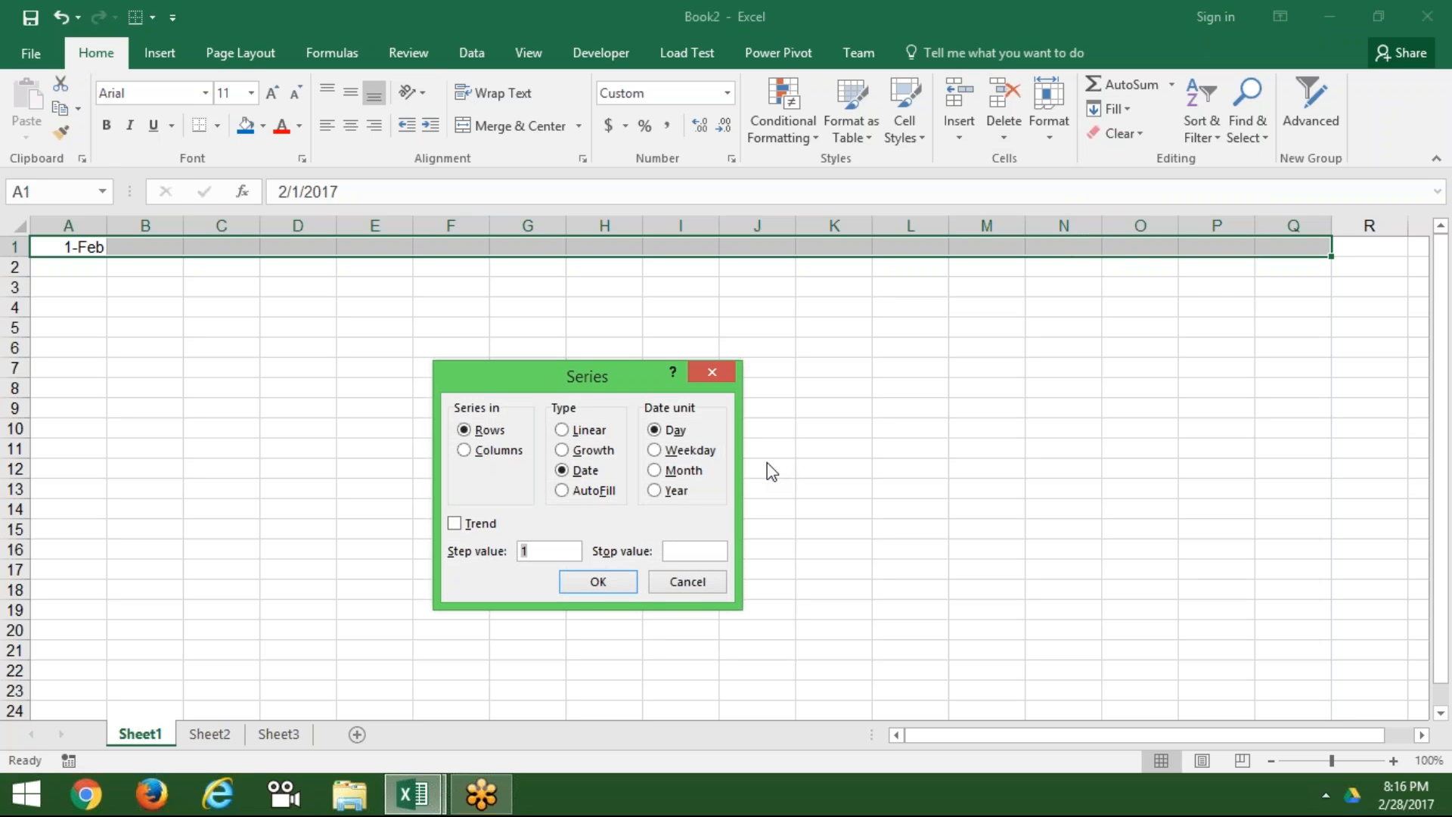
left_click(656, 470)
left_click(684, 452)
left_click(594, 582)
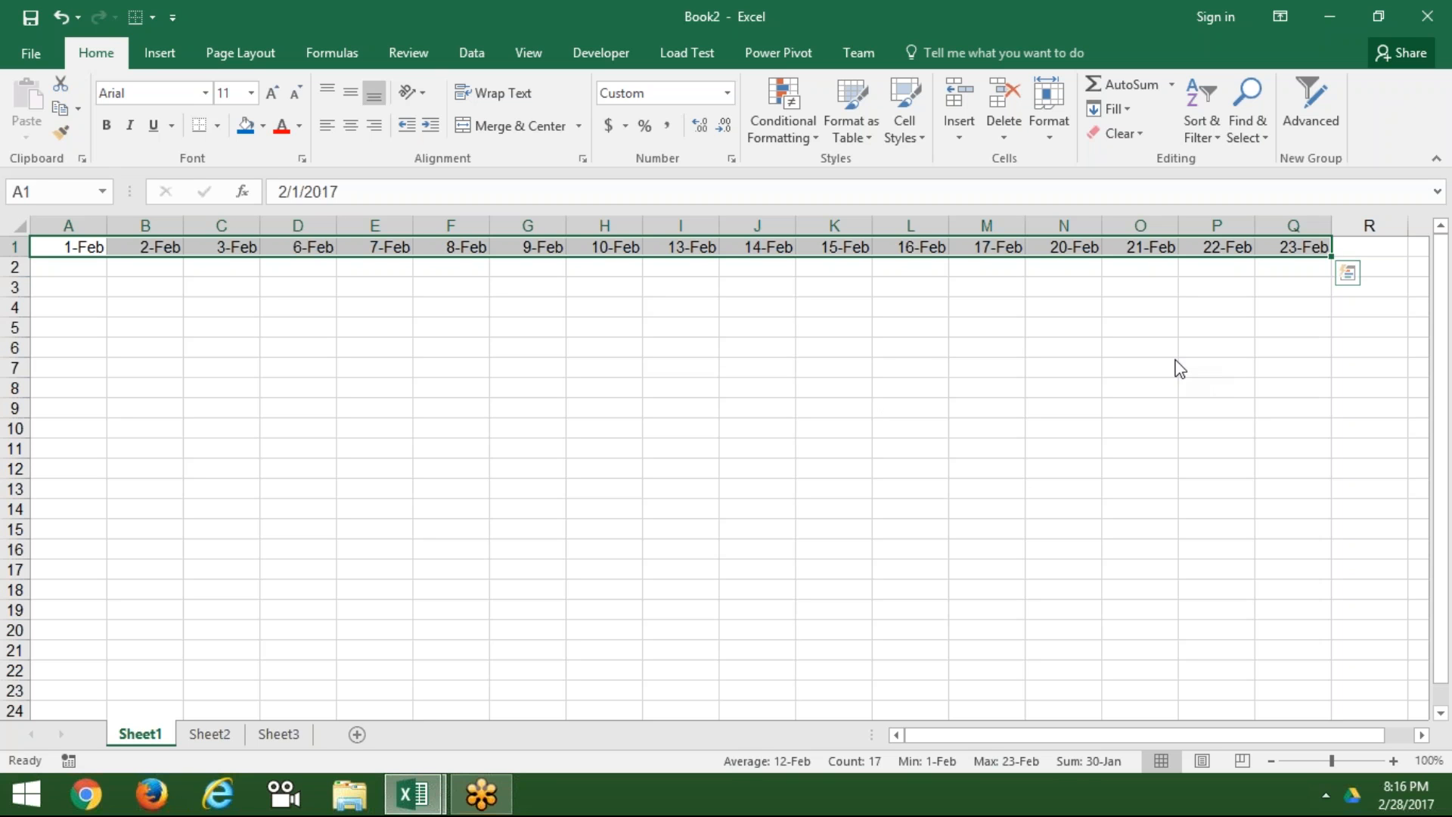
key("alt+Tab")
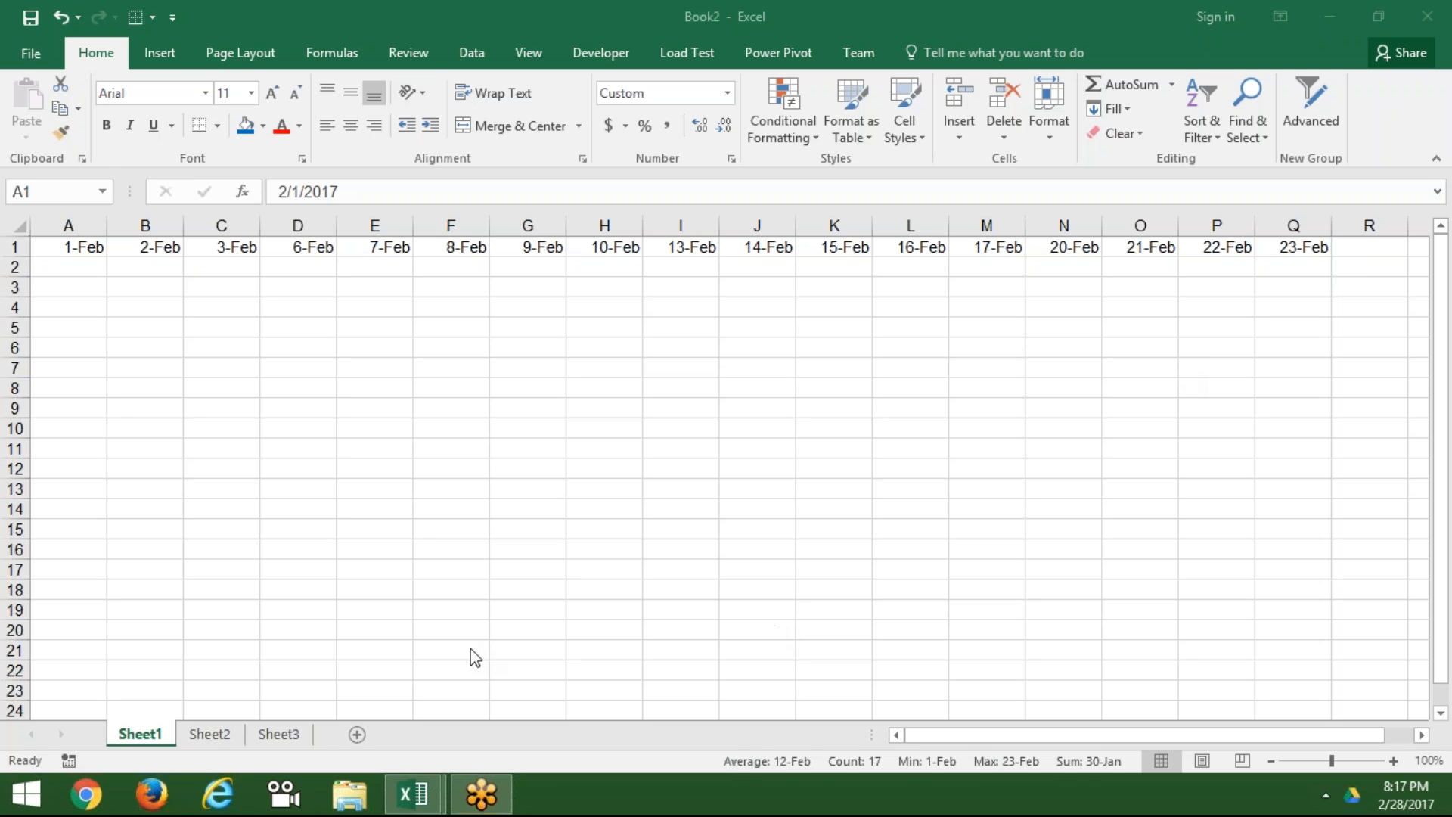
Step: Enter 1.5 in cell A1 of Sheet2
left_click(208, 729)
left_click(209, 734)
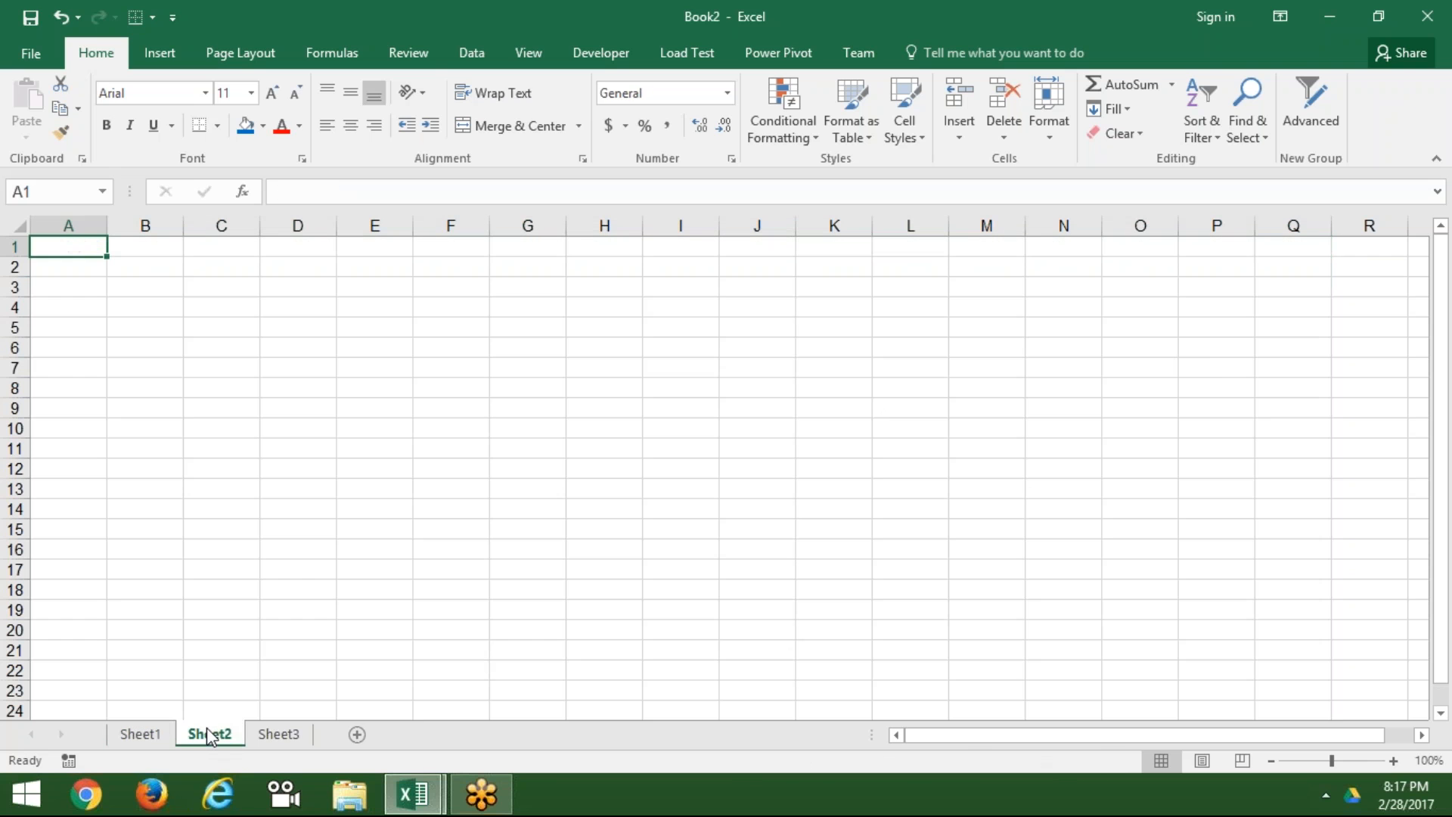
type("1.5")
key("Return")
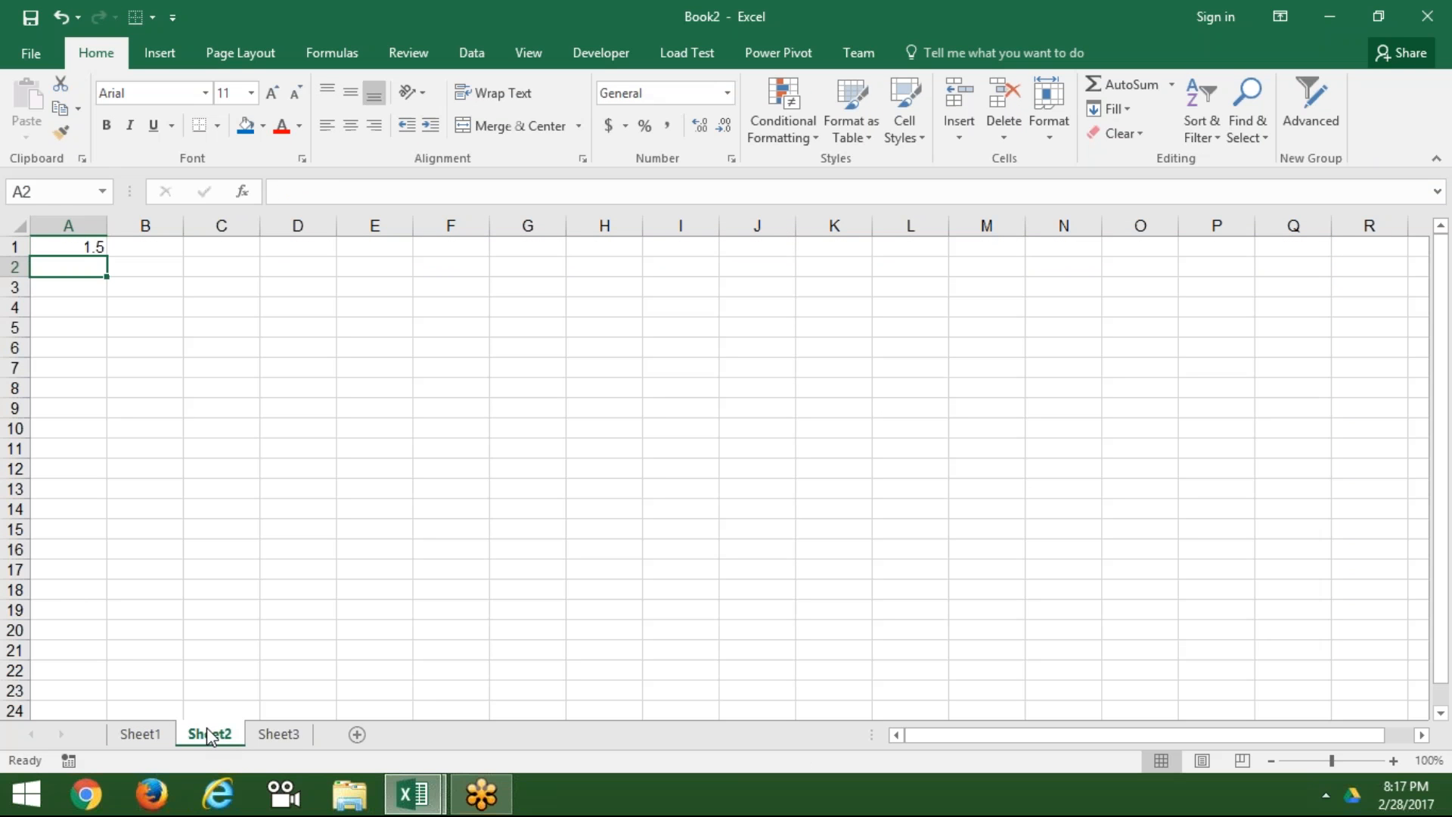
Step: Select A1:A19 and bring up the Series fill settings
key("Up")
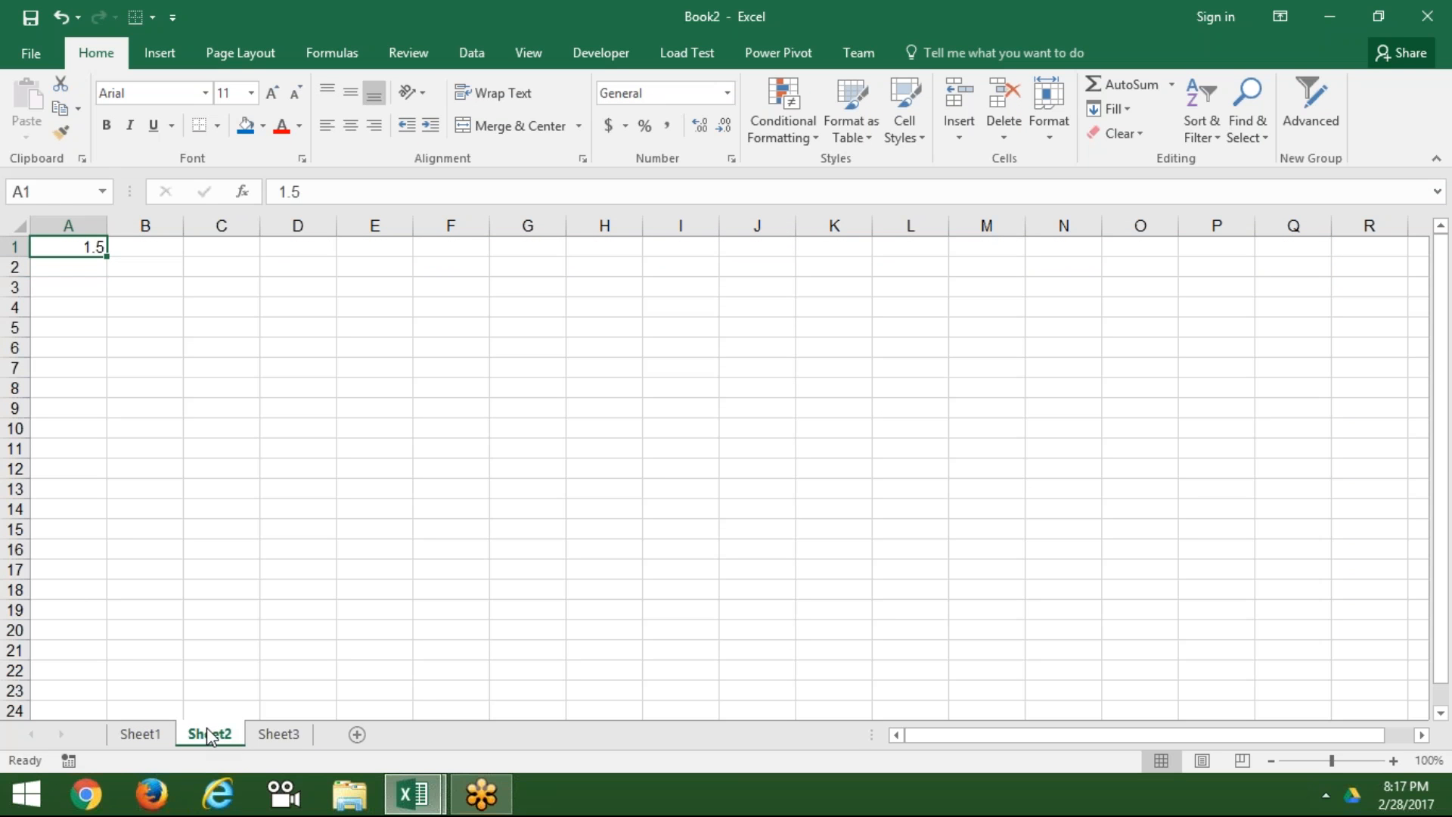
key("shift+Down")
key("shift+Down")
key("shift+Down")
key("shift+Down")
key("shift+Down")
key("shift+Down")
key("shift+Down")
key("shift+Down")
key("shift+Down")
key("shift+Down")
key("shift+Down")
key("shift+Down")
key("shift+Down")
key("shift+Down")
key("shift+Down")
key("shift+Down")
key("shift+Down")
key("shift+Down")
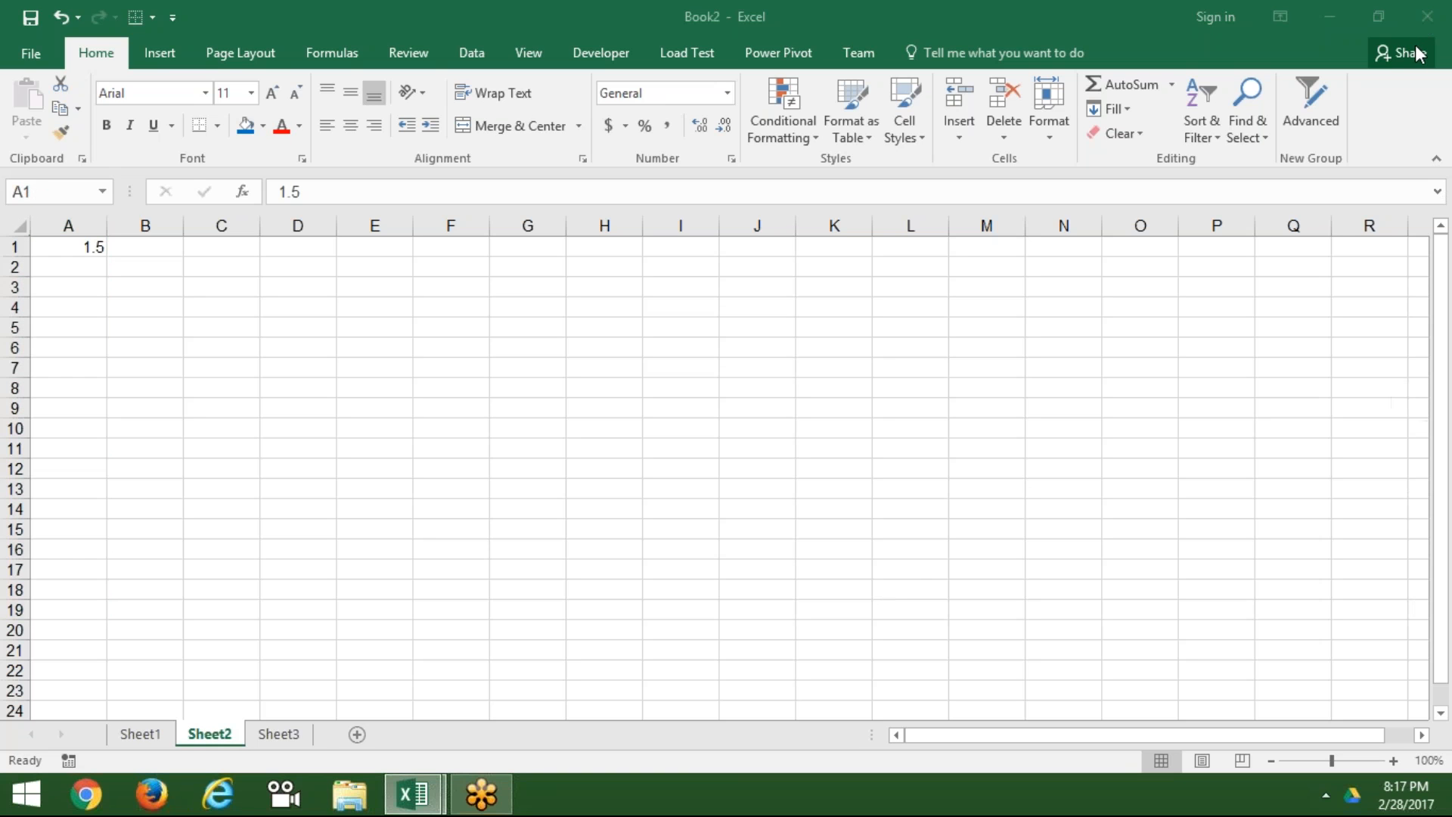
left_click(1263, 140)
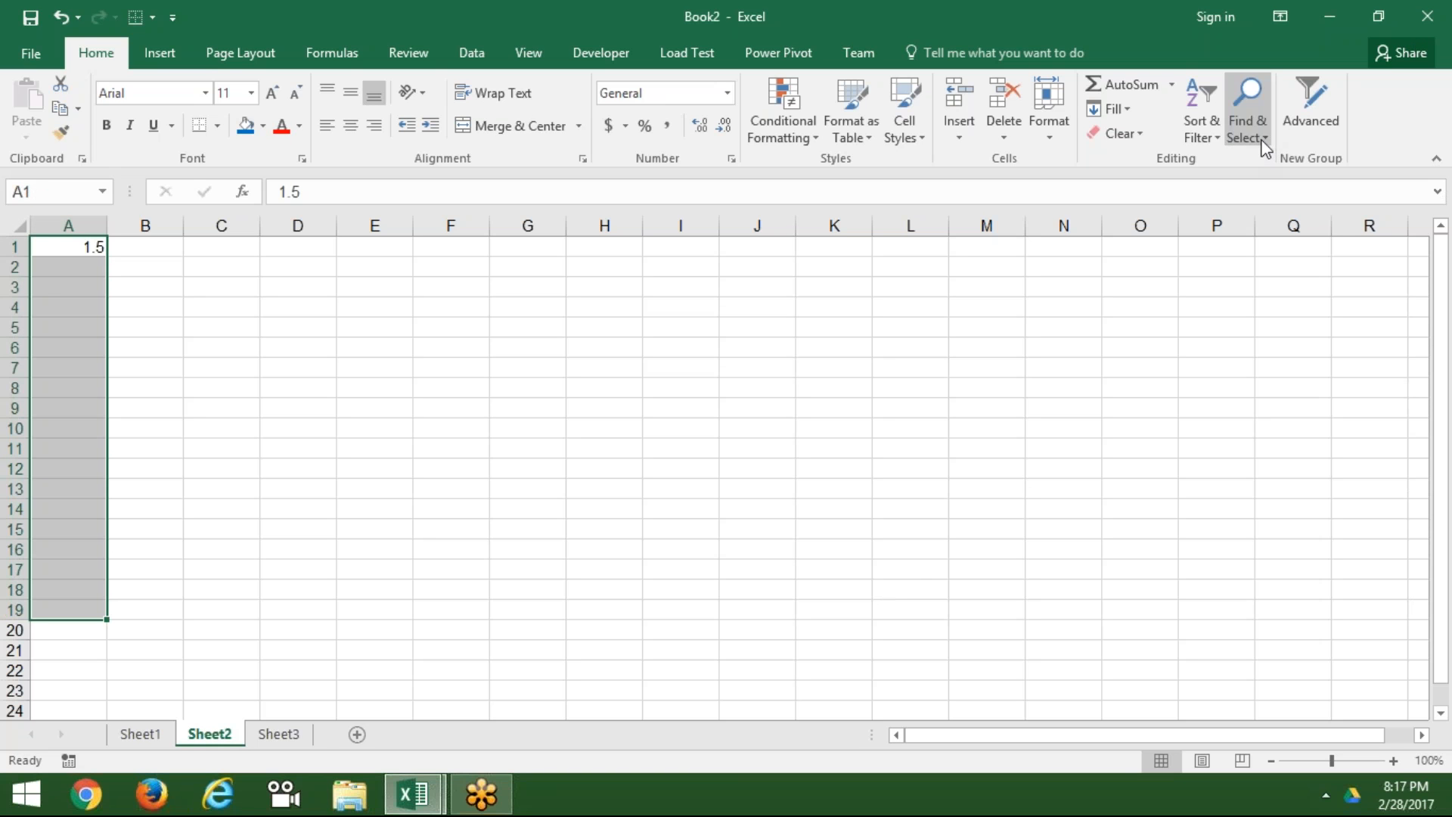
left_click(1122, 112)
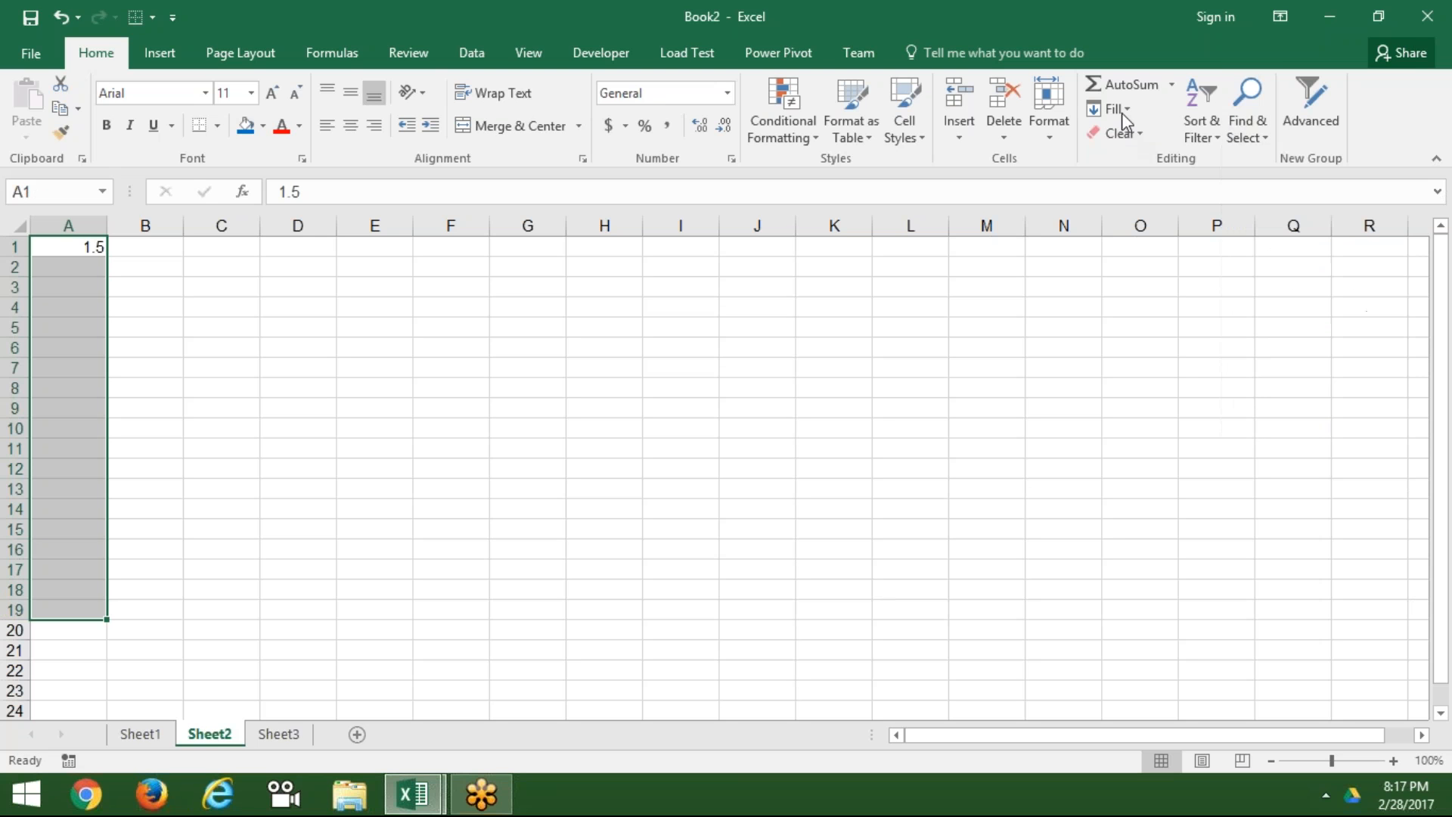
left_click(1134, 263)
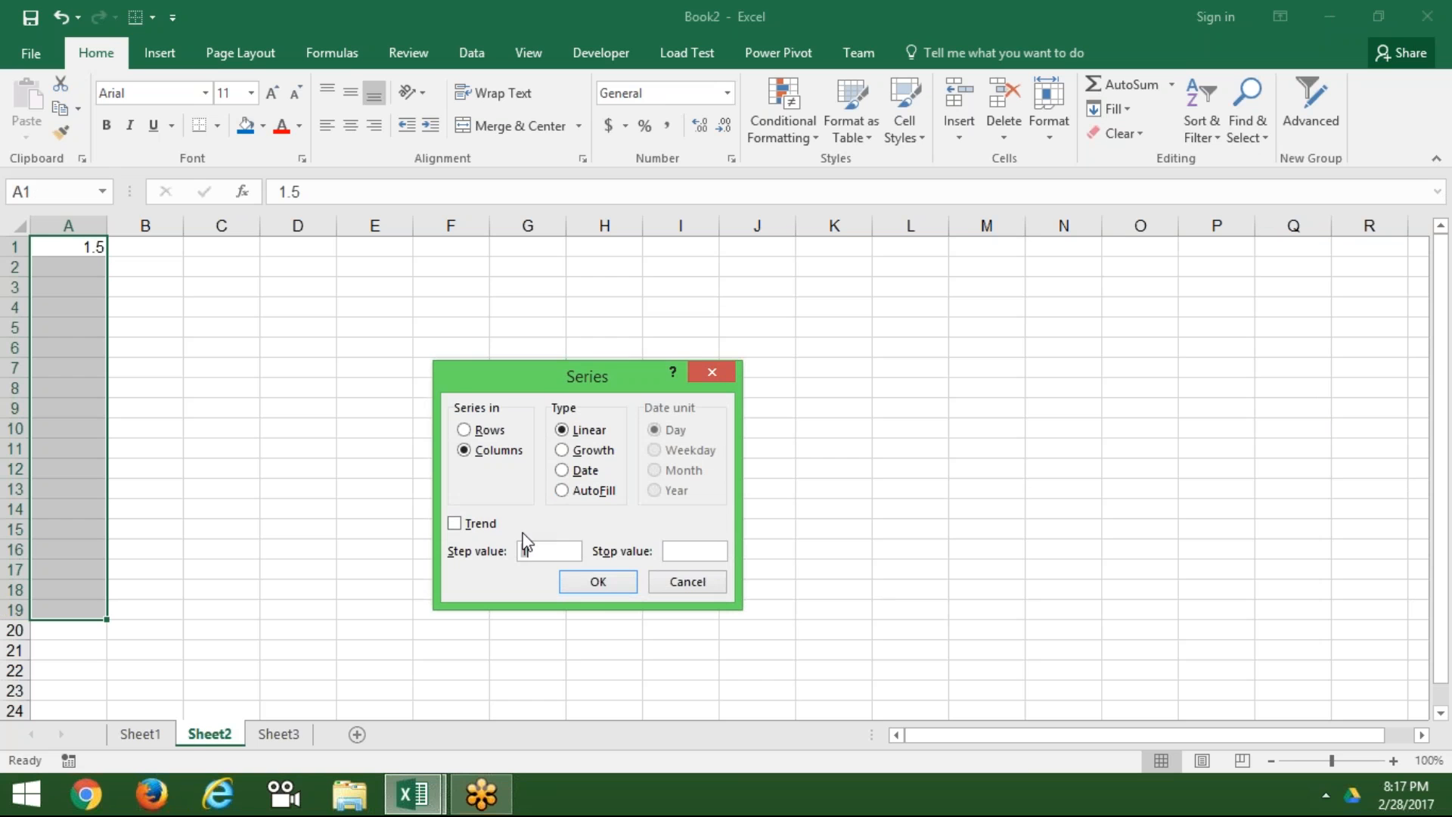
Step: Fill A1:A19 from 1.5 to 10.5 with step 0.5, then delete those values
type("0.5")
left_click(614, 582)
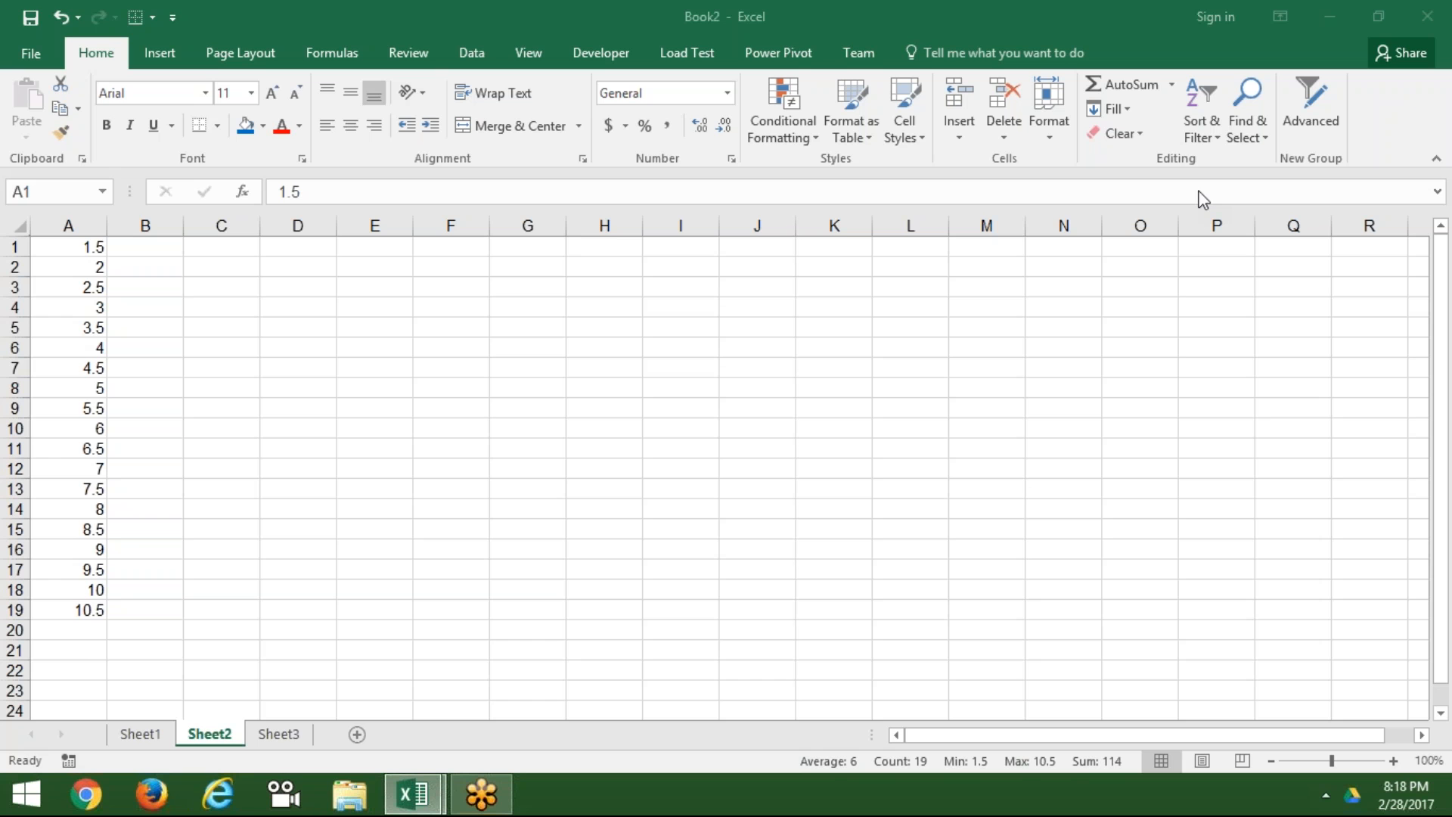
left_click(480, 349)
key("Delete")
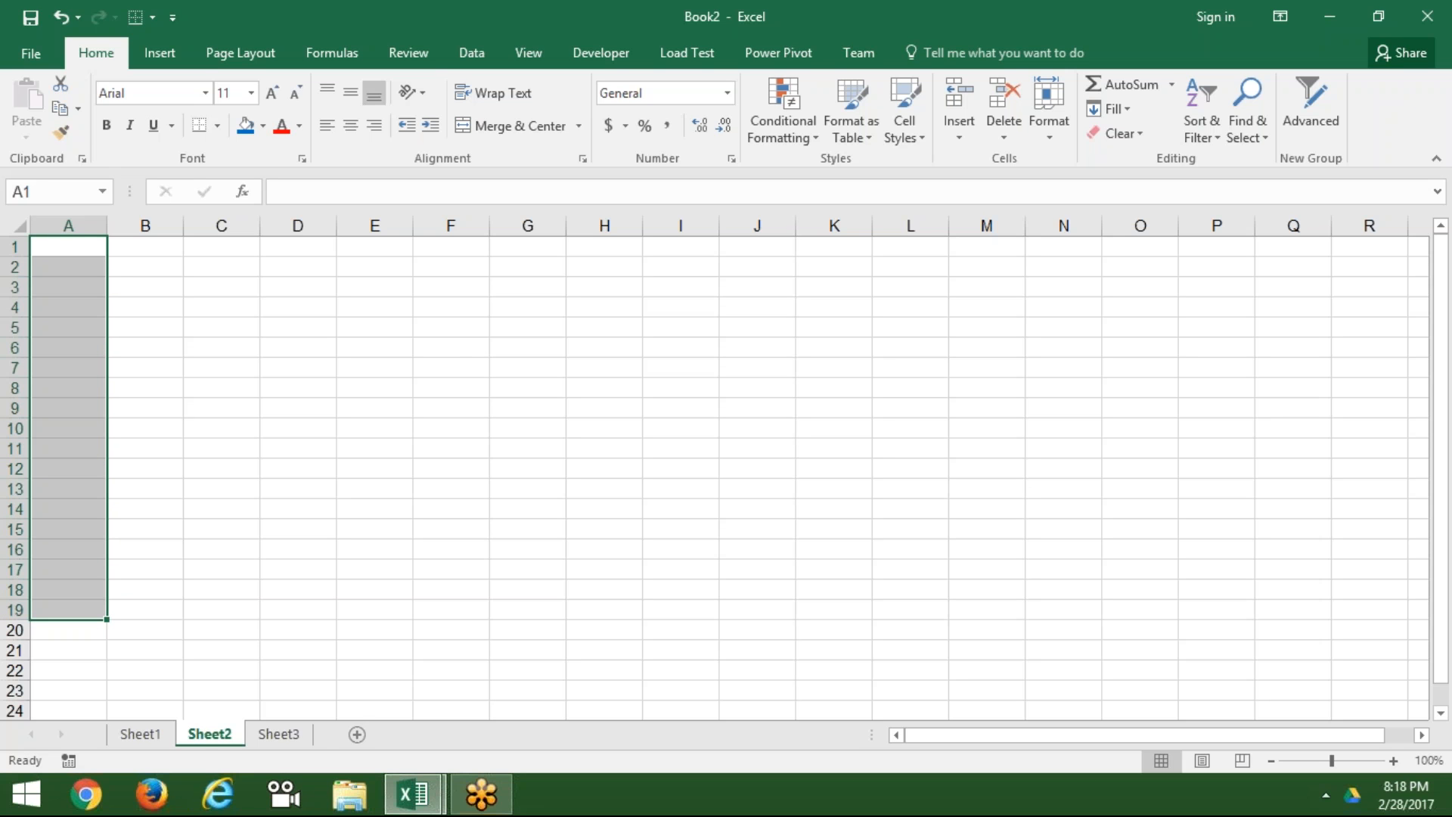
Step: Clear the February dates from row 1 of Sheet1
left_click(133, 732)
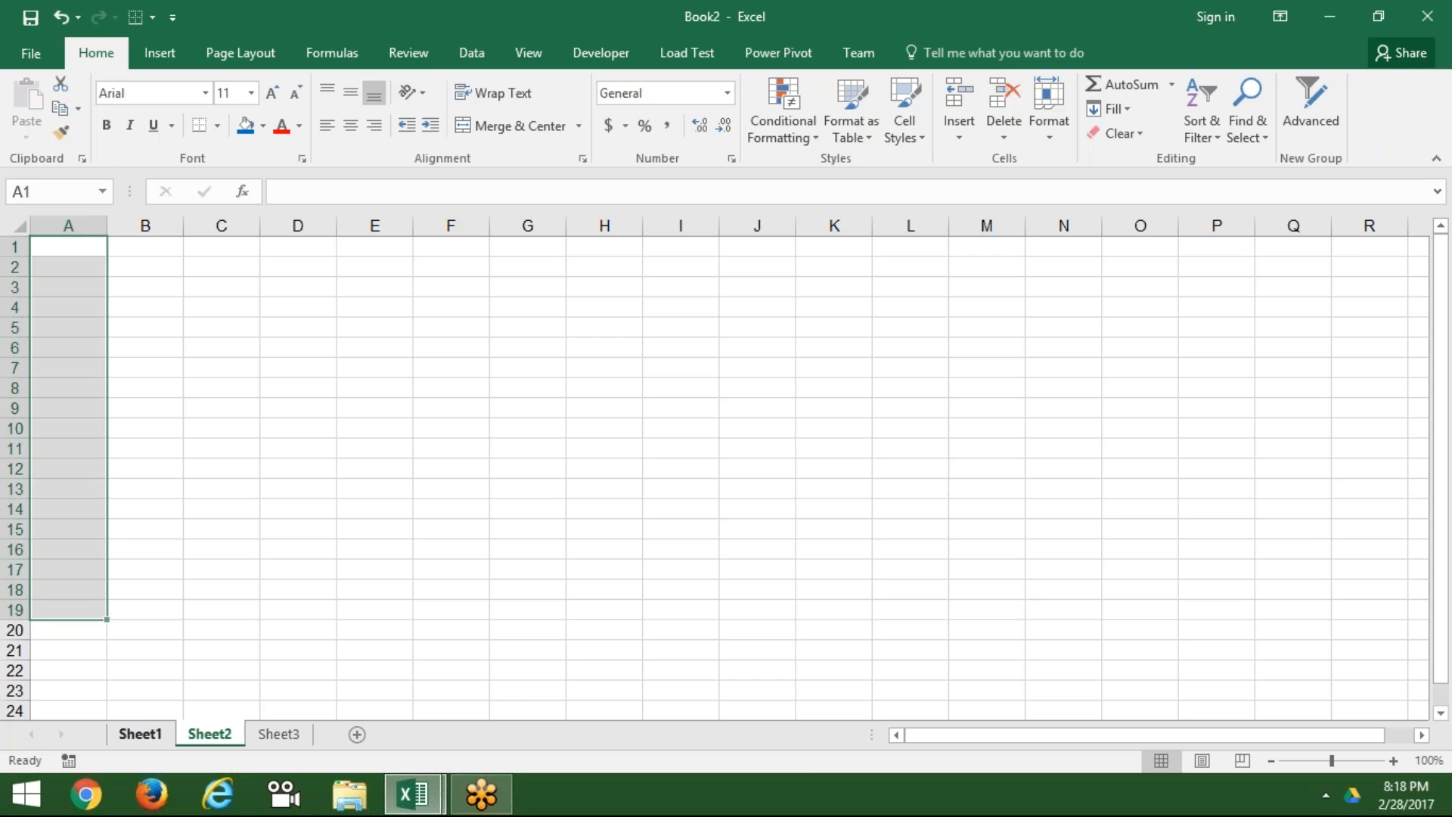
key("Delete")
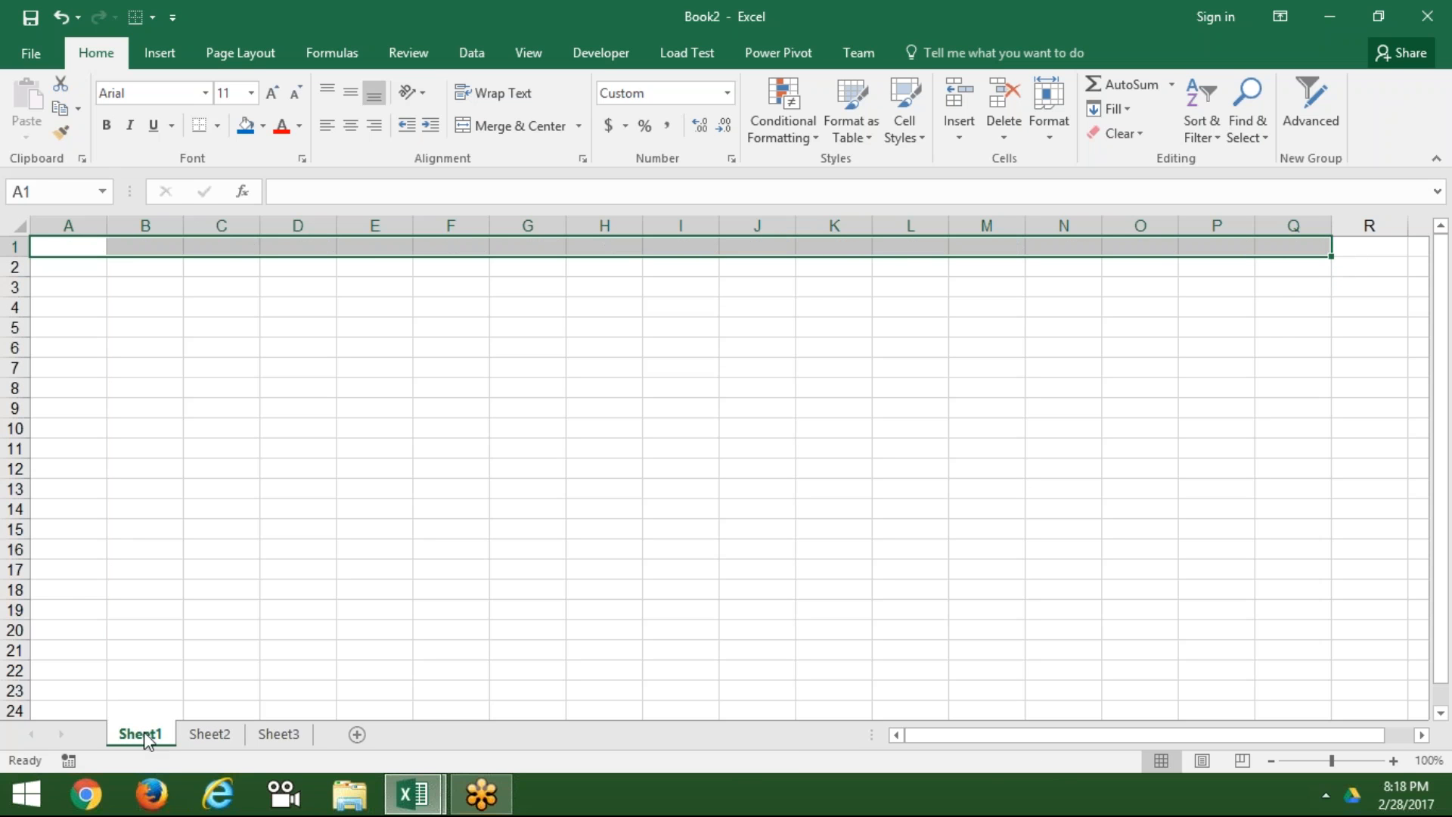
left_click(1138, 113)
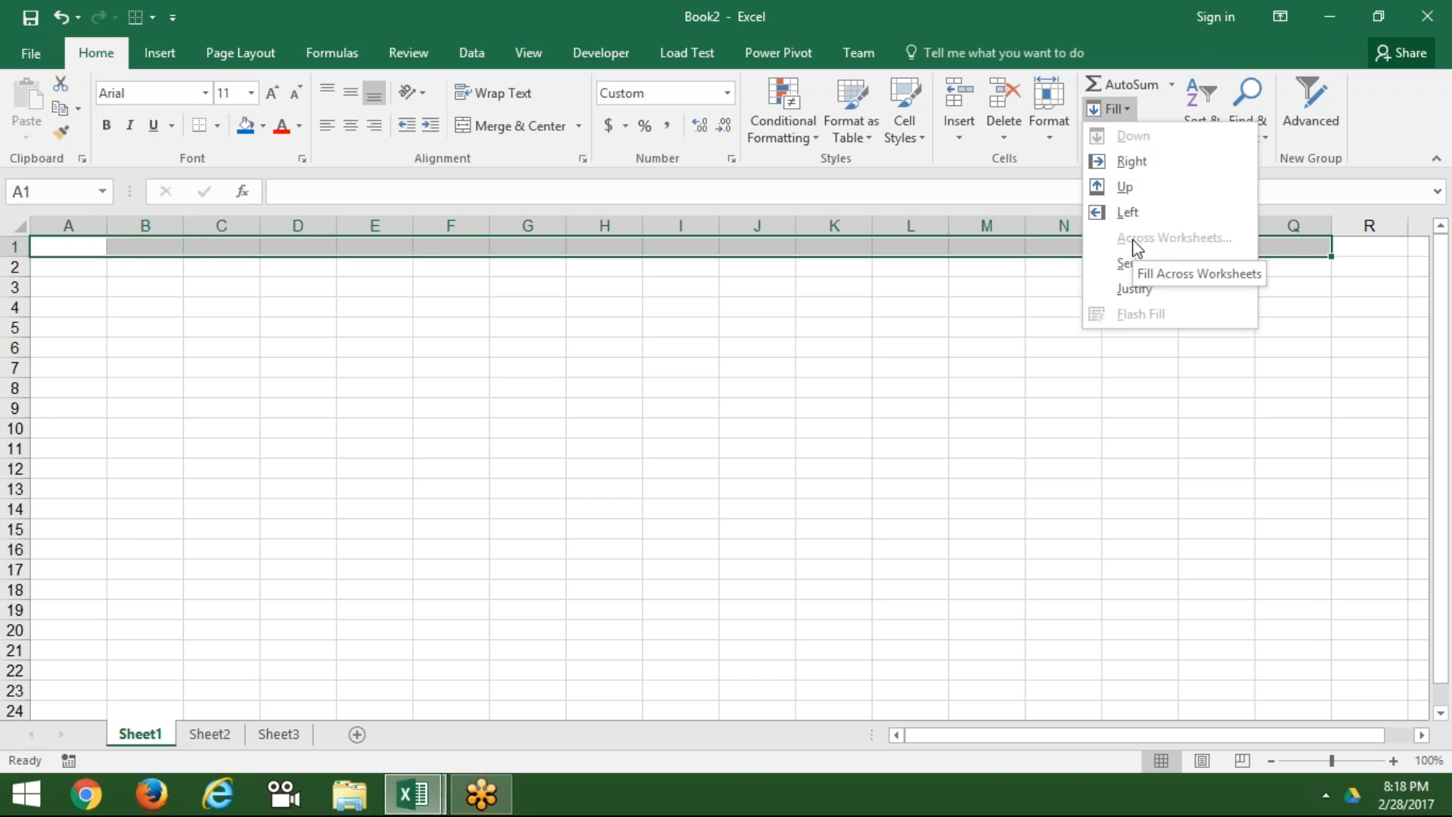
key("Escape")
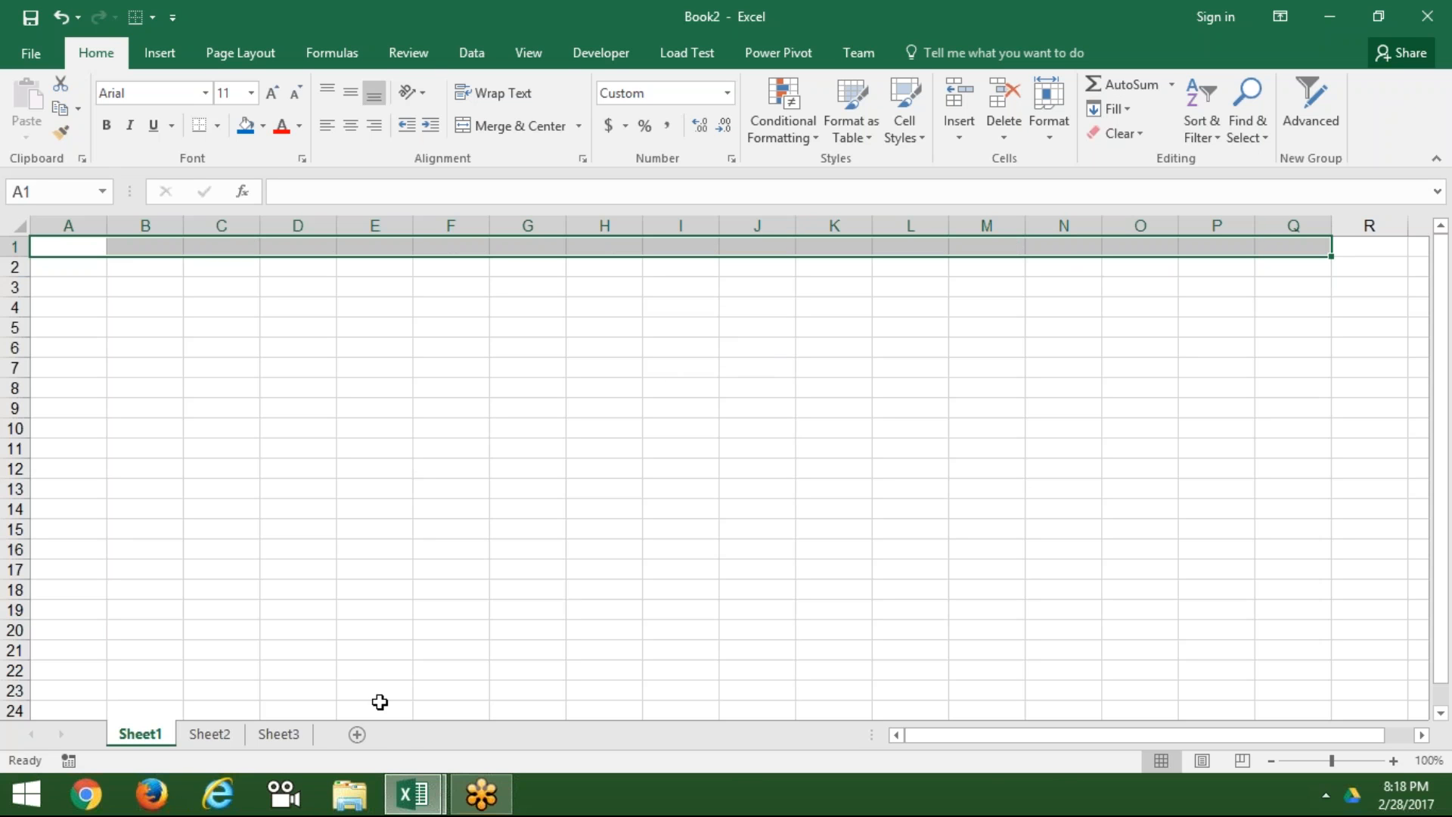
Step: Add new worksheets Sheet4, Sheet5 and Sheet6, then return to cell A1 on Sheet1
left_click(359, 735)
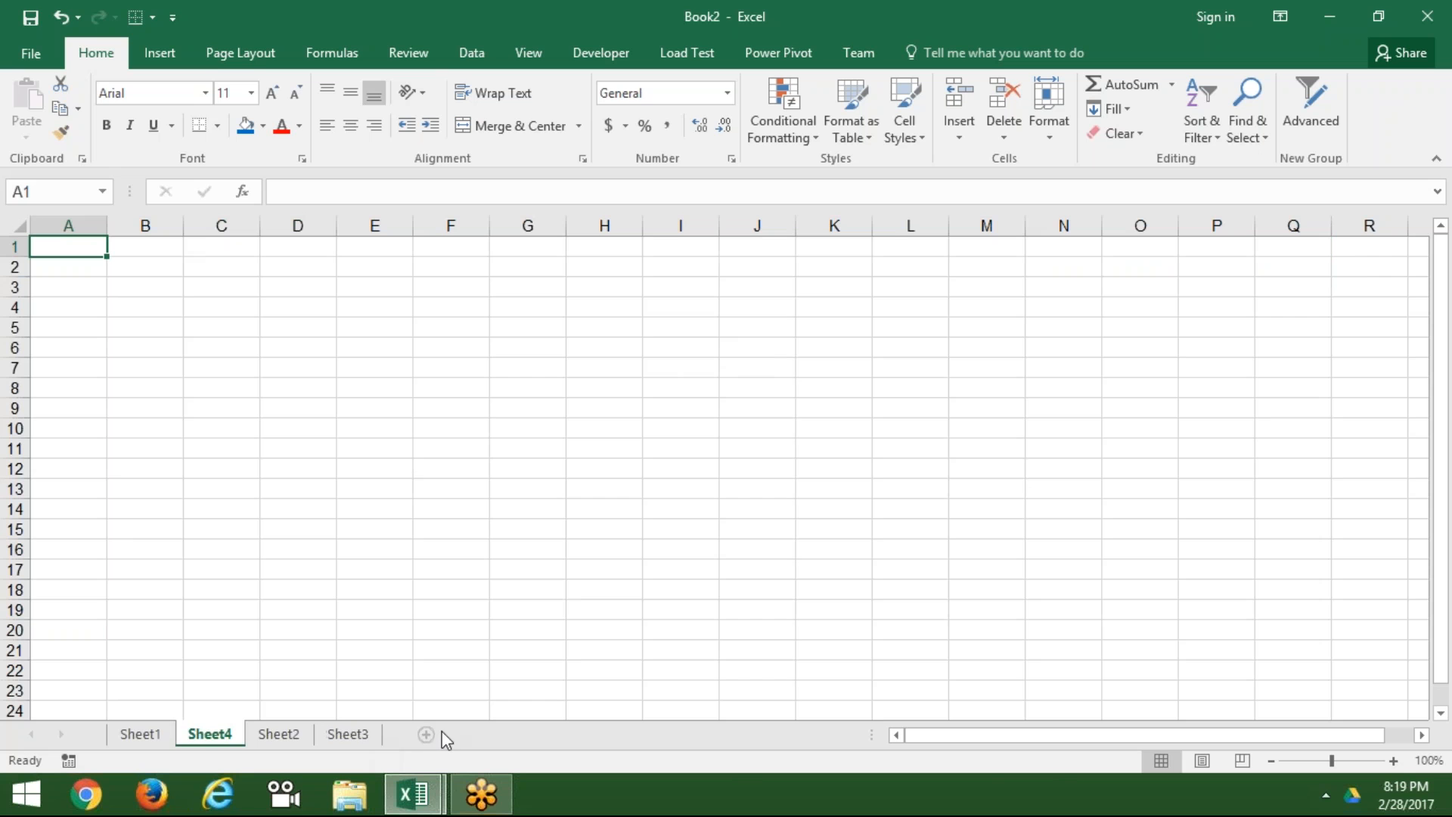
left_click(433, 736)
left_click(496, 734)
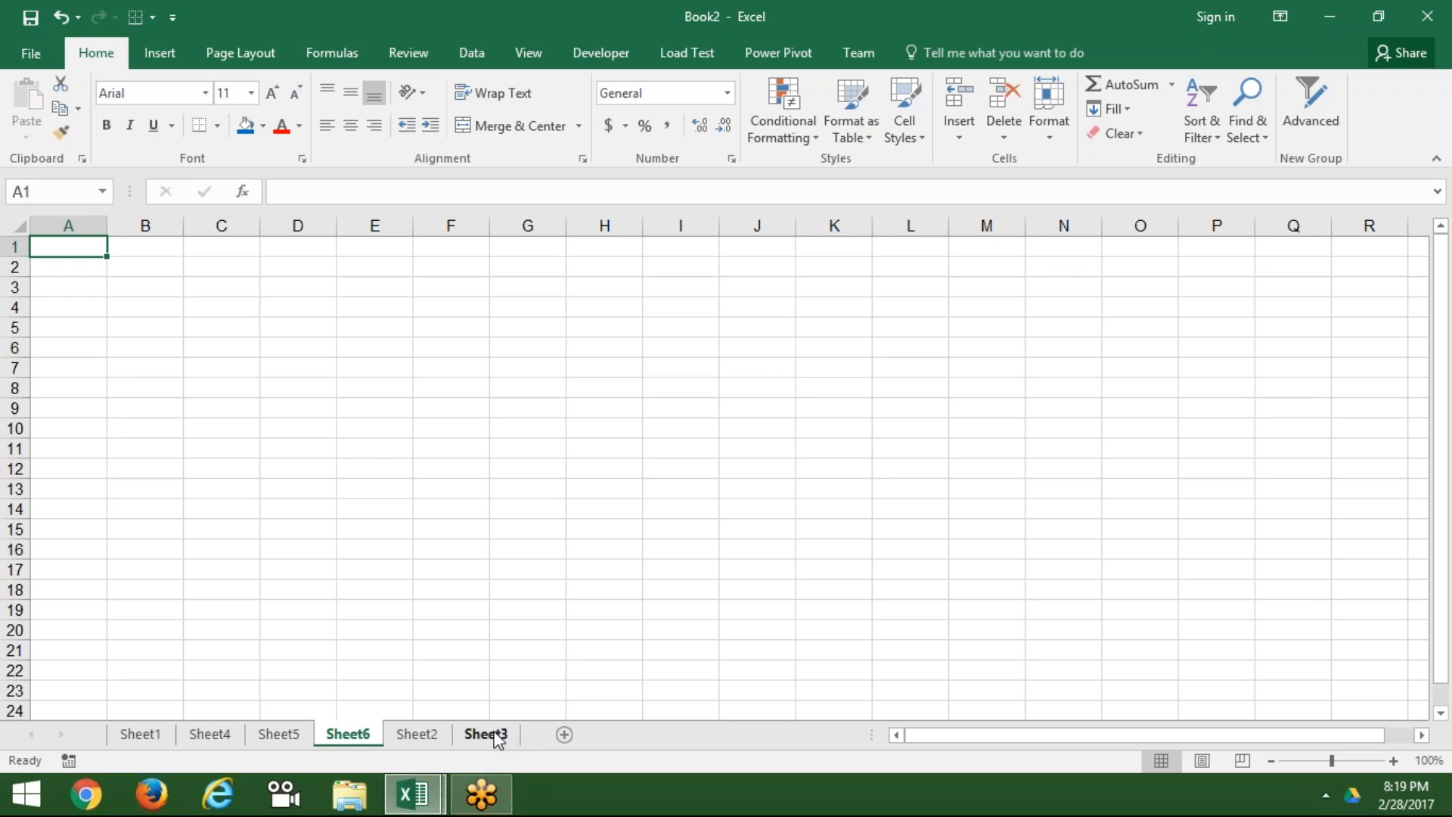
left_click(137, 735)
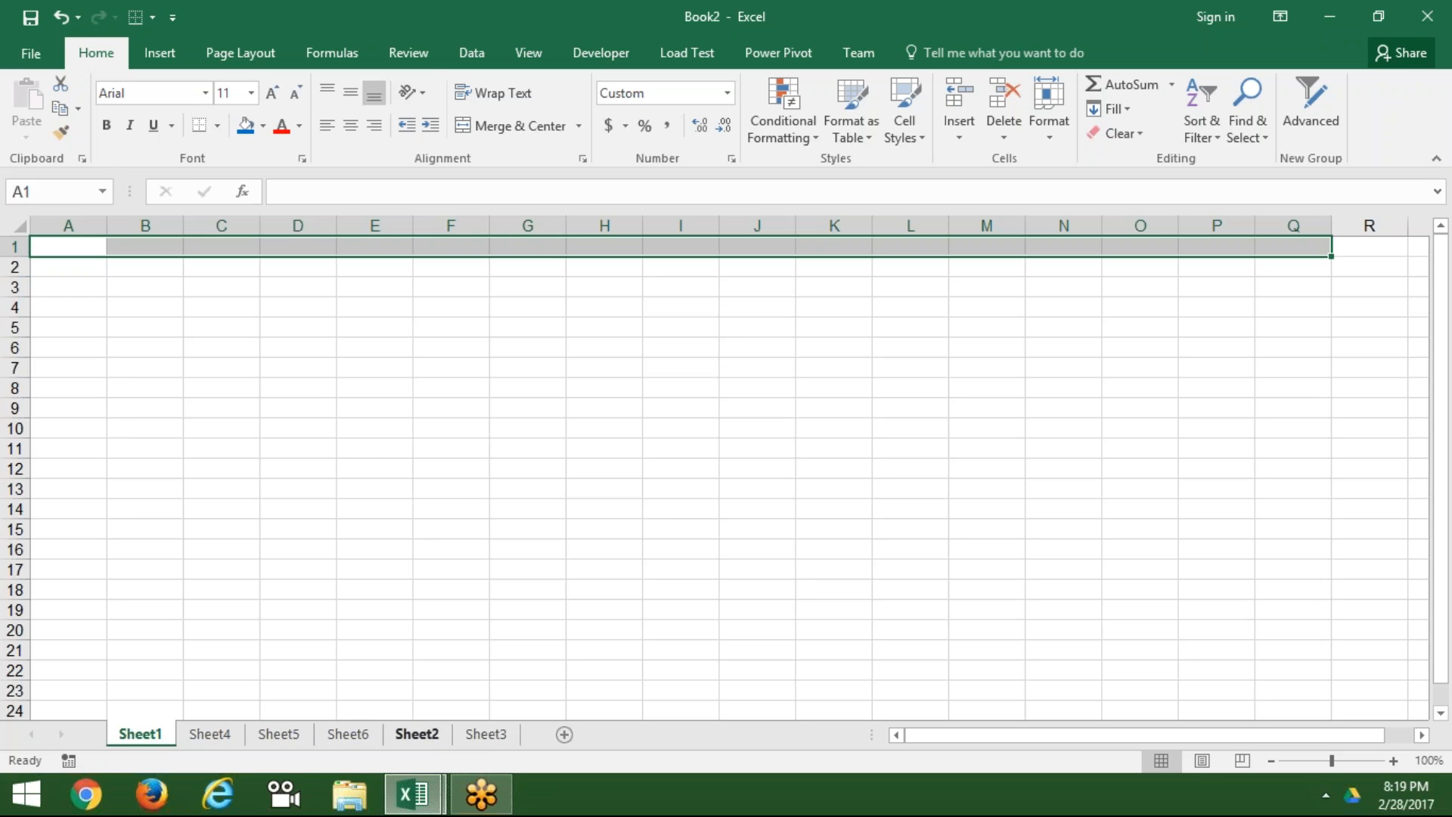
left_click(507, 735)
left_click(128, 736)
left_click(83, 247)
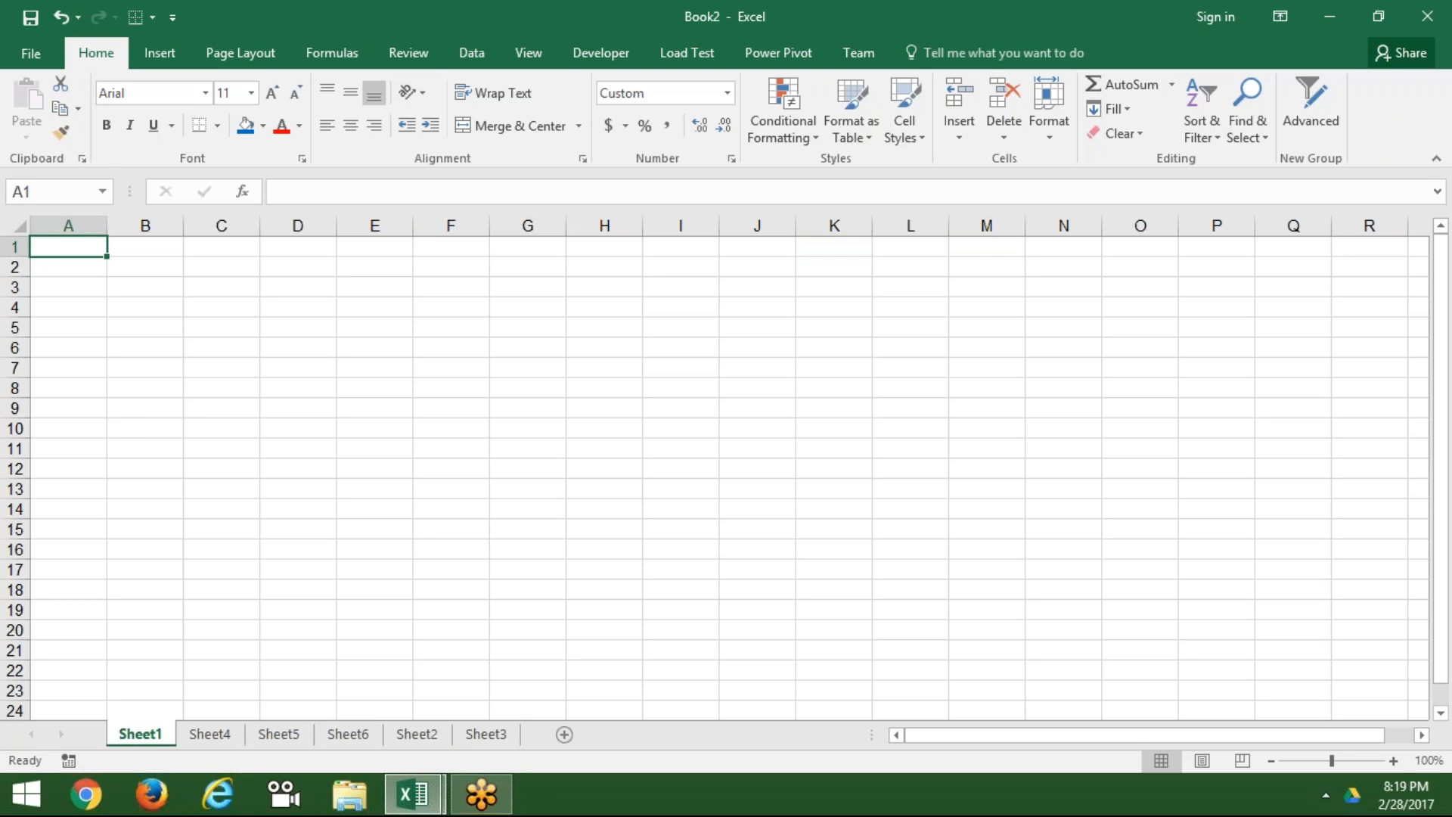
Step: Enter the label Date in A1 and =TODAY() in B1
type("DAte")
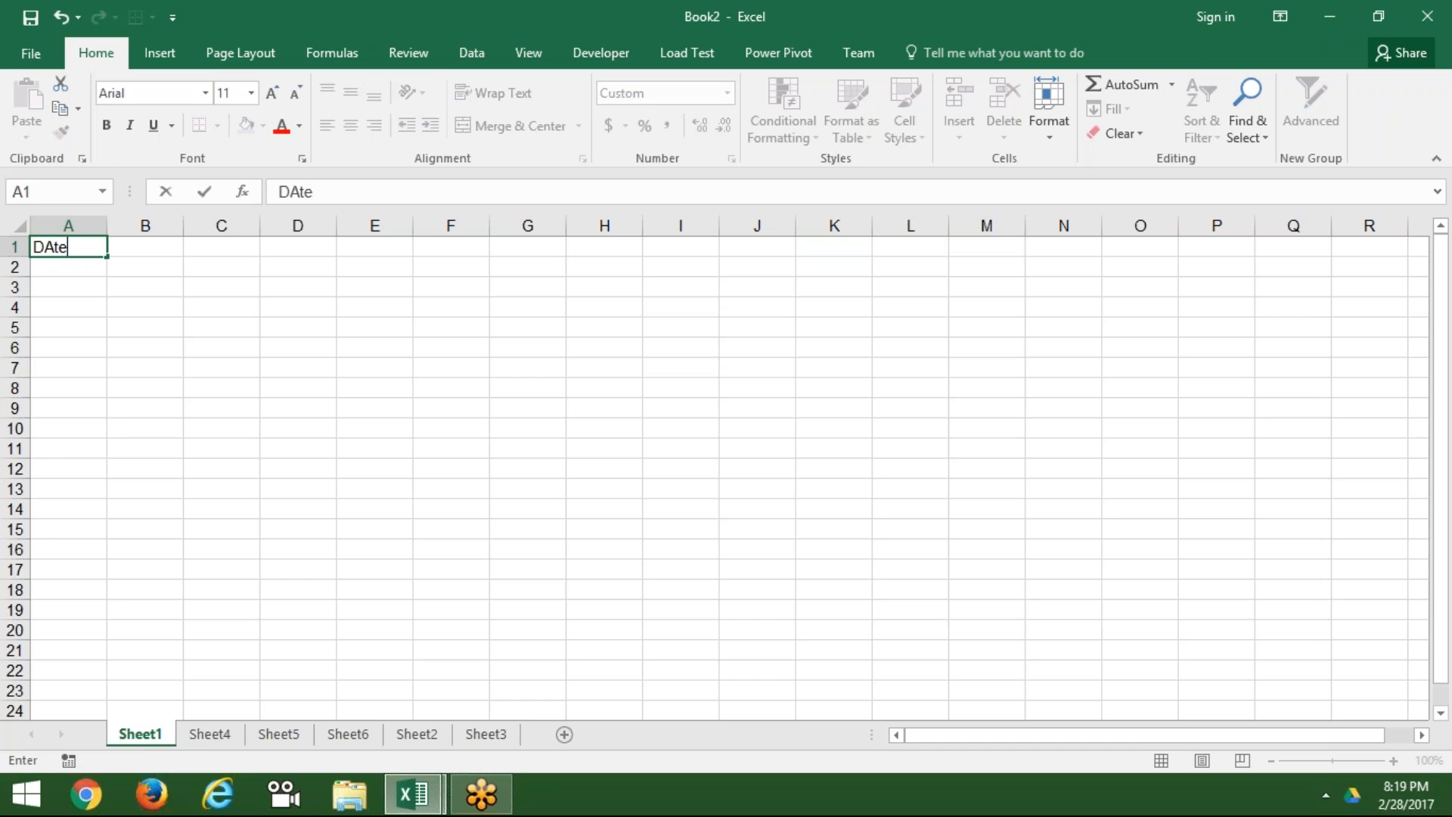
key("Tab")
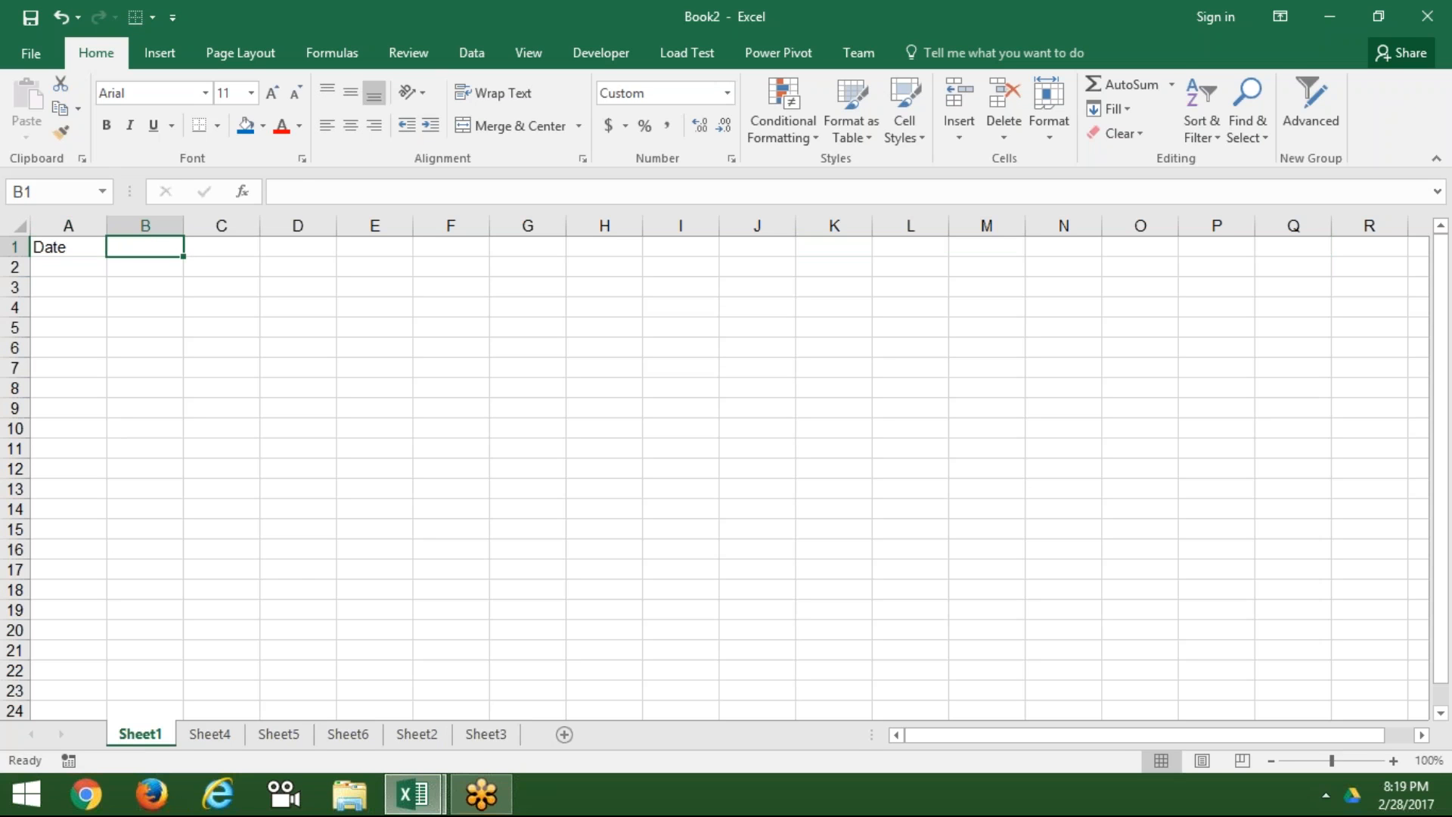
type("=")
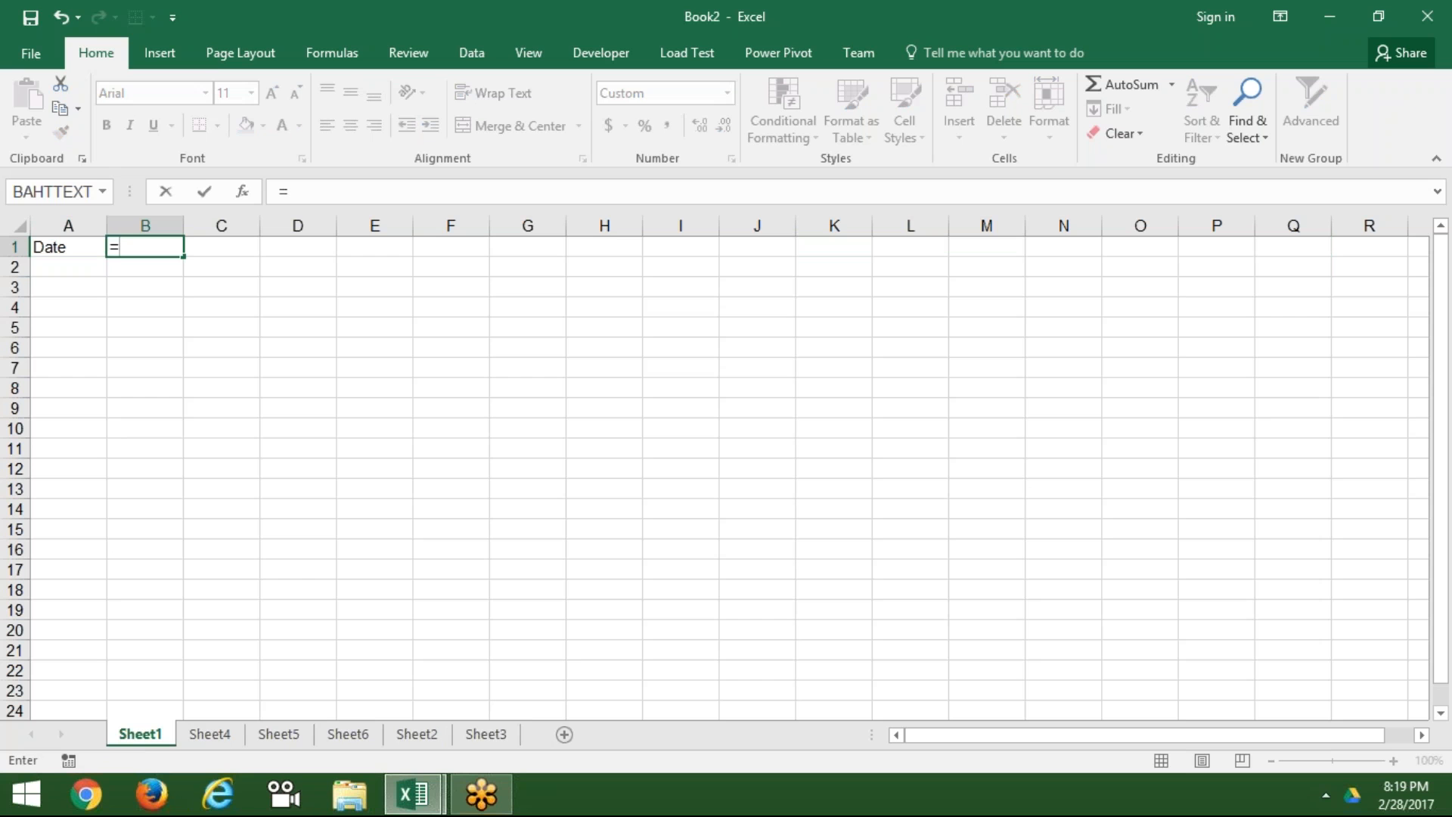
type("to")
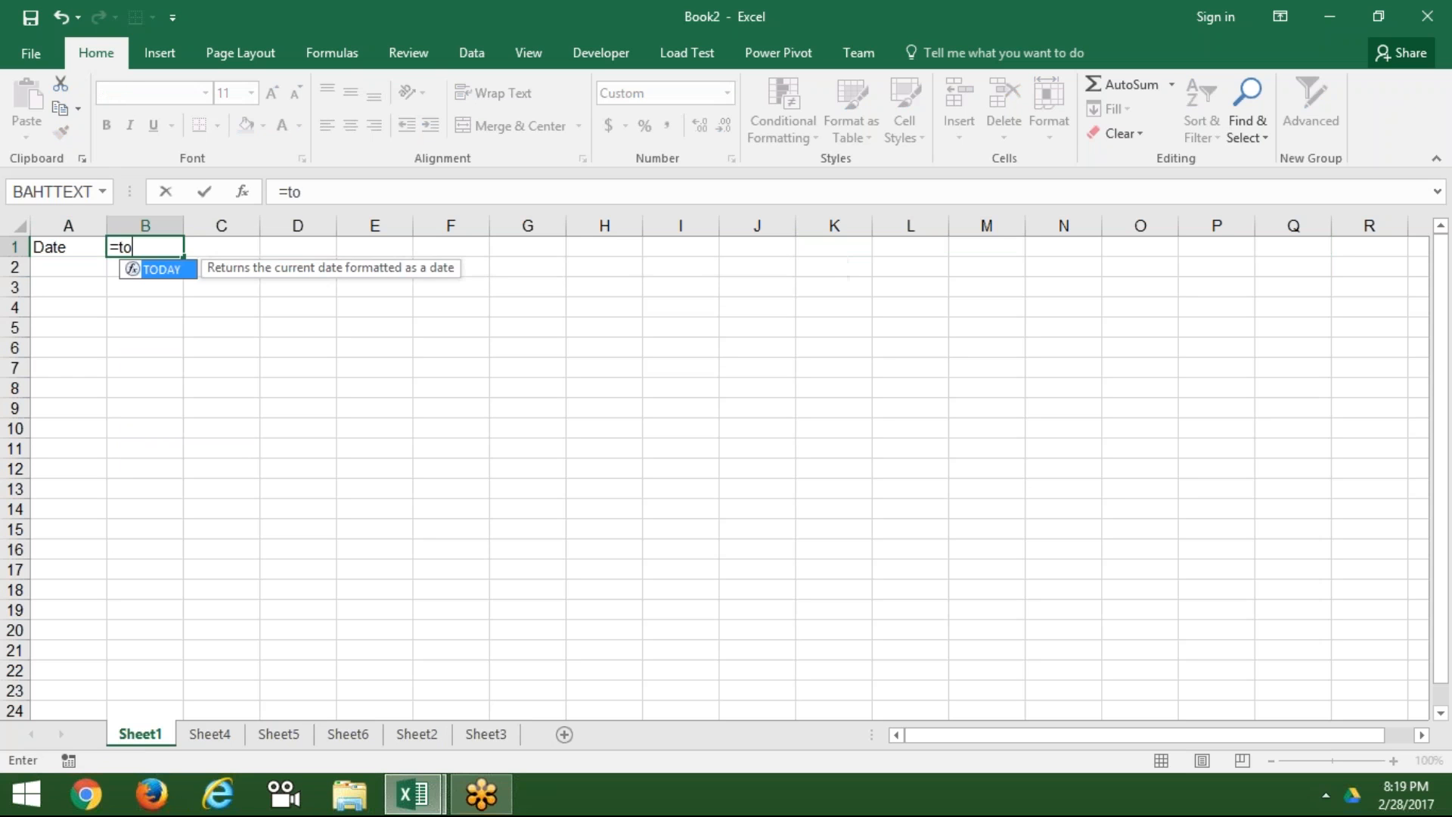
key("Tab")
type(")")
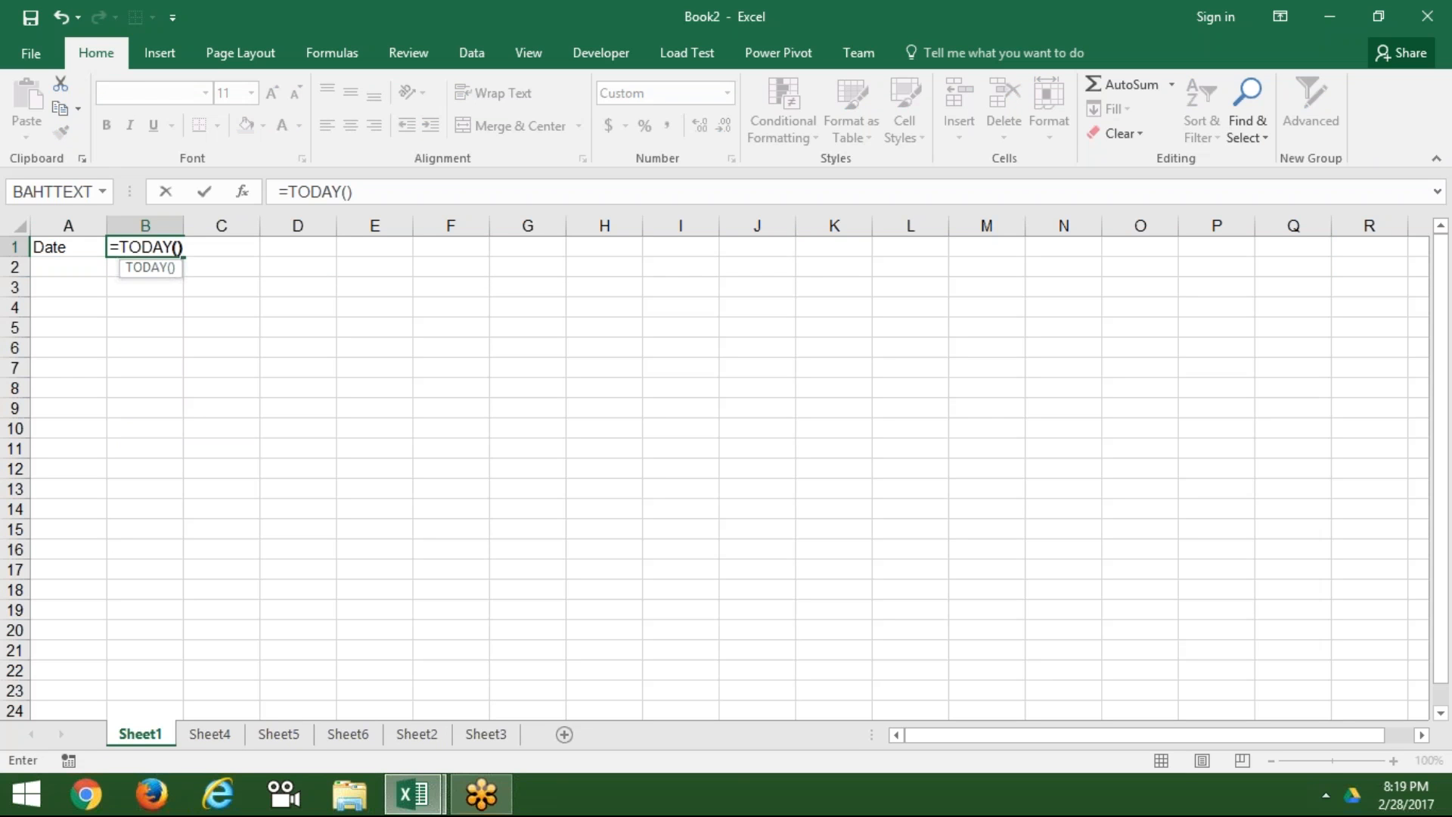
key("Return")
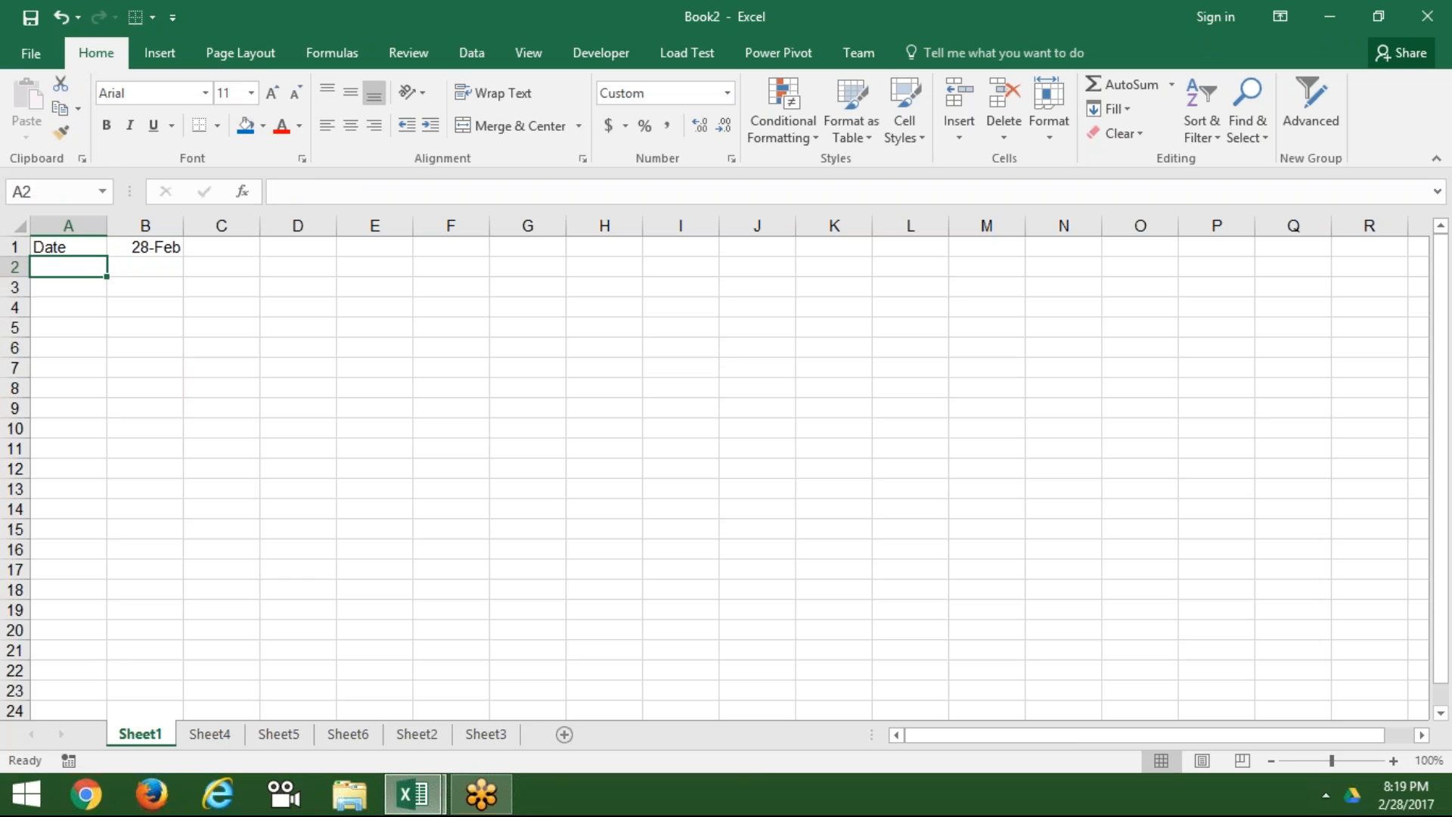
Step: Copy A1:B1 and group the sheets from Sheet4 through Sheet3
key("Up")
key("shift+Right")
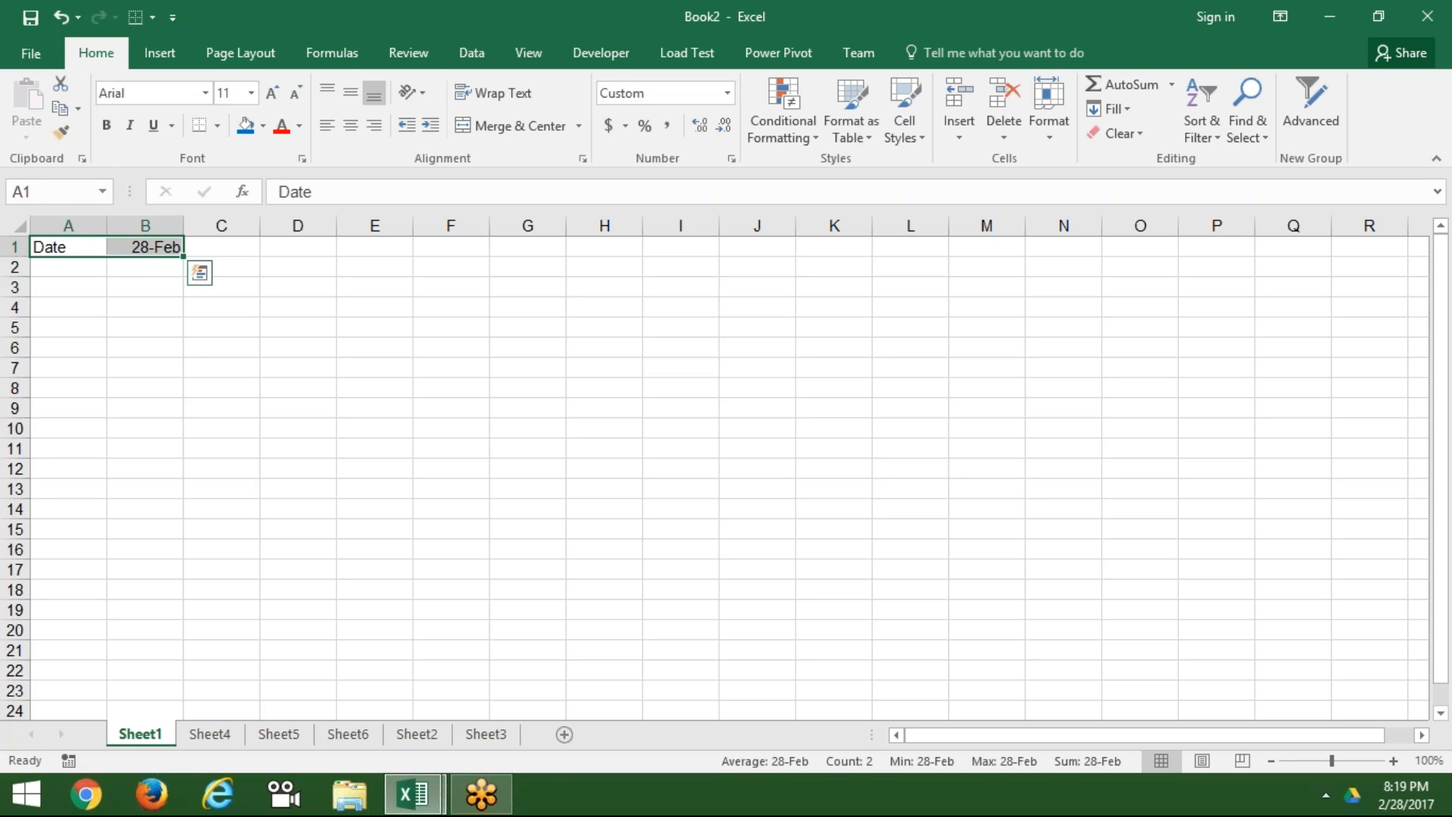
key("ctrl+c")
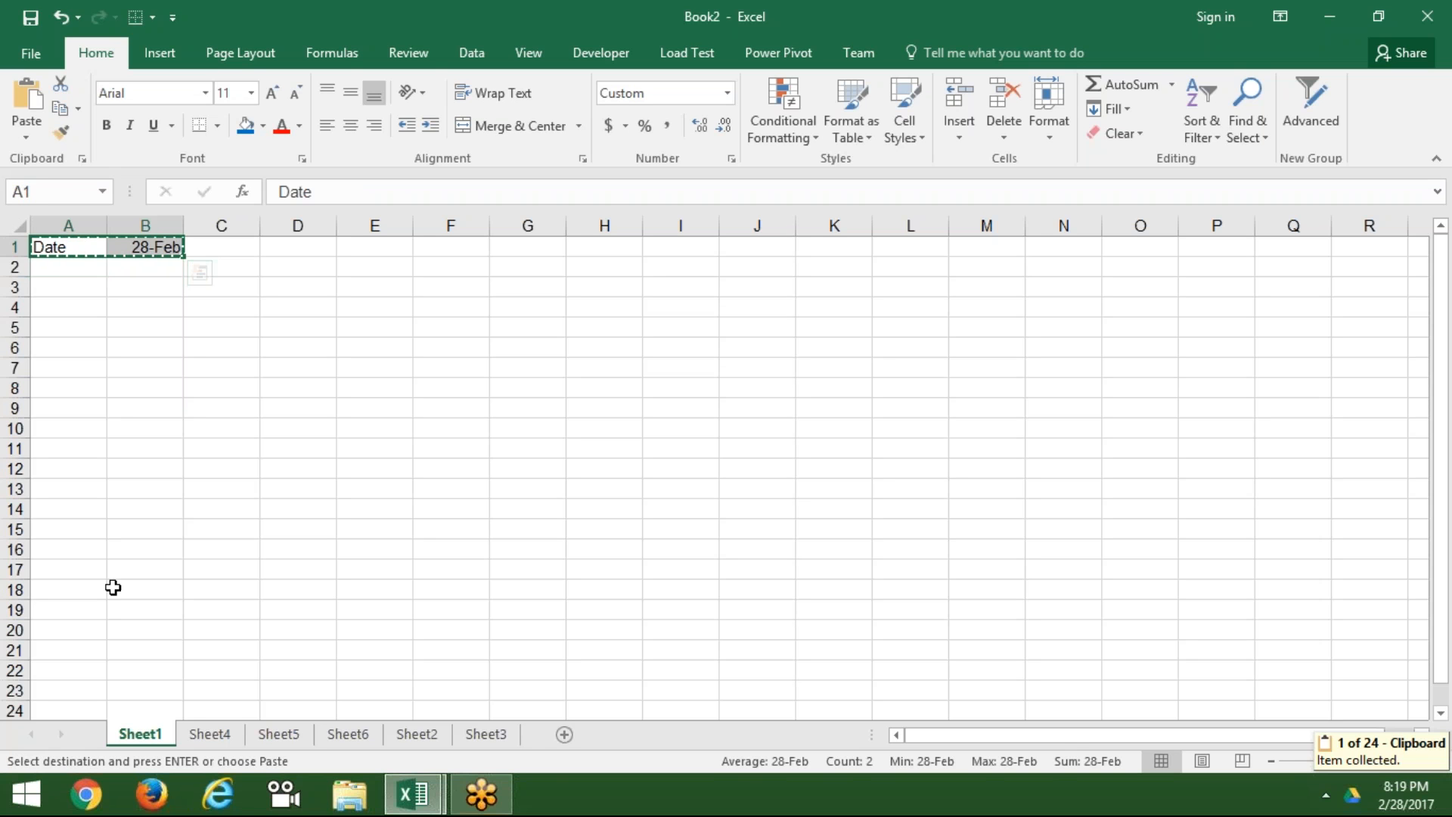
left_click(202, 738)
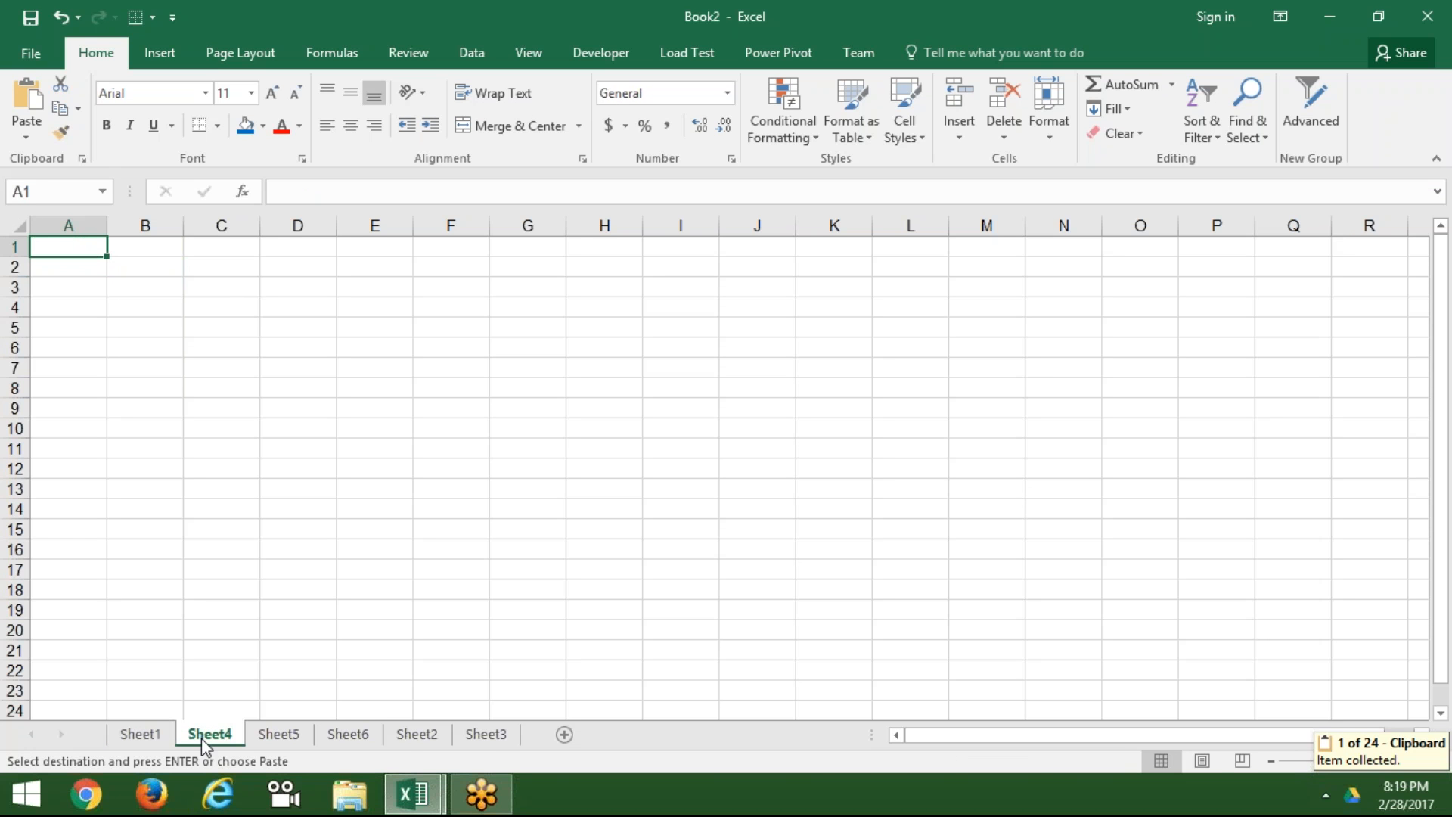
left_click(487, 735, "shift")
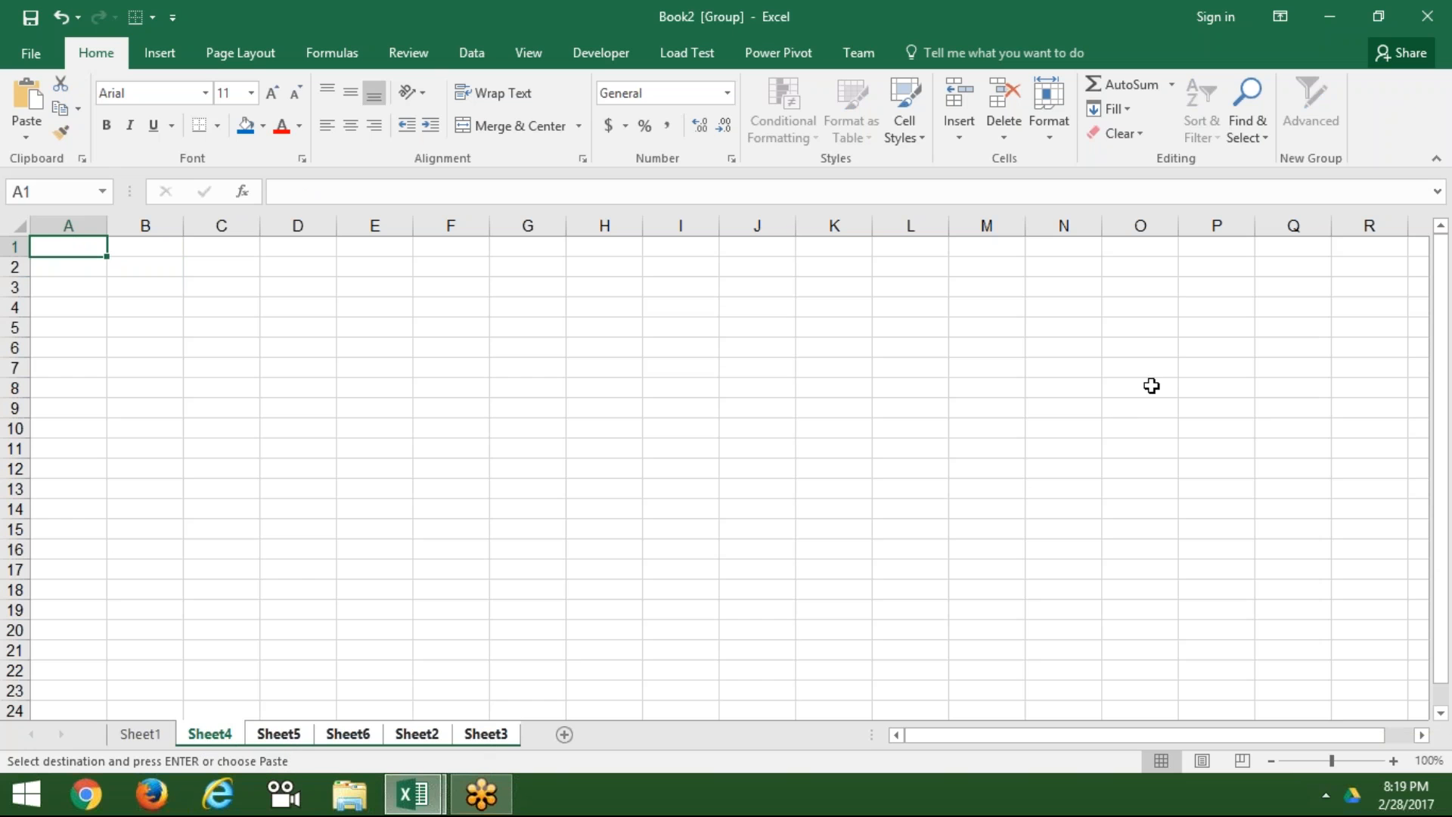
Step: Paste the Date and 28-Feb row into A1:B1 of the grouped sheets
left_click(1170, 361)
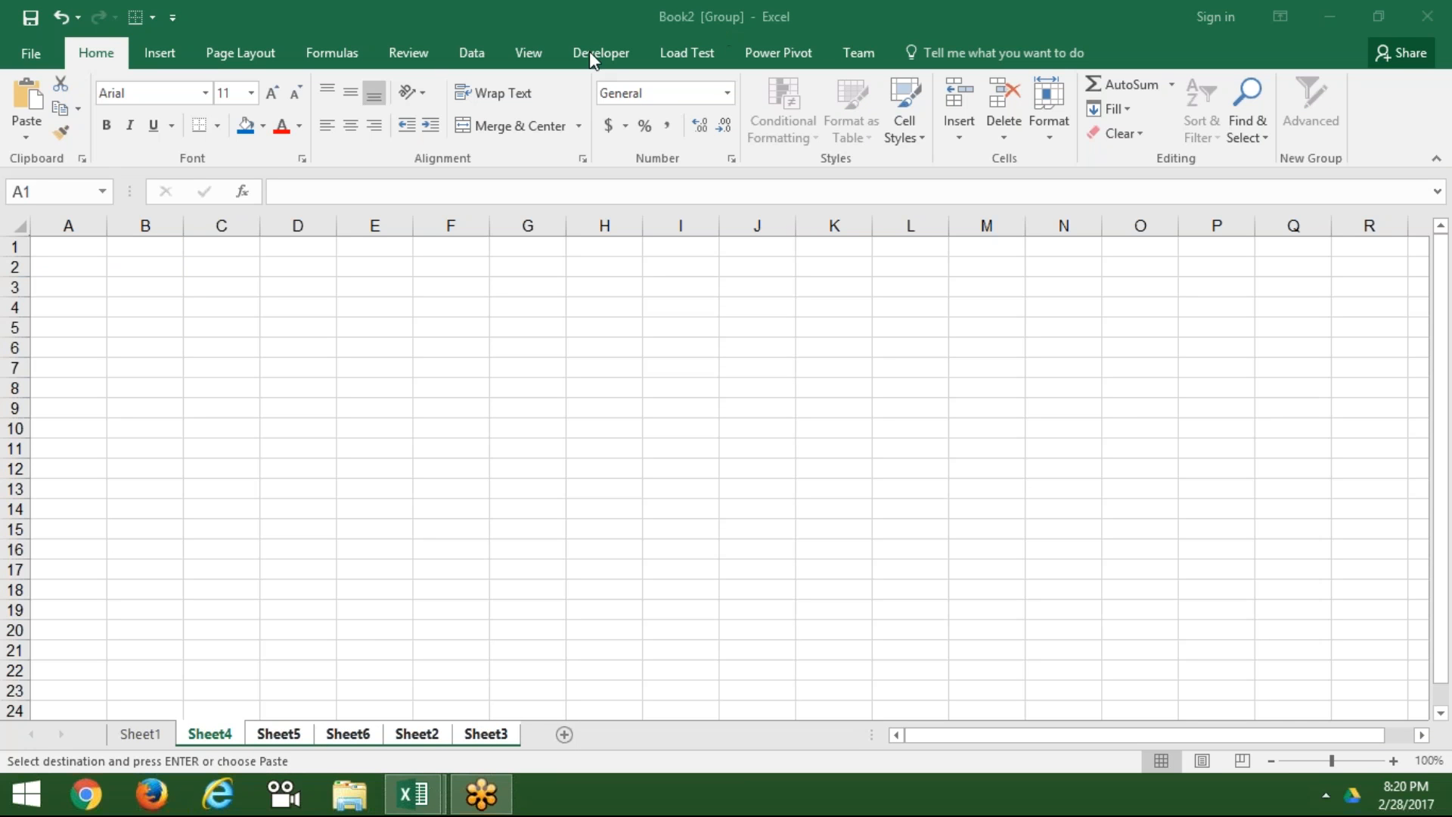
left_click(71, 248)
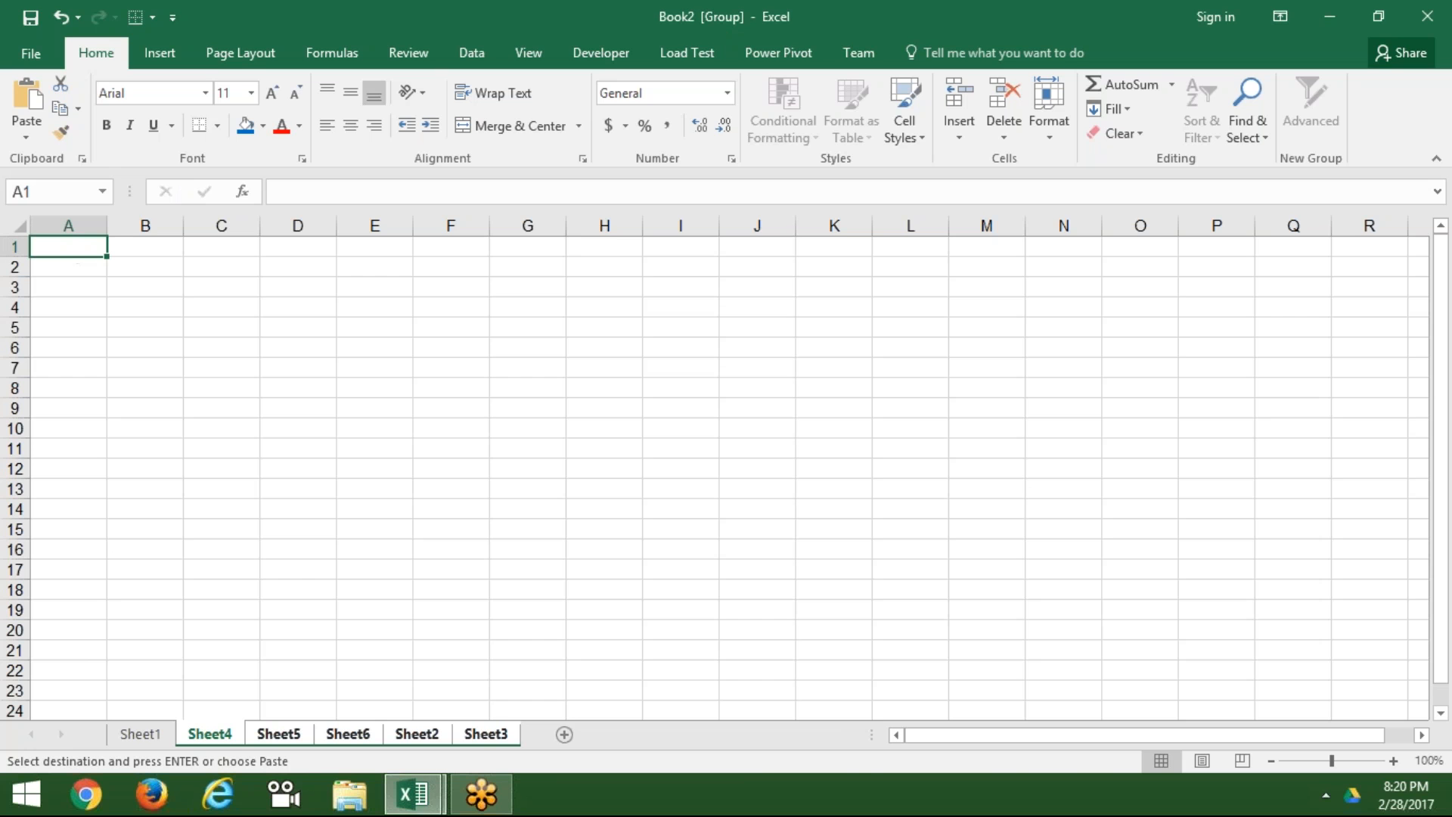
key("ctrl+v")
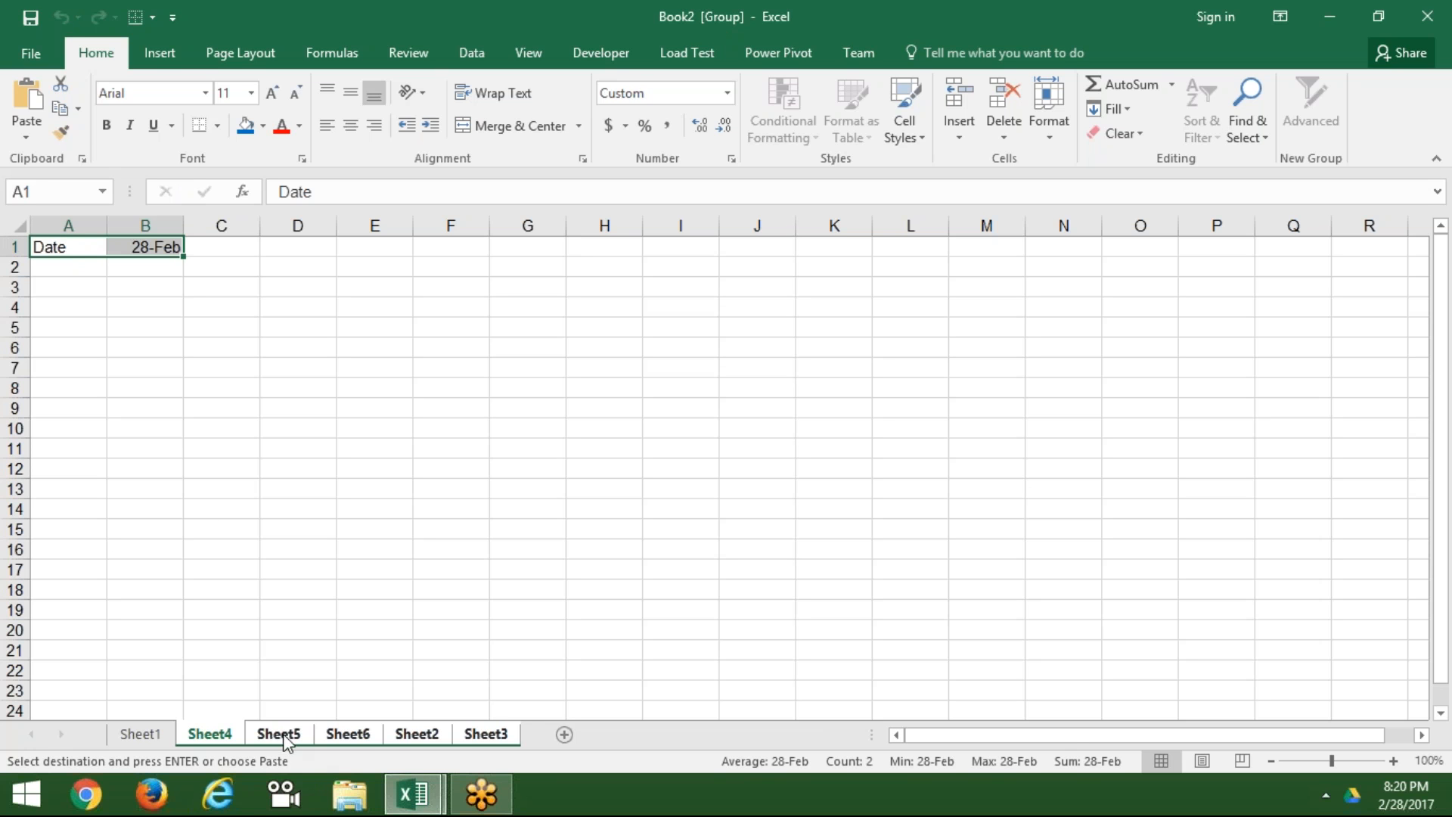
Step: Check the pasted row on Sheet5, Sheet6, Sheet2 and Sheet3, then ungroup back to Sheet1
left_click(306, 732)
left_click(364, 732)
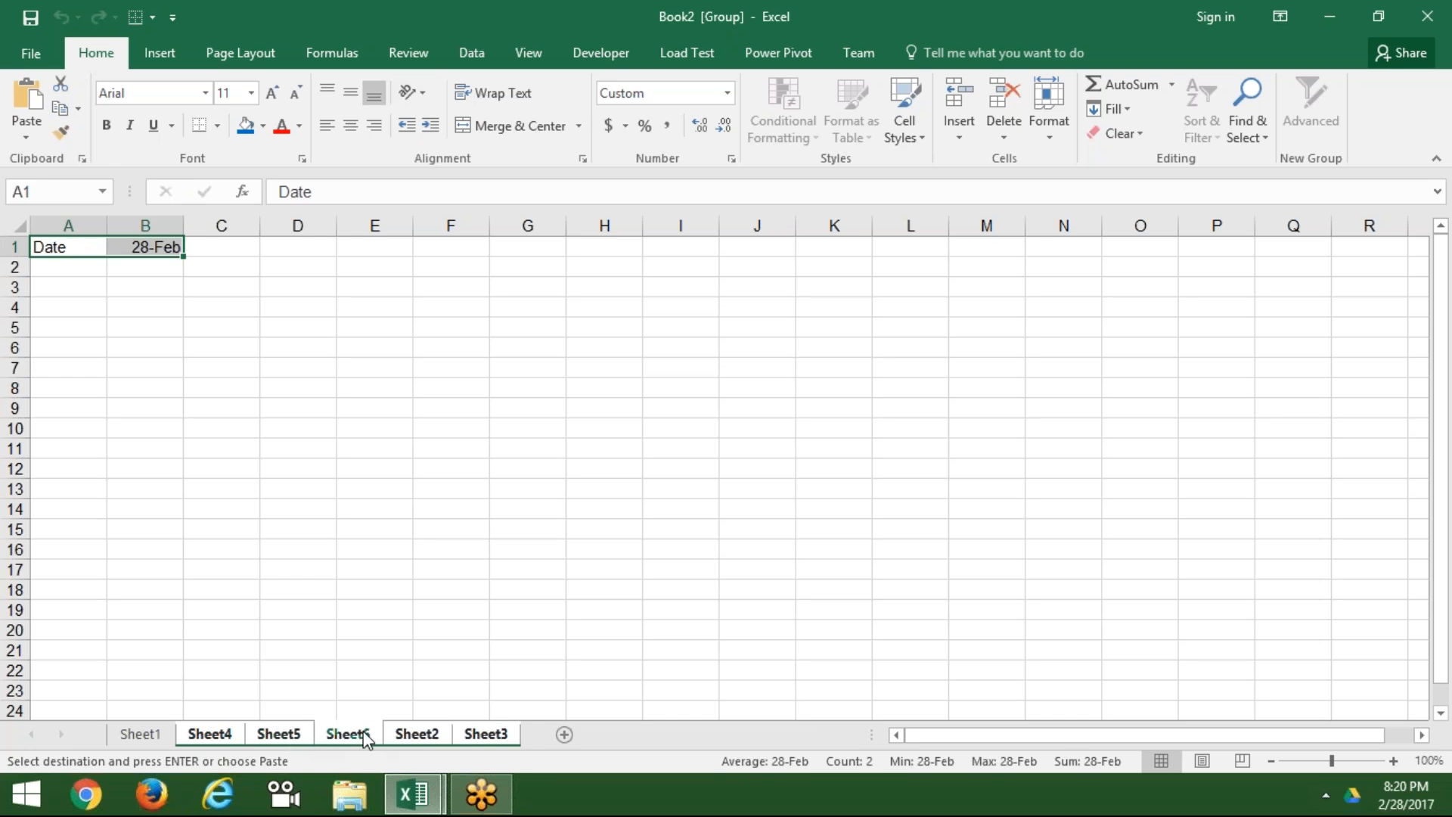
left_click(406, 734)
left_click(475, 736)
left_click(152, 735)
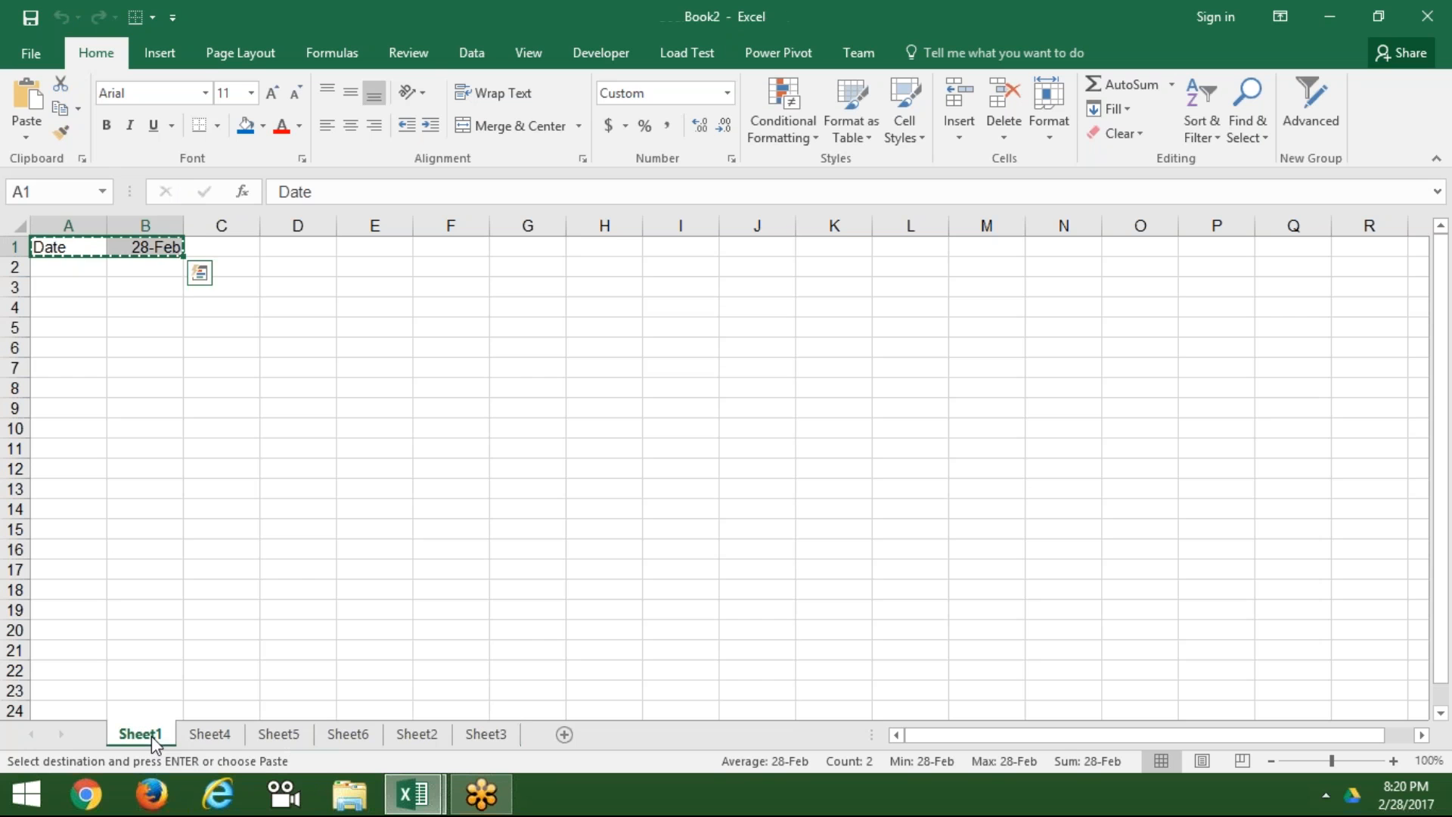
key("Escape")
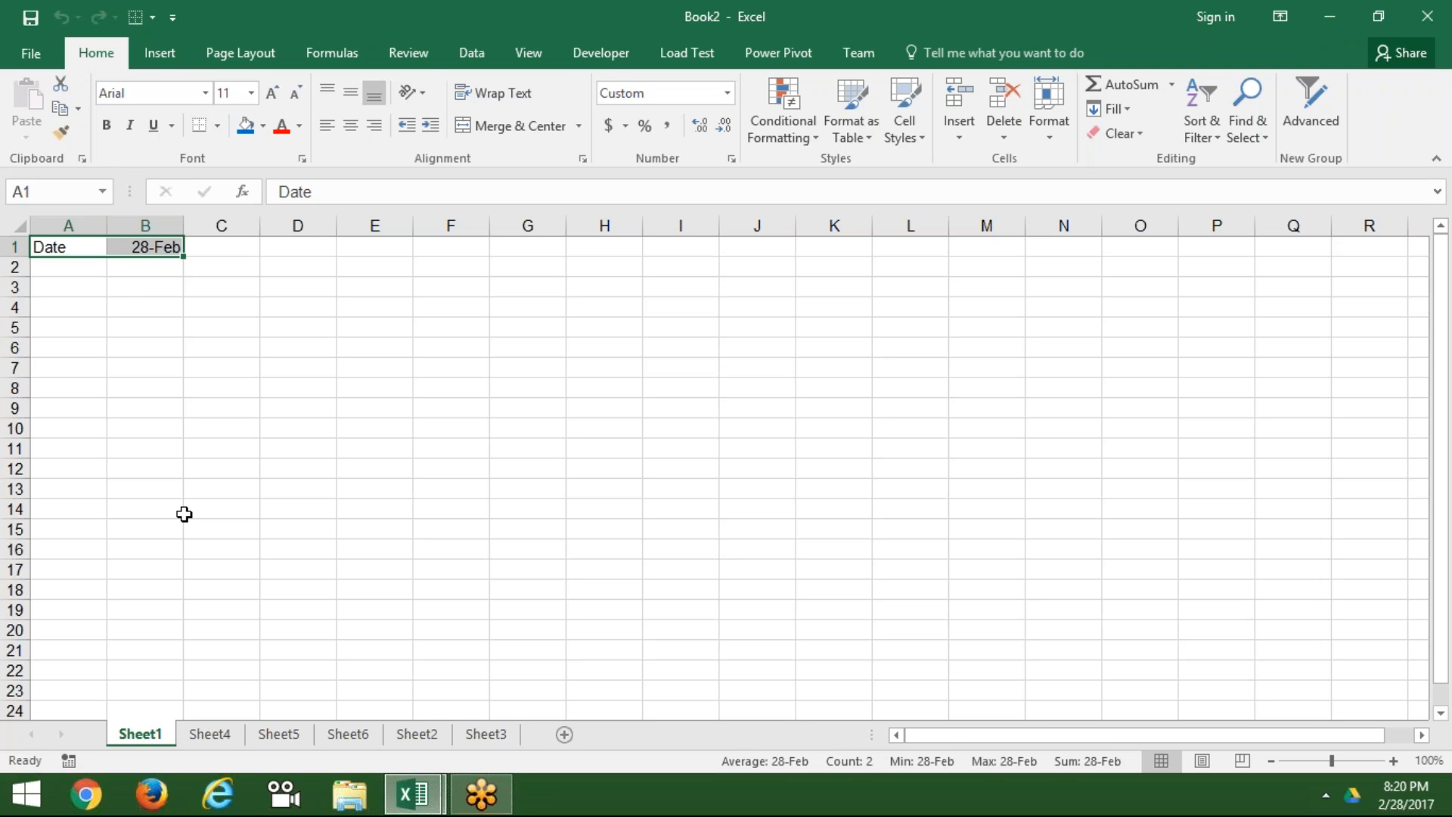
Step: Apply a blue fill colour to the Date and 28-Feb cells A1:B1
left_click(177, 584)
left_click(77, 248)
left_click_drag(77, 248, 151, 247)
left_click(218, 129)
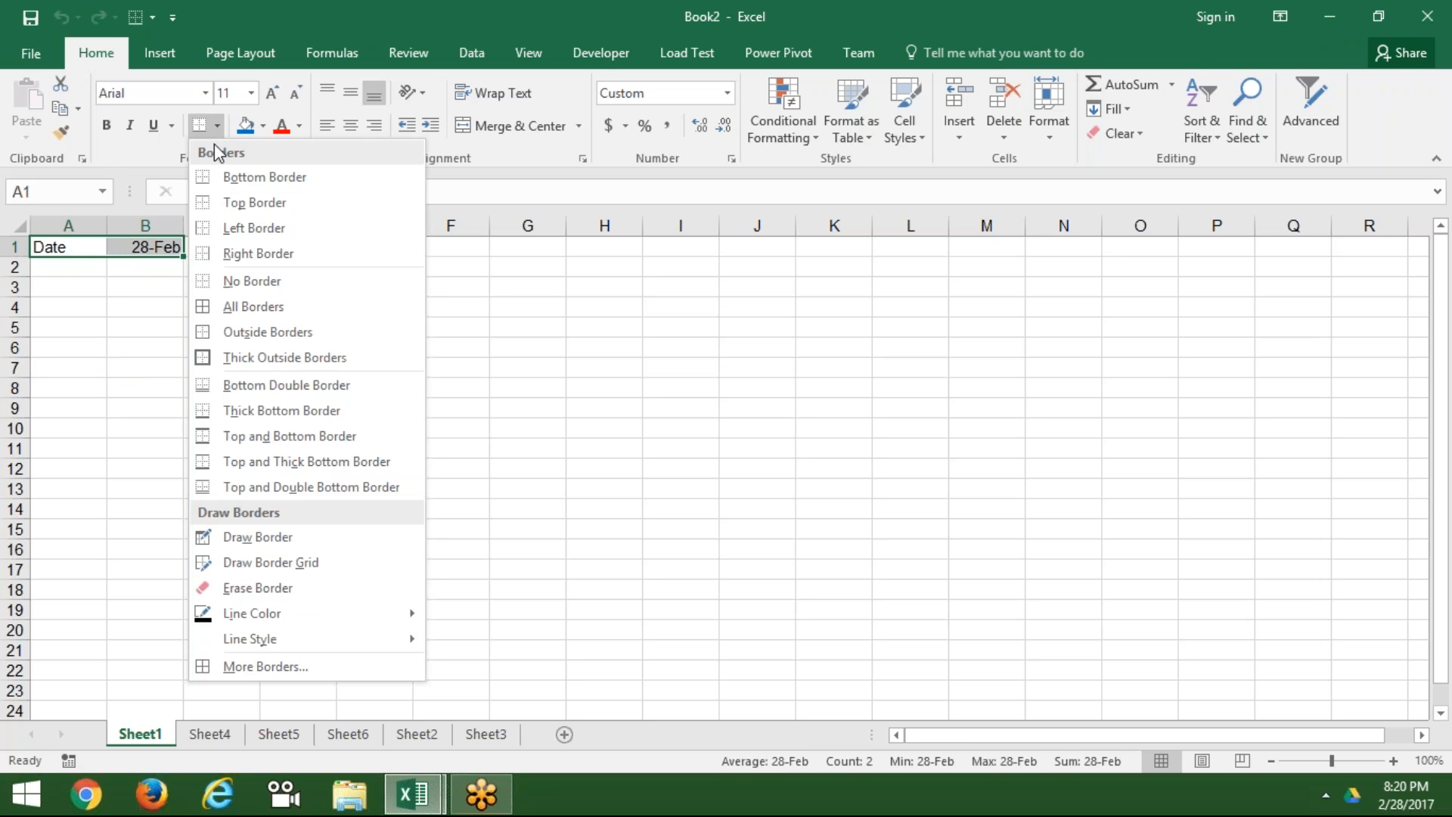
left_click(227, 298)
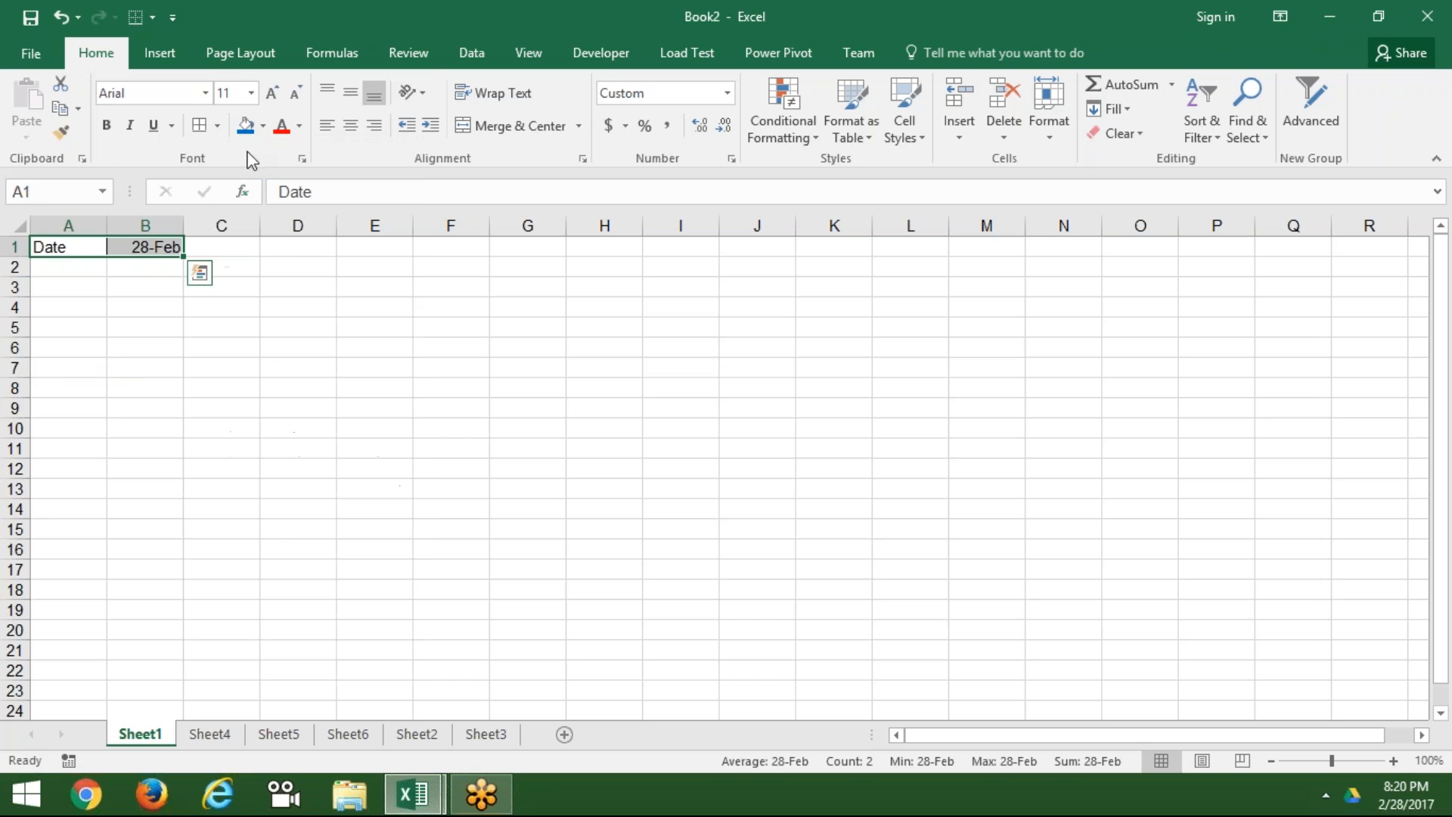
left_click(245, 125)
left_click(230, 367)
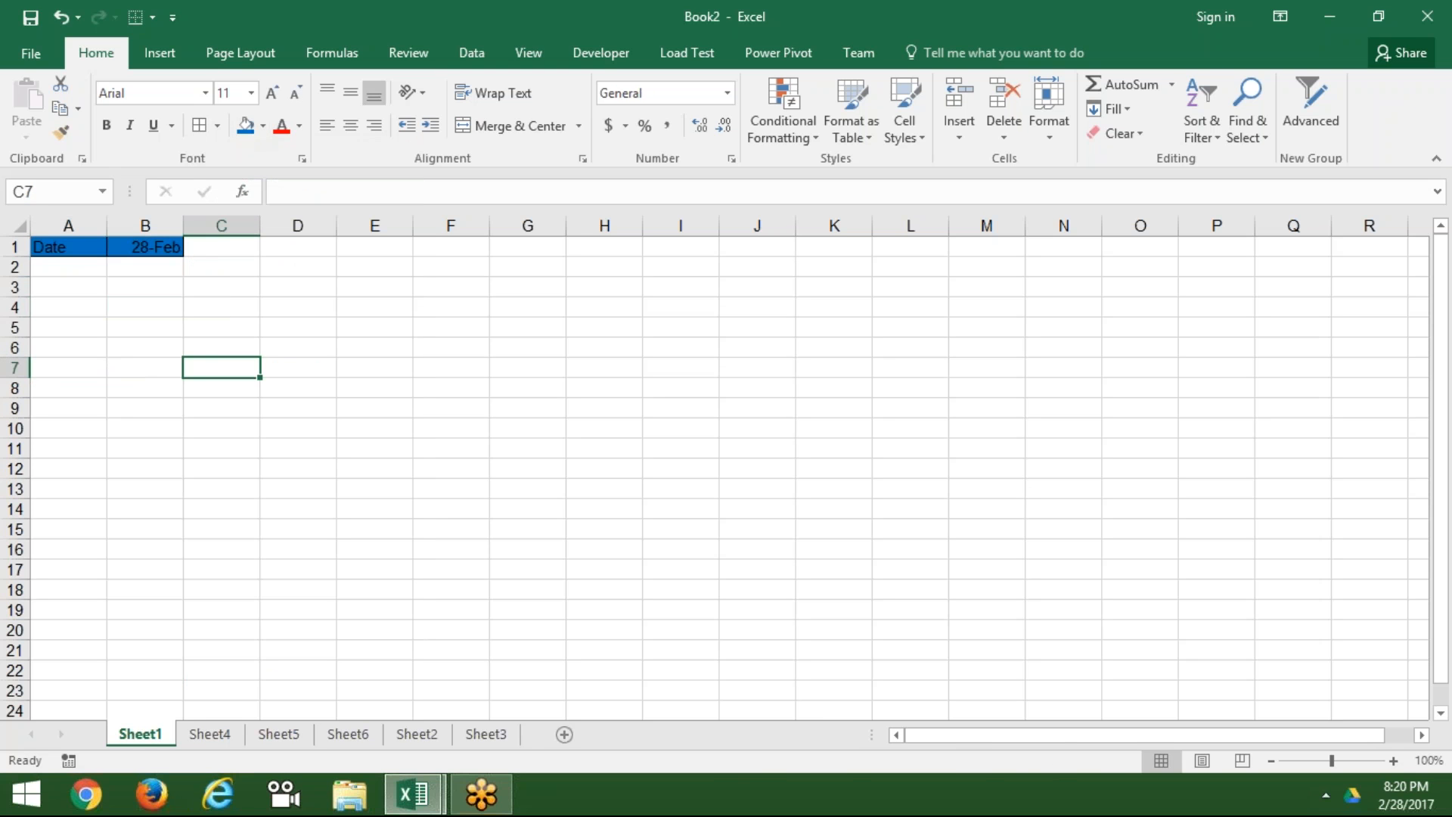
left_click(69, 257)
left_click_drag(69, 256, 148, 248)
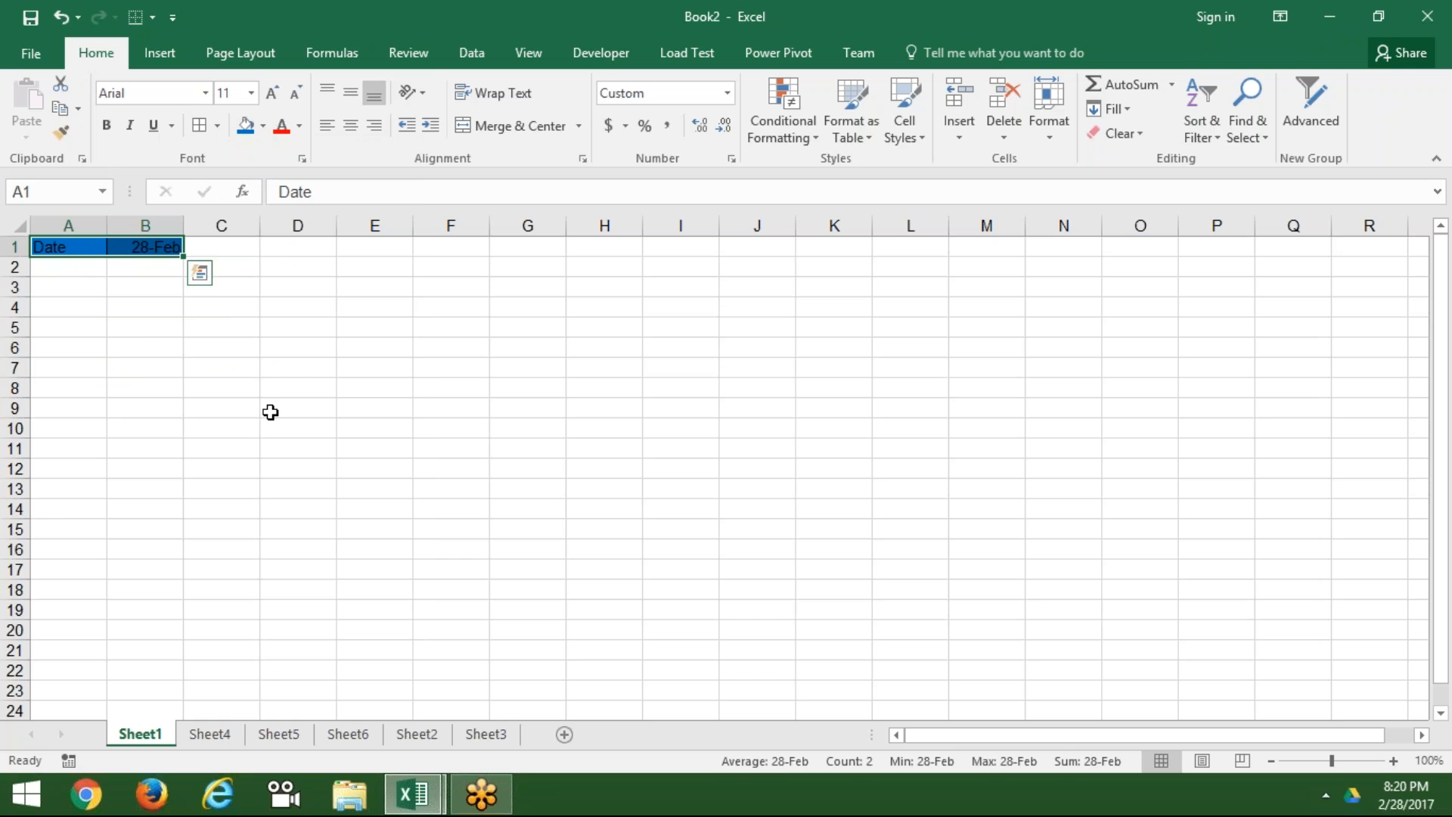
Step: Group all sheets and fill A1:B1 across worksheets using Formats only
left_click(501, 738, "shift")
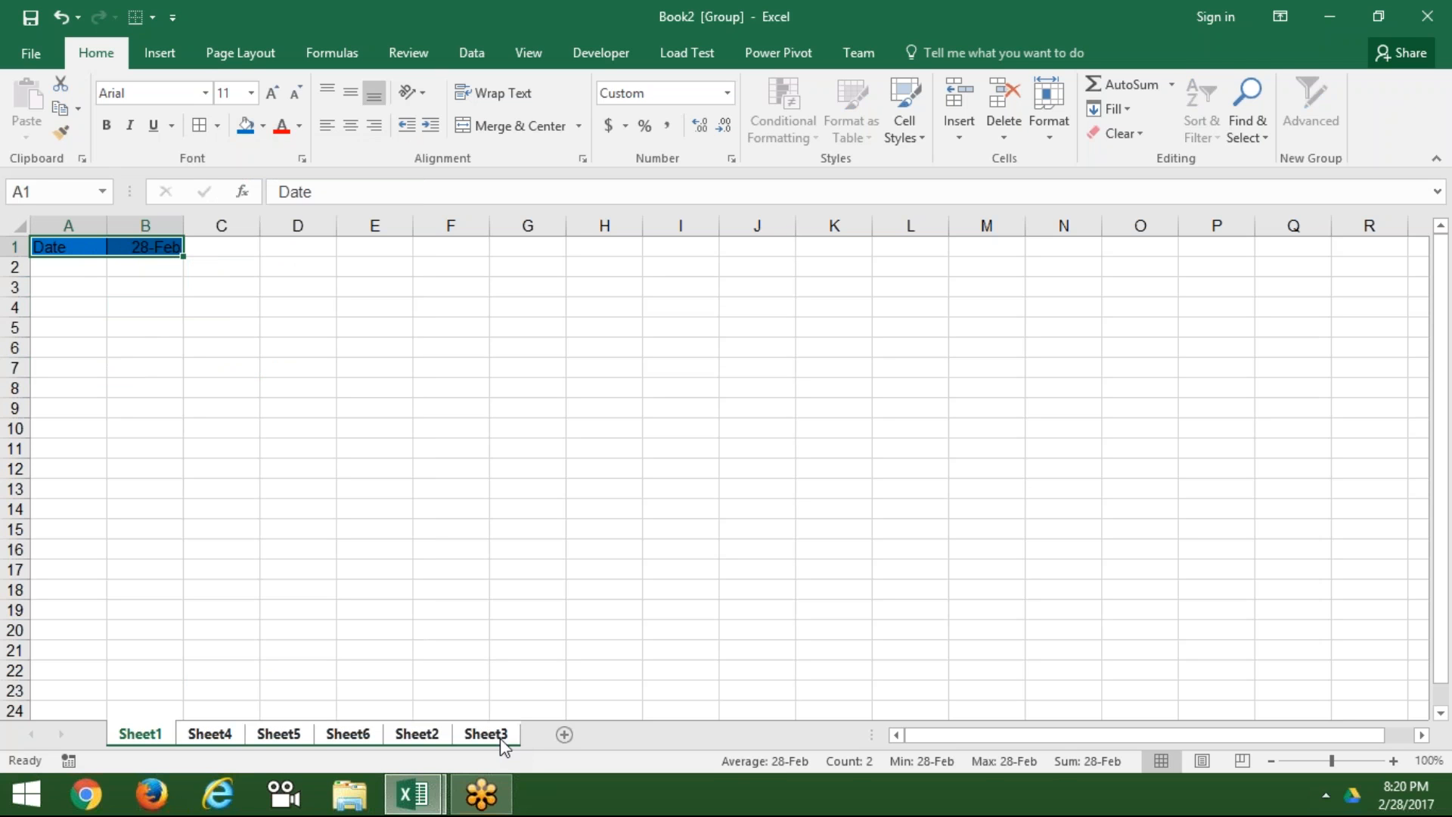
left_click(1124, 110)
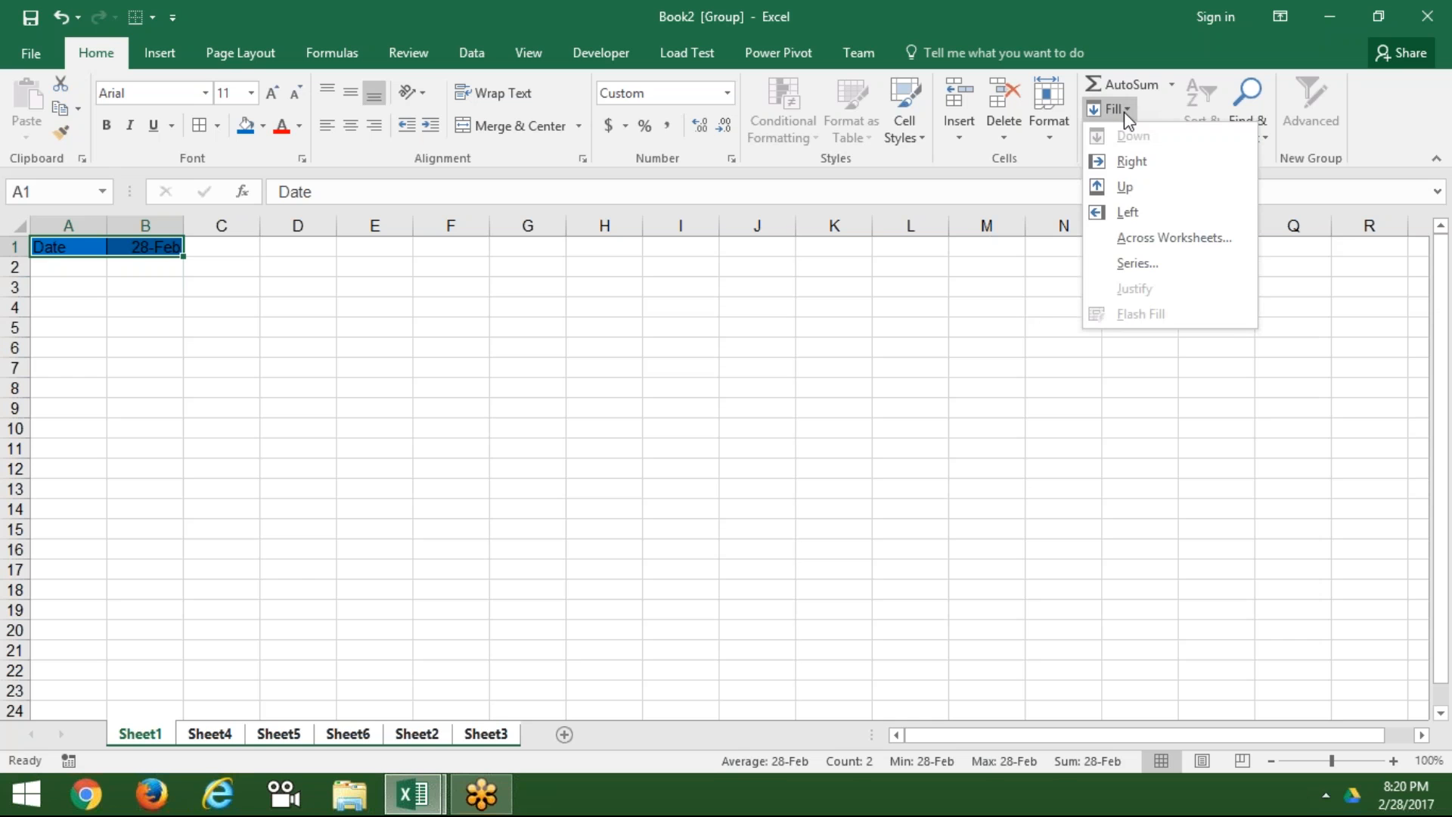
left_click(1142, 239)
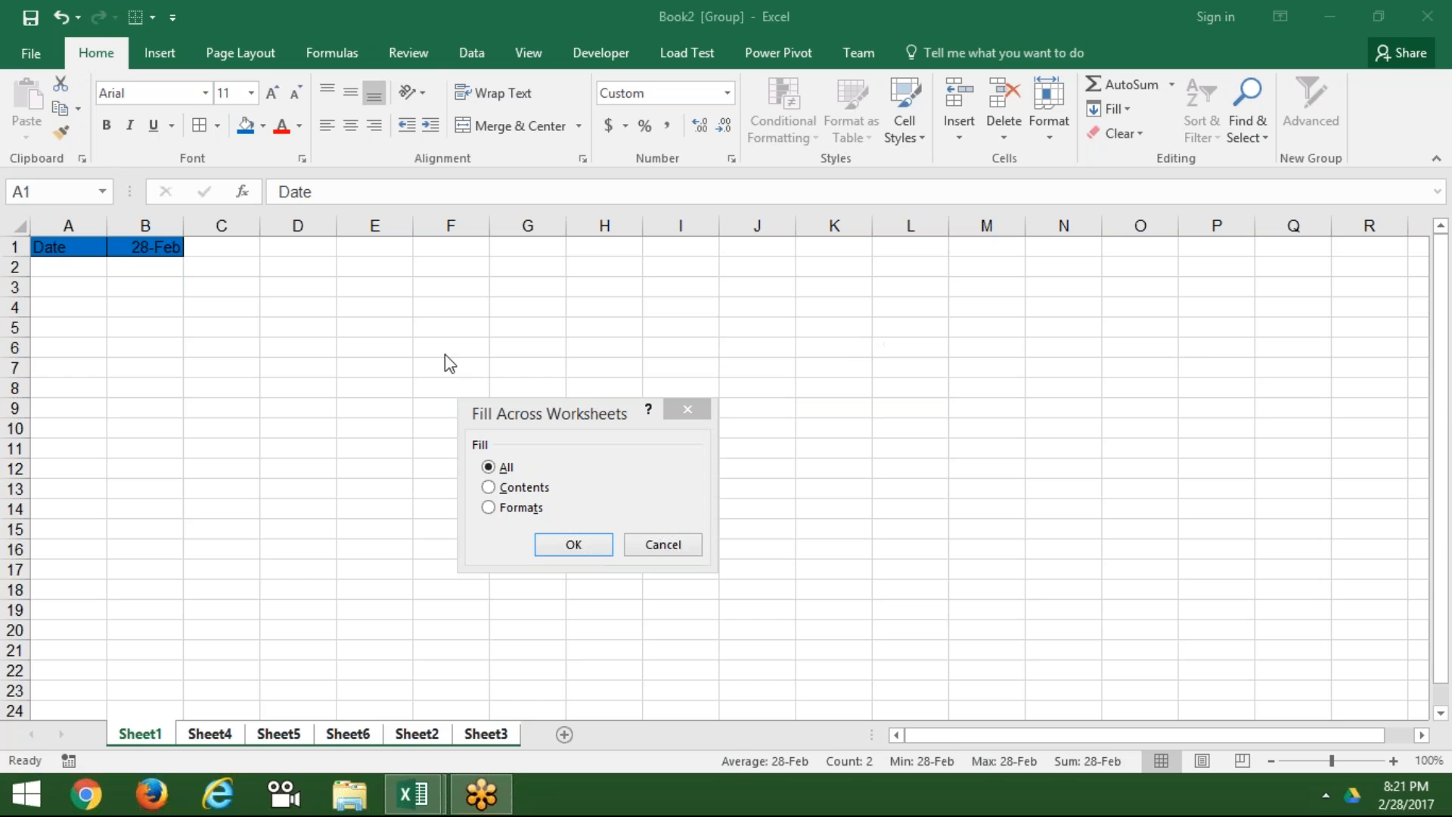
left_click(489, 507)
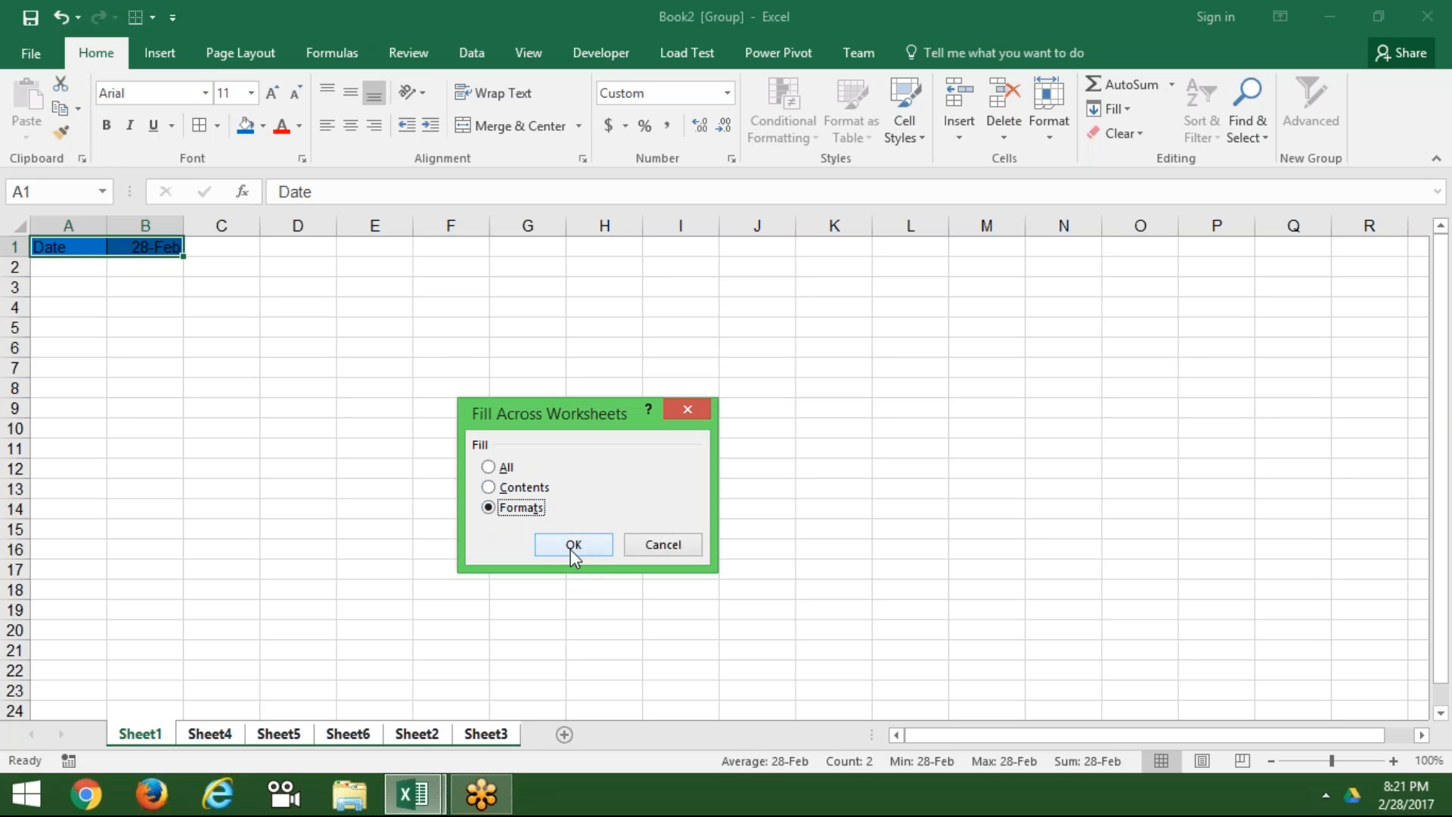
left_click(573, 546)
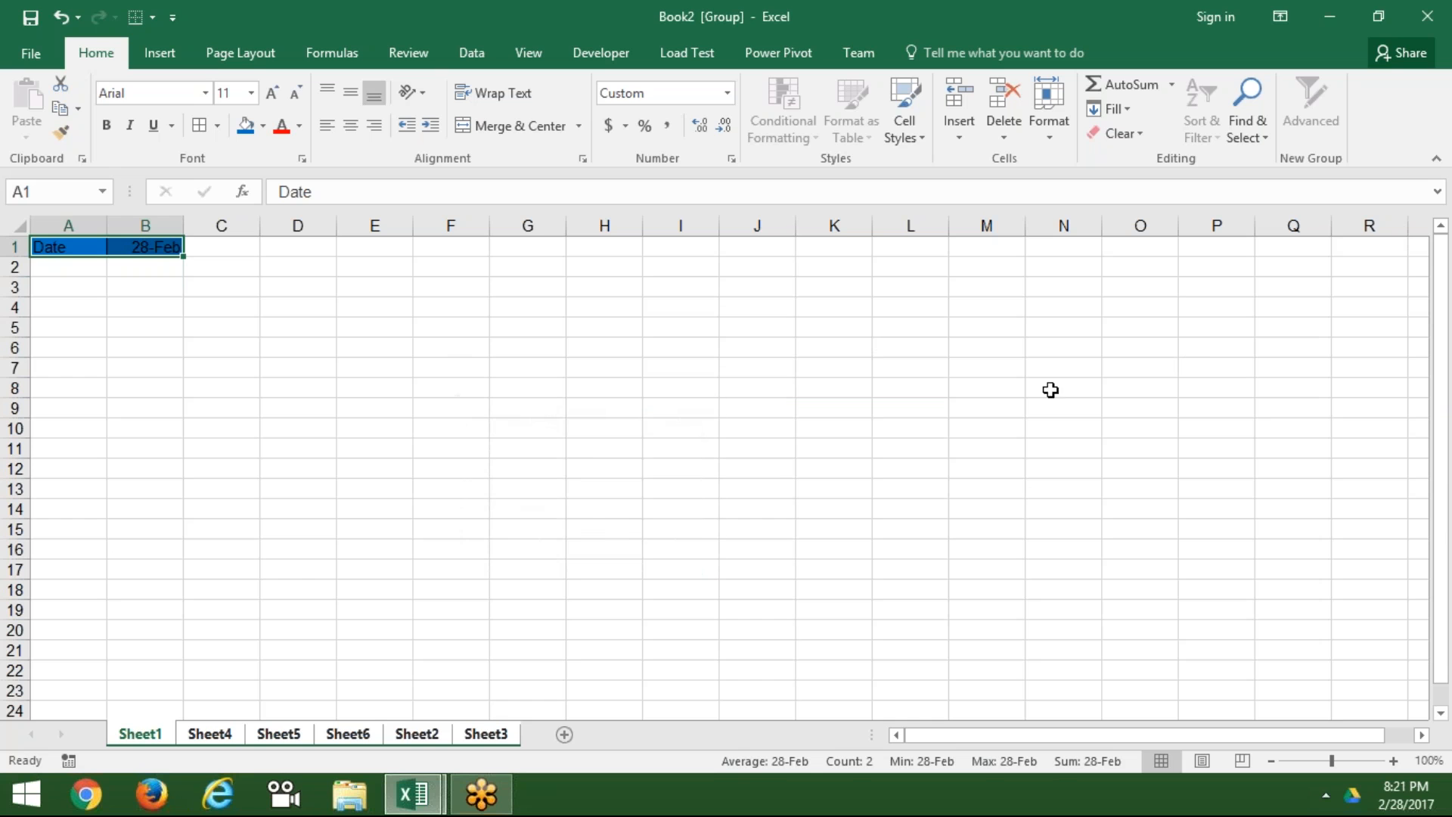
Step: Ungroup via Sheet5, then return to Sheet1 and select cell A4
left_click(1169, 363)
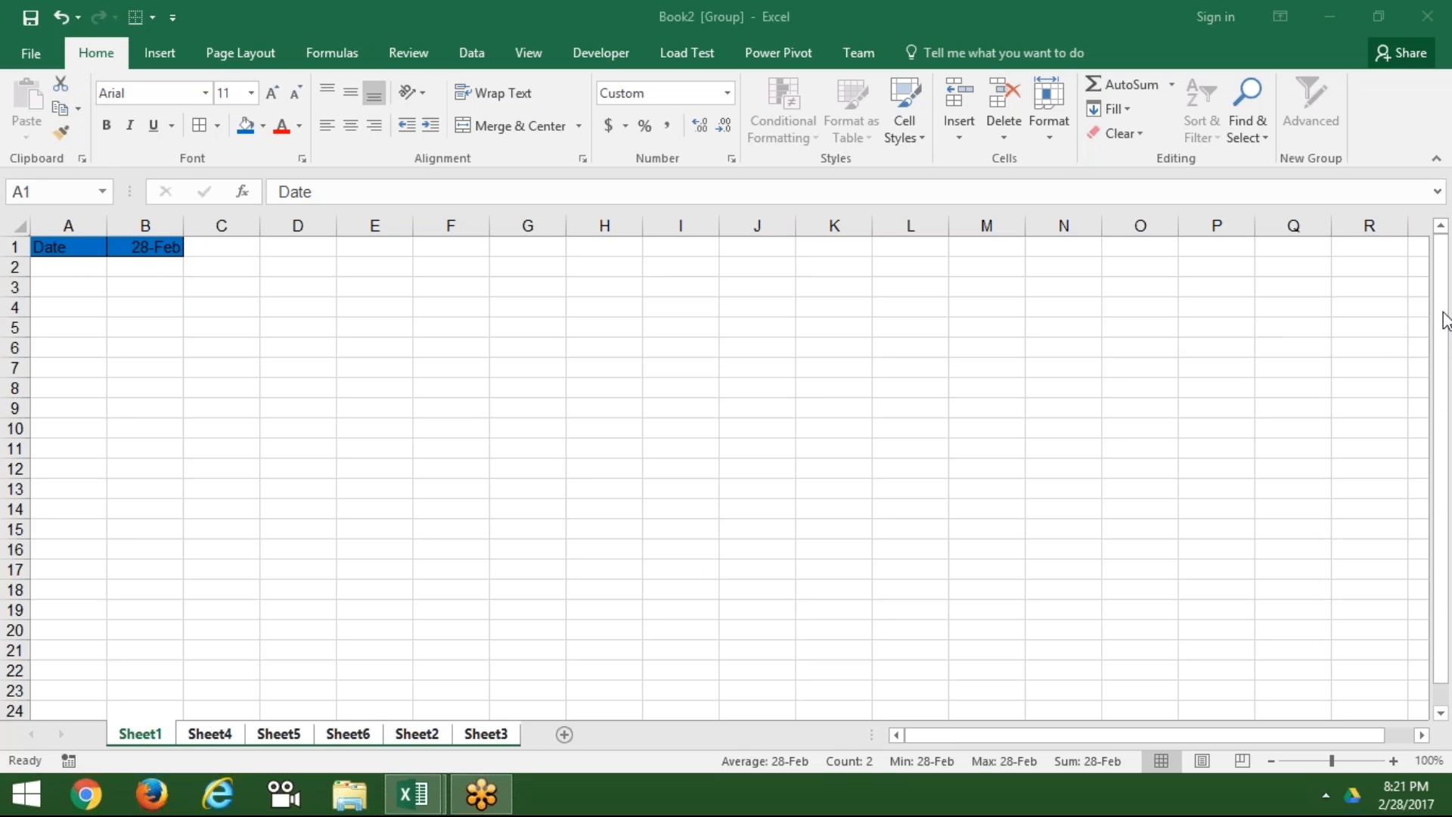
left_click(278, 737)
left_click(146, 740)
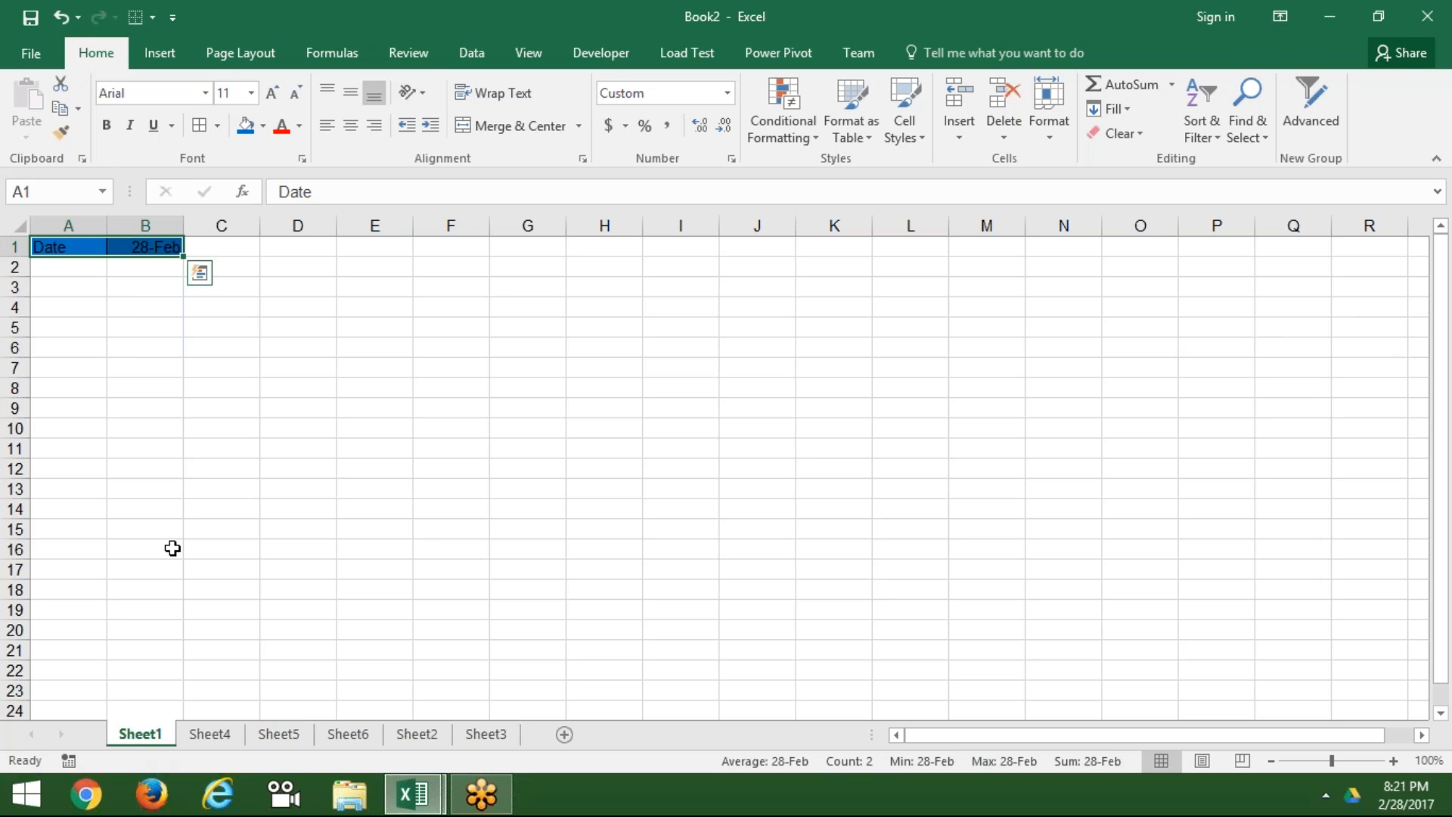
left_click(79, 306)
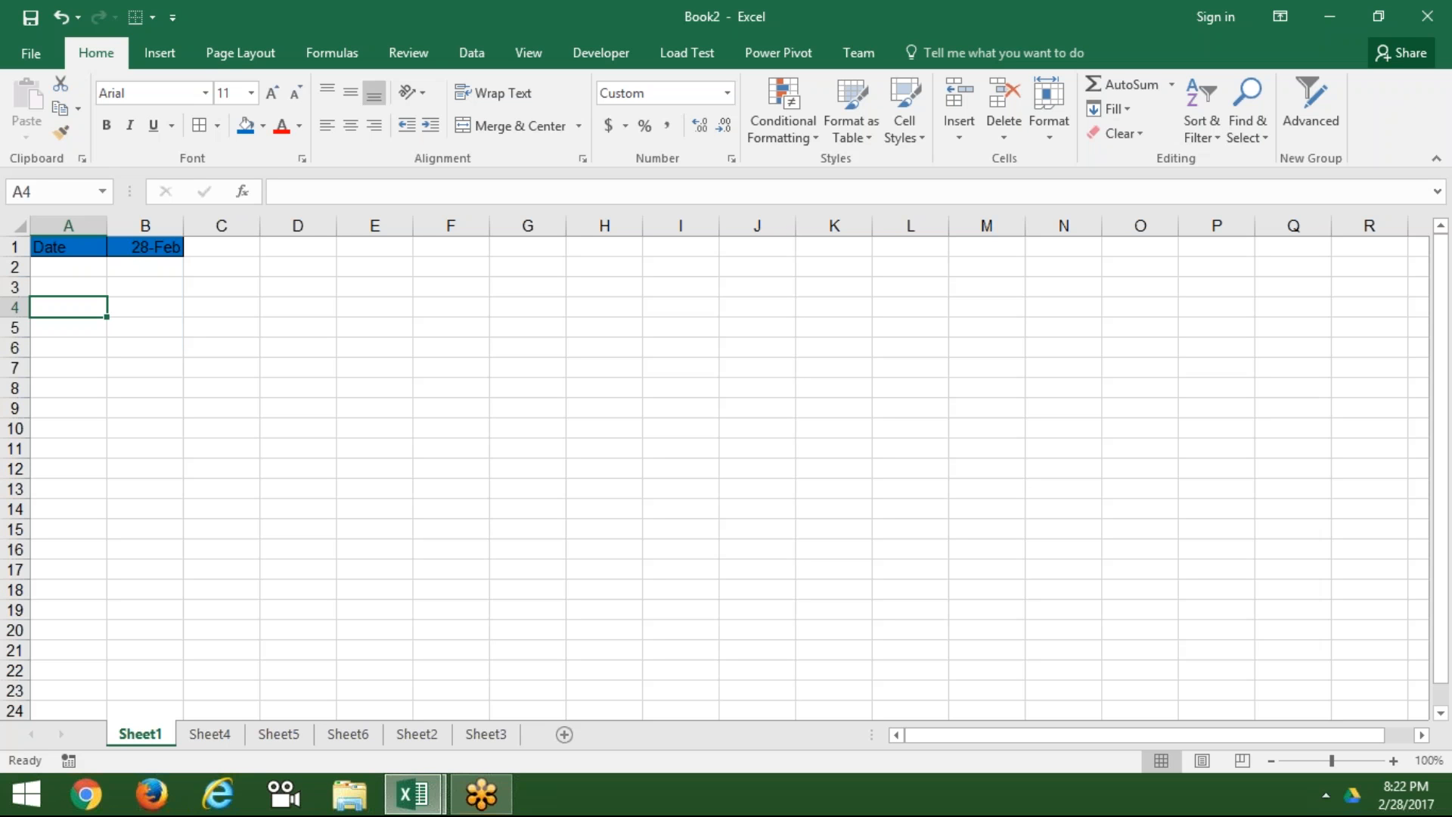
Step: Type the label Time in cell A3
left_click(68, 265)
left_click(68, 283)
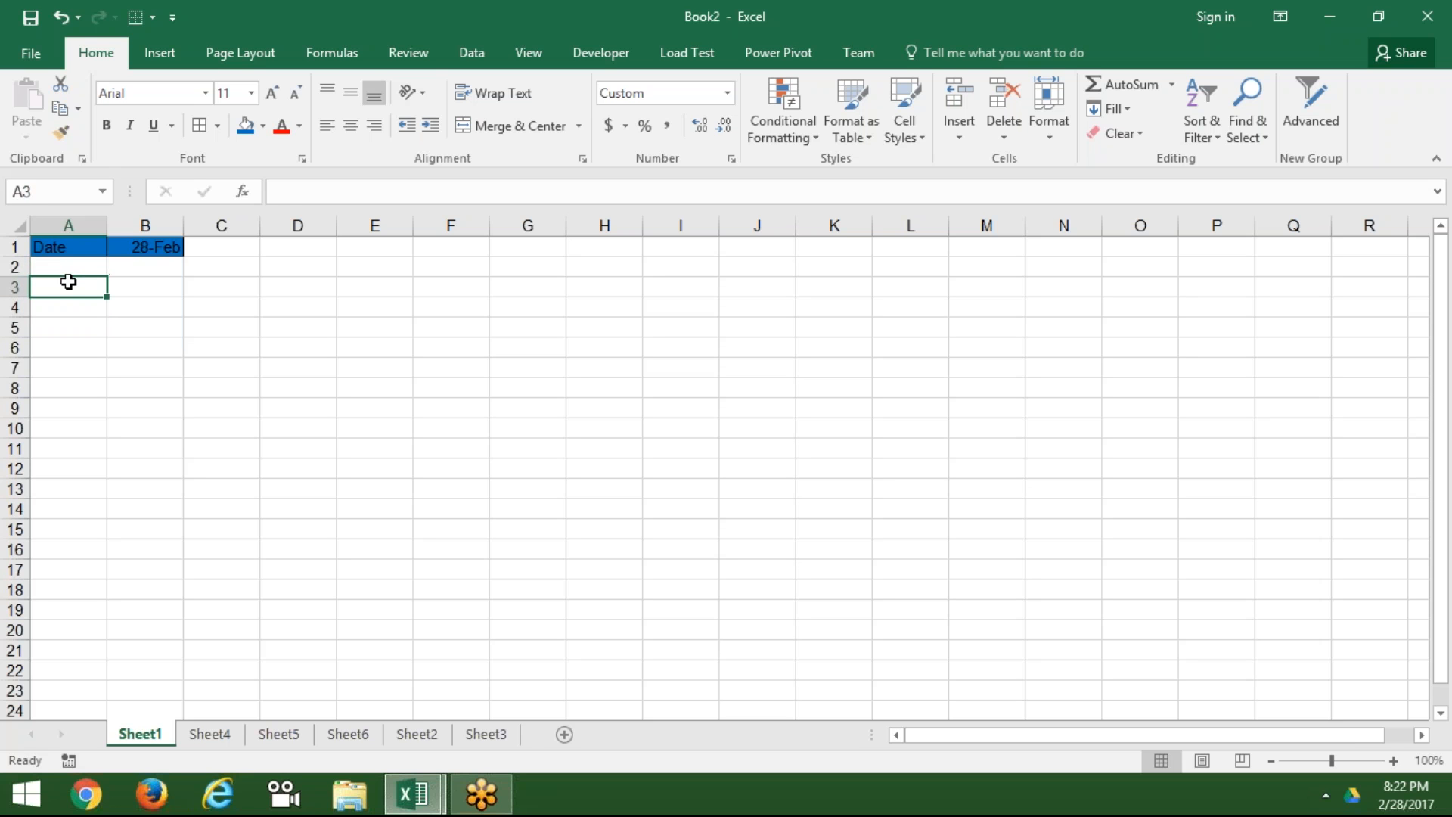
type("Time")
key("Tab")
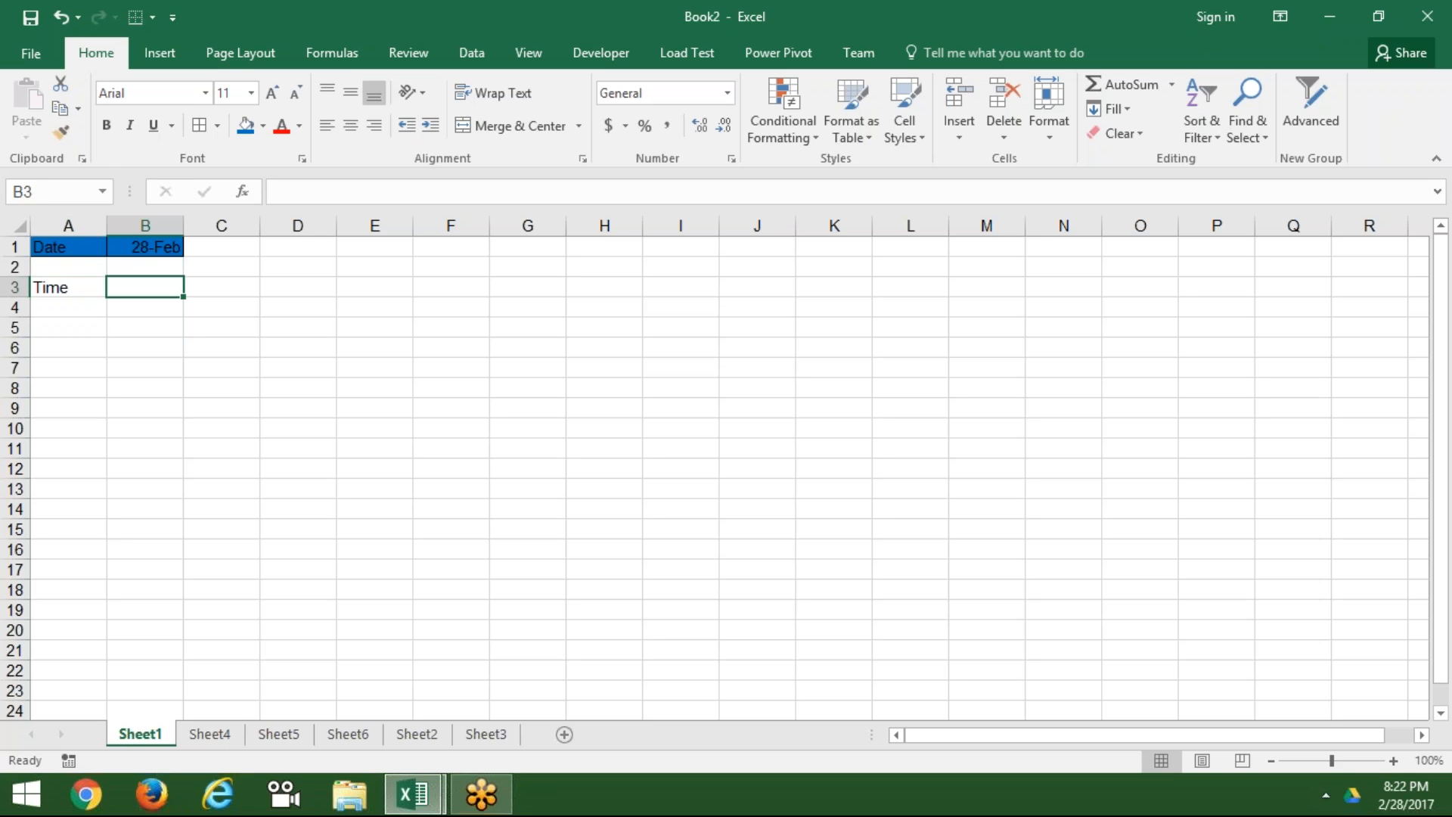
Step: Enter =NOW() in B3, format it as time (8:23 PM), and select A3:B3
type("=no")
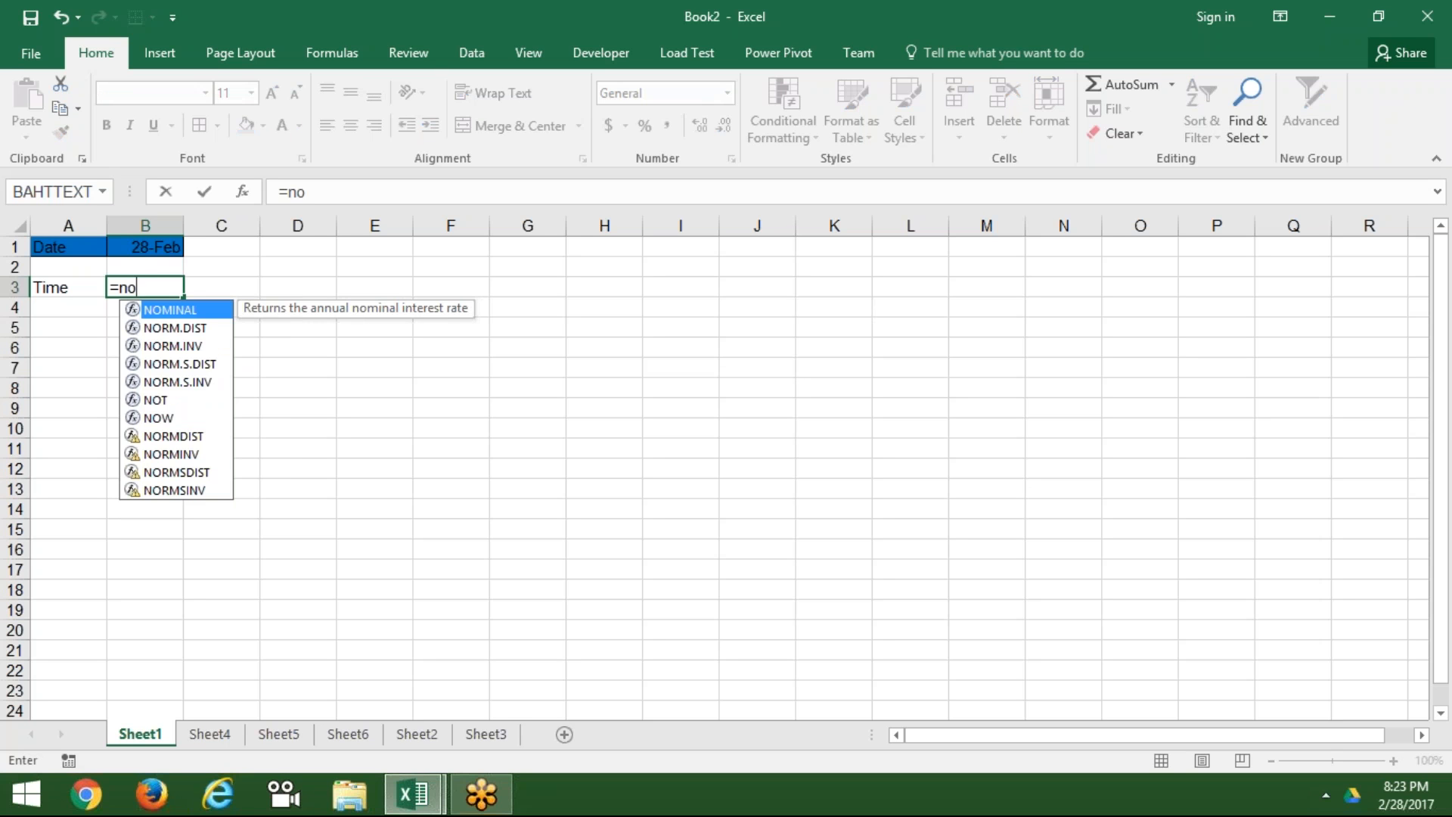
type("w")
key("Tab")
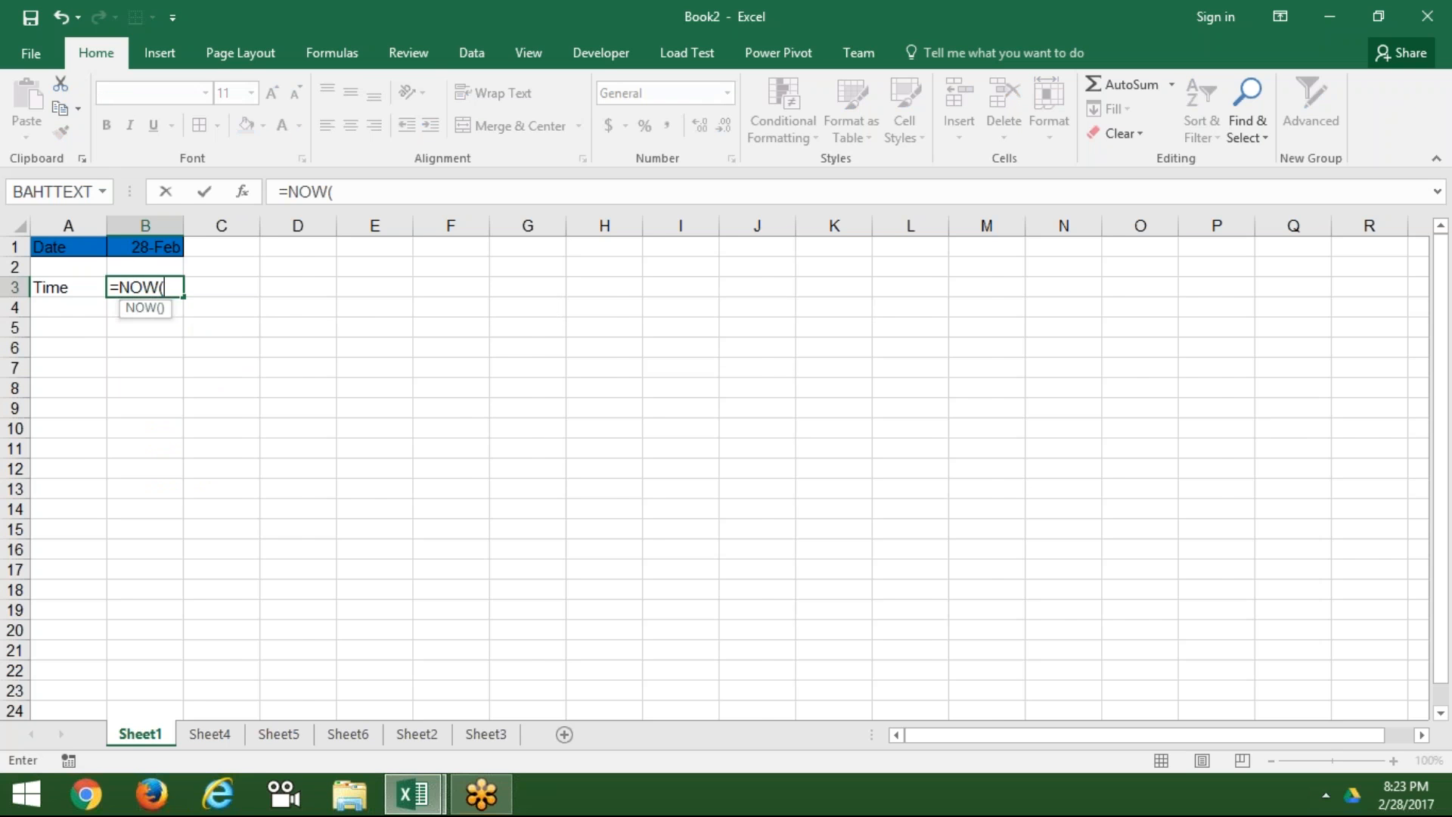
key("Return")
key("Up")
key("Right")
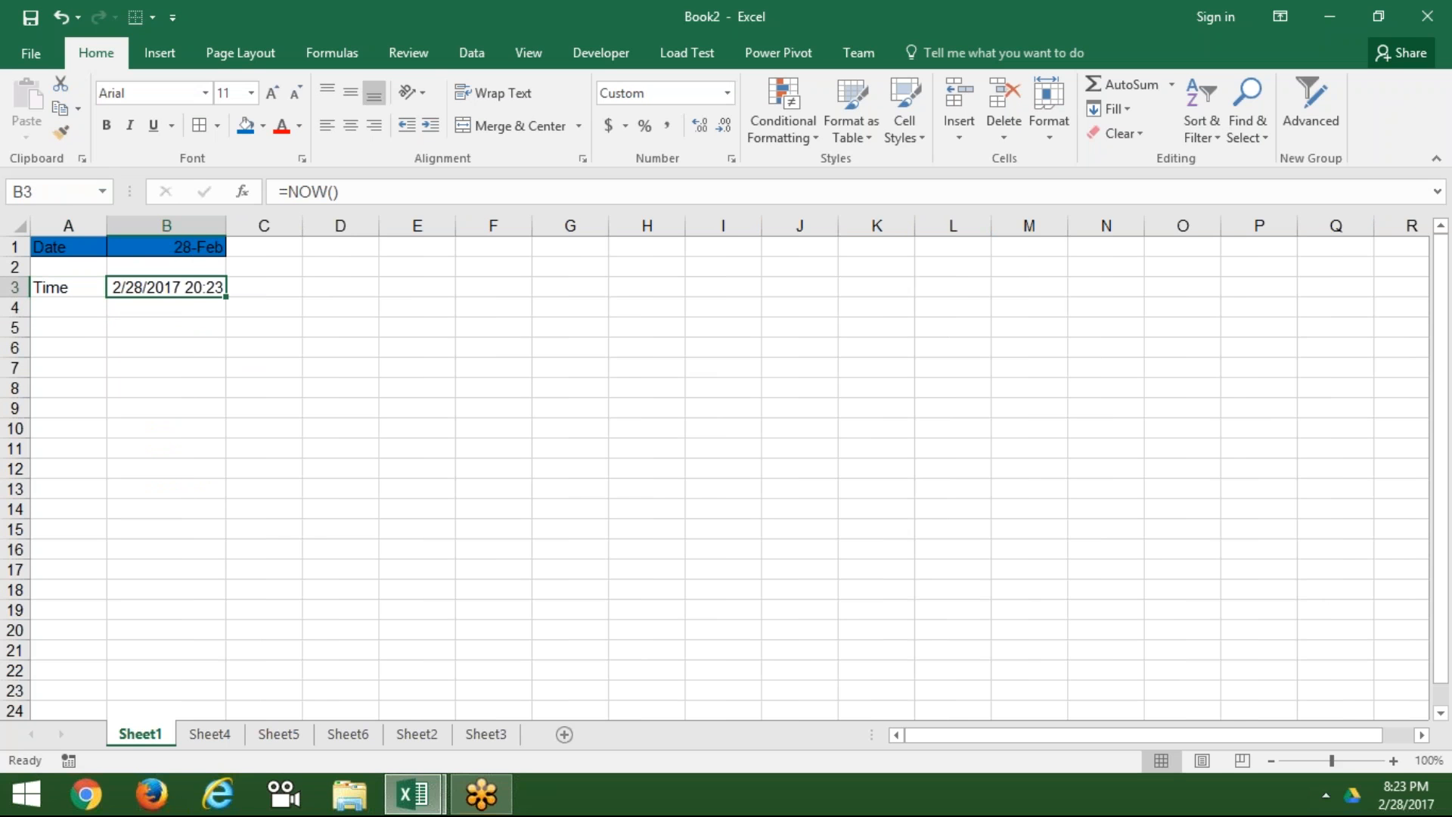
key("ctrl+shift+2")
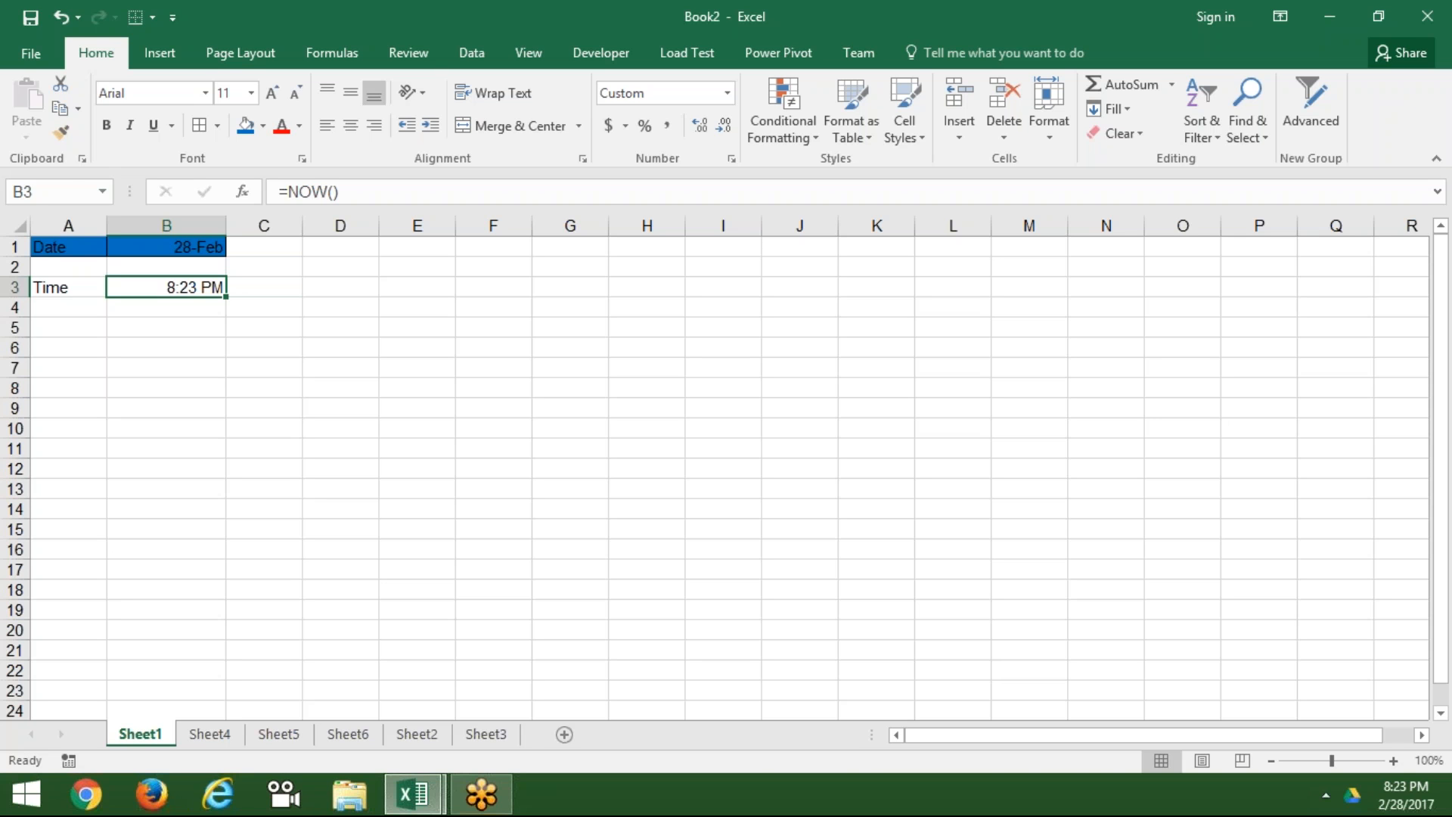
left_click_drag(68, 287, 166, 288)
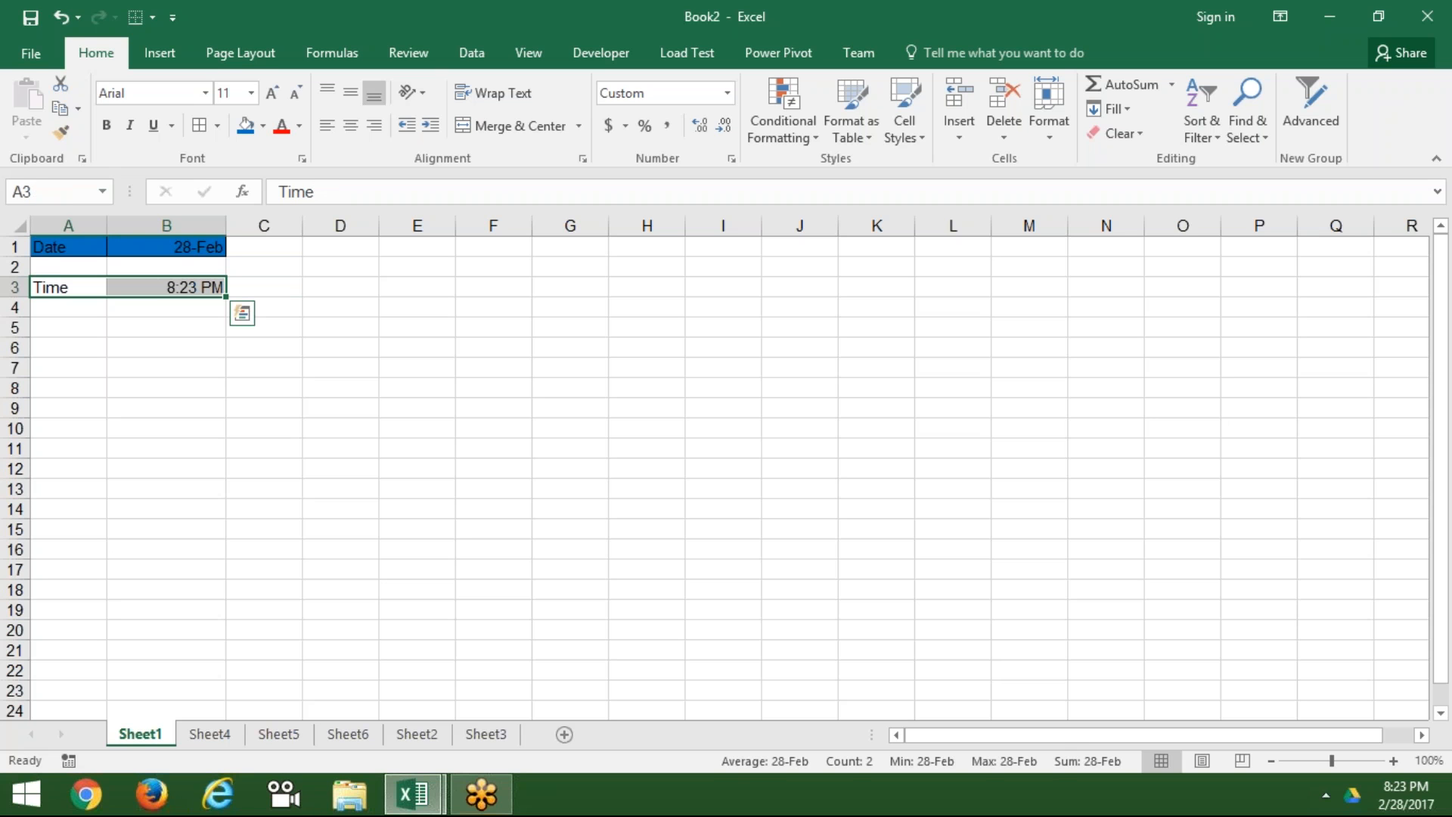
Step: Group Sheet5 through Sheet3 and fill the Time row across the worksheets
left_click(293, 740, "ctrl")
left_click(484, 738, "ctrl")
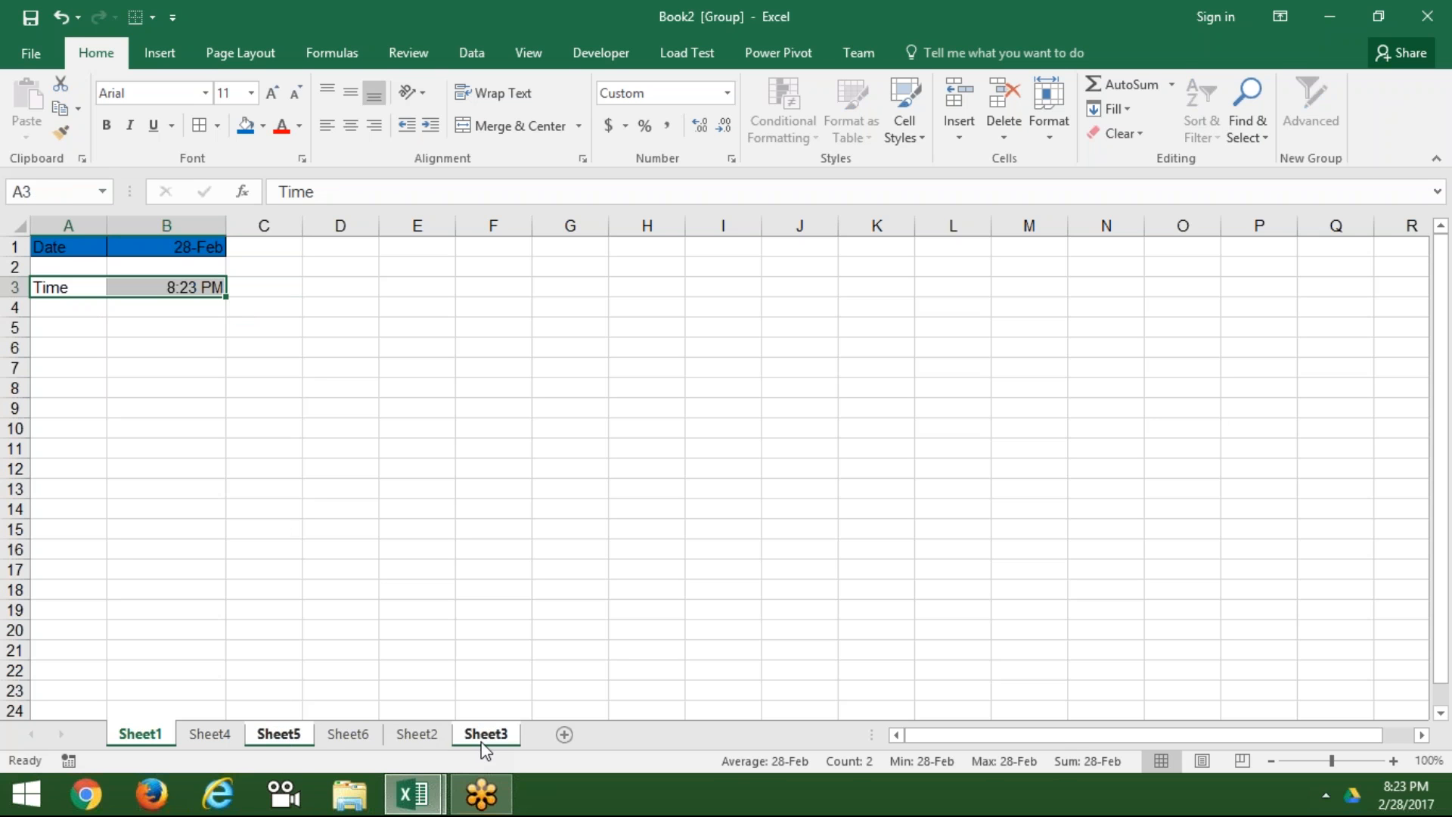
left_click(1129, 107)
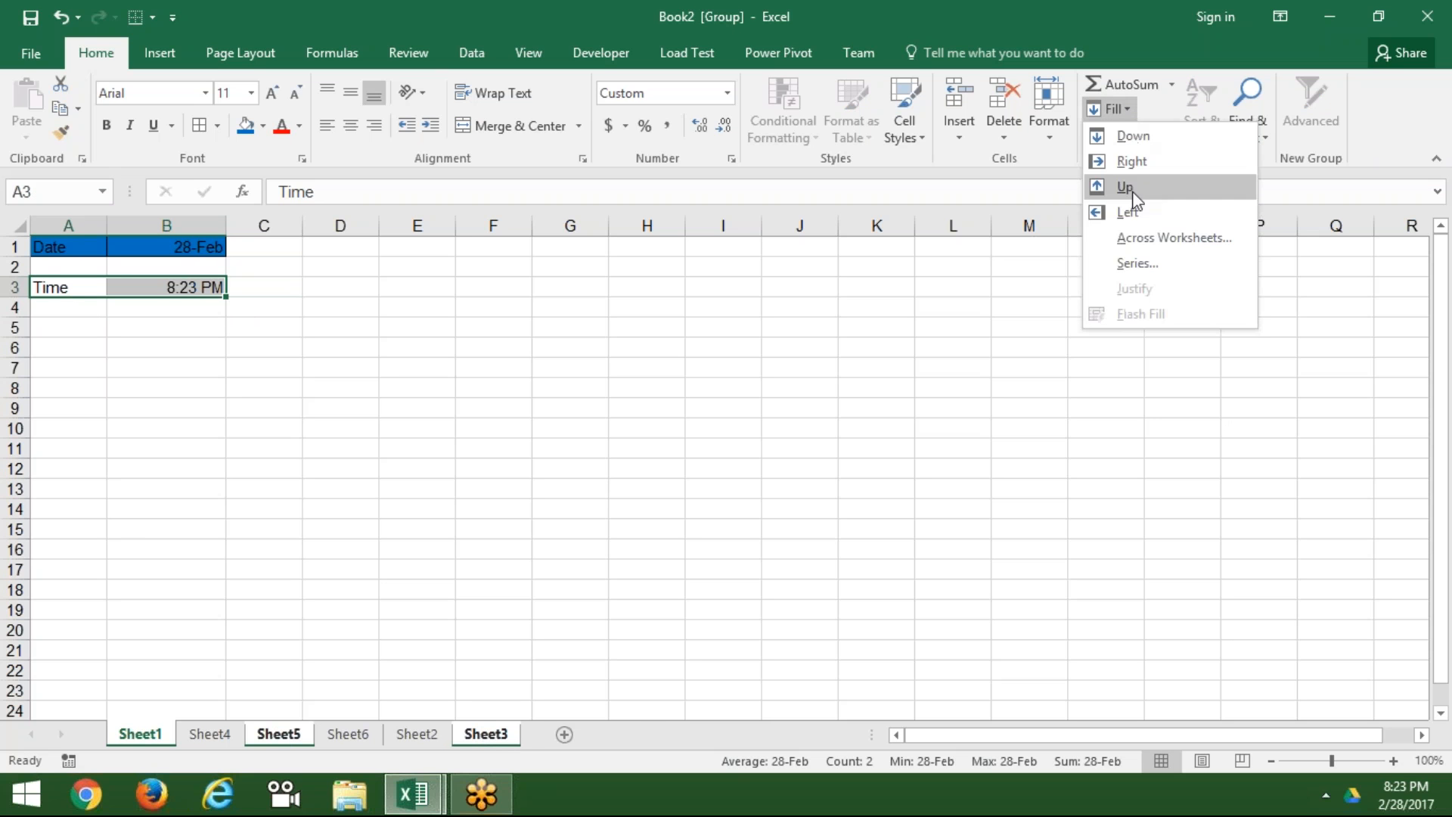
left_click(1137, 239)
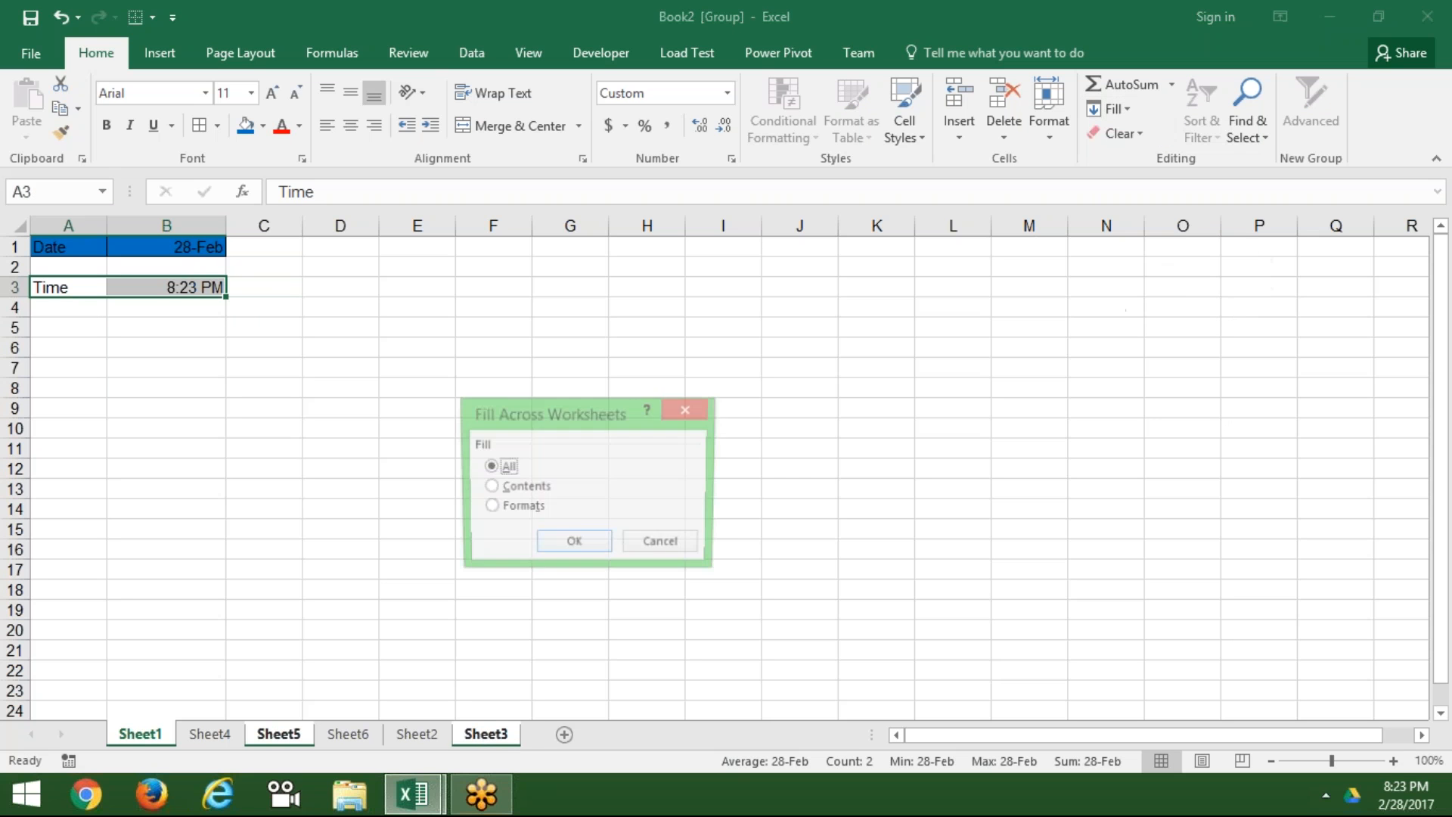
left_click(604, 548)
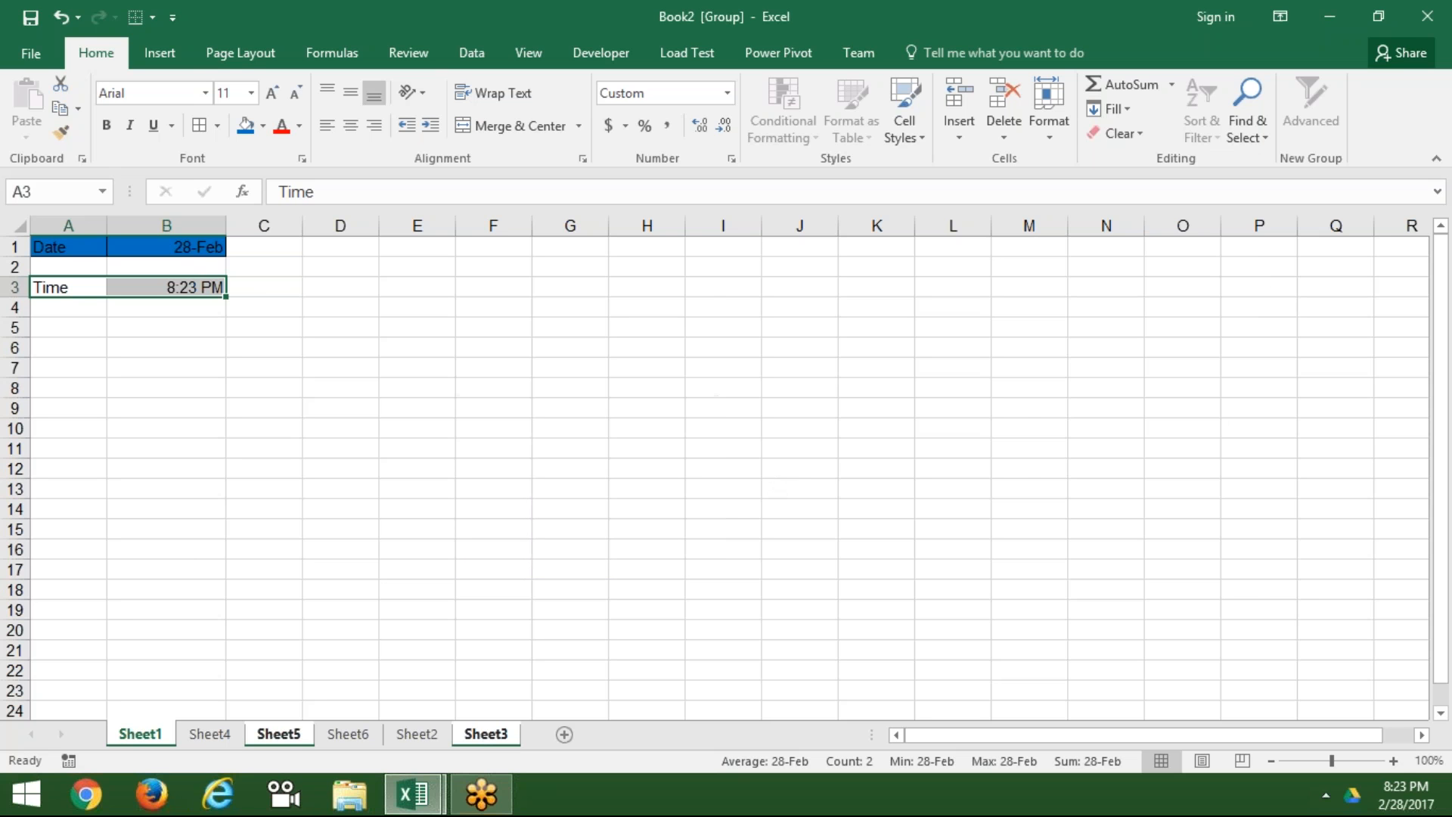
Step: Ungroup and check Sheet4, Sheet5, Sheet6, Sheet2, ending on Sheet3 with the Time row
left_click(227, 736)
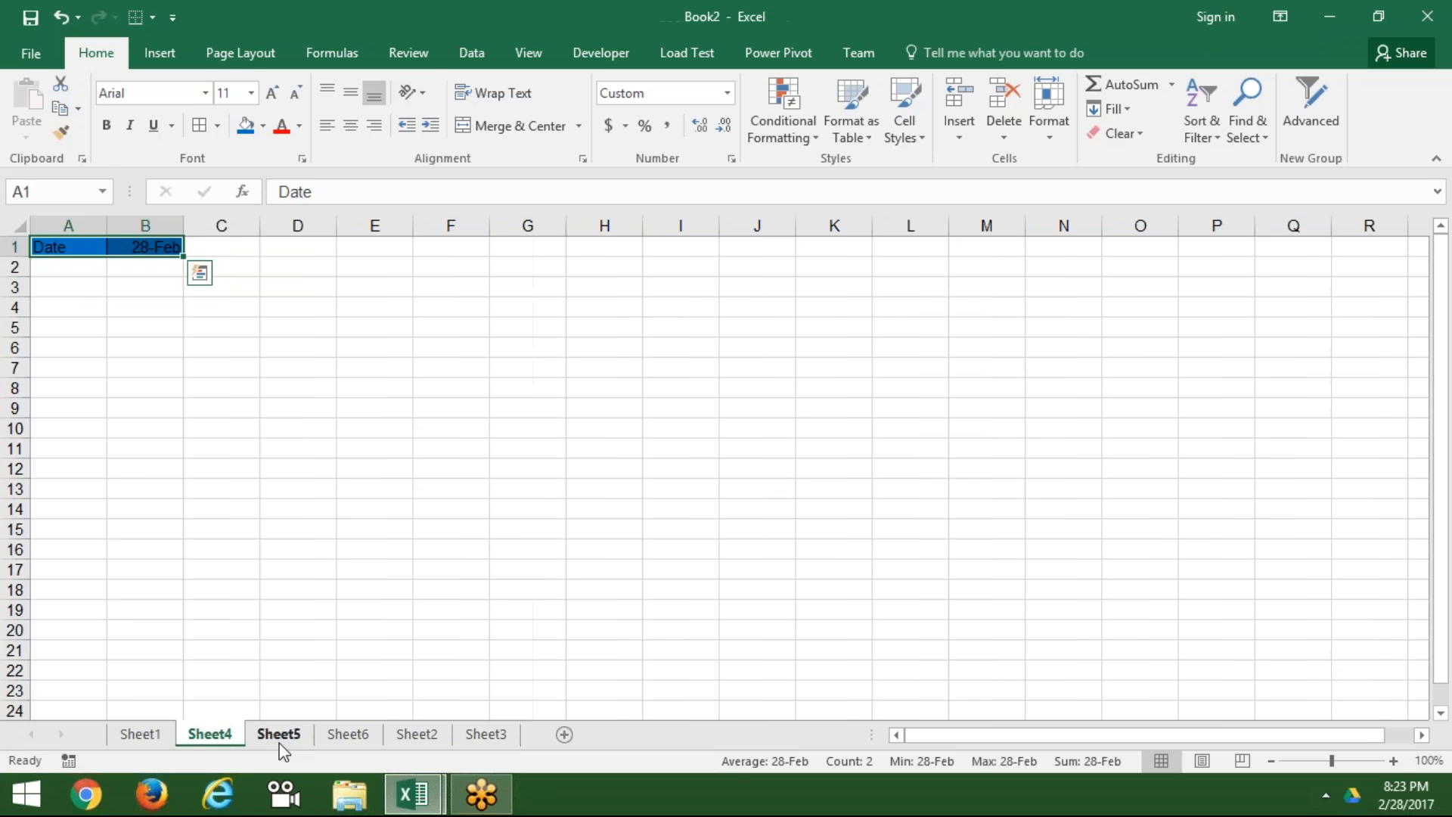
left_click(282, 745)
left_click(348, 736)
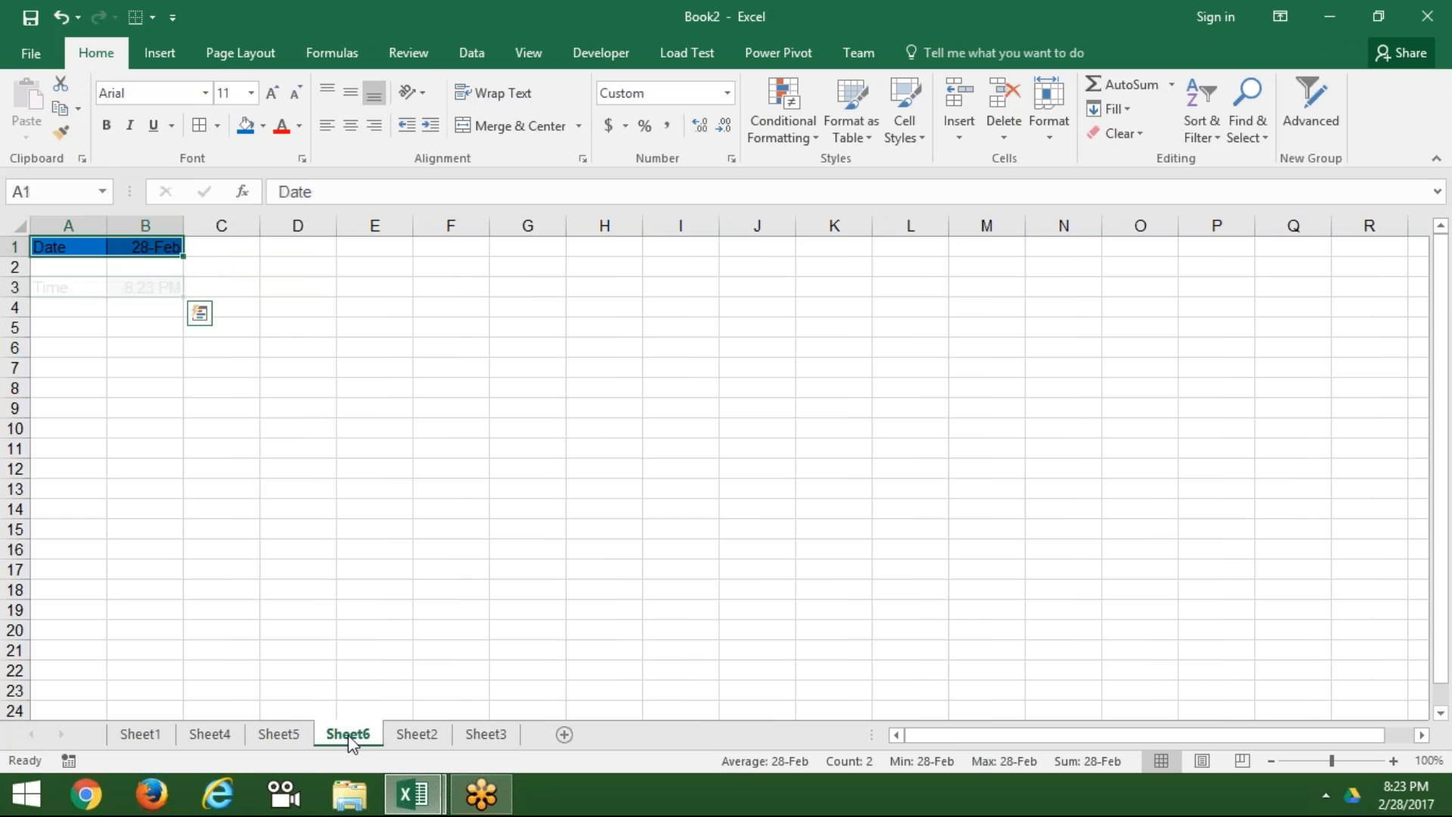
left_click(404, 744)
left_click(481, 744)
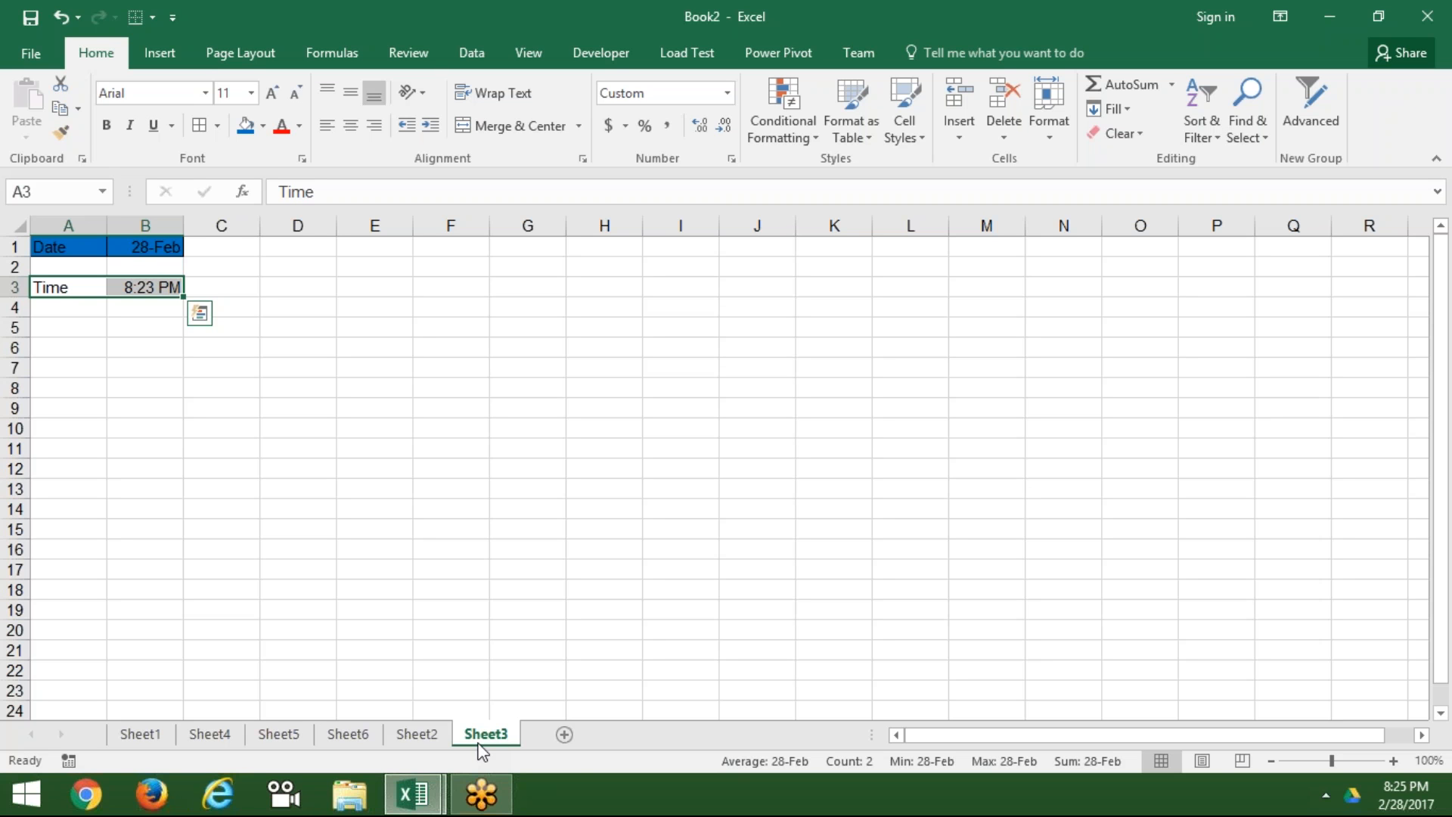
Step: Dismiss the paste options tag and move through the sheet tabs to Sheet1
key("Escape")
left_click(416, 734)
left_click(349, 734)
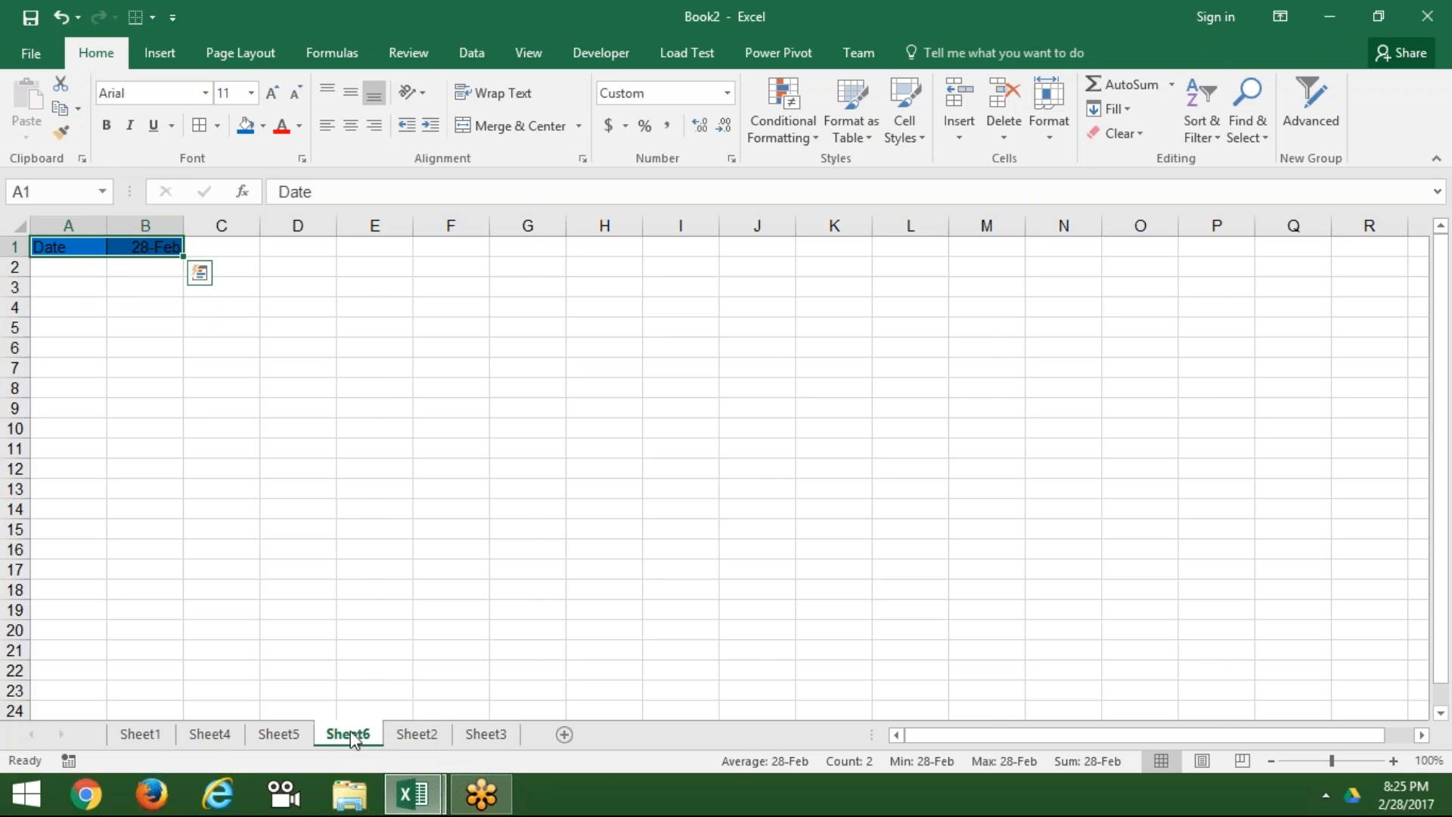
left_click(291, 732)
left_click(211, 735)
left_click(151, 736)
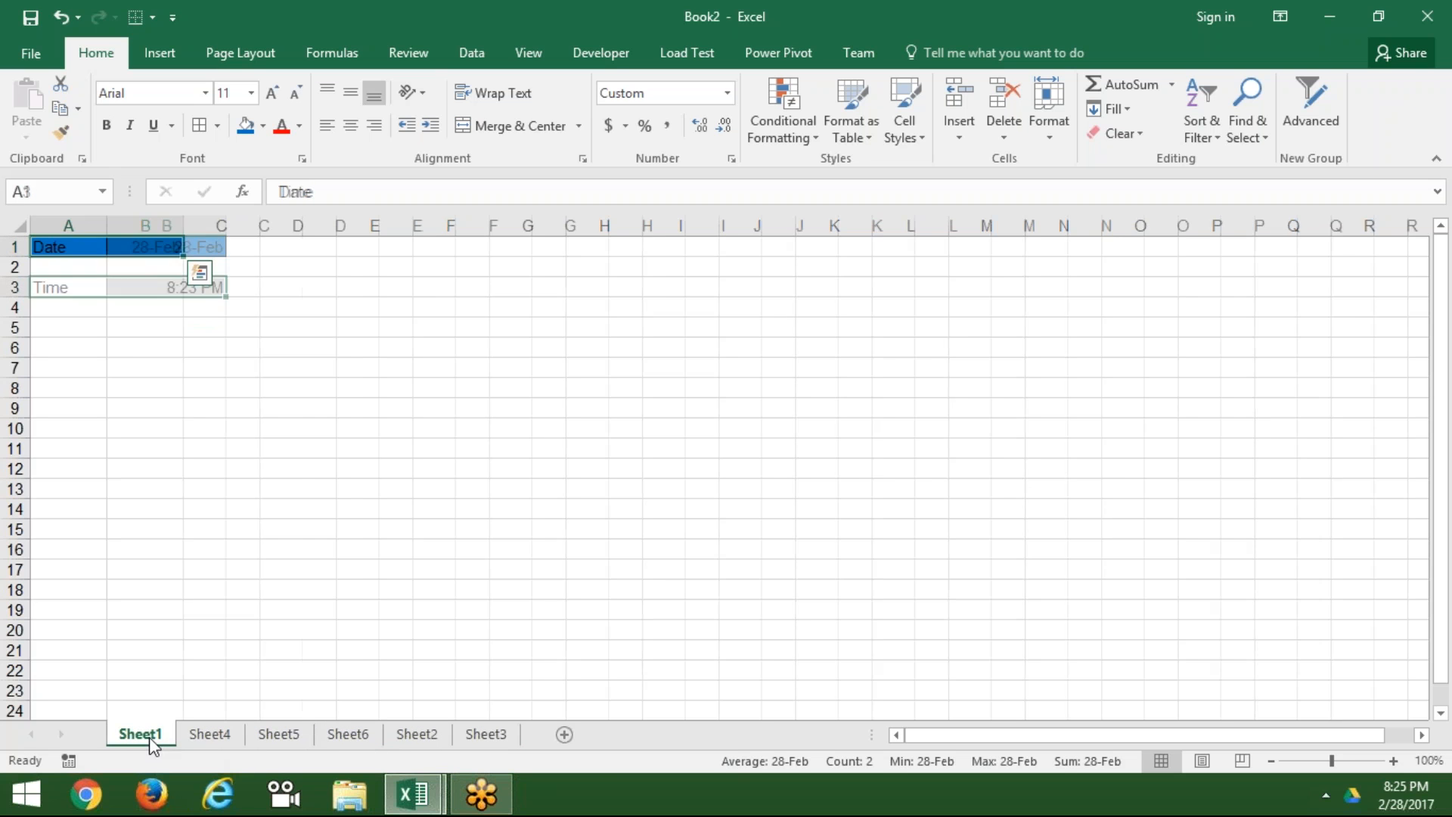
left_click(415, 507)
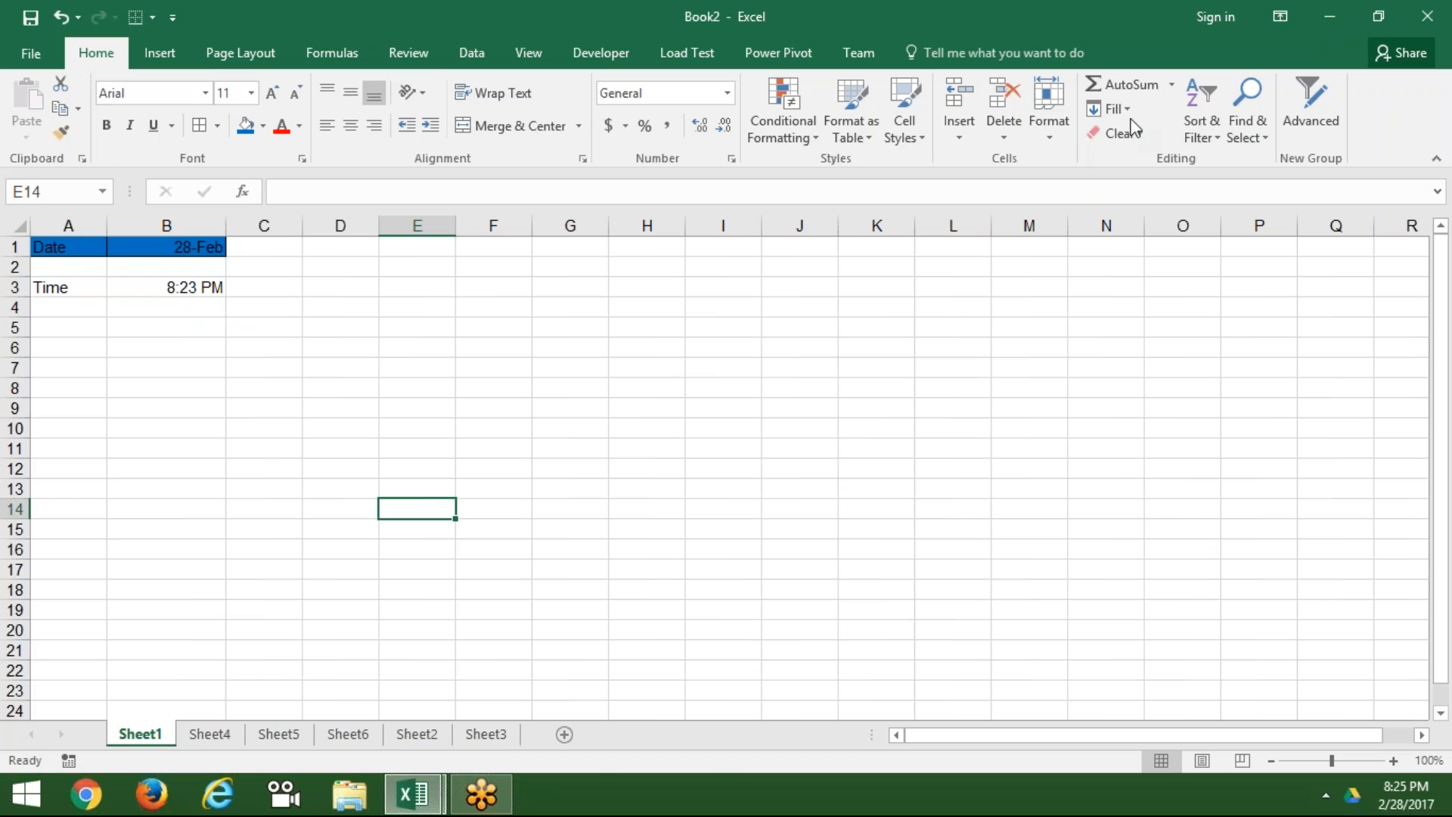
Step: Delete columns A to D on Sheet1 so the sheet is blank
left_click(1114, 109)
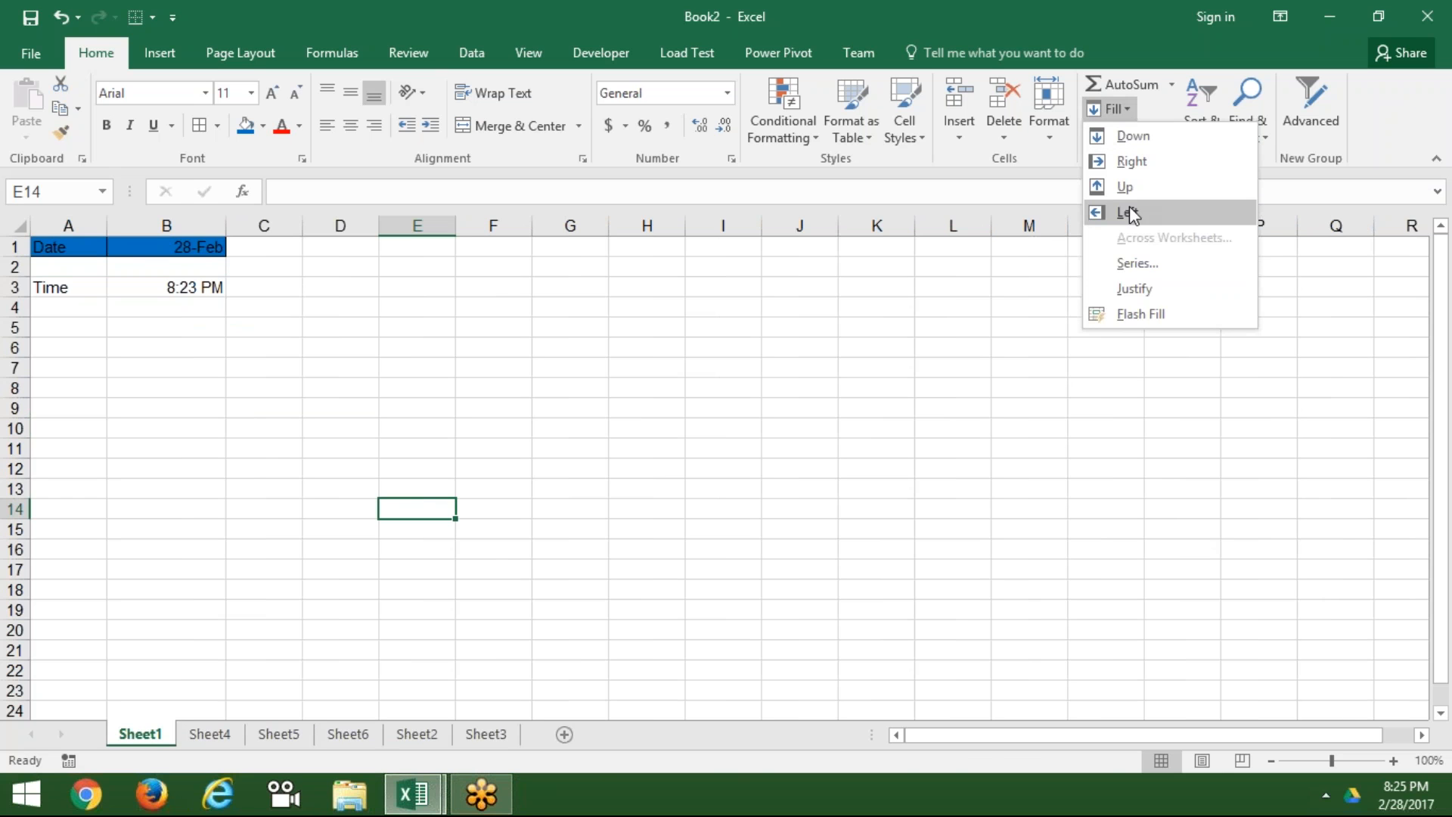
left_click(1033, 306)
left_click_drag(340, 225, 25, 182)
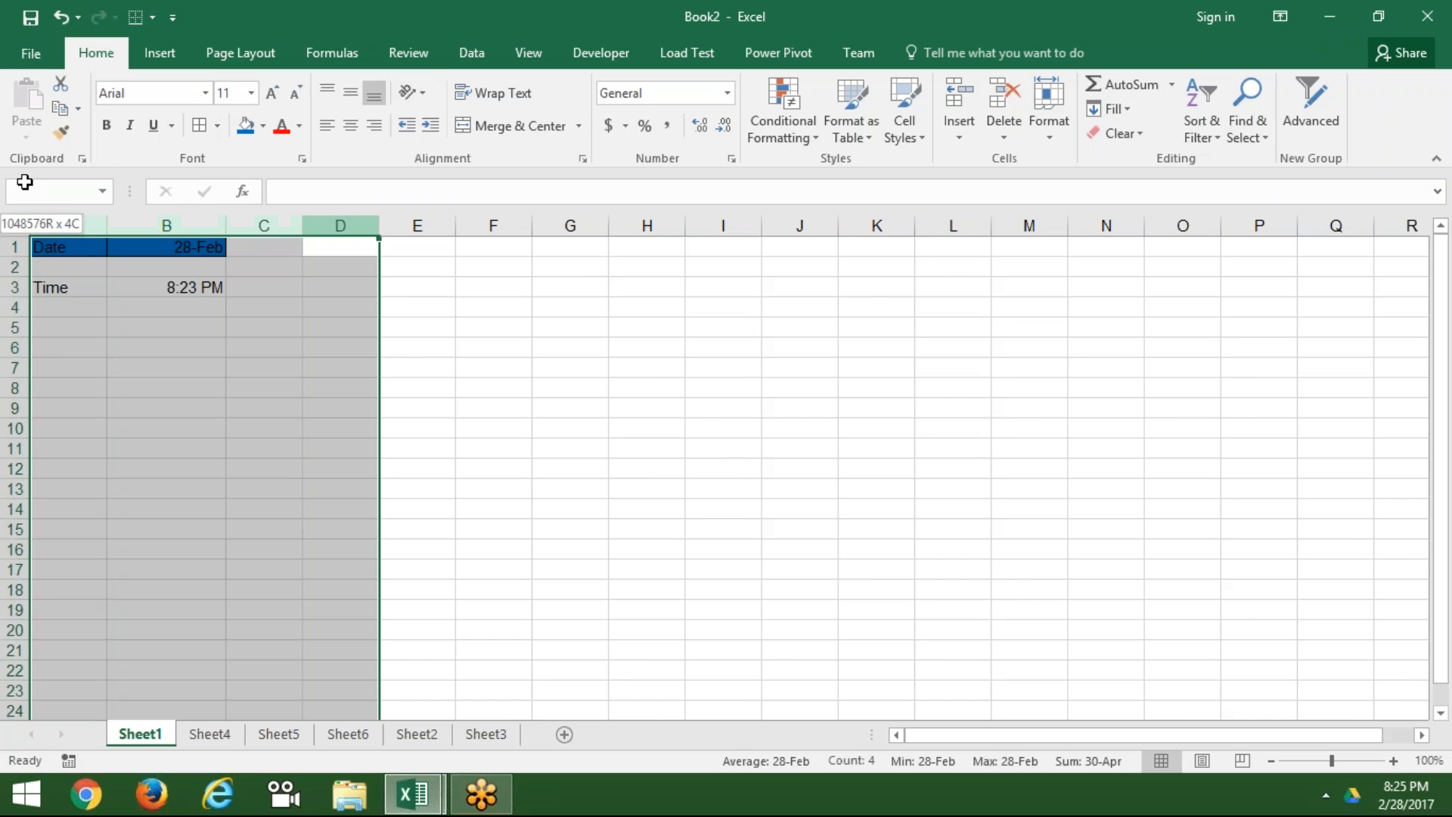
key("ctrl+minus")
key("Right")
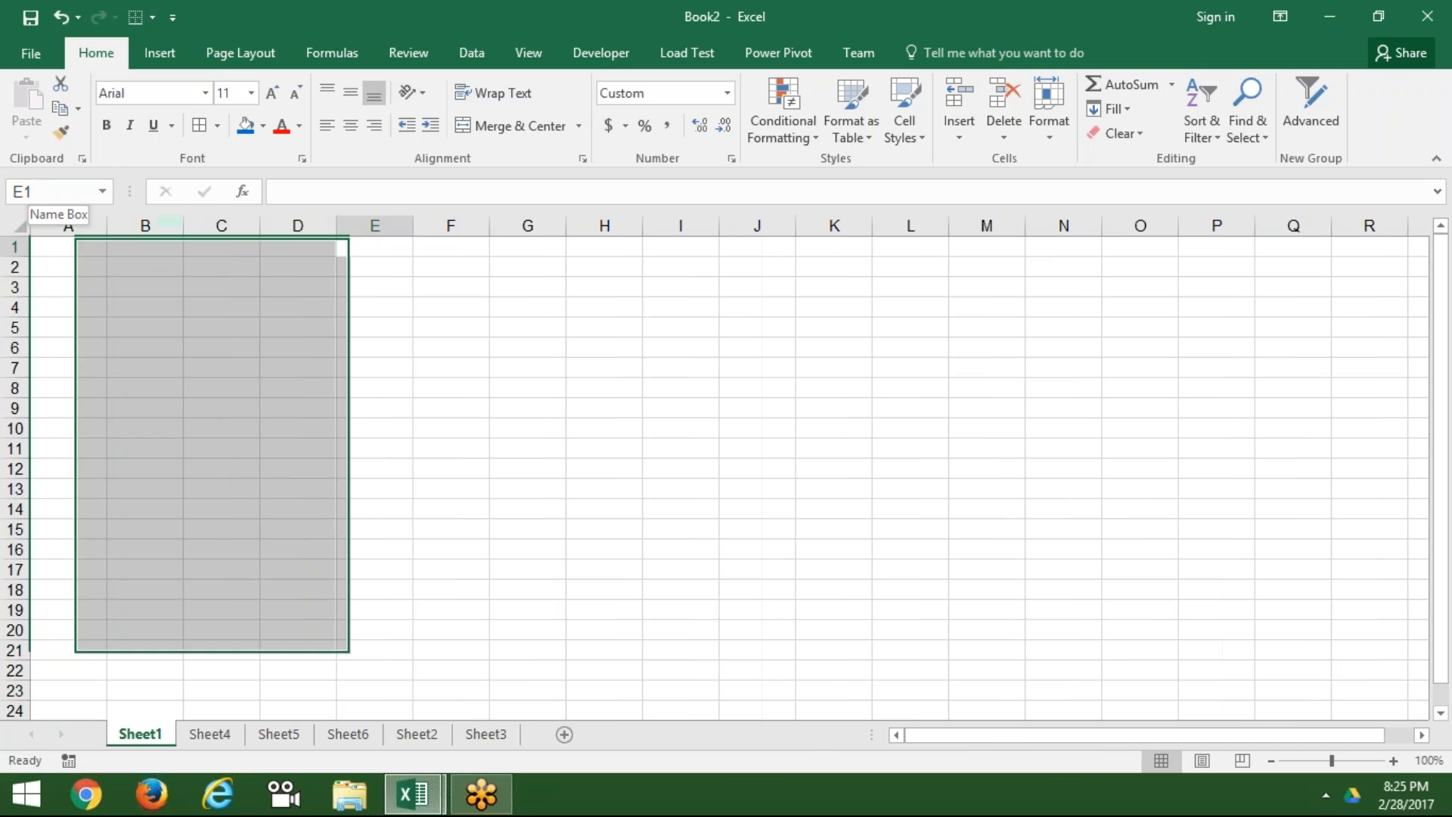
key("Left")
key("Left")
key("Left")
key("Left")
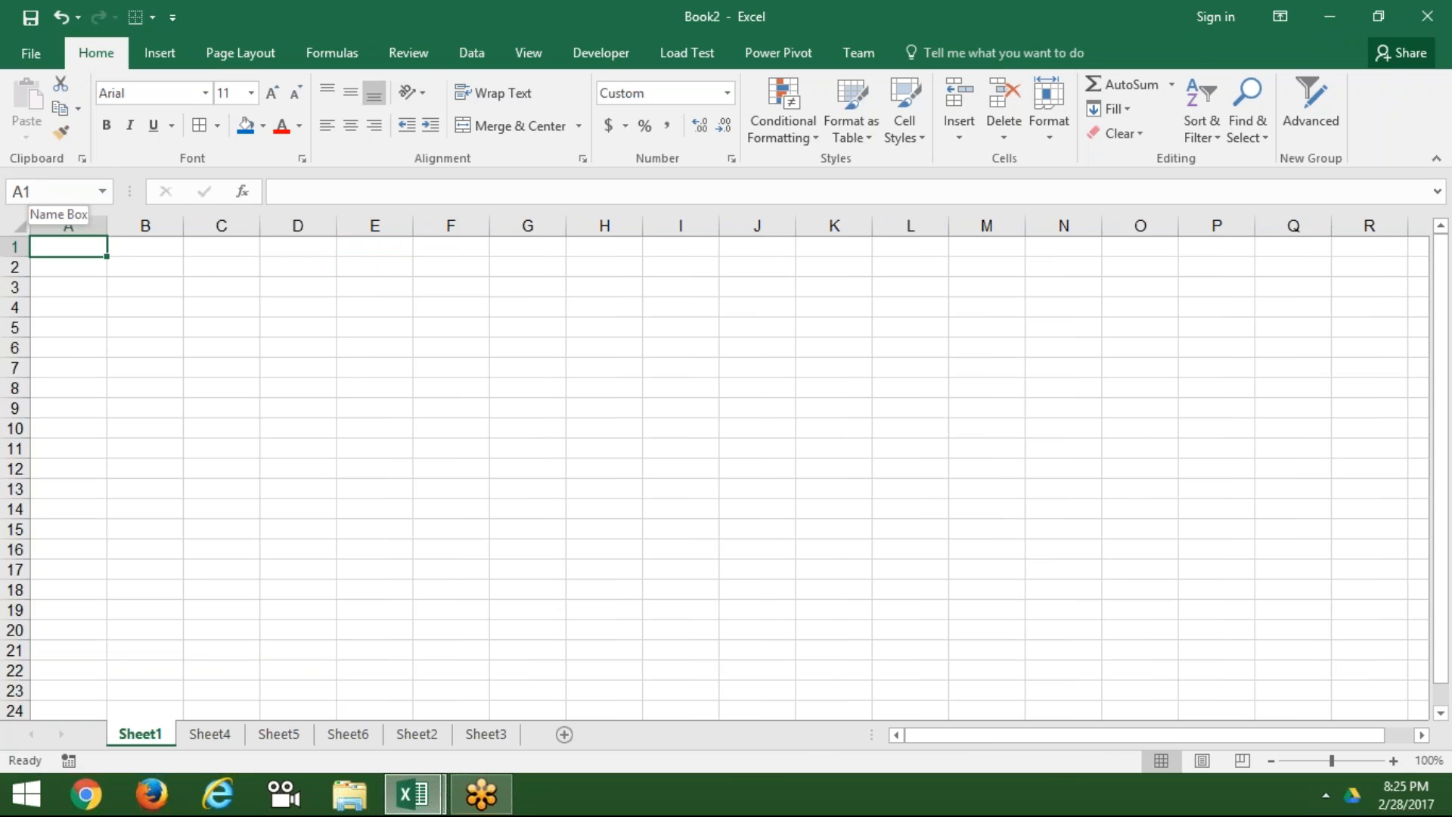
Step: Enter Jan in A1 and fill the month series down to A19
type("Sujee")
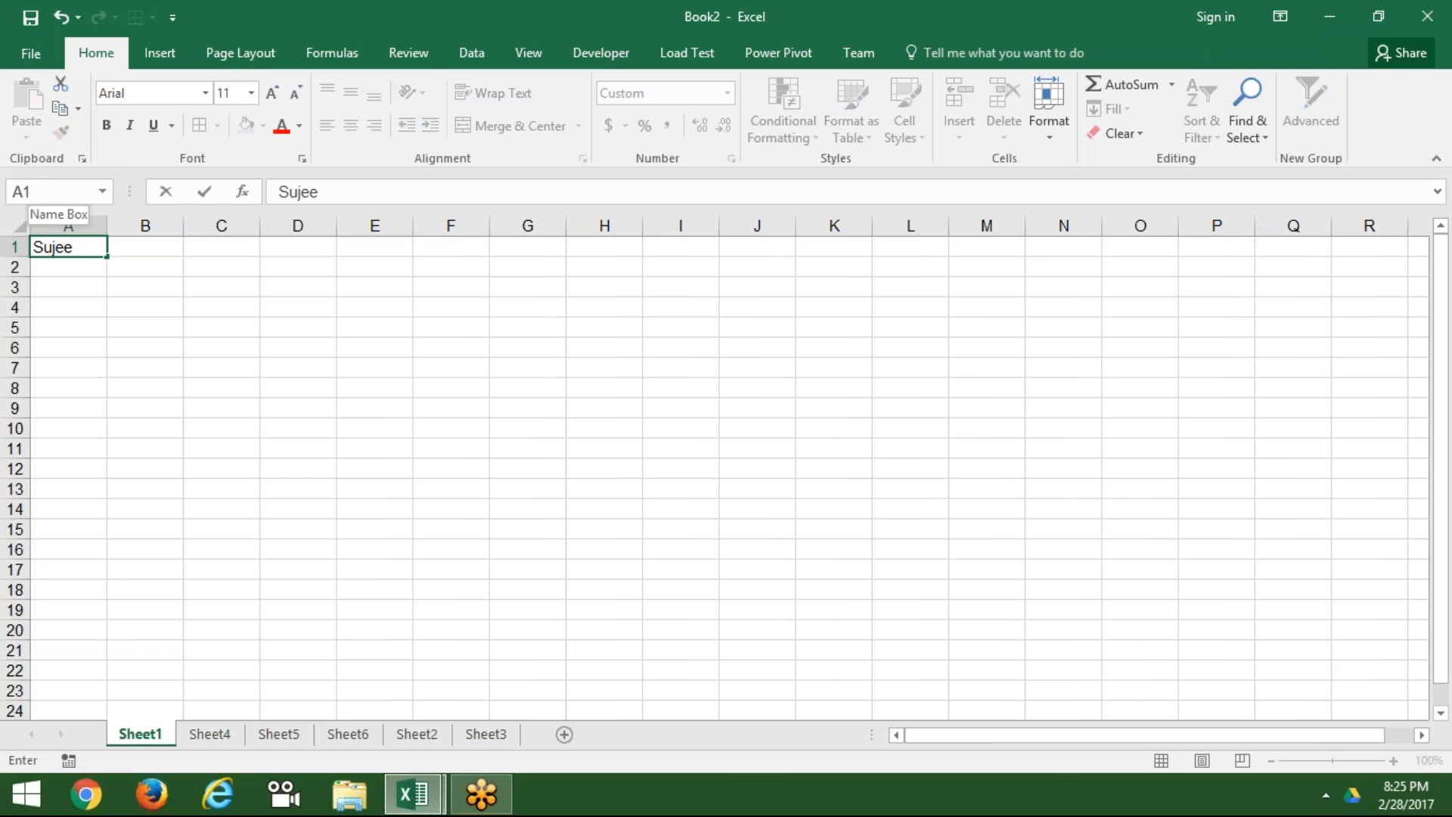
key("Escape")
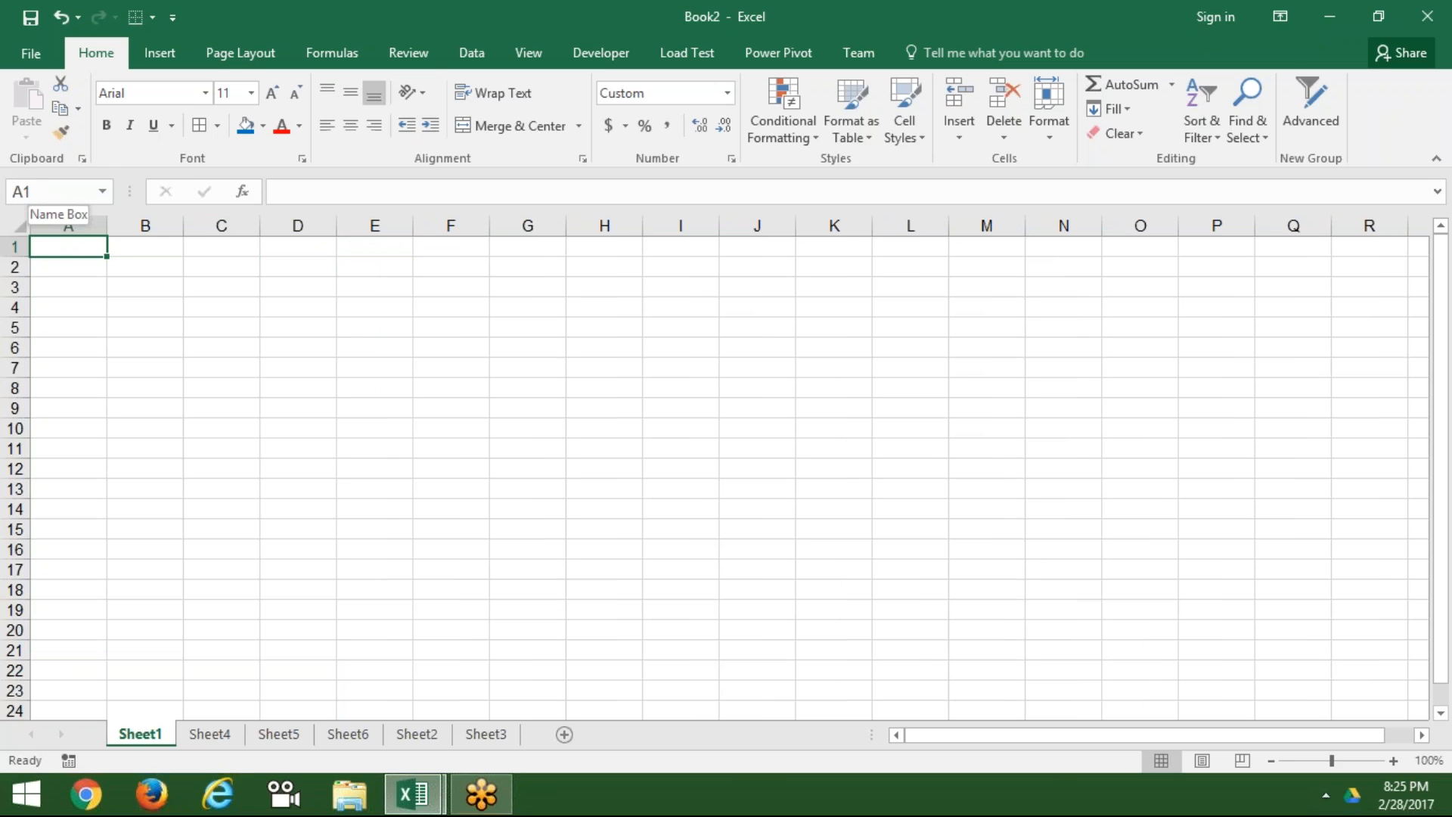
type("Jan")
key("Return")
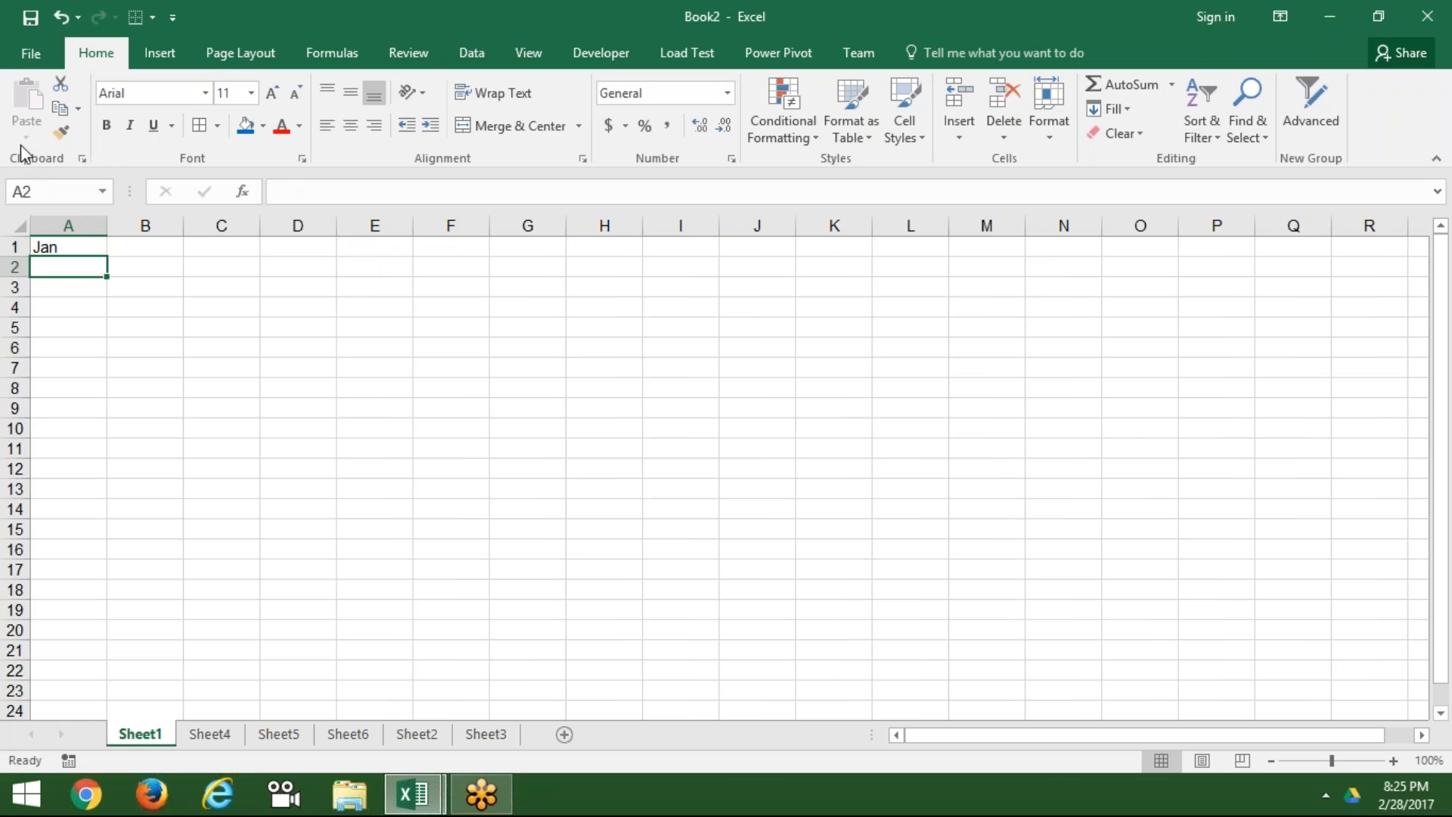
left_click(81, 250)
left_click_drag(107, 258, 104, 617)
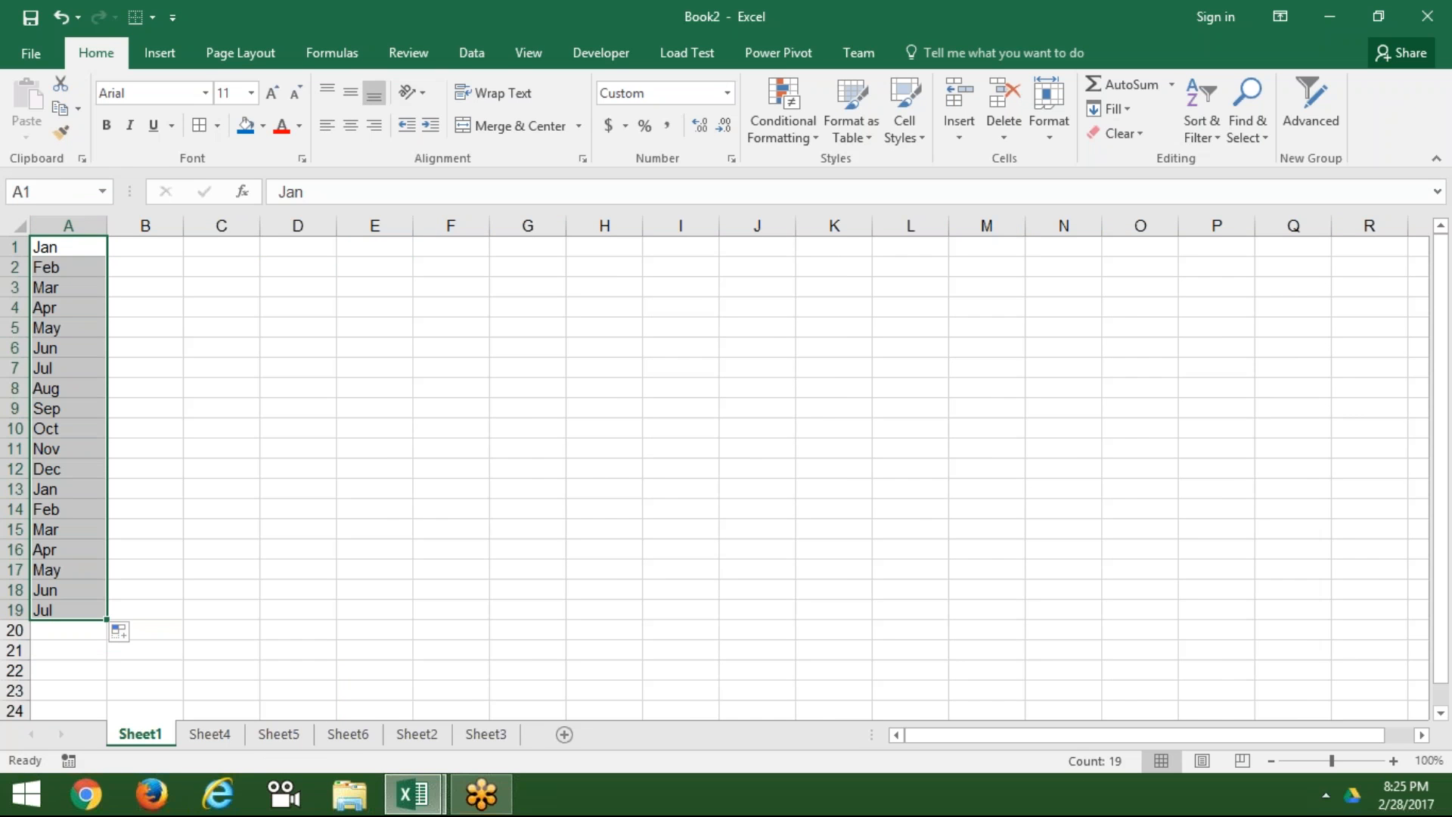
Step: Widen column A considerably and select the month list A1:A19
left_click(68, 247)
left_click(144, 247)
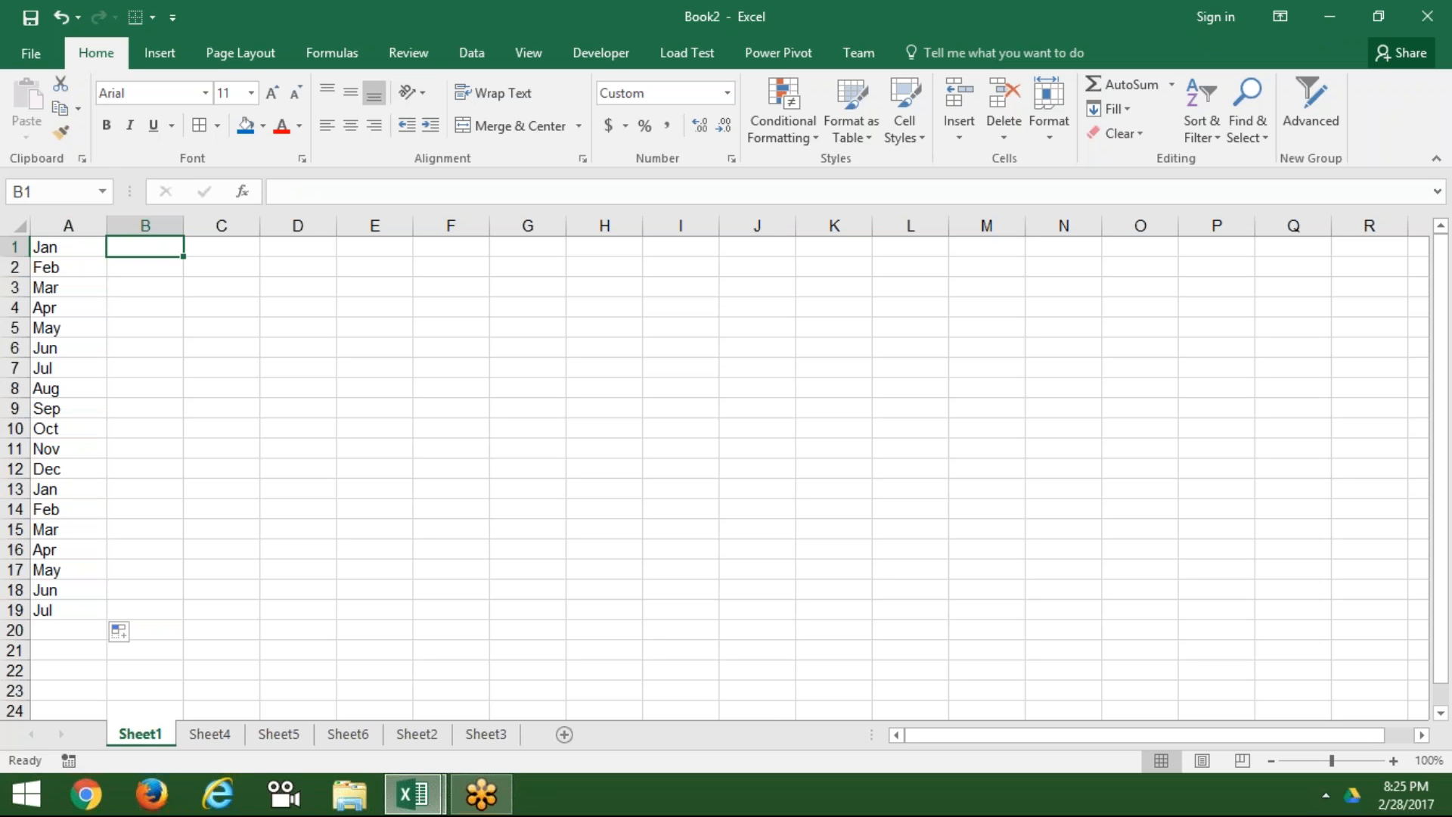
type("Jan")
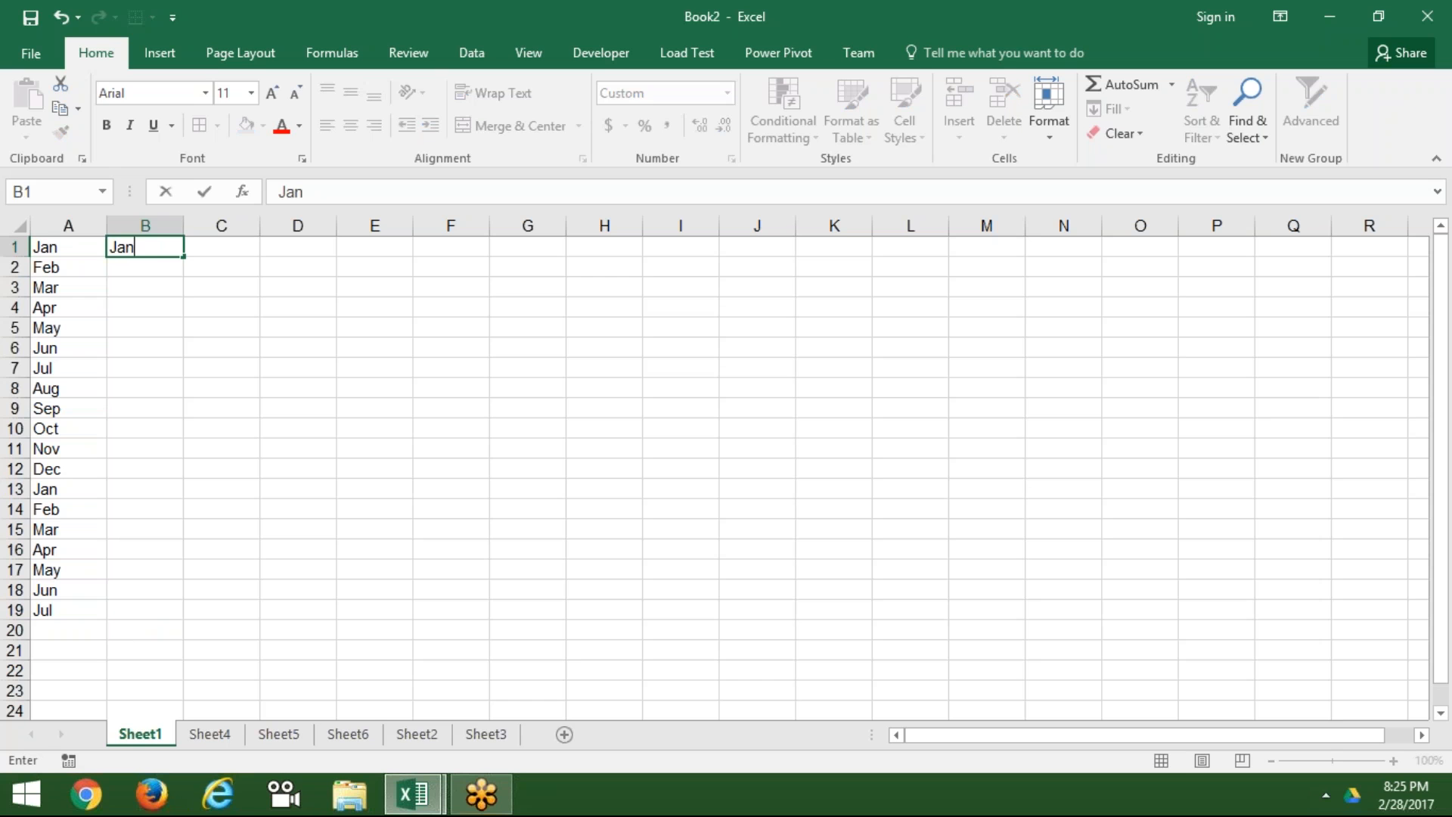
type(",Feb")
key("Escape")
left_click_drag(109, 227, 490, 227)
left_click_drag(366, 249, 342, 605)
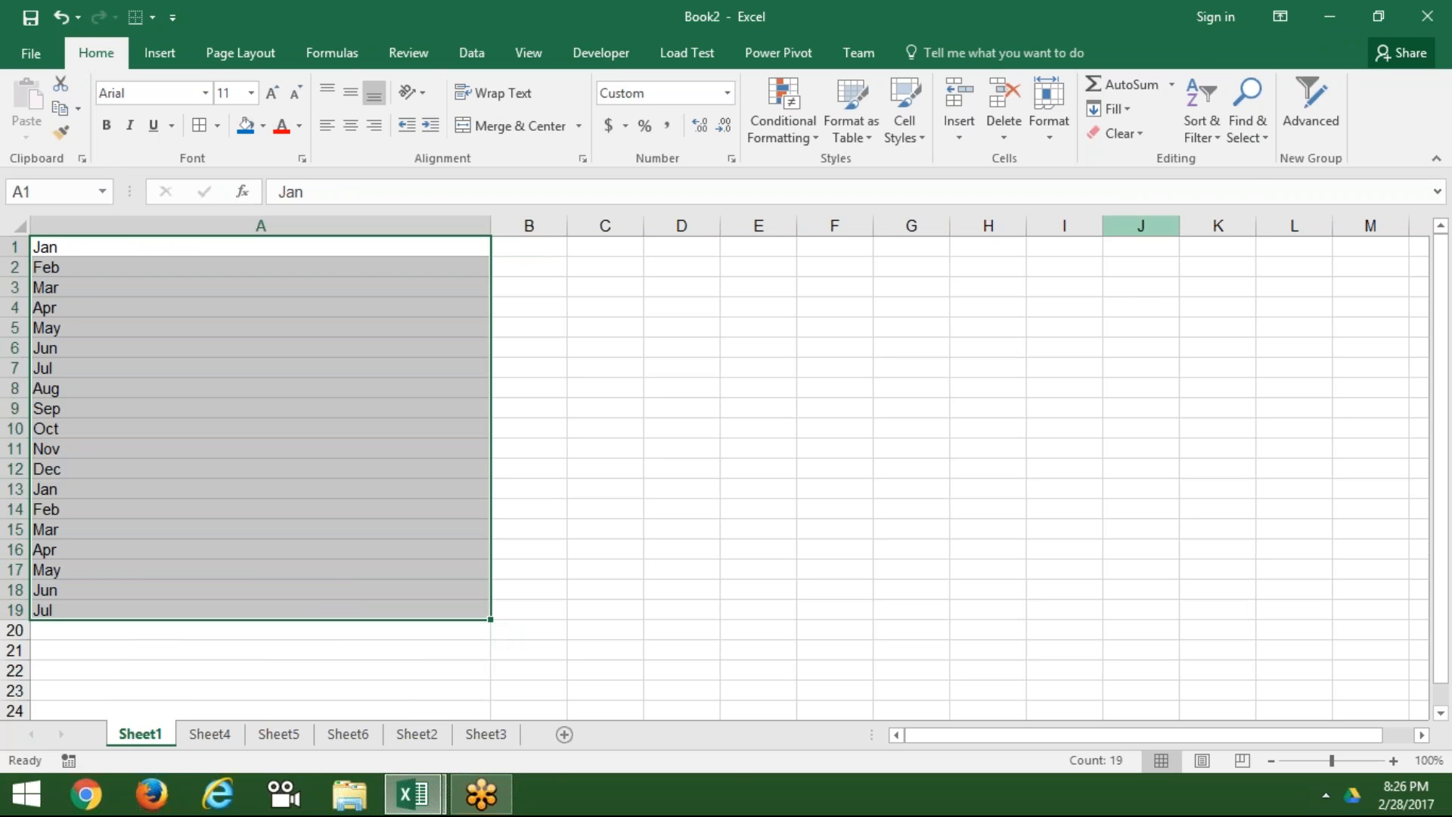
Step: Justify the 19 months into one line in A1 via Fill > Justify, then narrow column A
left_click(1134, 111)
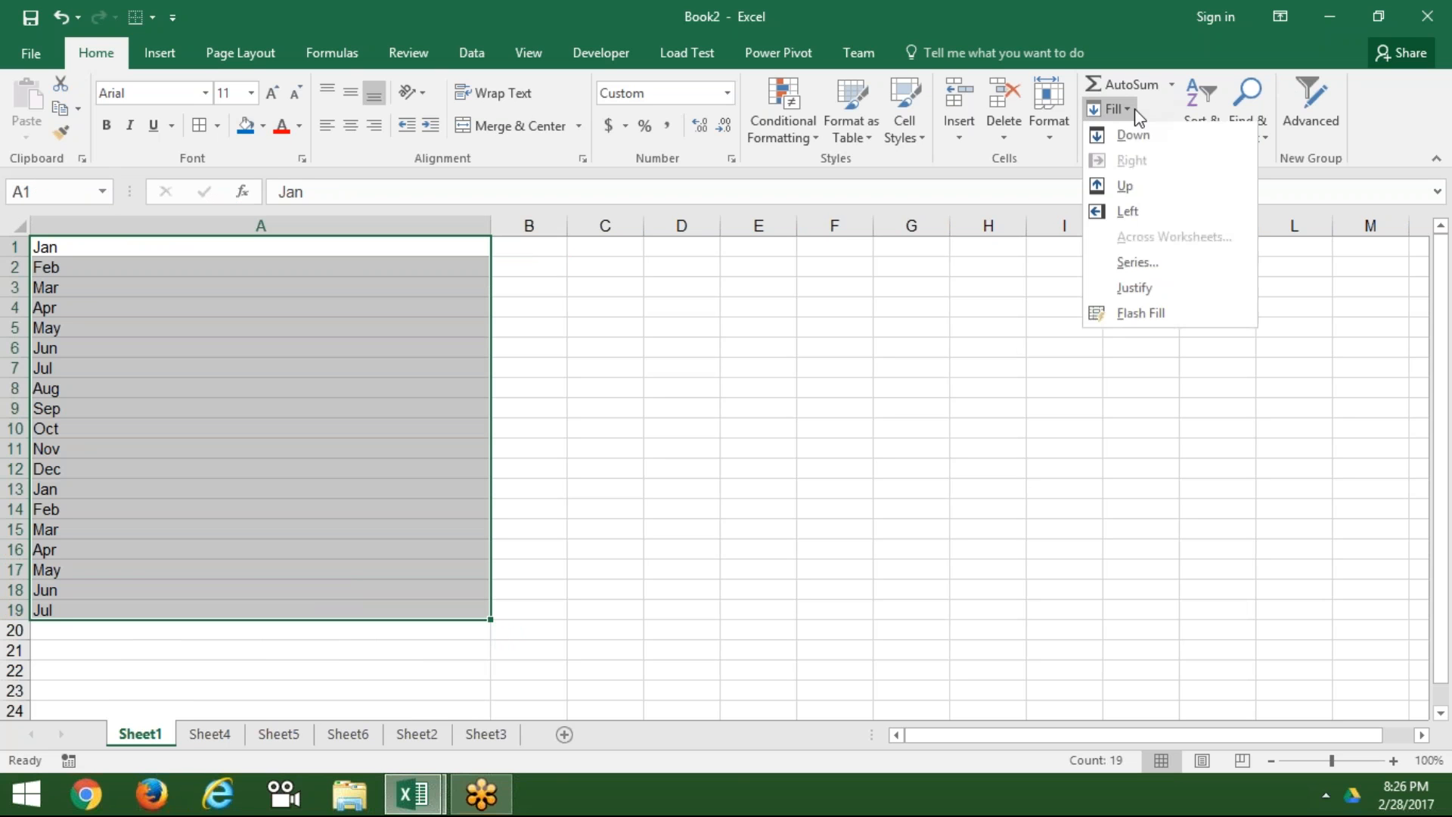
left_click(1148, 290)
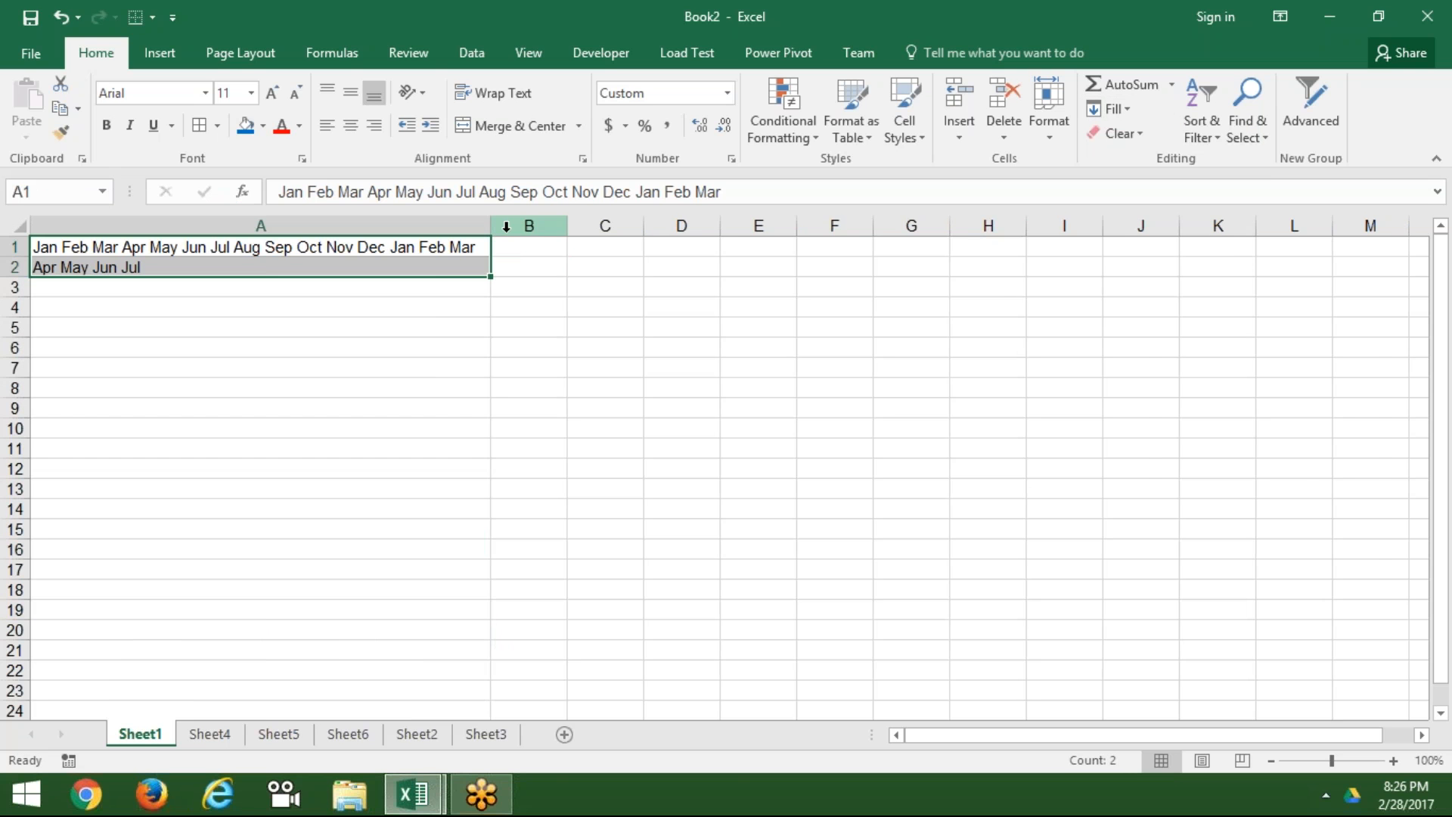
left_click_drag(492, 226, 690, 227)
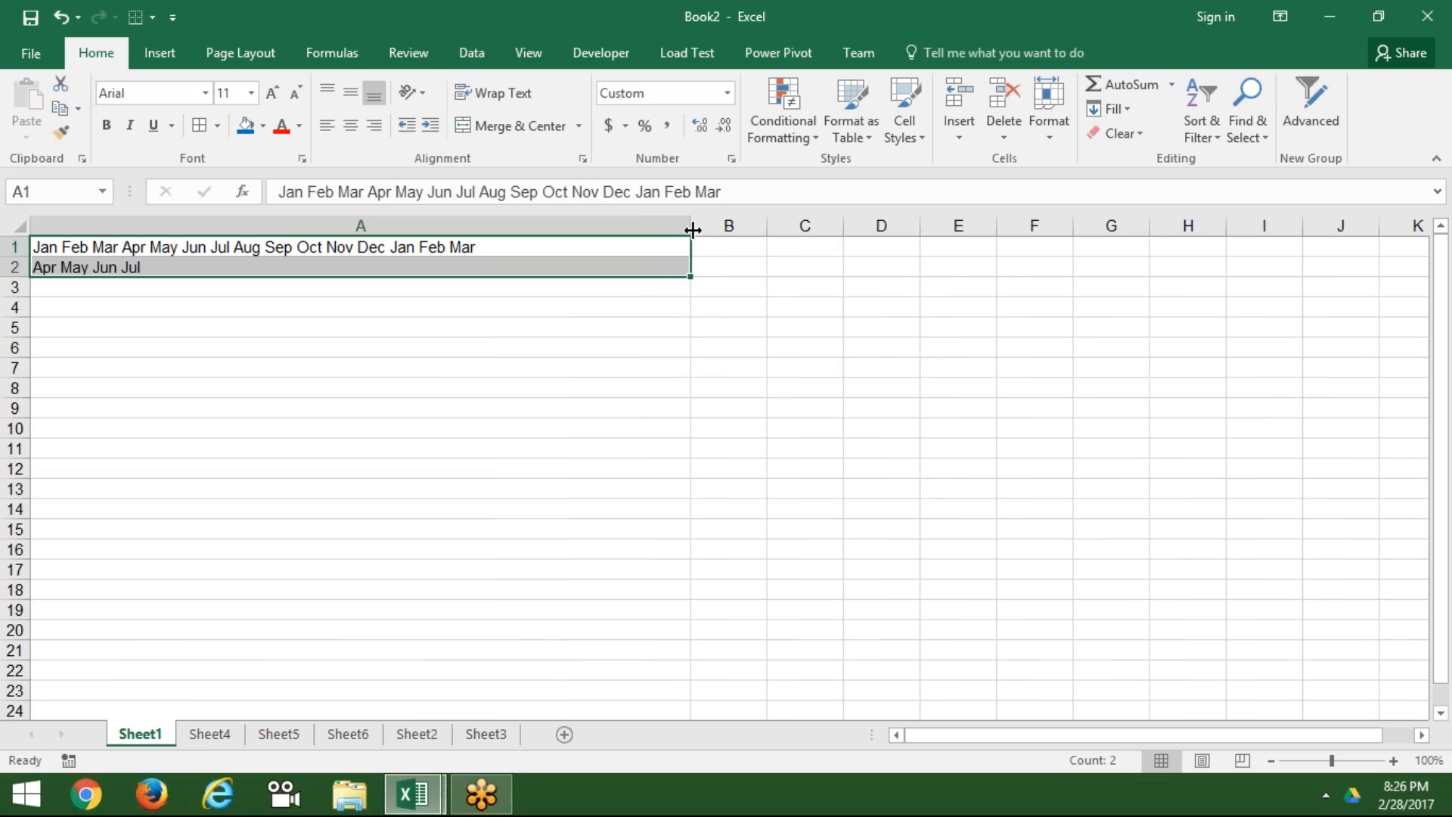
left_click(1127, 109)
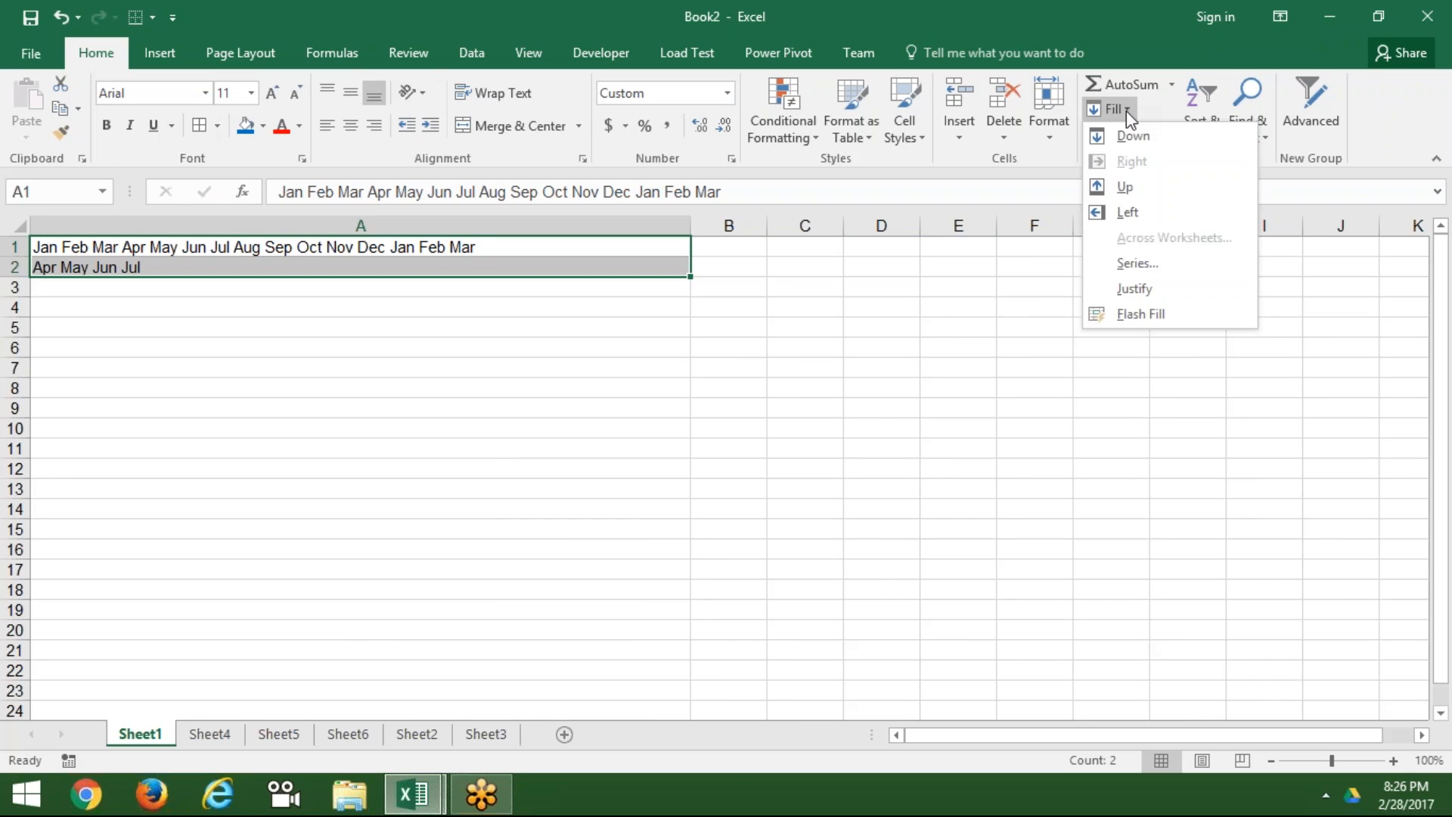
left_click(1133, 289)
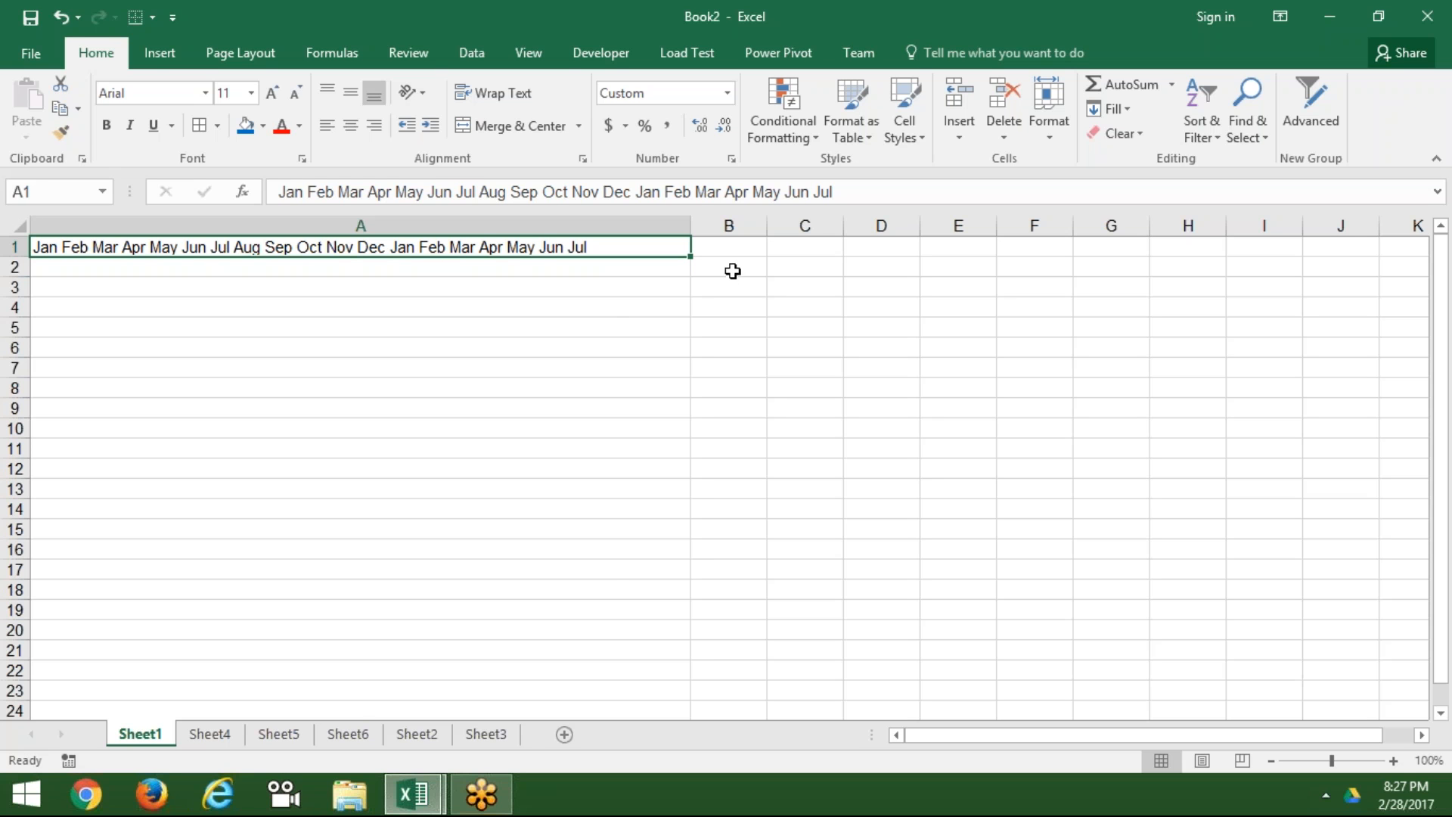
left_click_drag(691, 226, 51, 267)
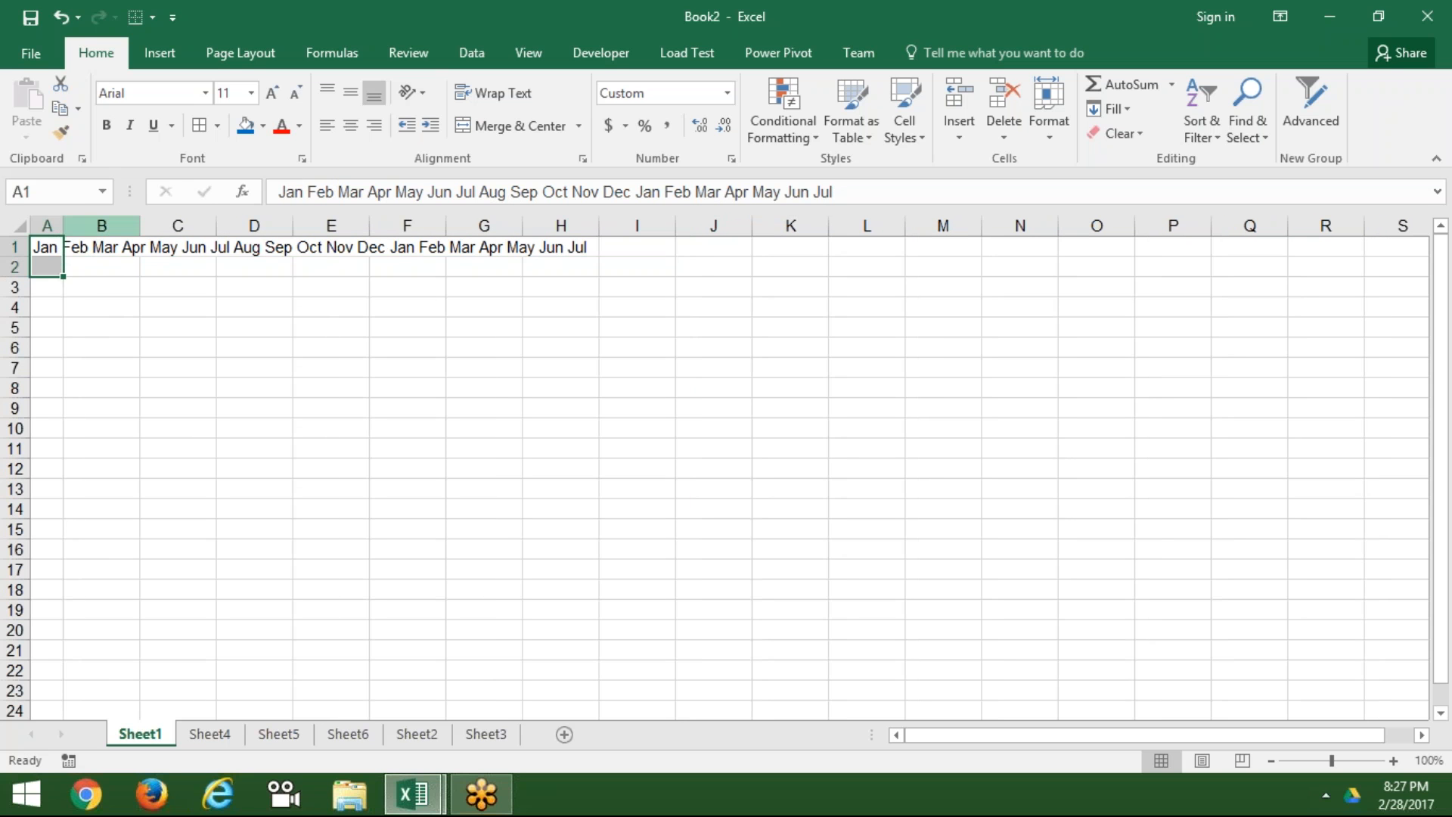
Step: Apply Fill > Justify to the narrow column and accept the warning, splitting months into A1:A19
left_click(1118, 112)
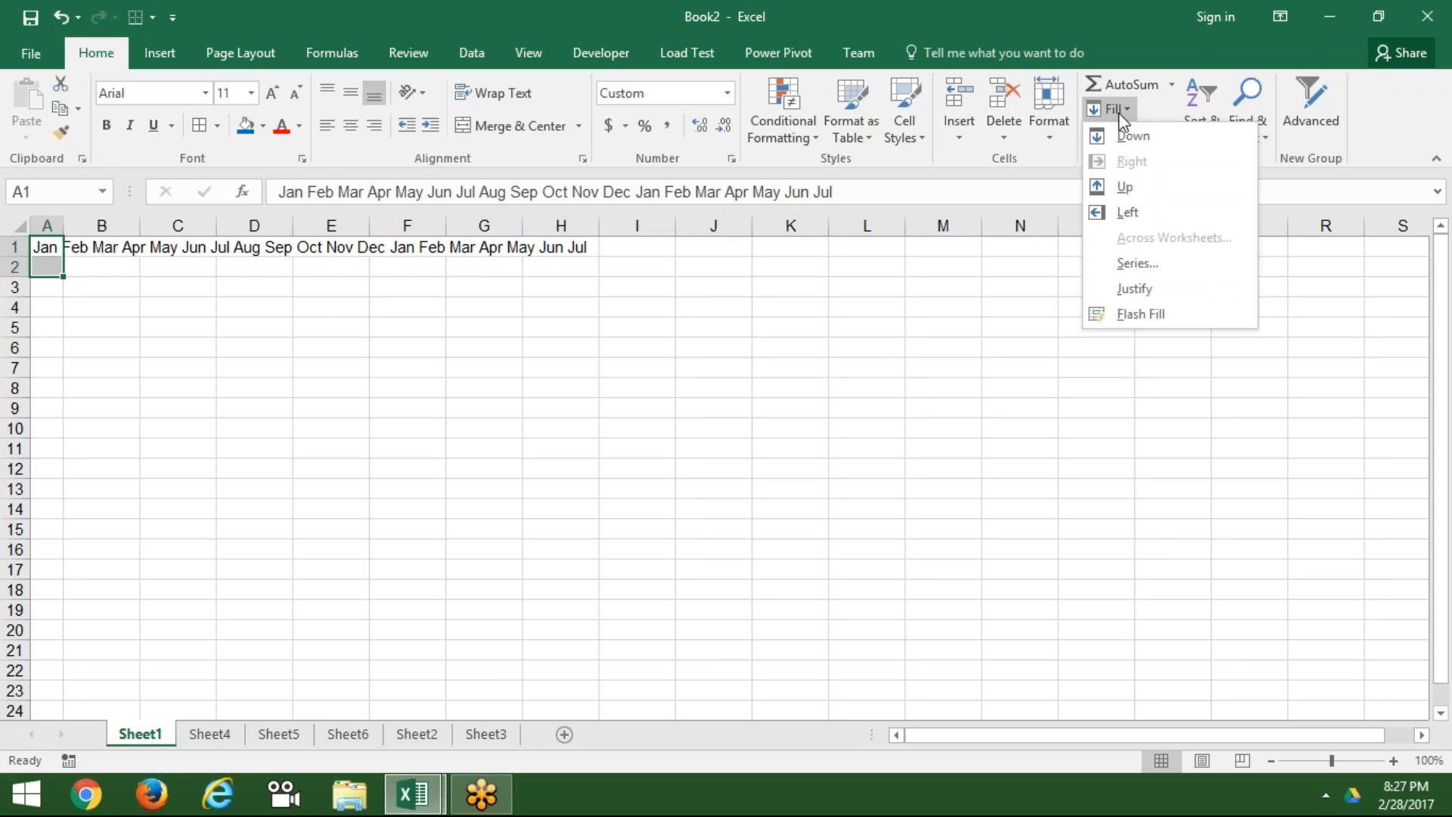
left_click(1139, 283)
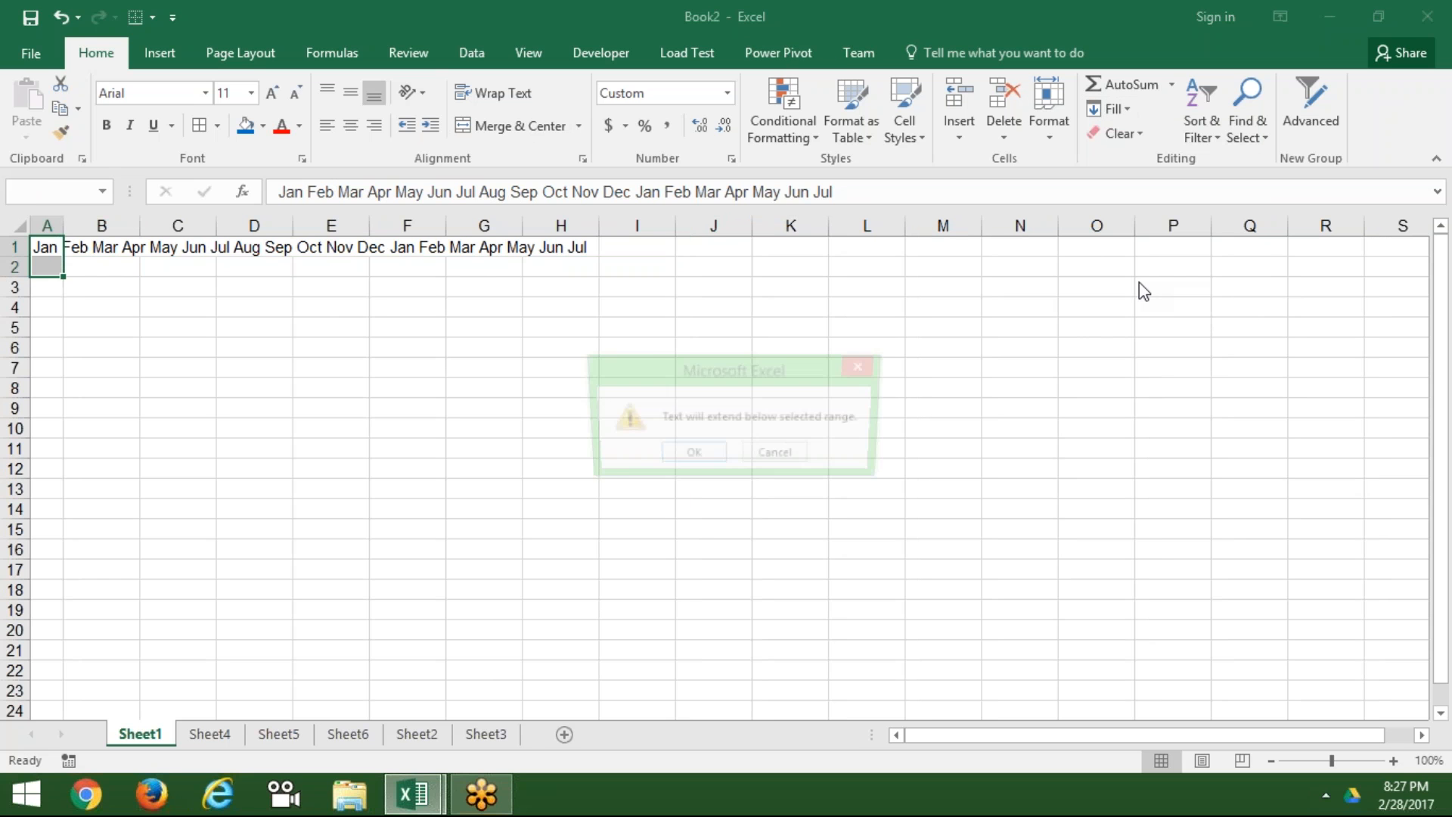
left_click(691, 456)
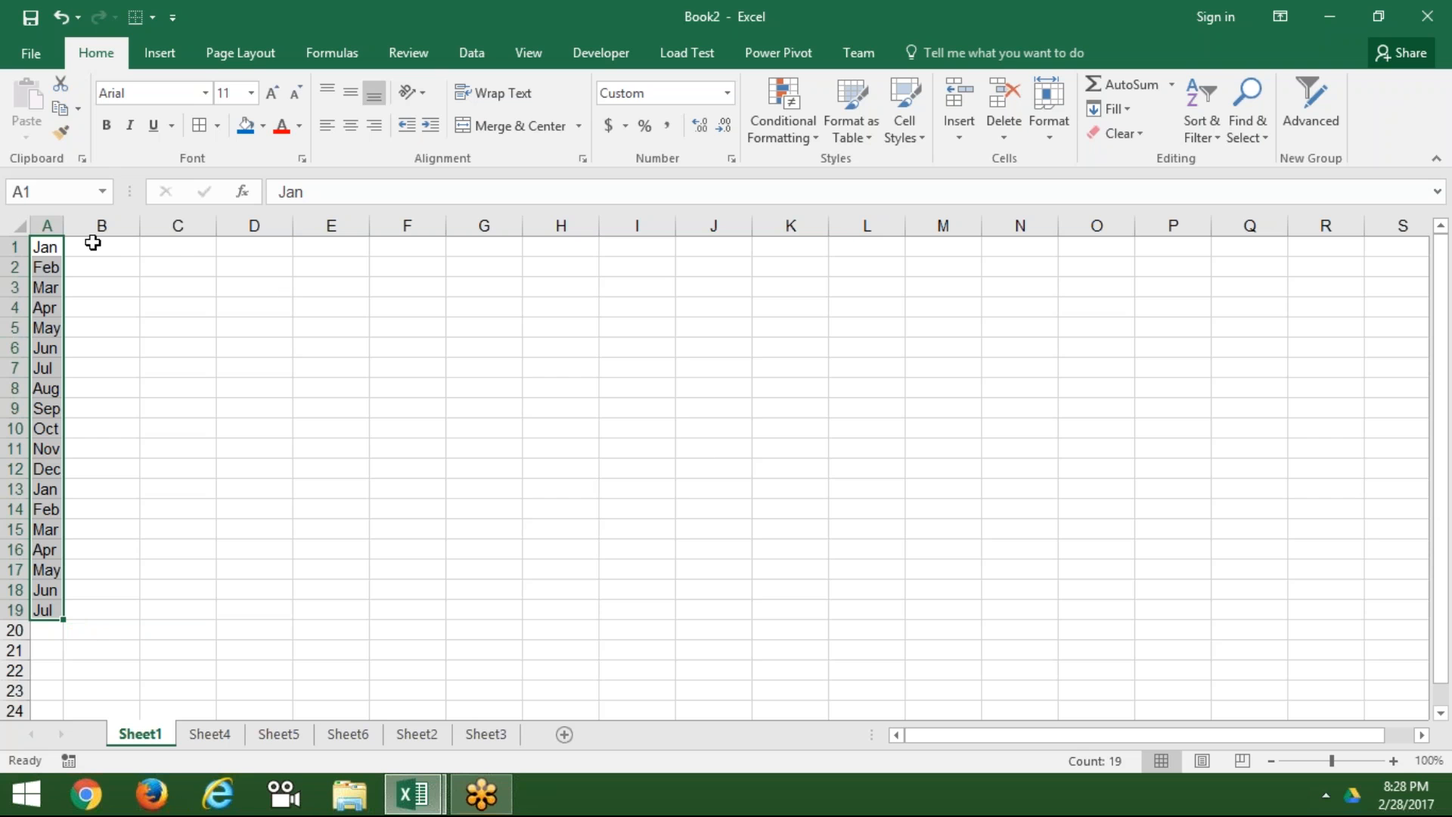
Step: Copy the month list A1:A19 and paste it transposed across row 1 starting at C1
left_click(177, 253)
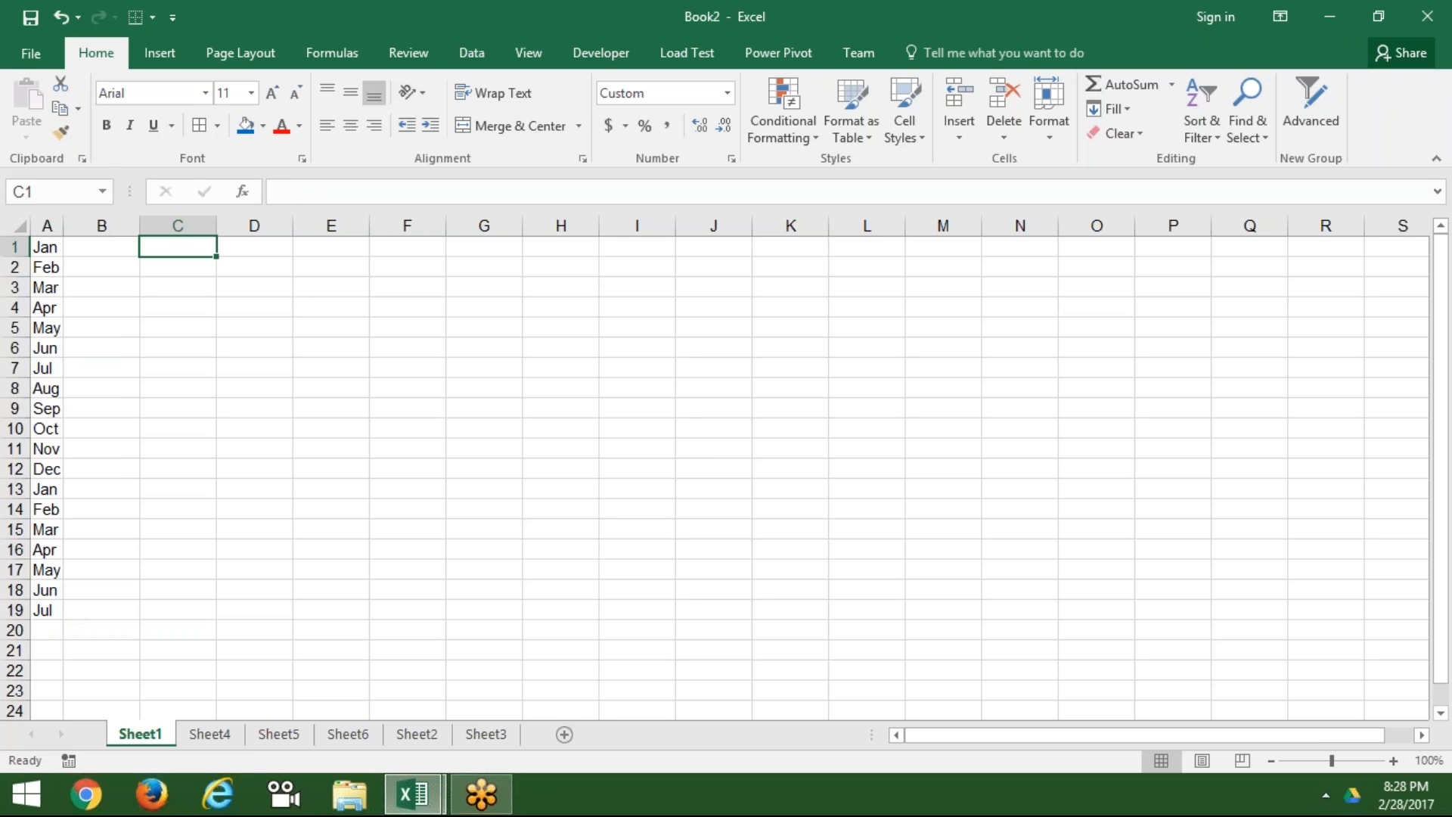
key("ctrl+Home")
key("ctrl+shift+Down")
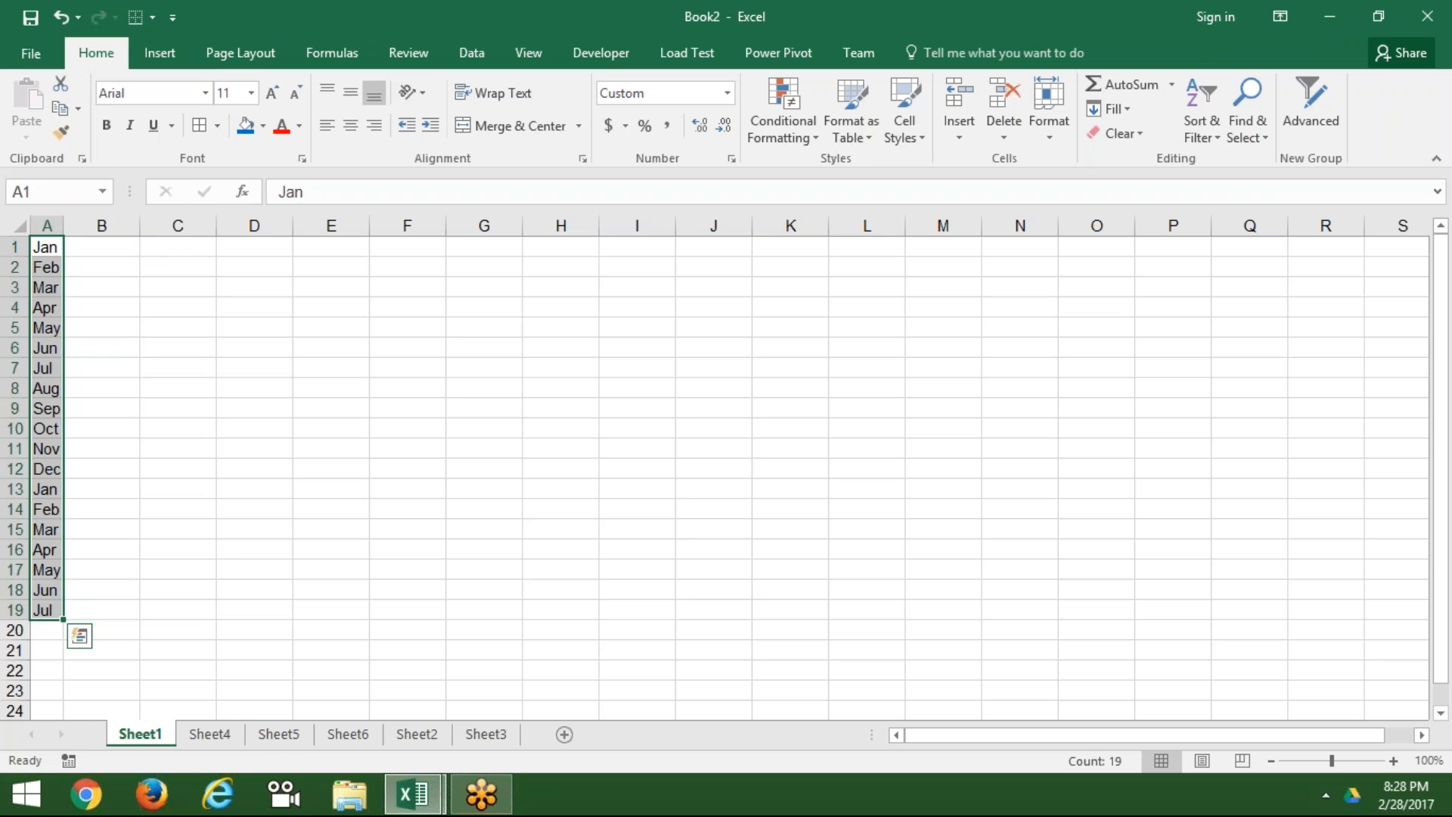
key("ctrl+c")
left_click(183, 246)
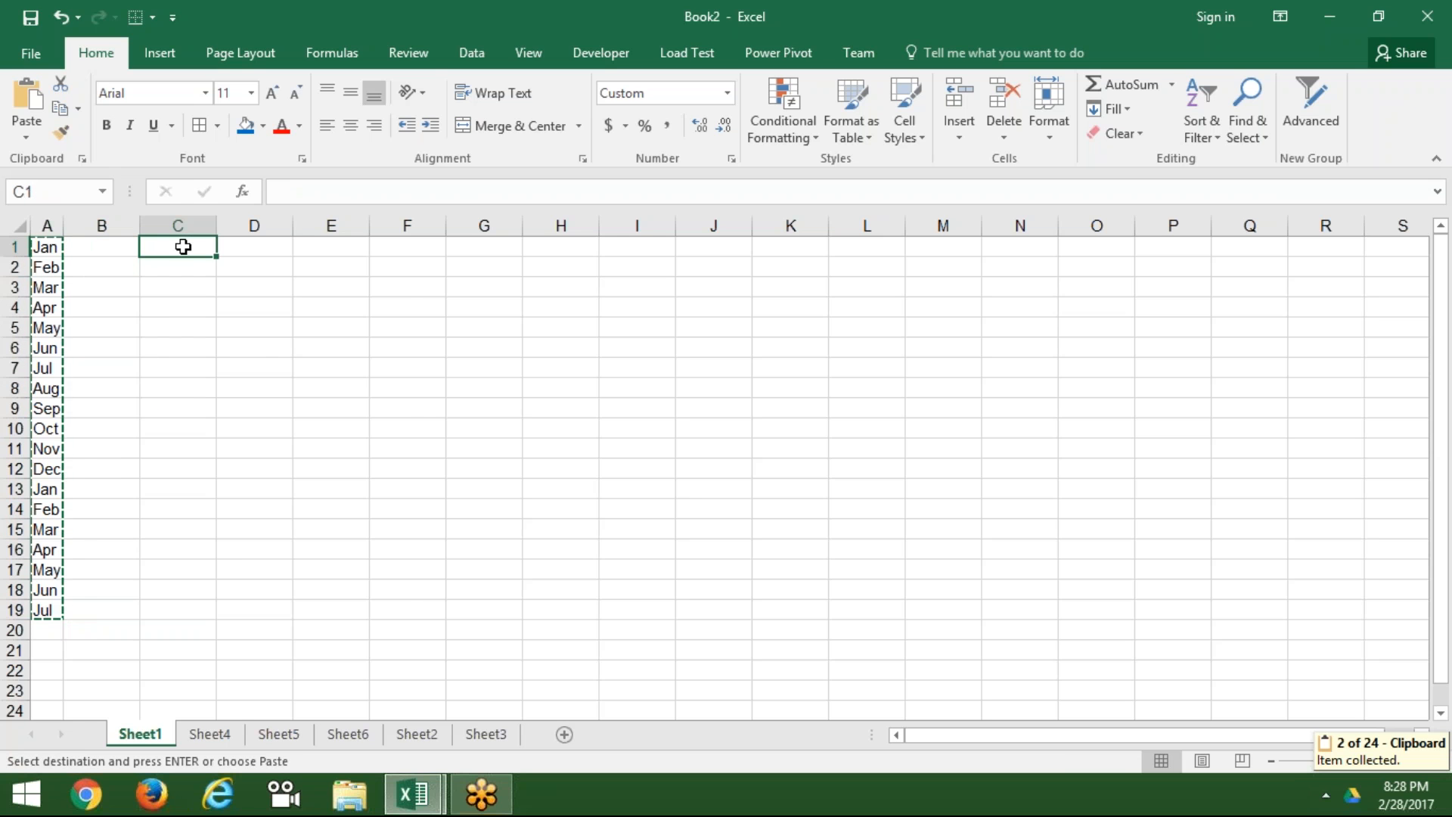
right_click(185, 247)
mouse_move(265, 367)
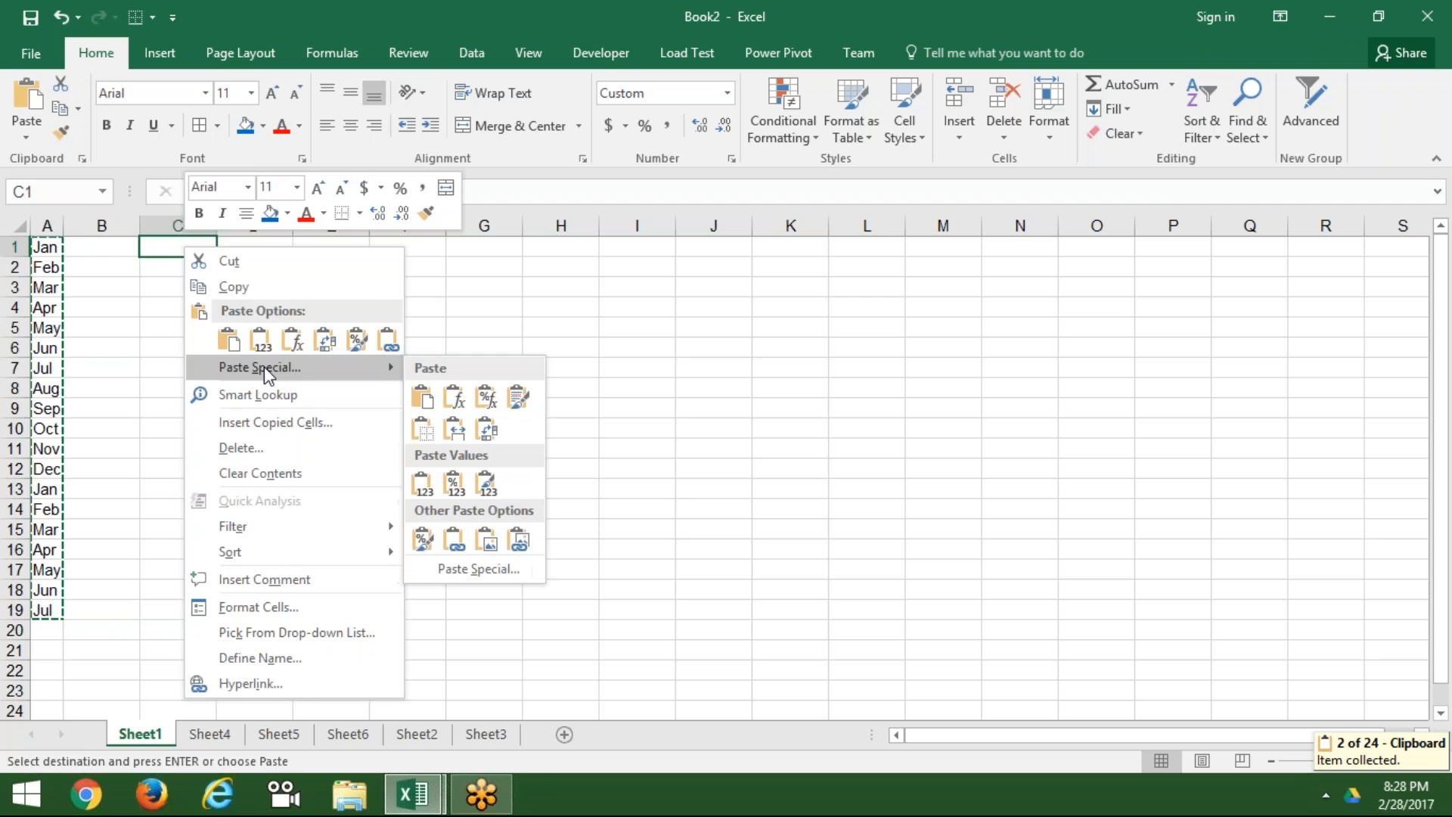
left_click(490, 439)
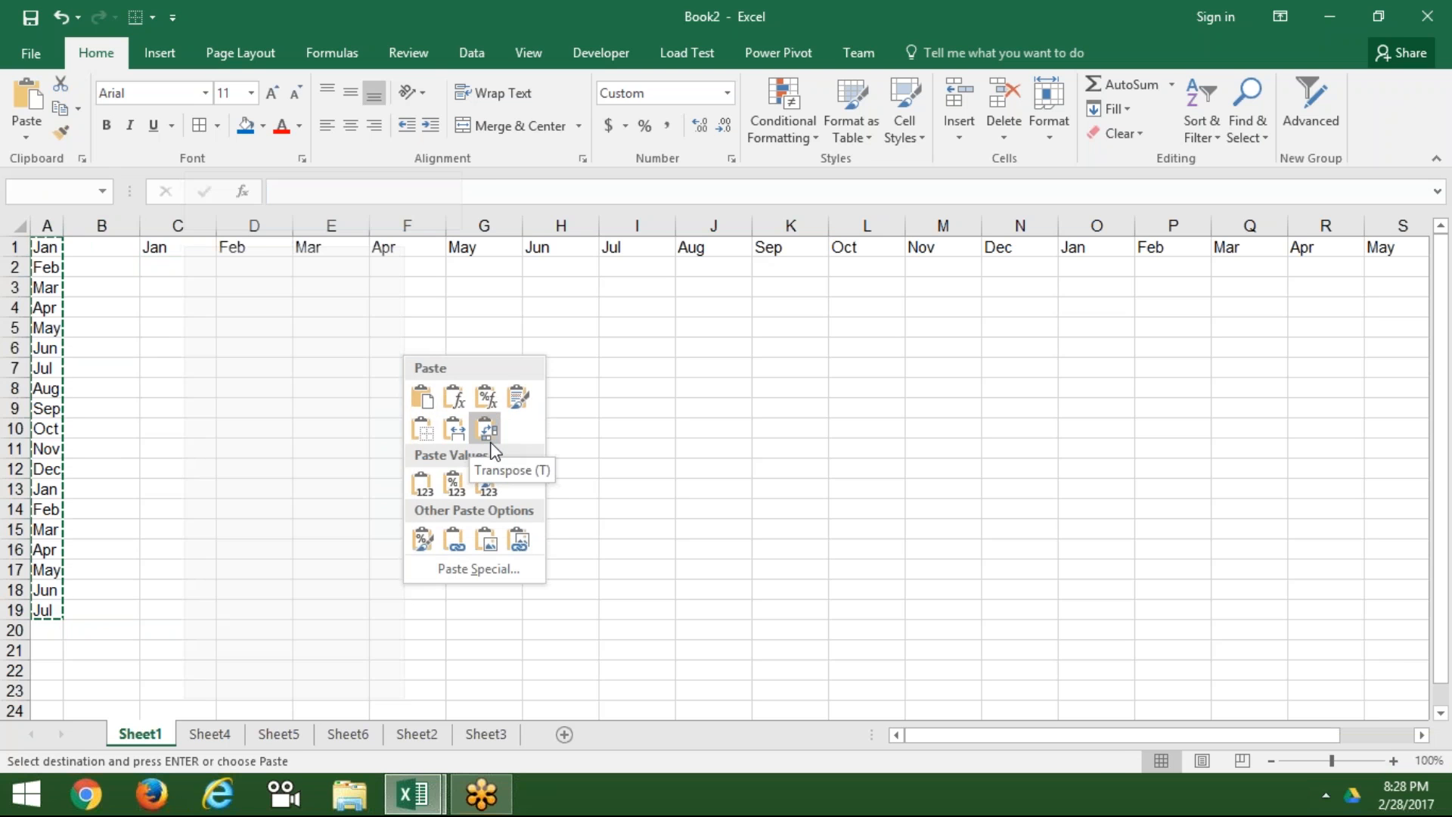
left_click(490, 431)
left_click(250, 286)
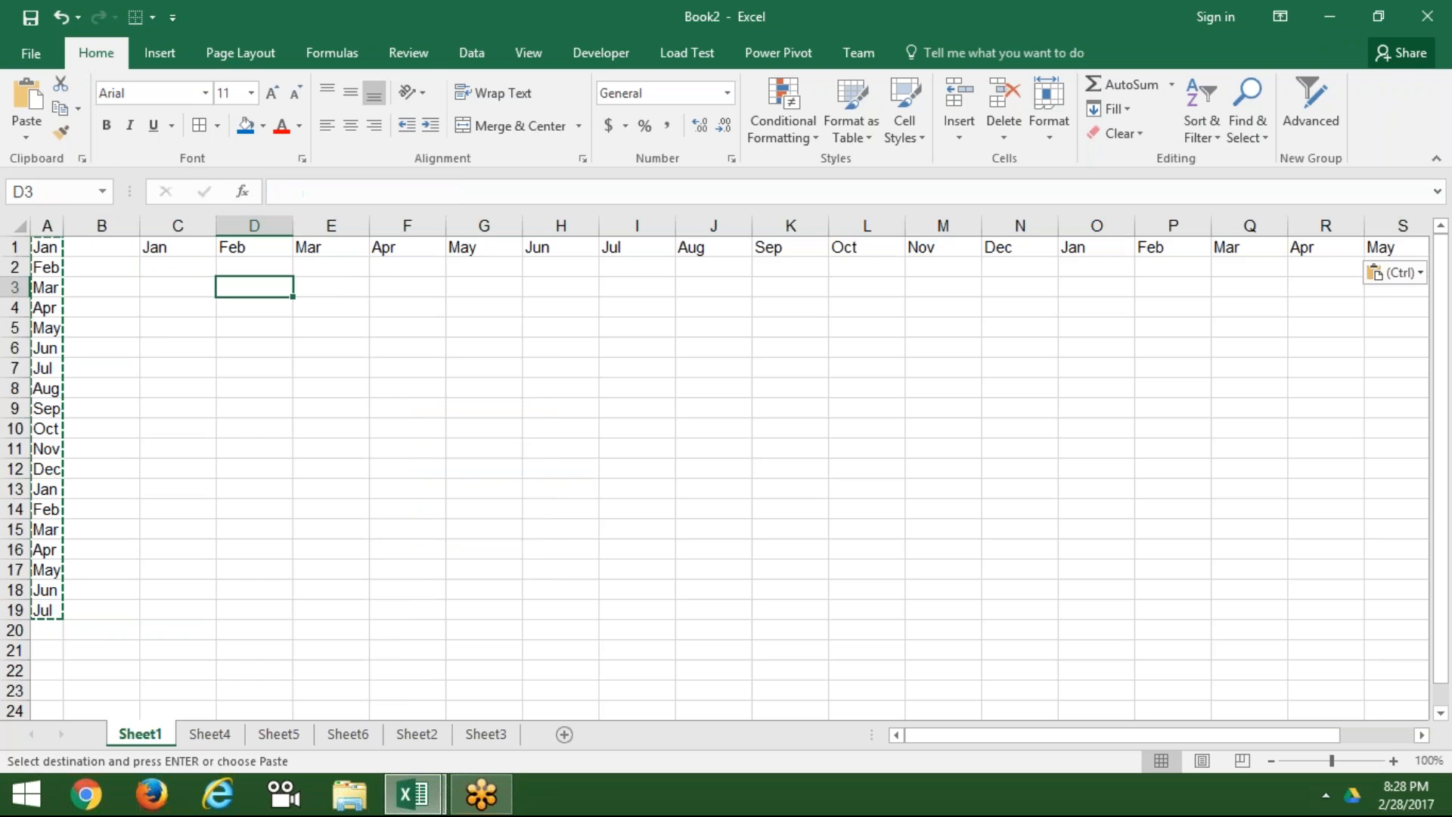
Step: Clear column A, widen column C greatly, and select the months in C1:U1
left_click_drag(58, 229, 56, 229)
left_click(47, 225)
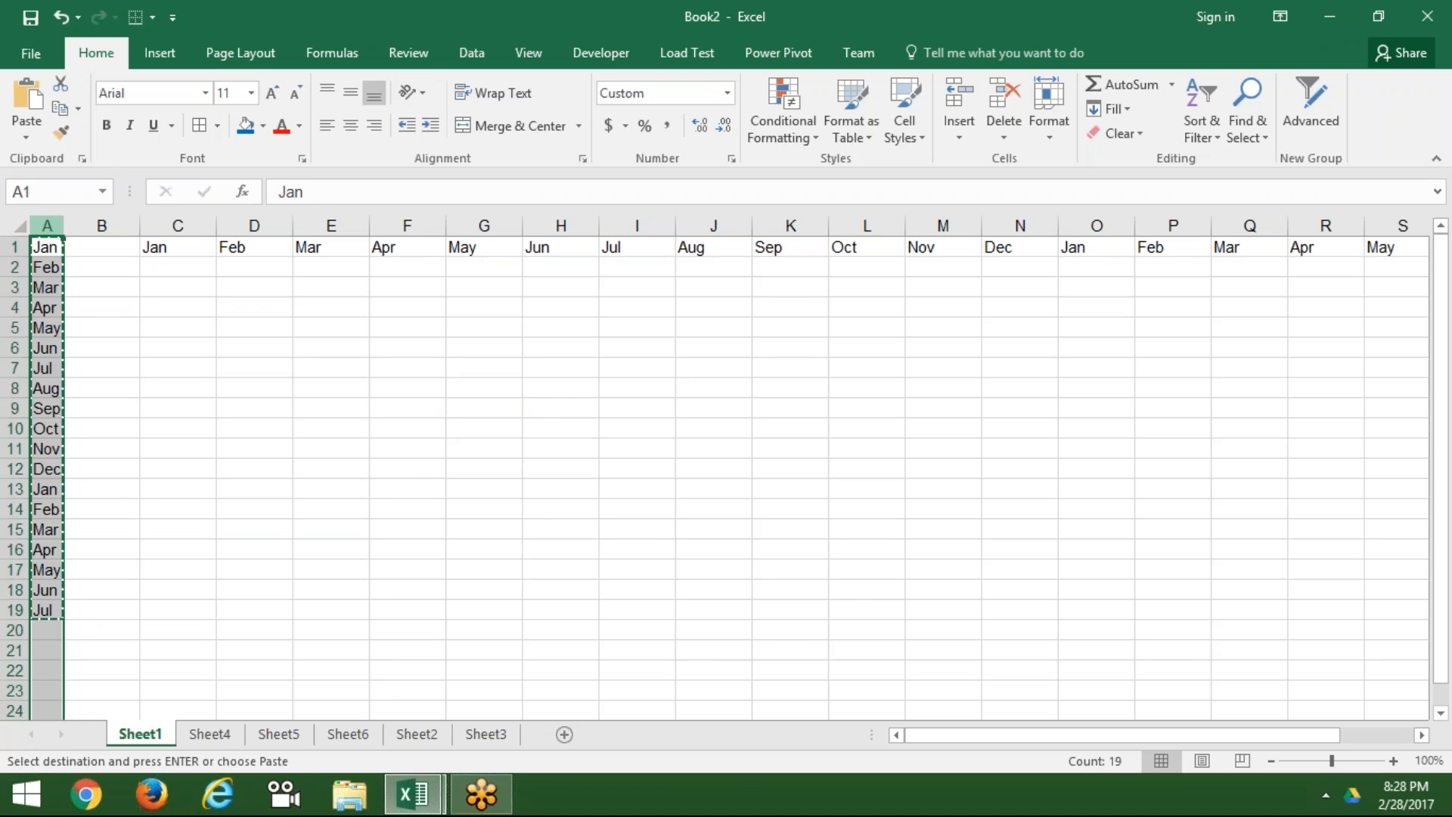
key("Delete")
left_click_drag(217, 226, 1396, 179)
left_click(698, 247)
left_click_drag(401, 247, 1422, 249)
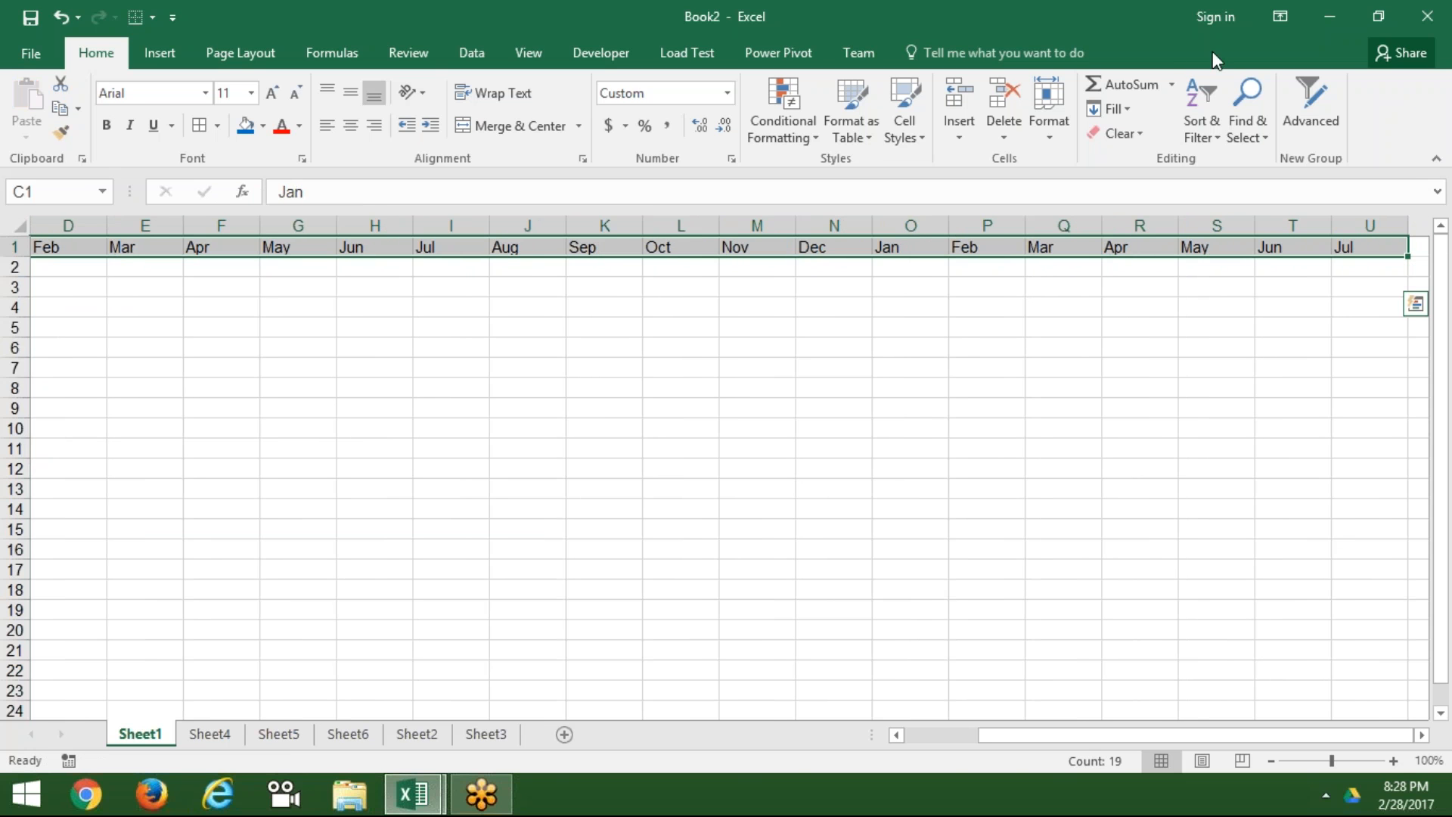
Step: Apply Fill > Justify to the month row C1:U1, then click an empty cell
left_click(1127, 110)
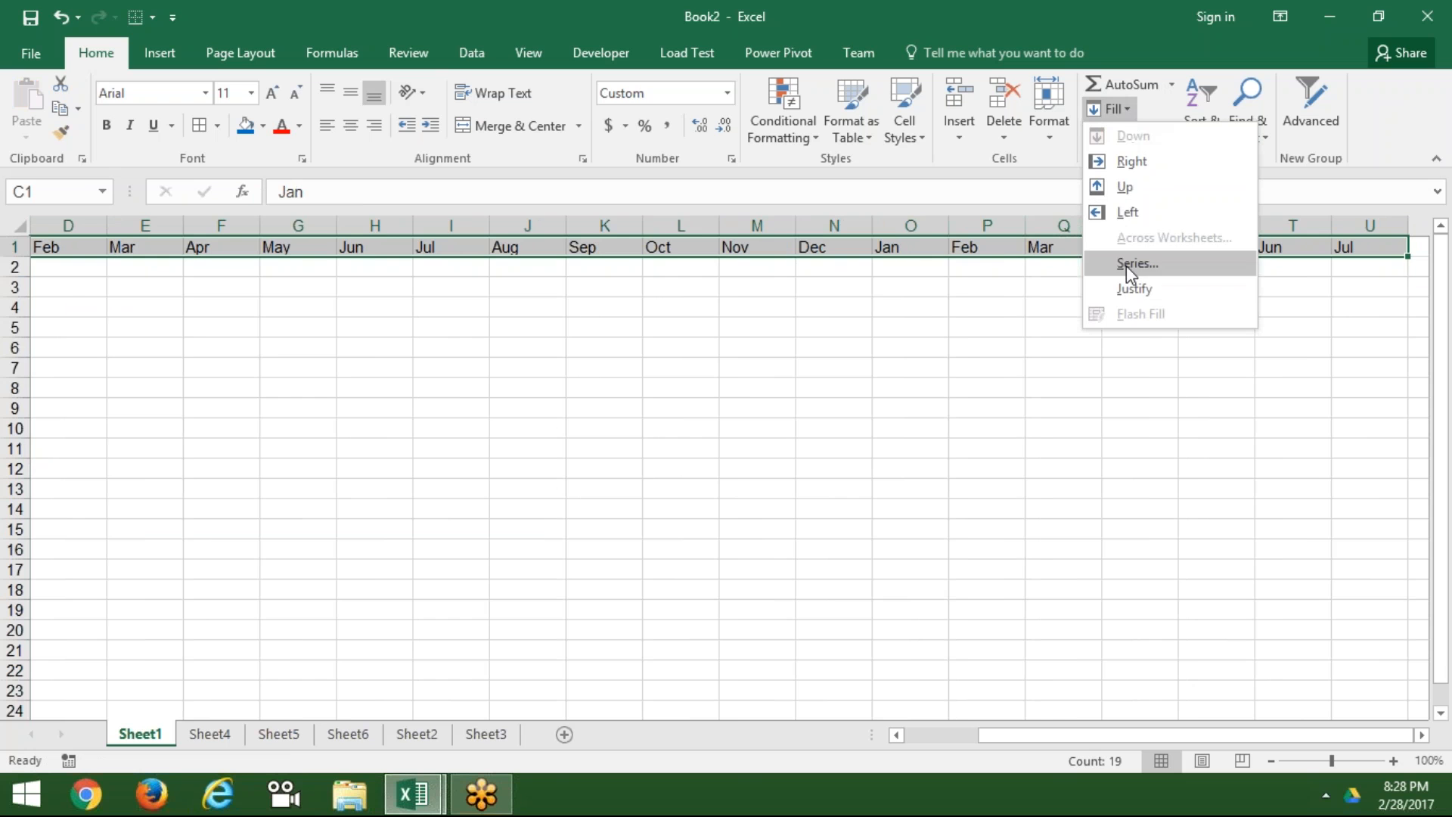
left_click(1134, 289)
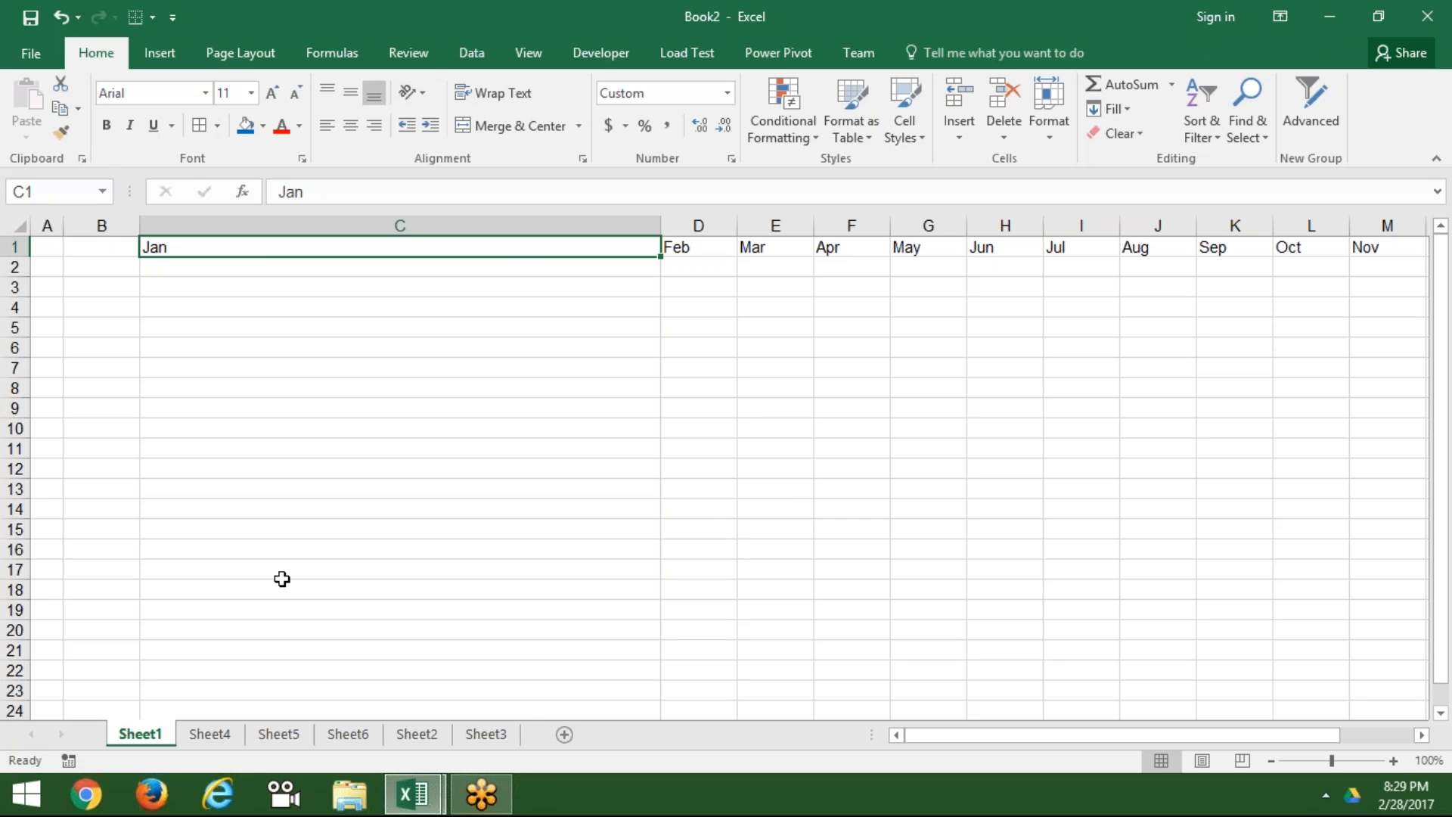
left_click(115, 418)
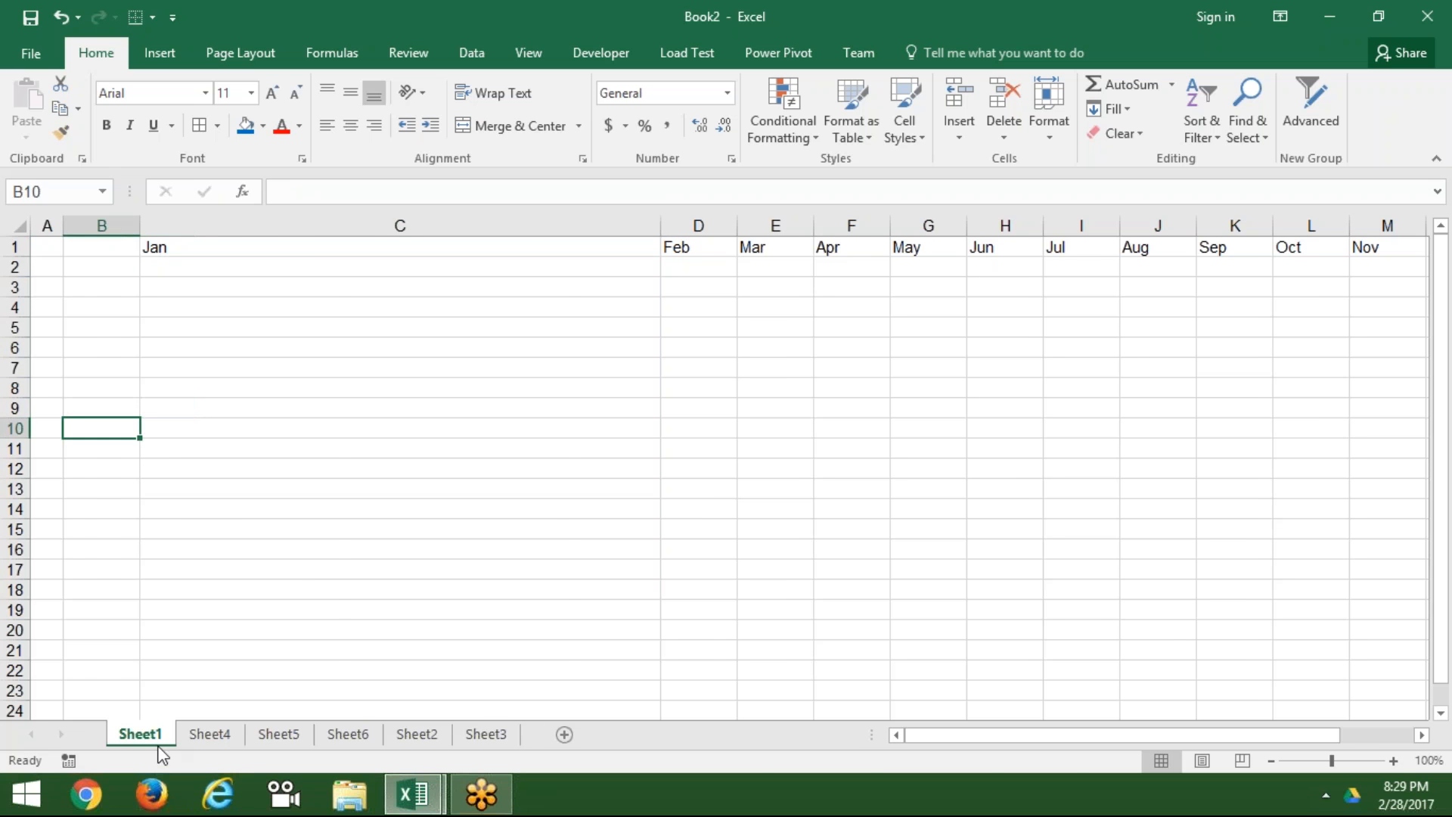
Step: On Sheet4, type 1 and 2 into D4:D5, then return to D4
left_click(209, 734)
left_click(311, 271)
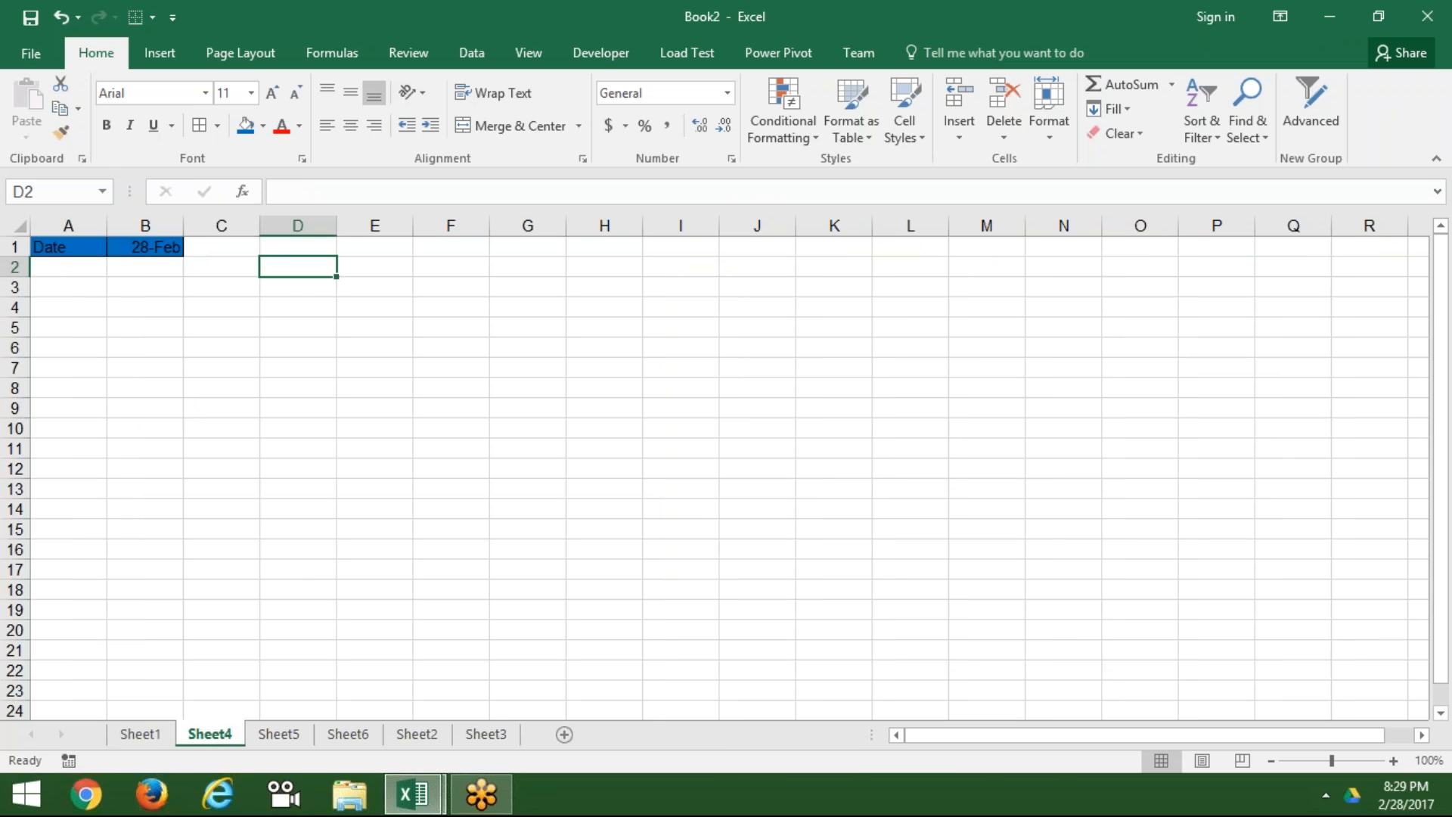
left_click(314, 308)
type("1")
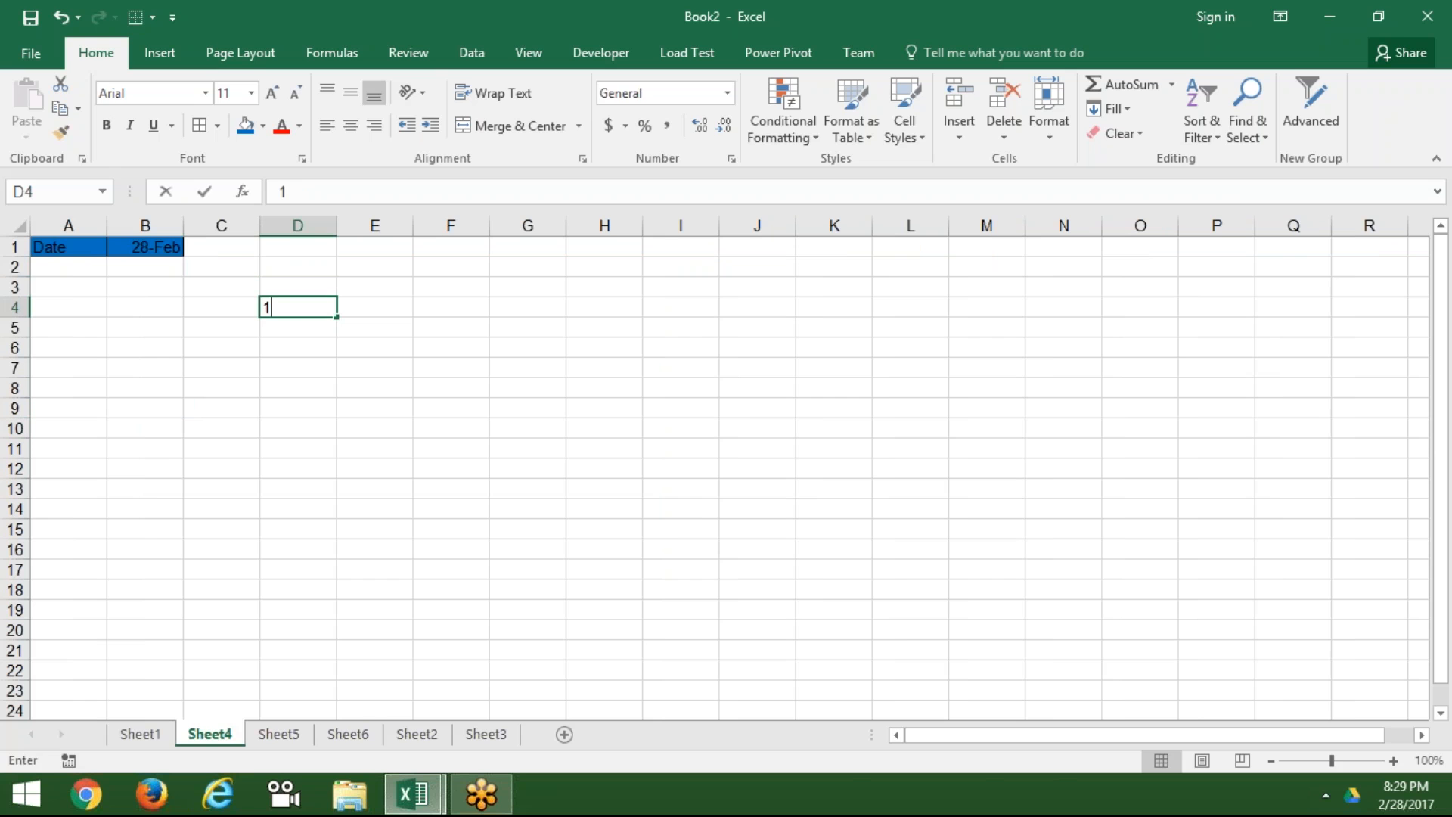
key("Return")
type("2")
key("Up")
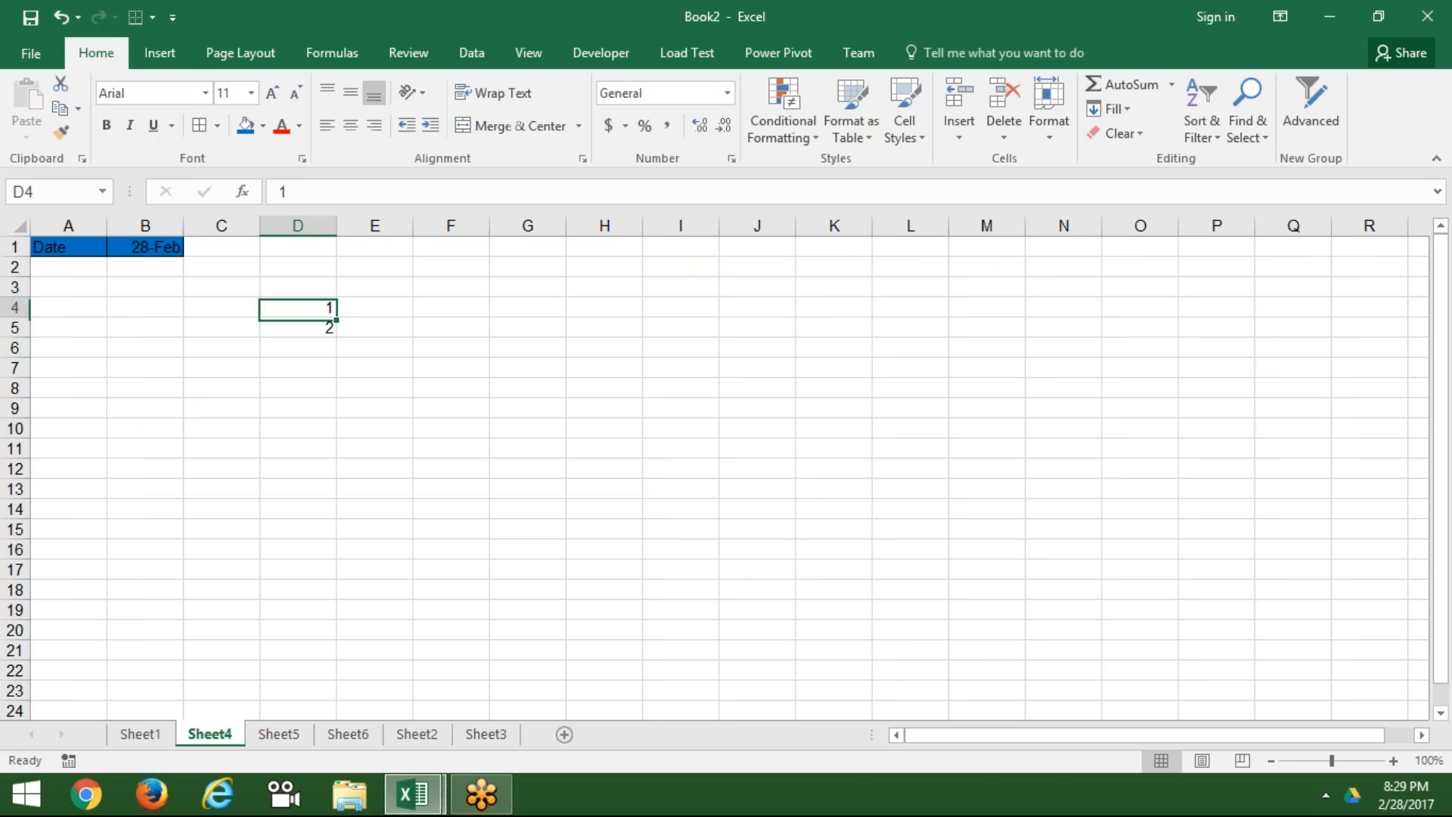
key("Up")
key("Down")
Step: Re-enter D4:D6 as text values '1, '2 and '3
type("'1")
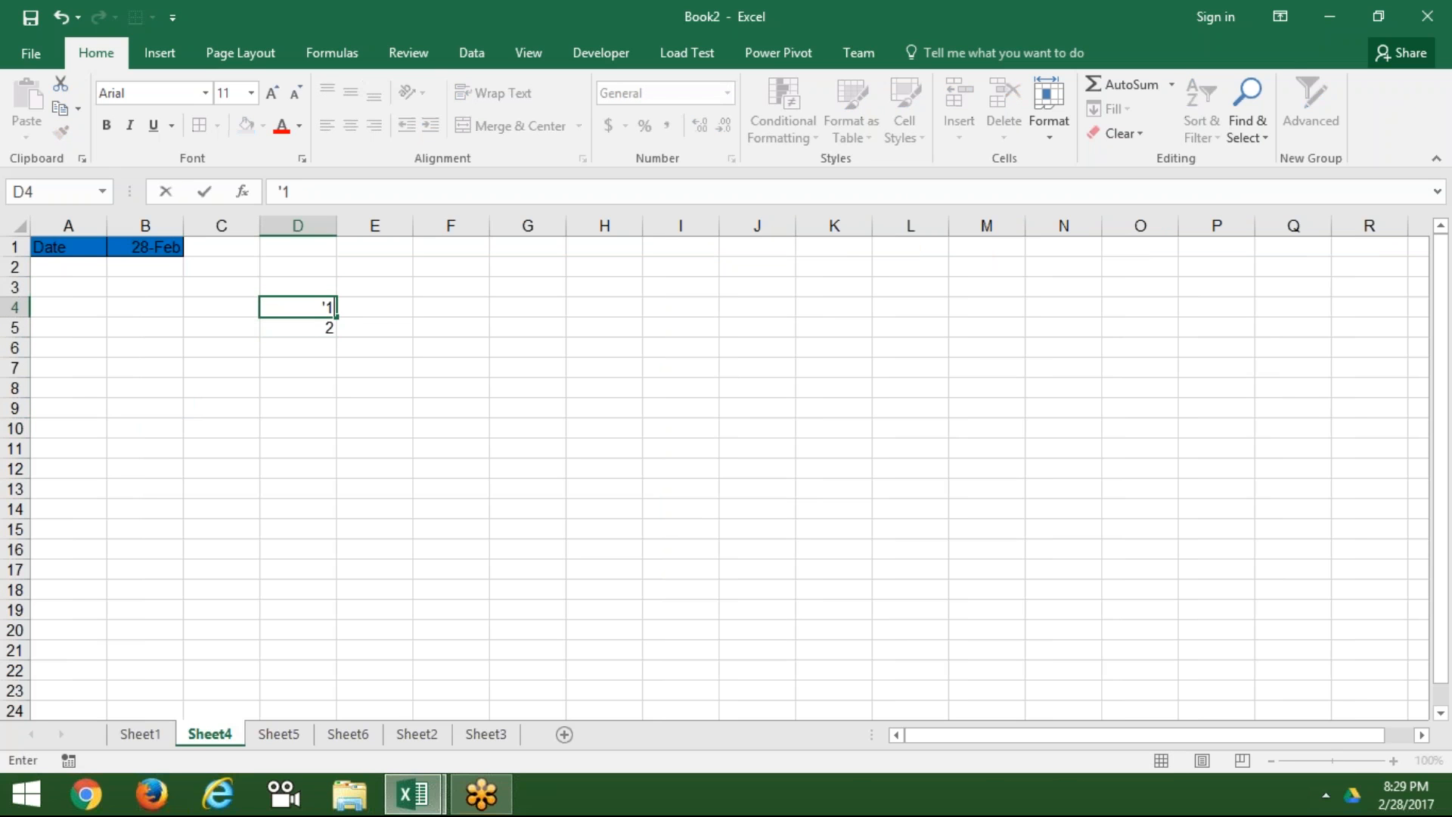
key("Return")
type("'2")
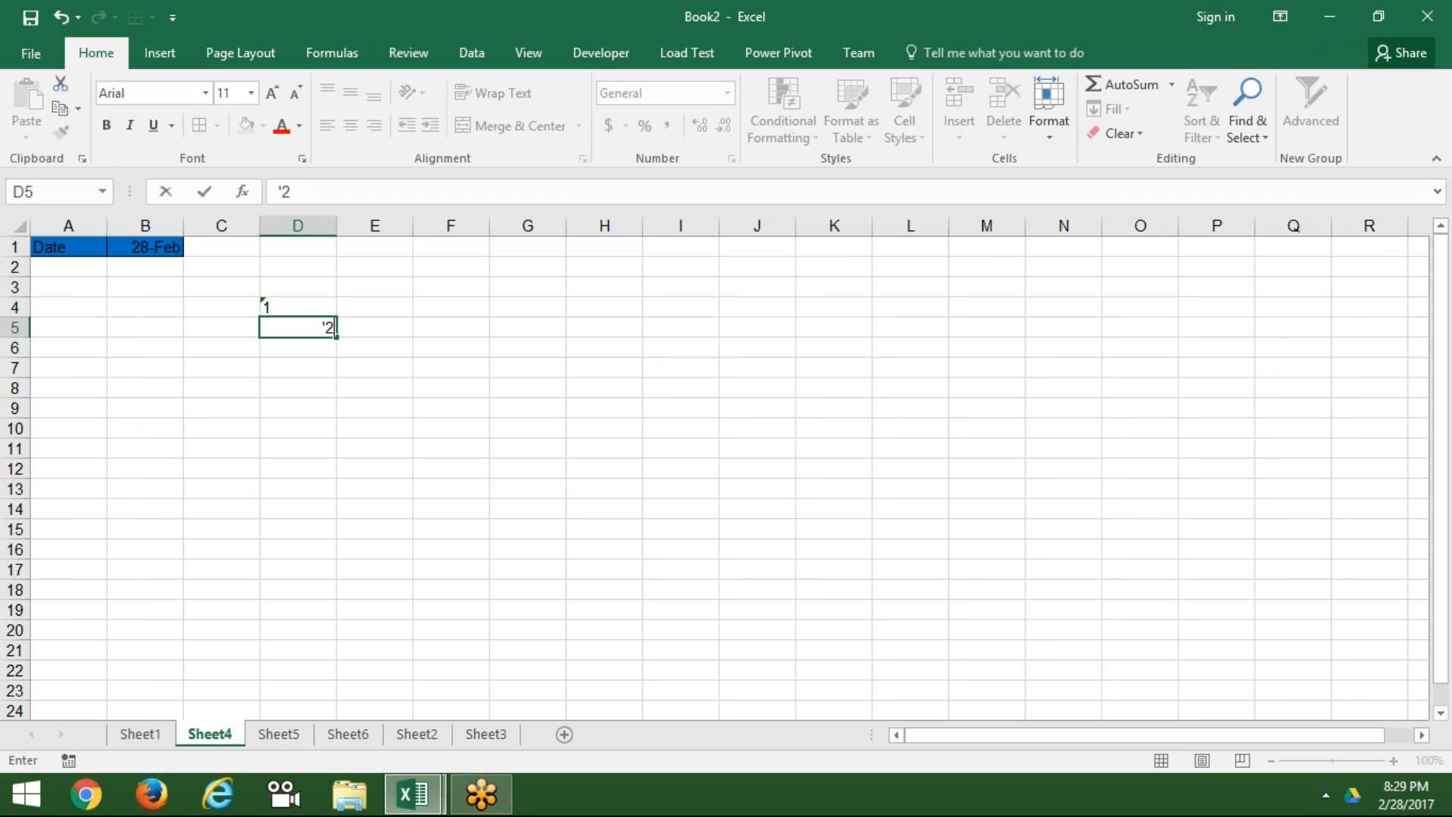
key("Return")
type("'3")
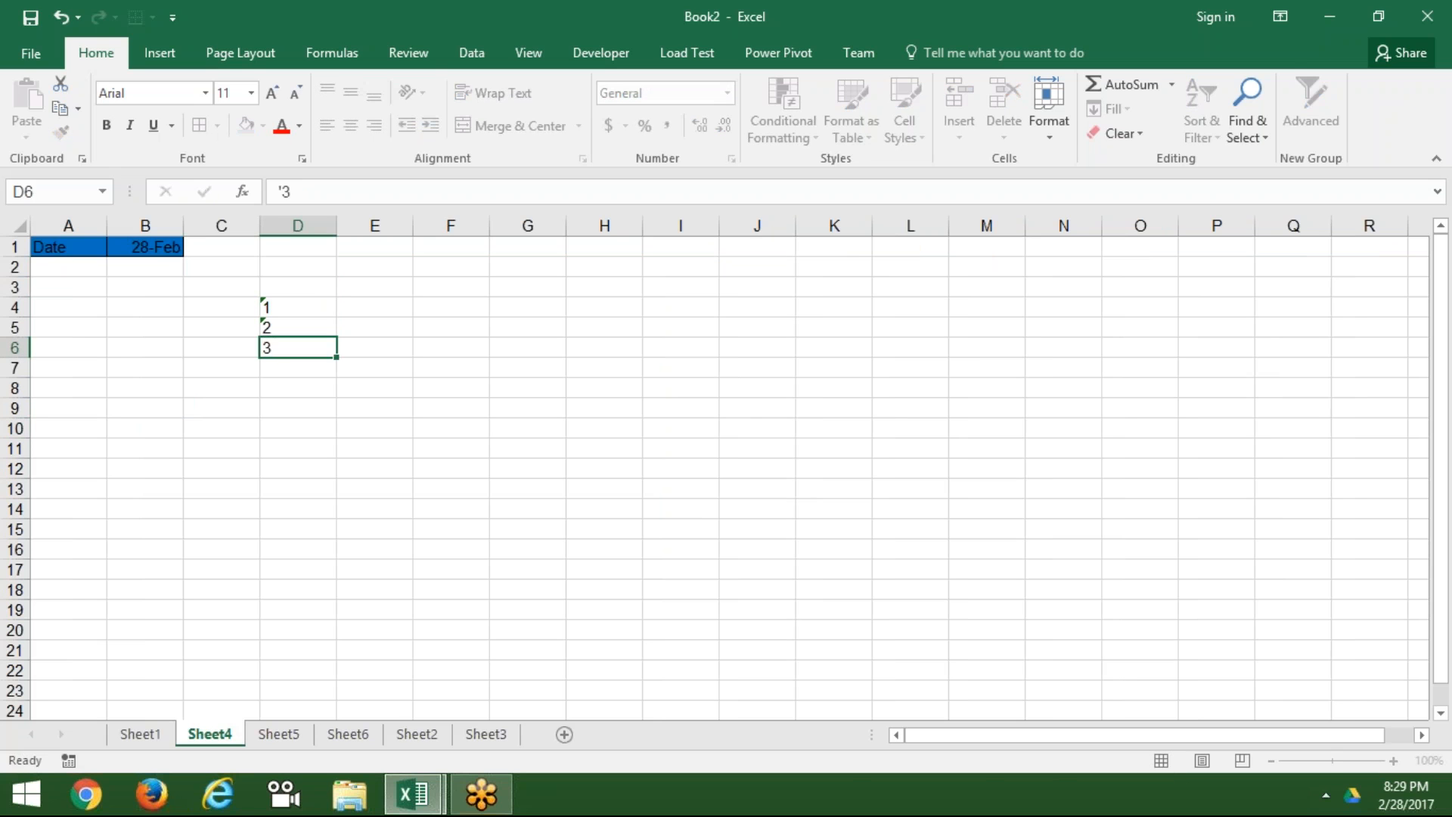
key("Return")
Step: Select D4:D6, widen column D, and justify them into '1 2 3' in D4
left_click_drag(311, 308, 305, 340)
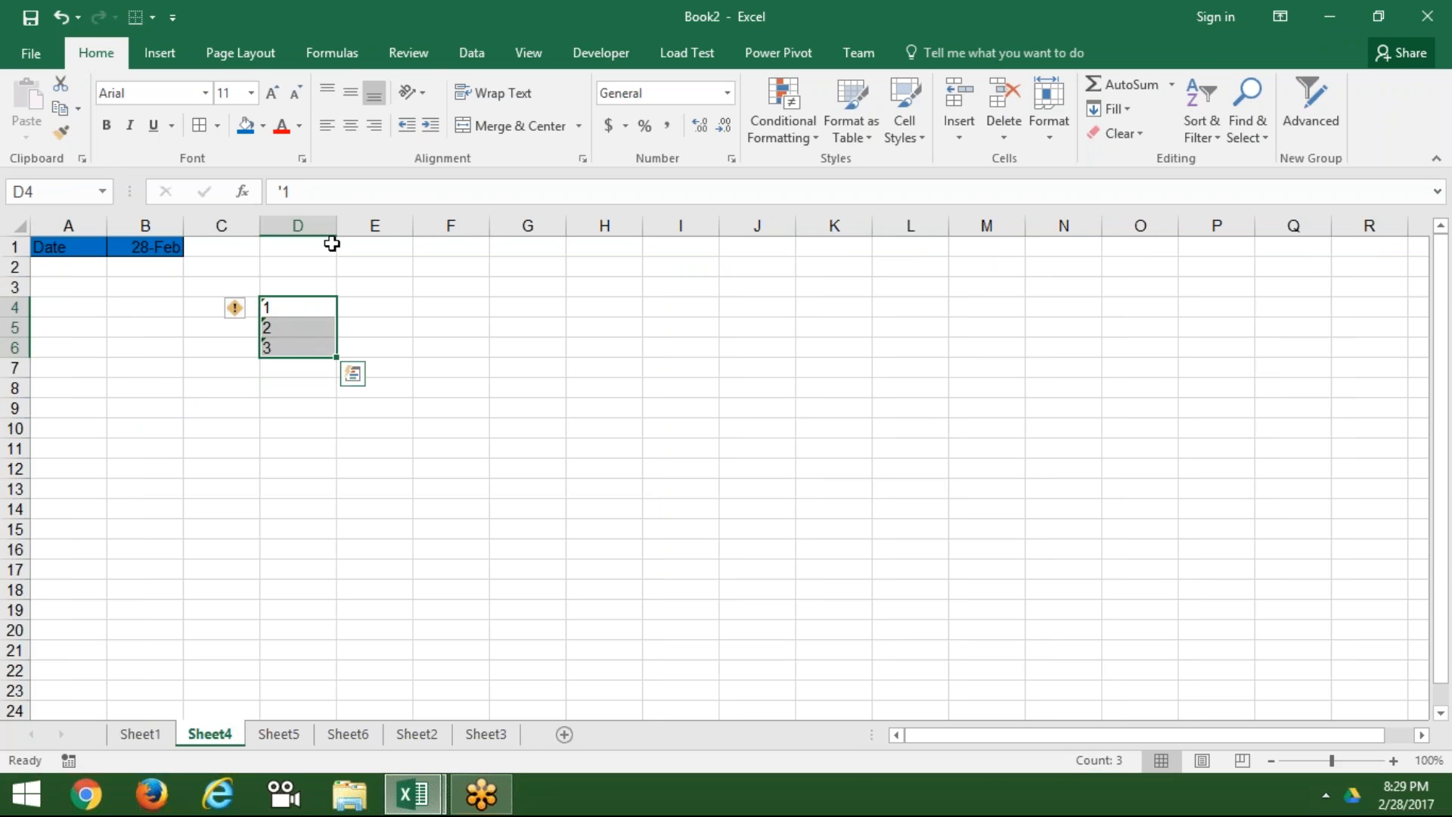
left_click_drag(332, 229, 469, 228)
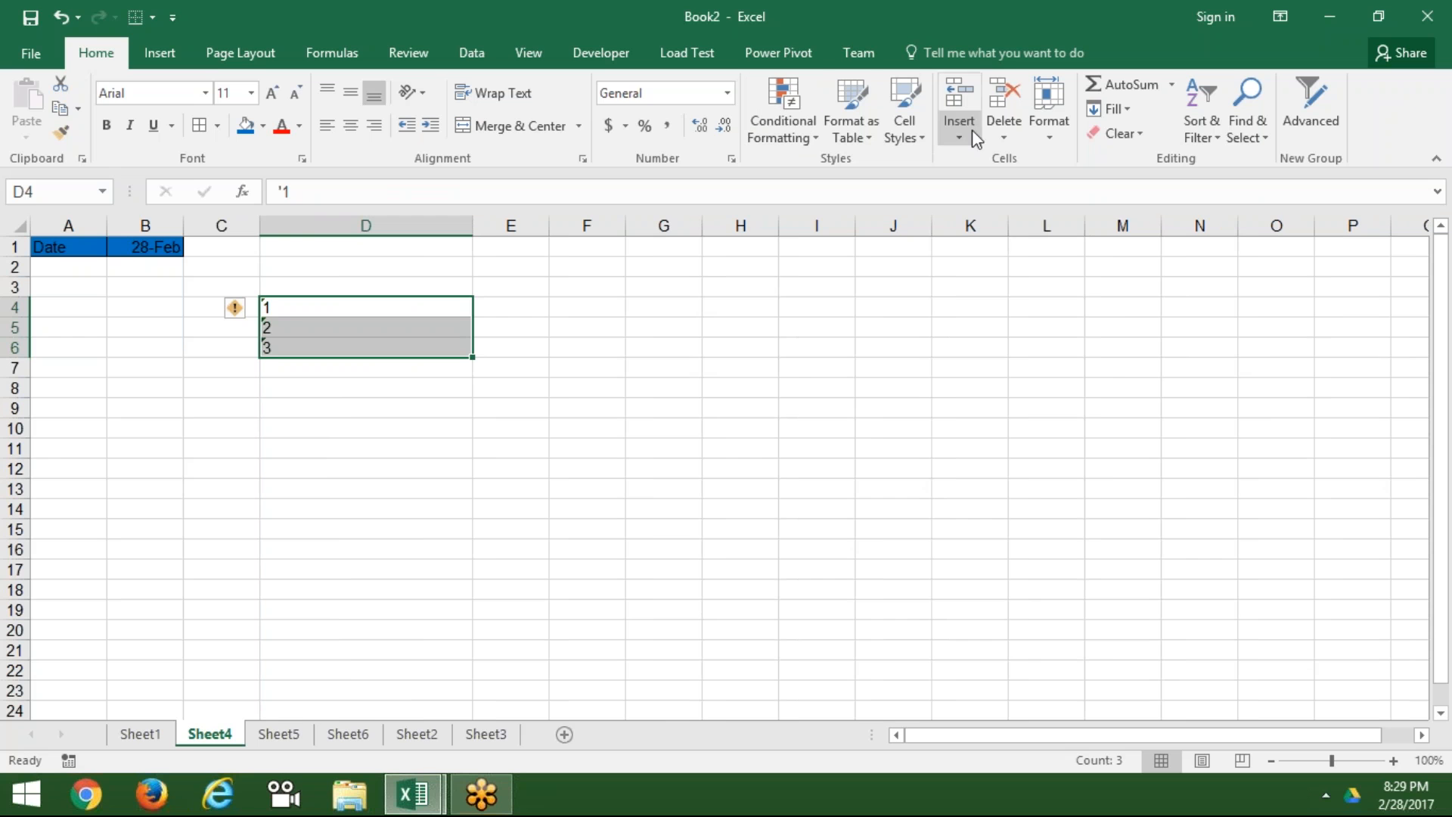
left_click(1114, 111)
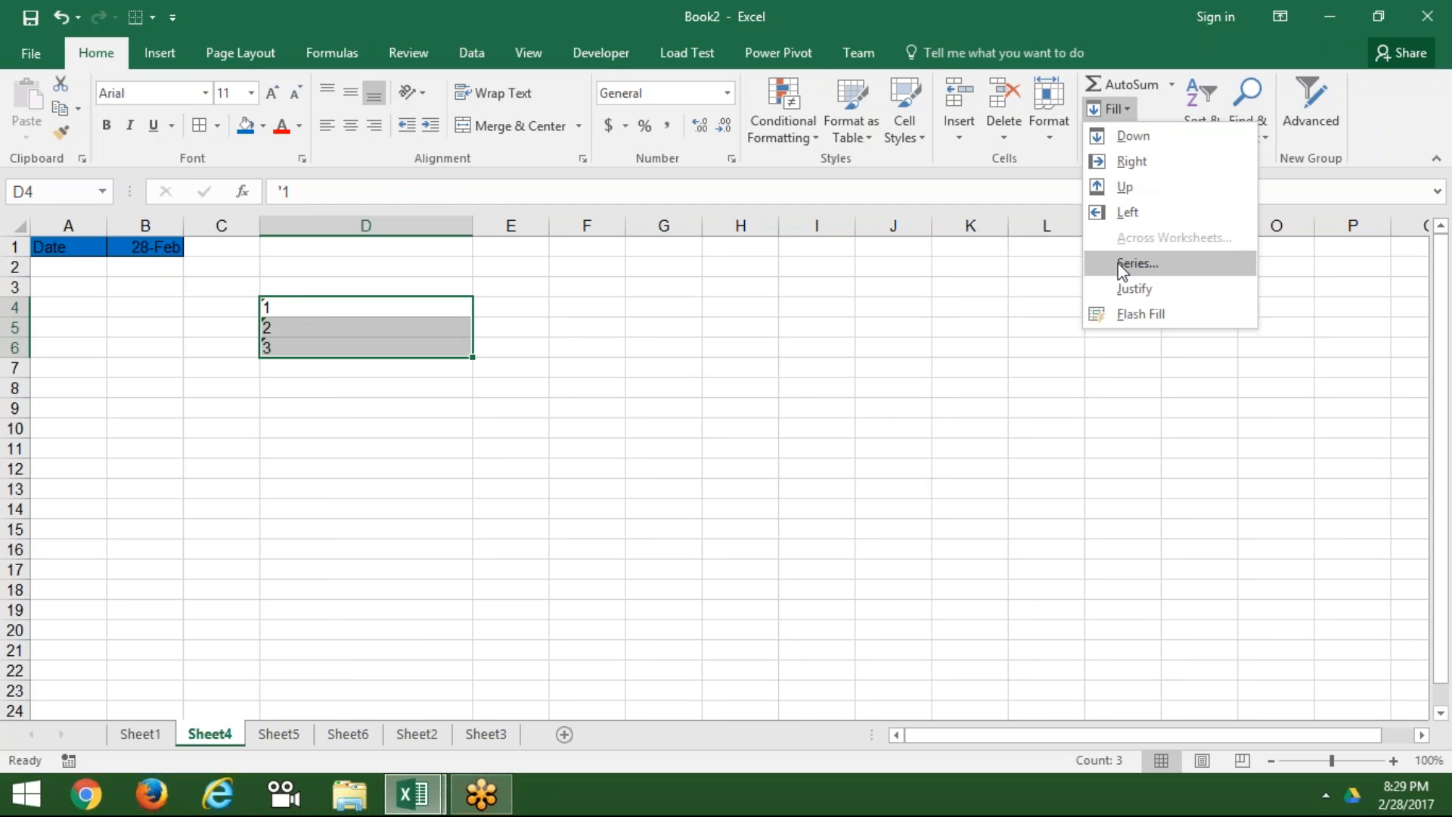
left_click(1129, 290)
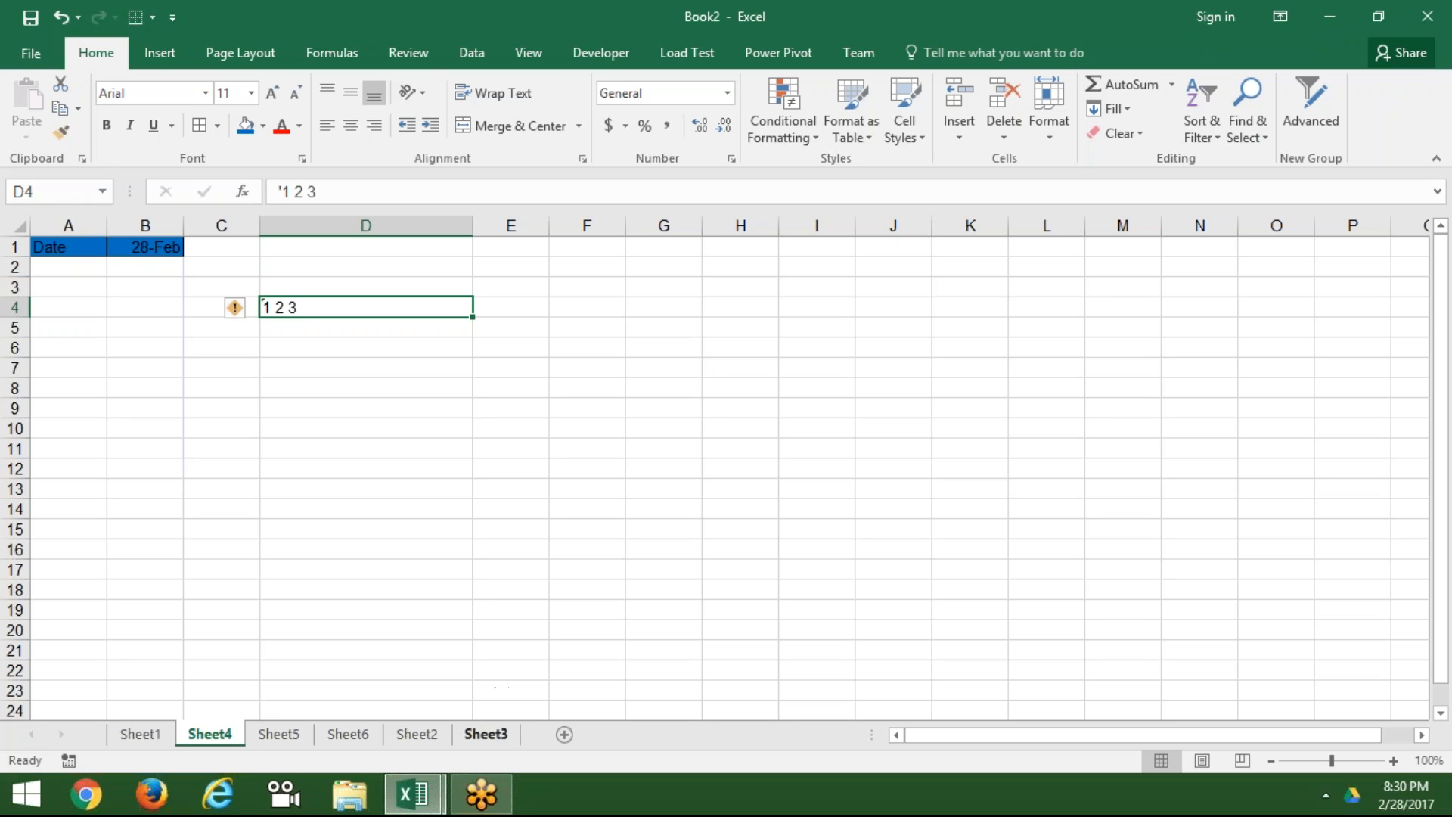
left_click(486, 734)
Step: Add a new sheet and enter a Name header with four full names in A2:A5
left_click(560, 733)
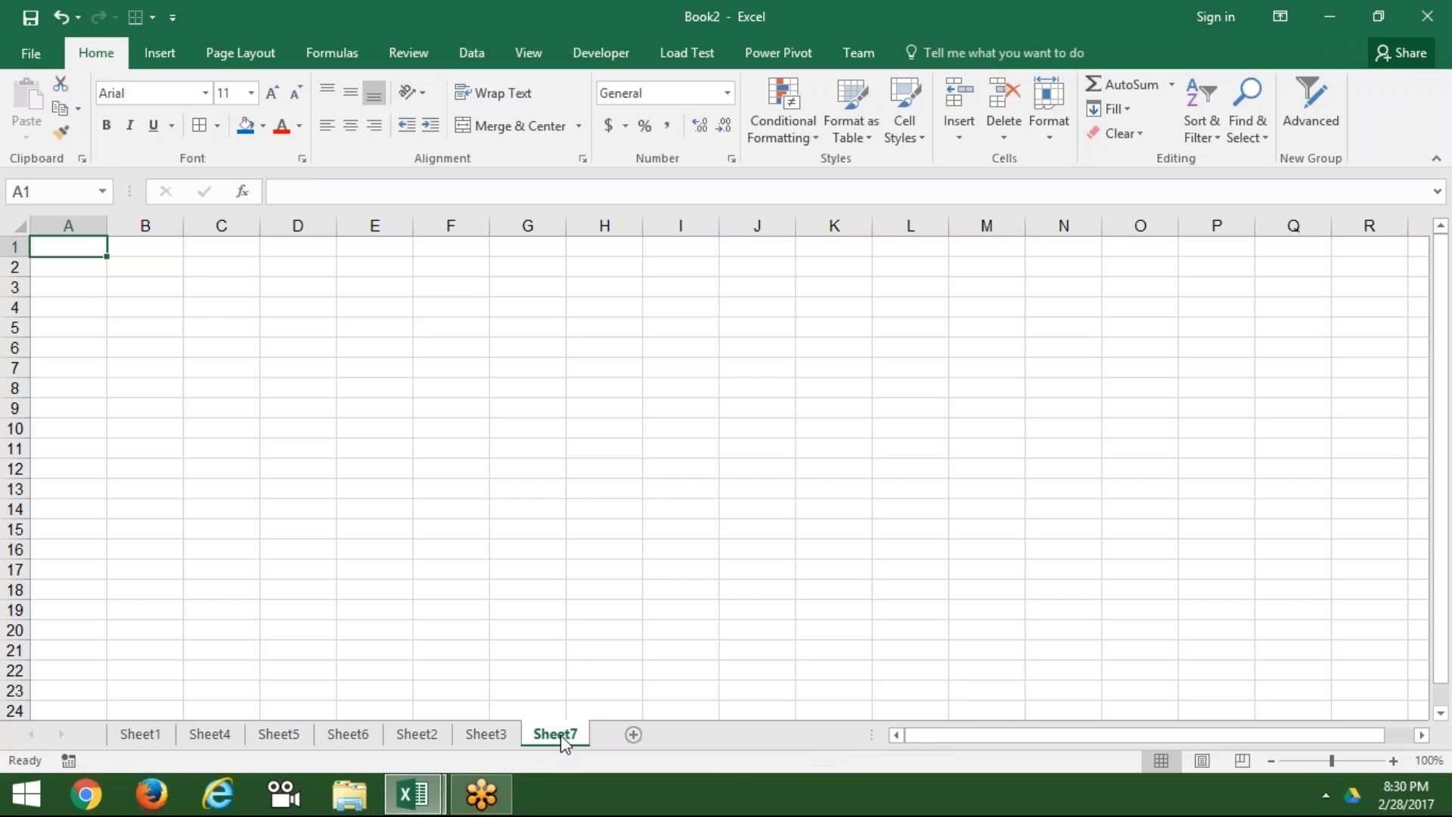
type("Name")
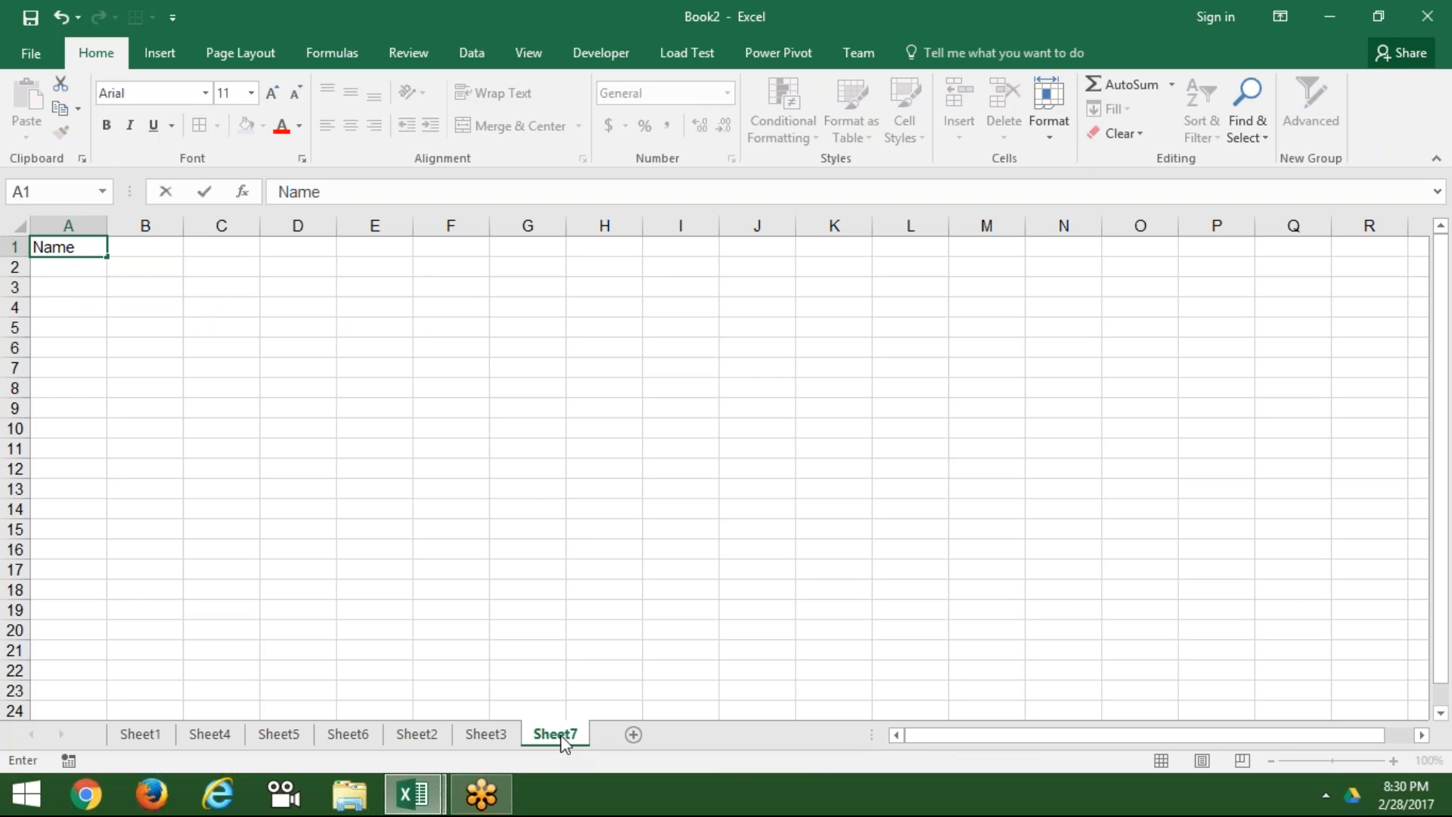
key("Return")
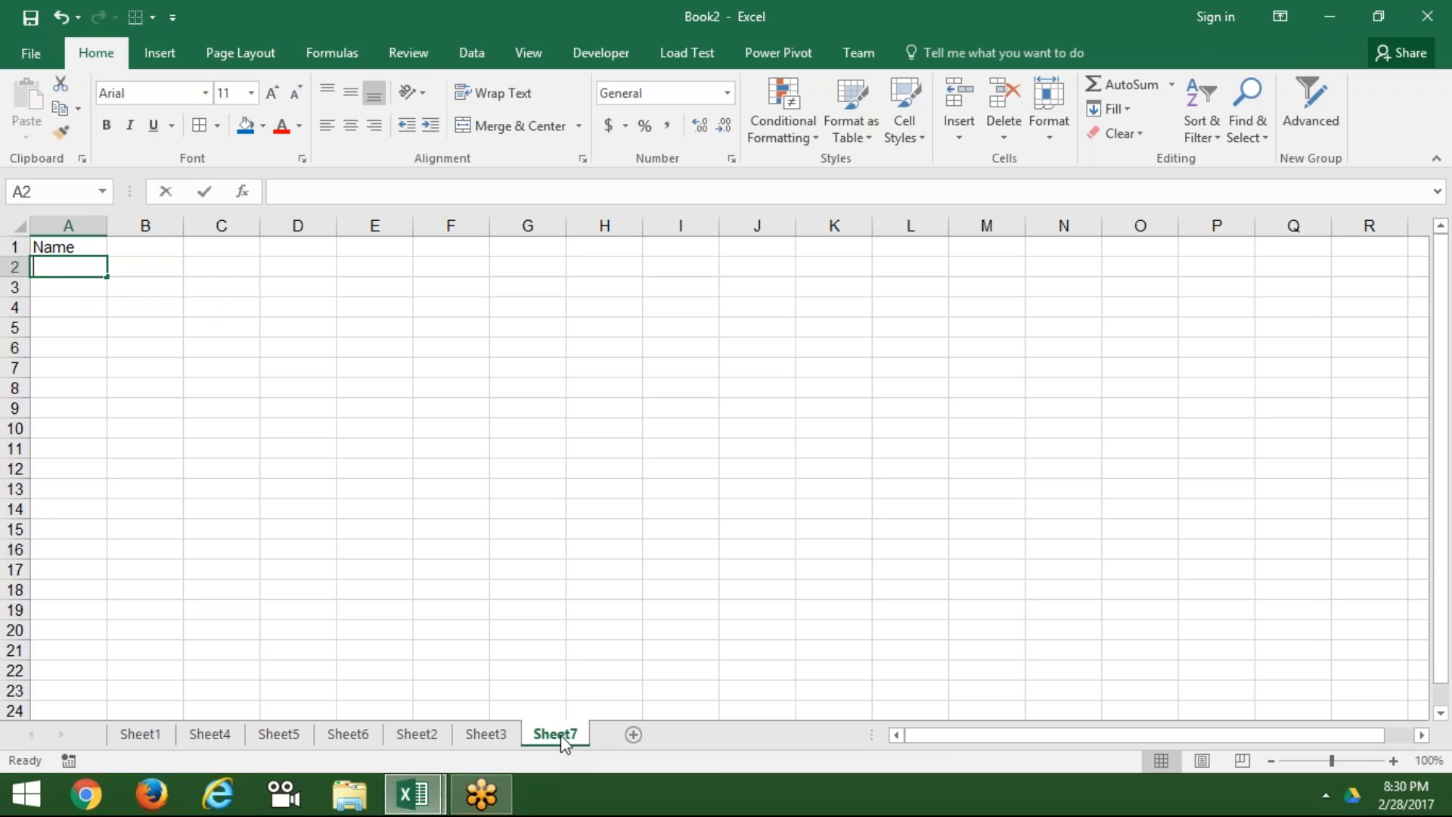
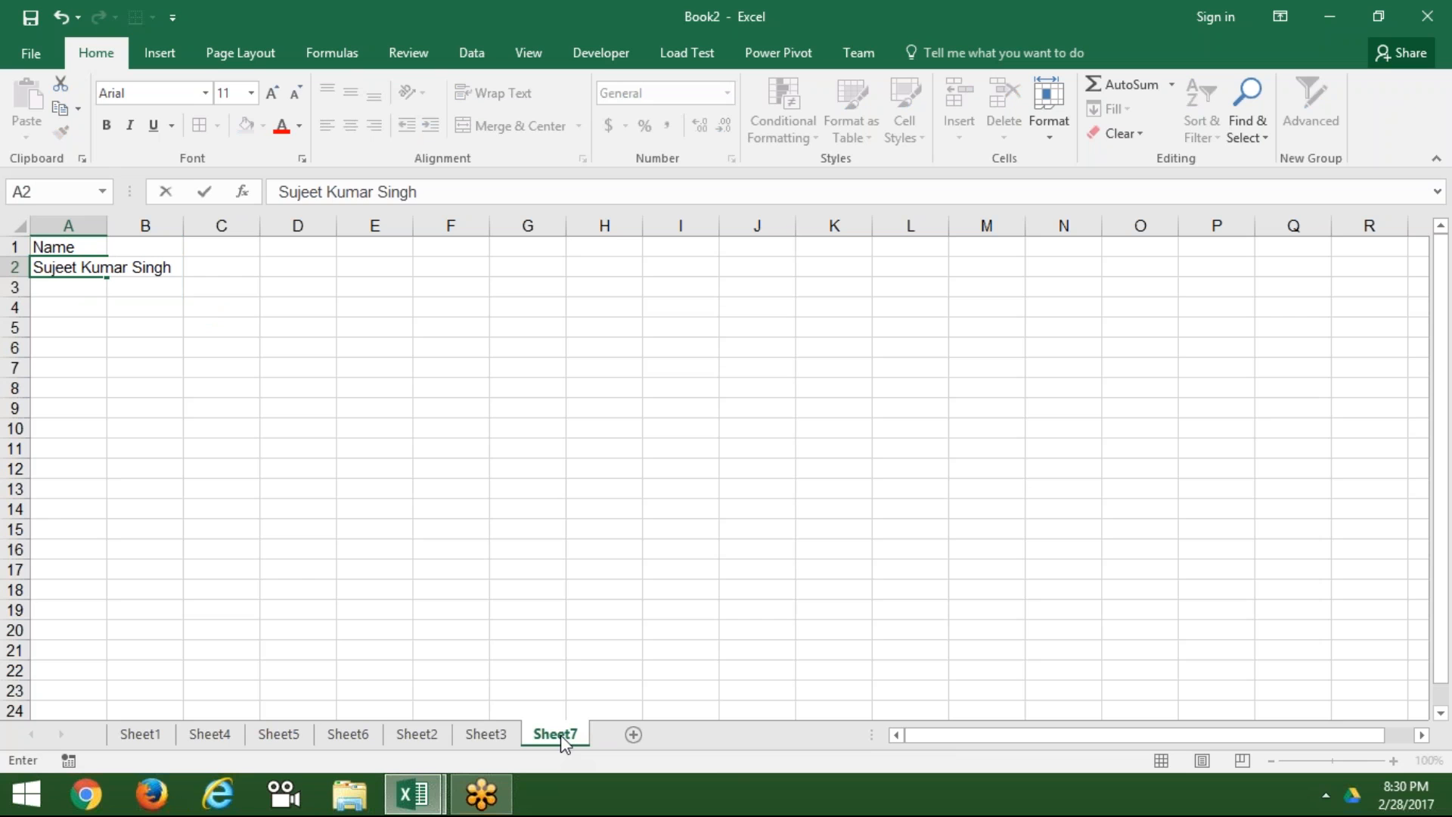
key("Return")
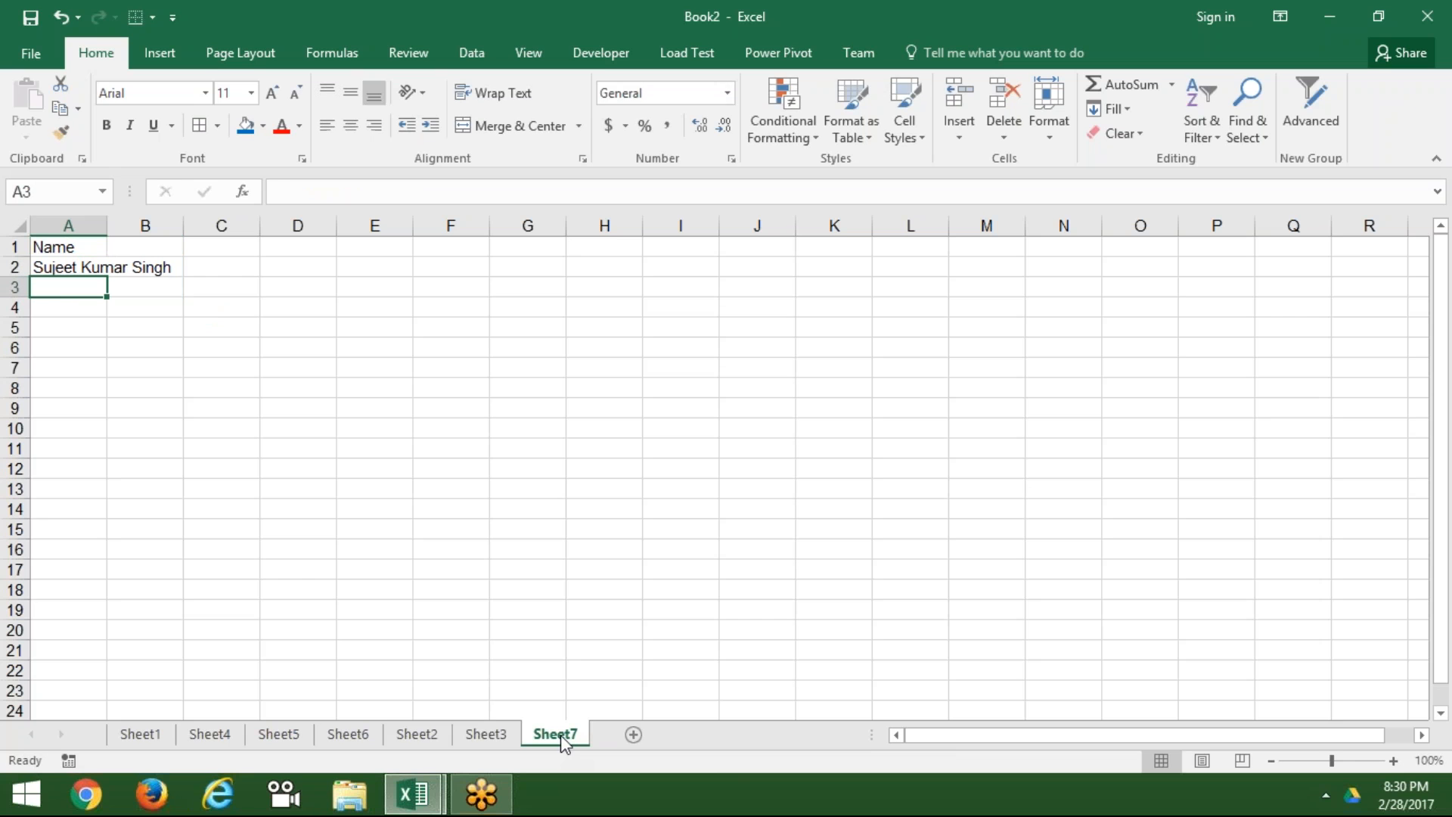
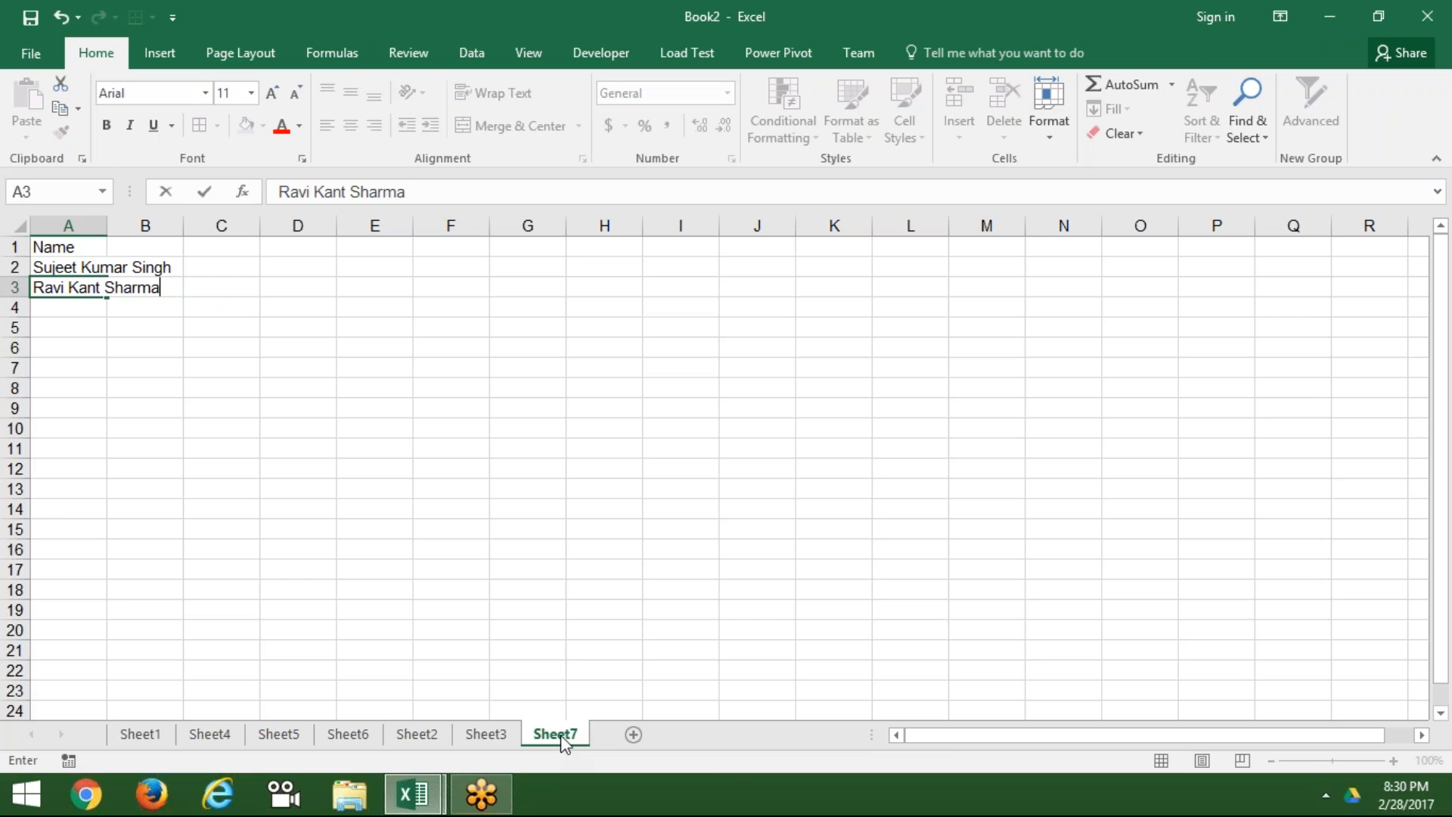
key("Return")
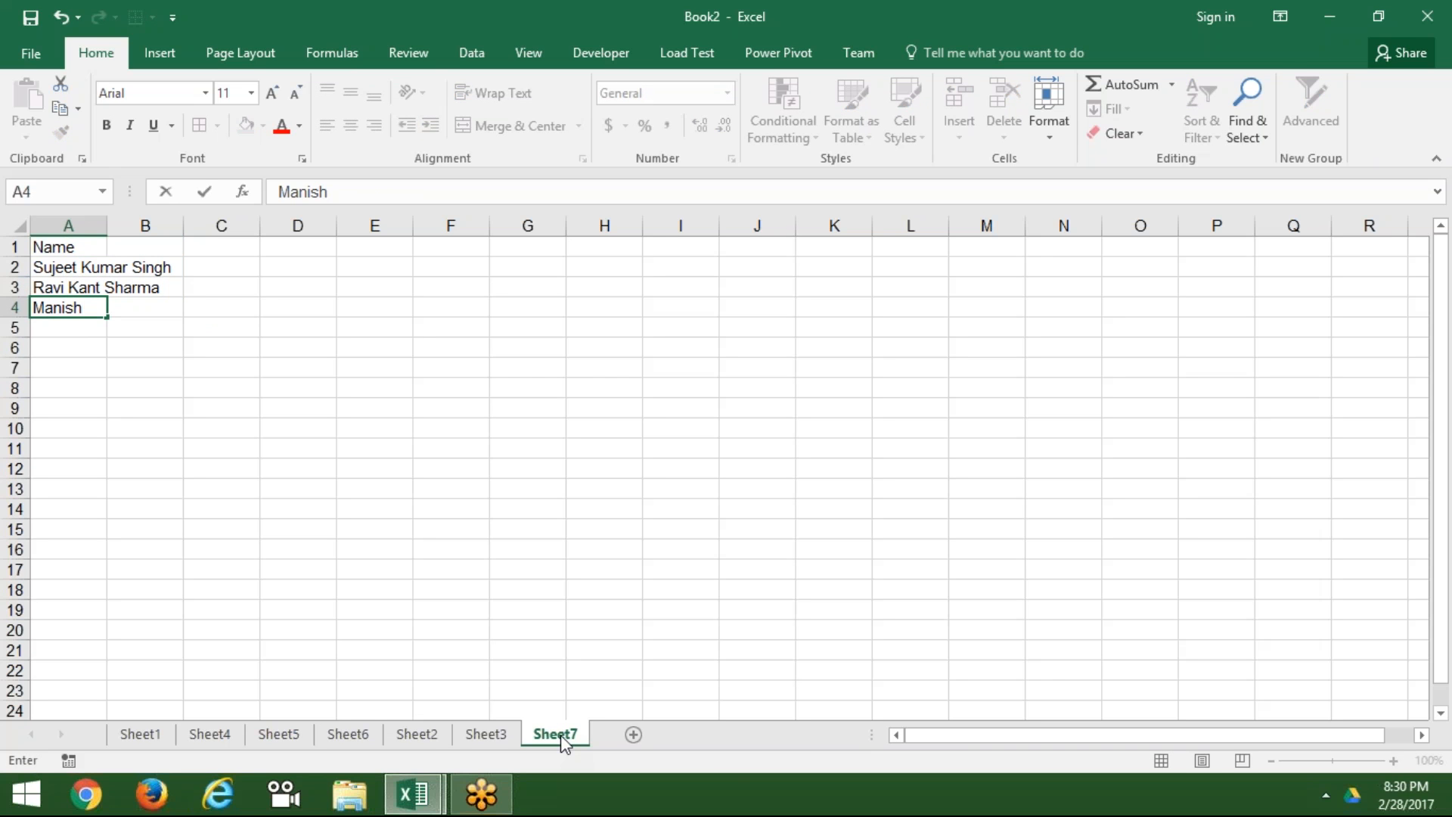
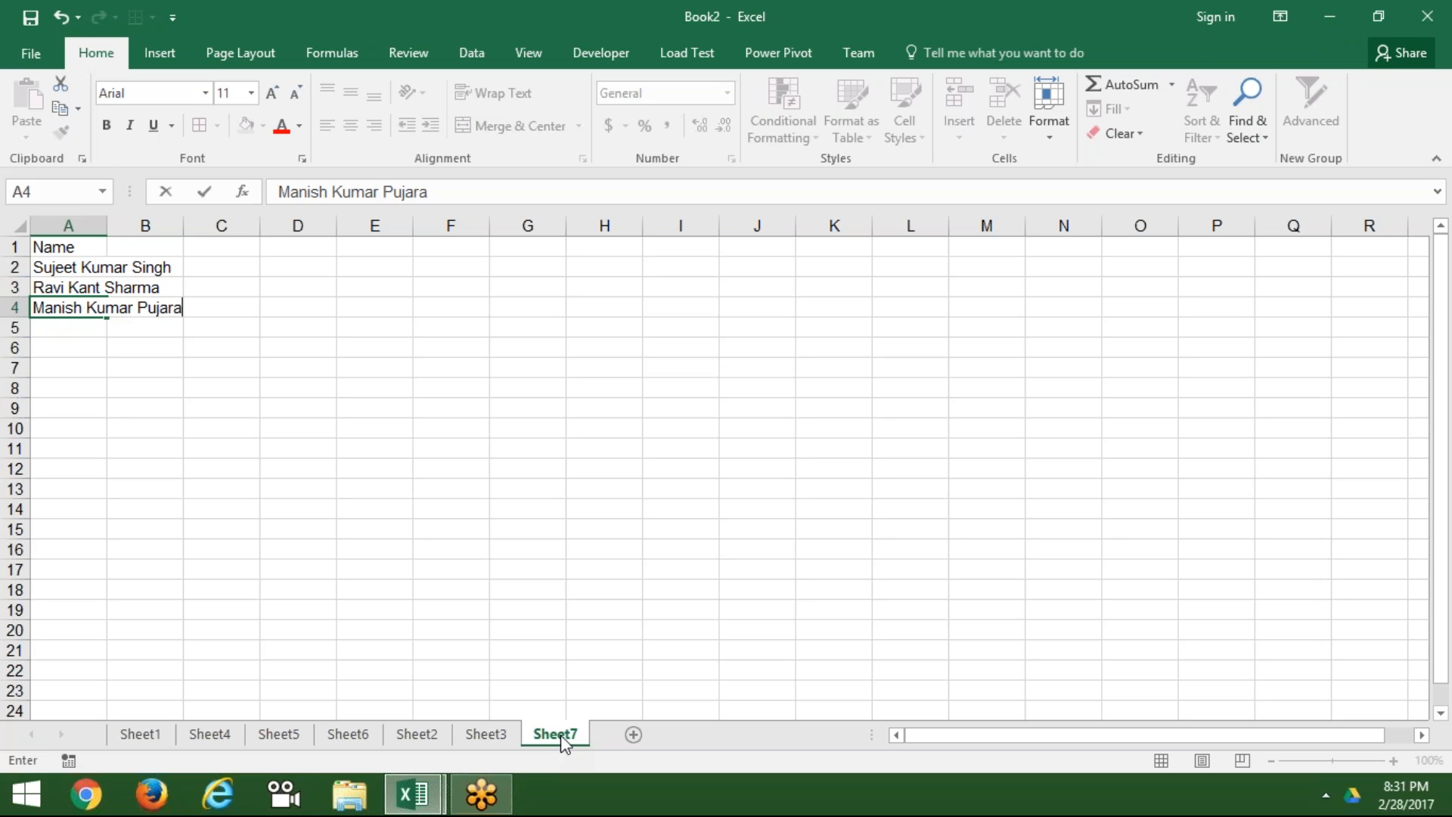
key("Return")
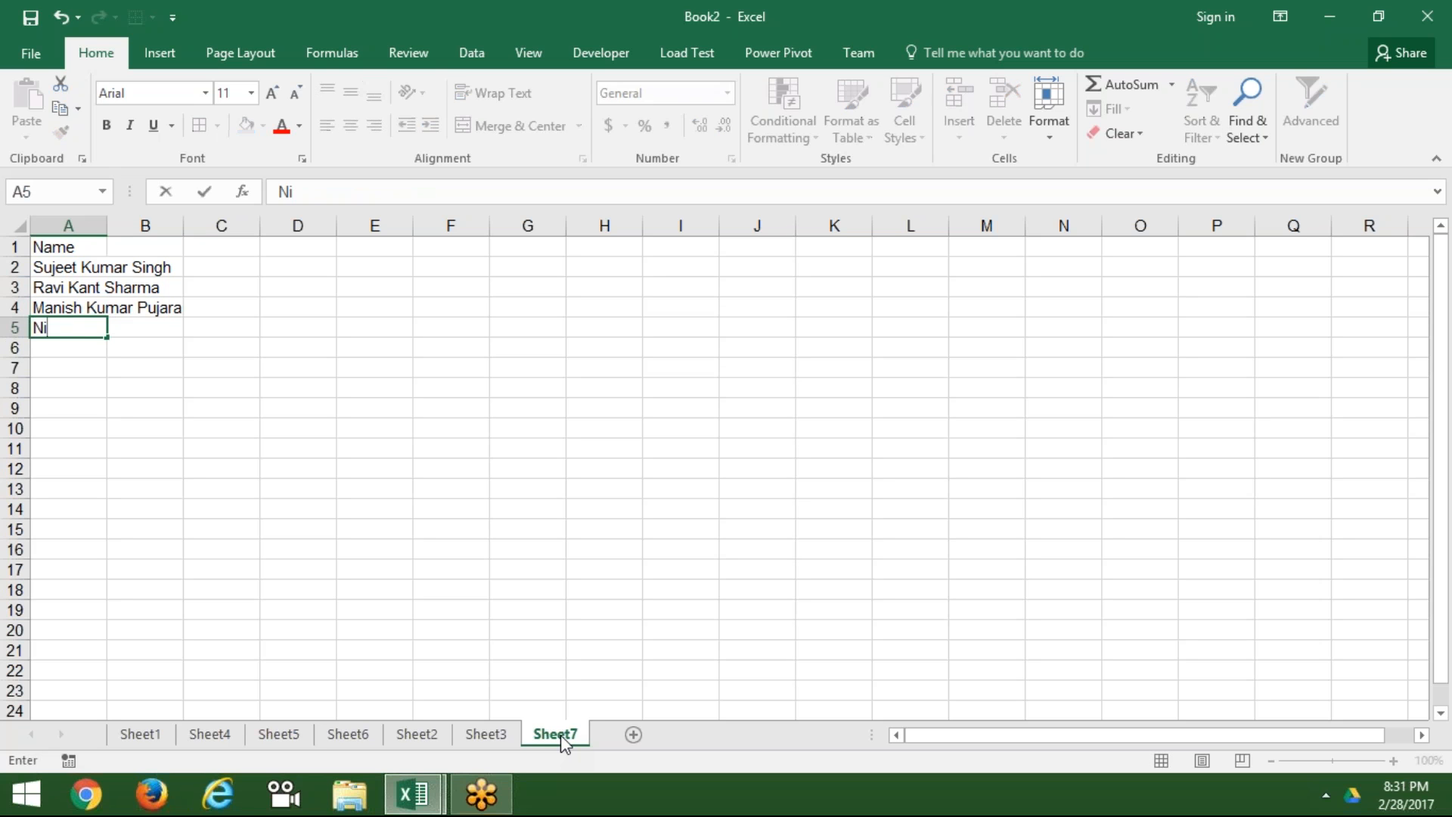
key("Return")
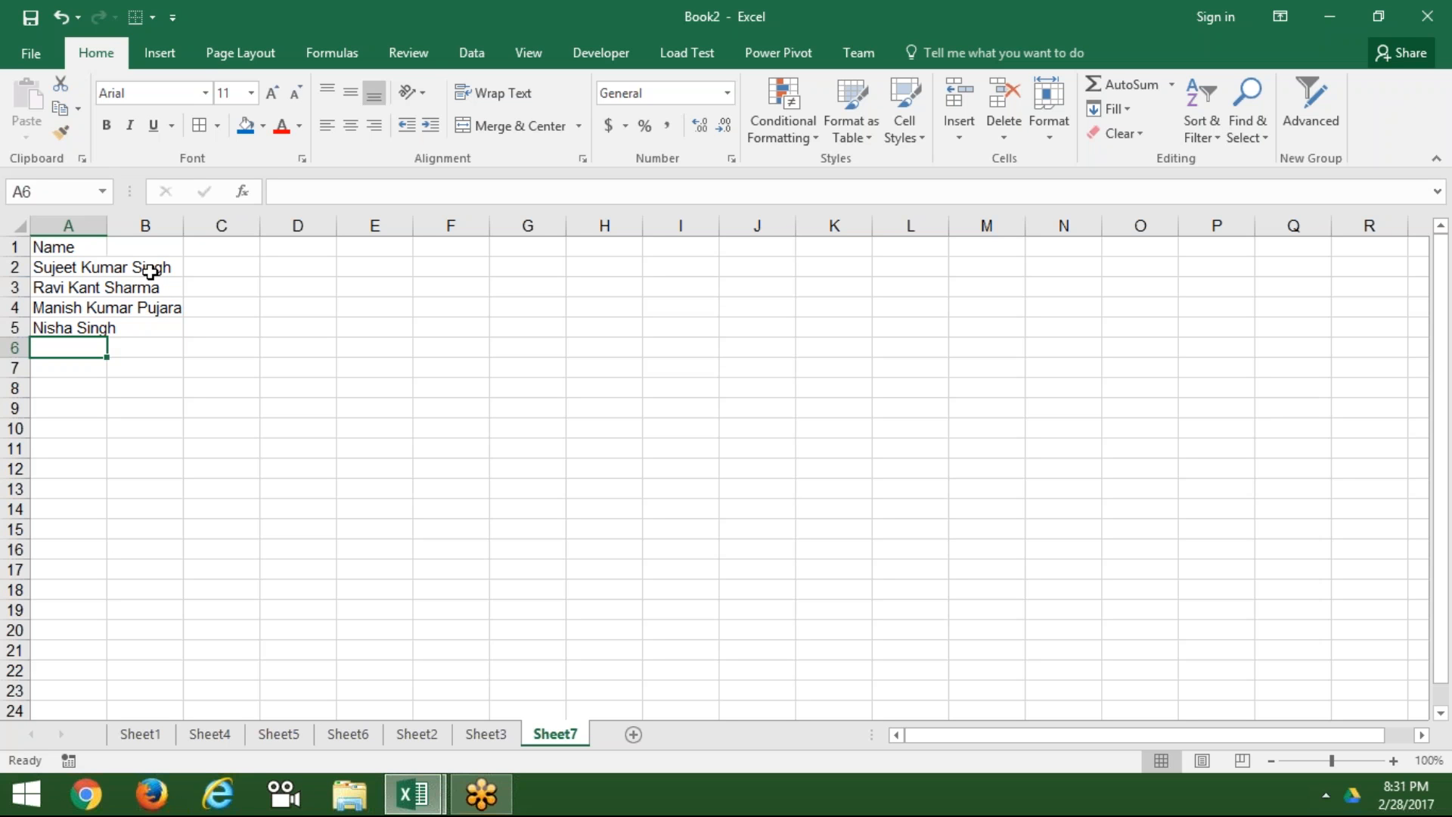
Step: Autofit column A to the longest name and add headers F in B1 and L in C1
double_click(107, 225)
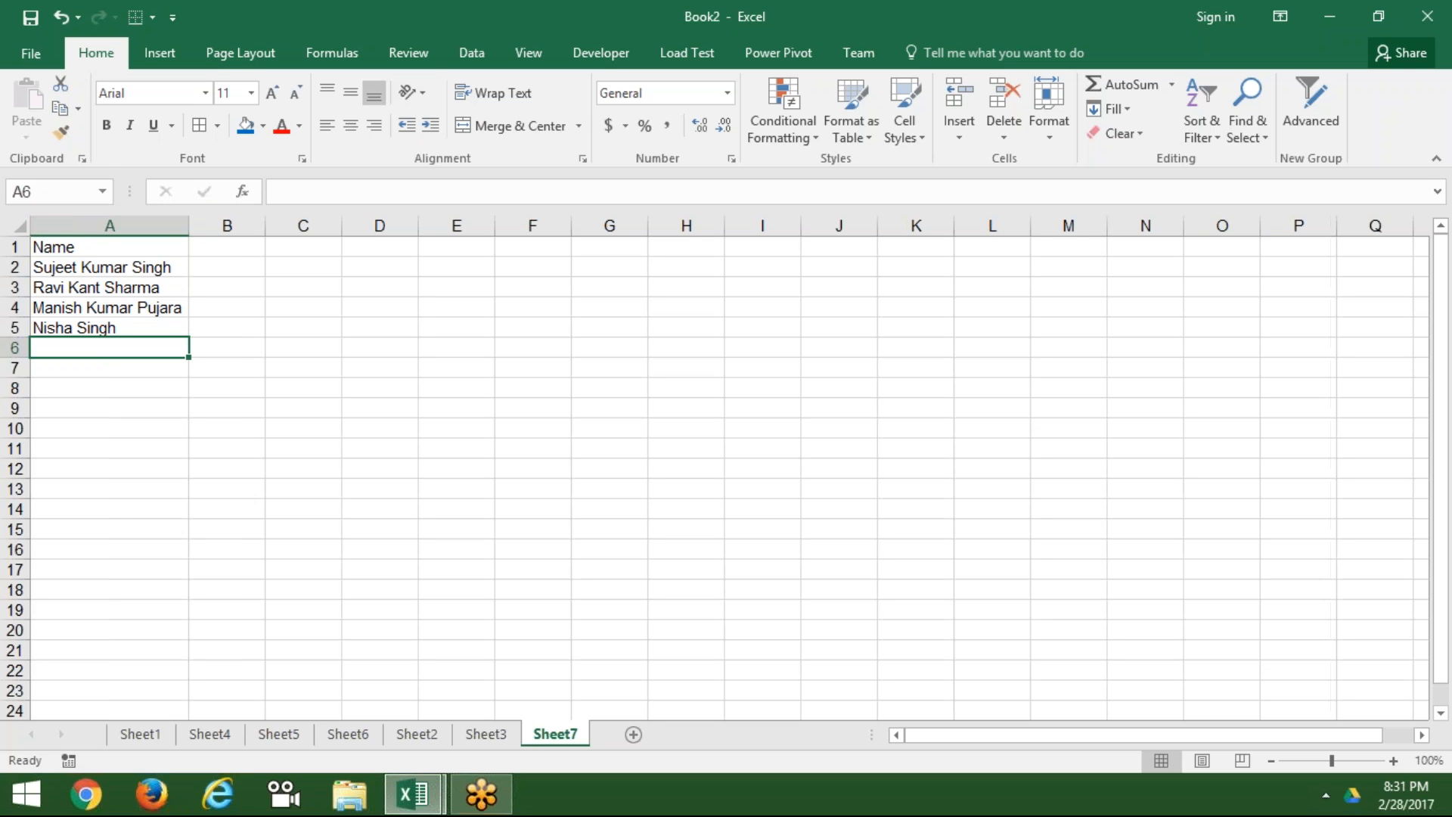
left_click(210, 248)
type("F")
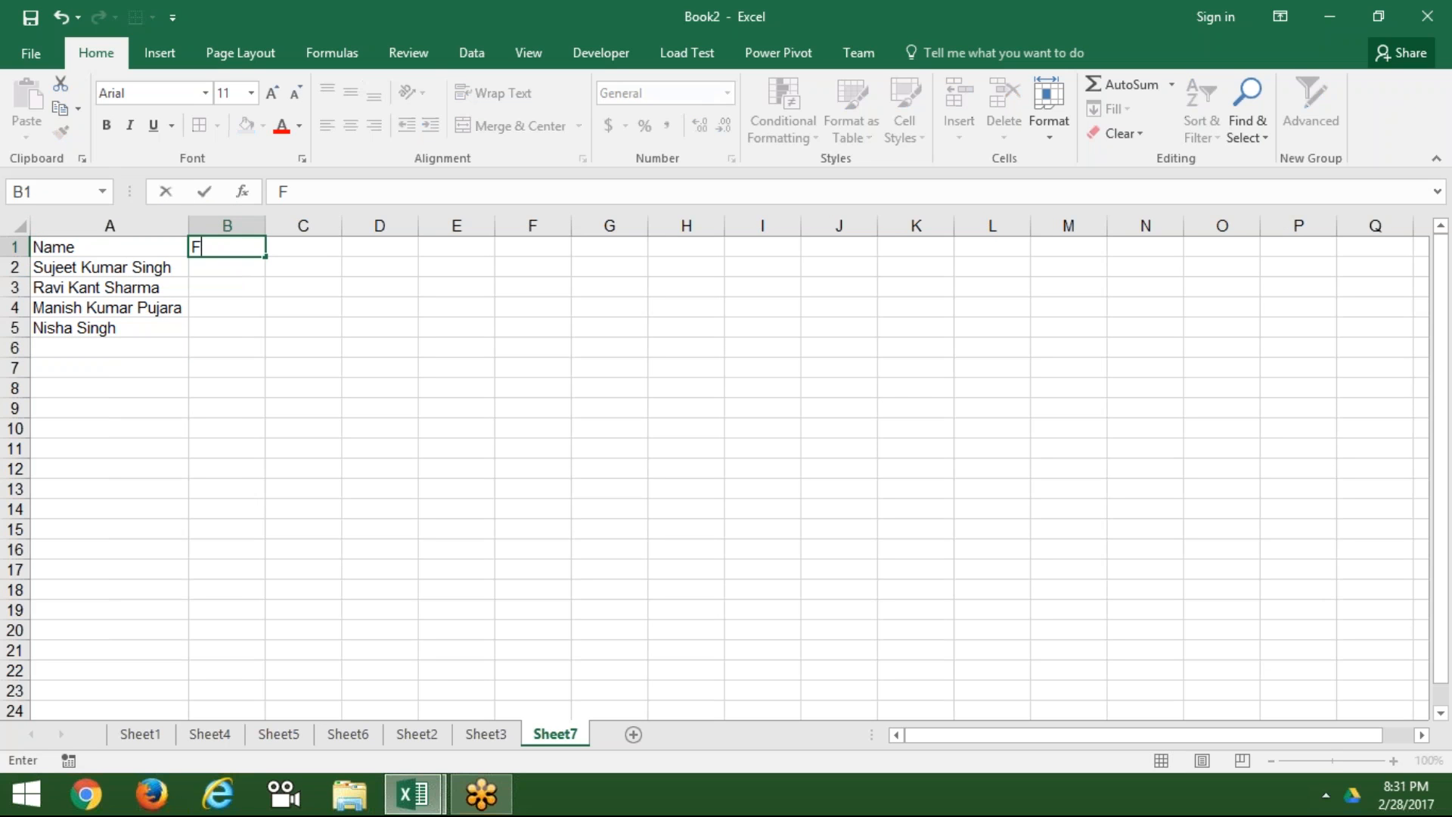
key("Tab")
type("L")
key("Return")
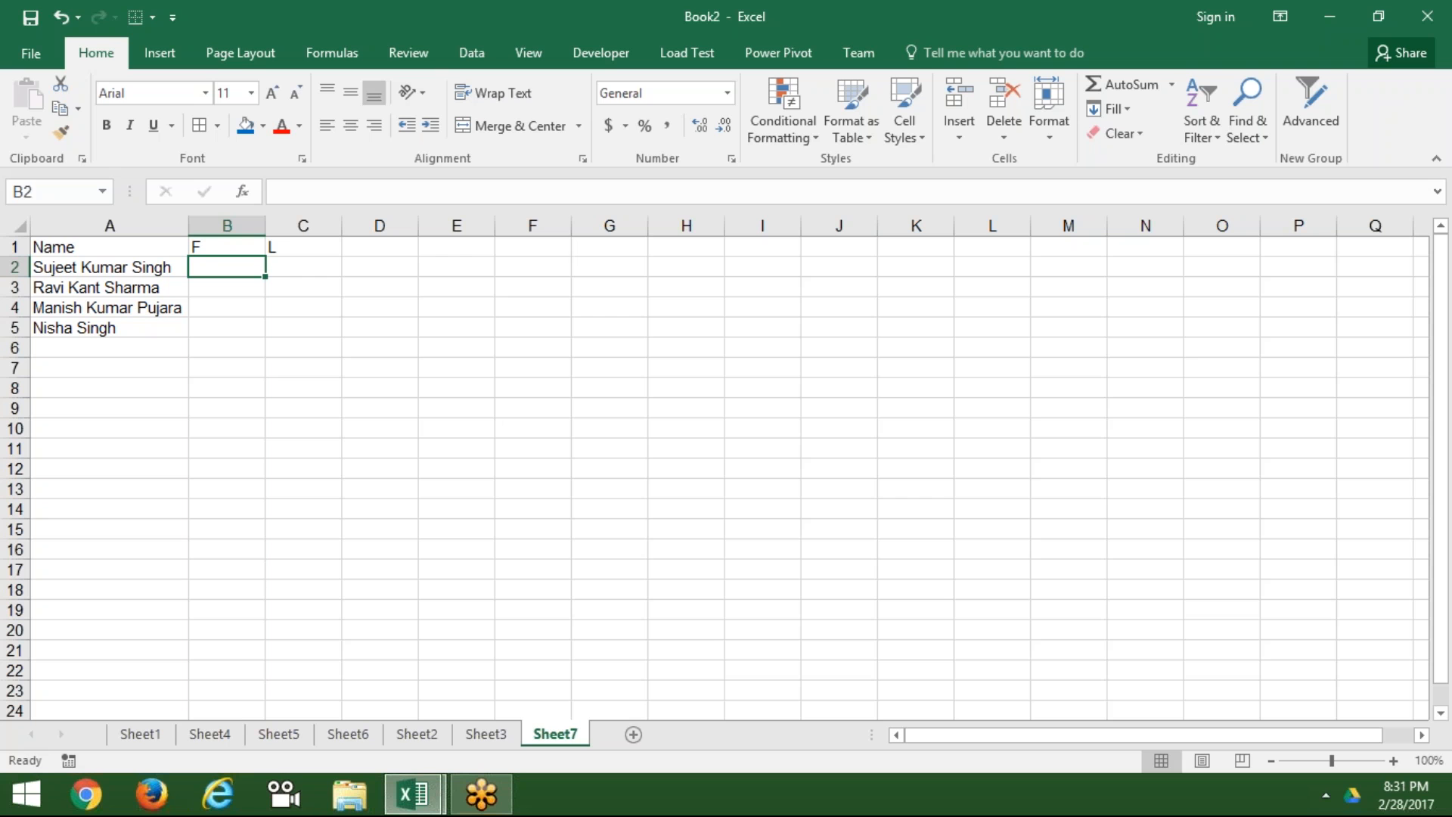
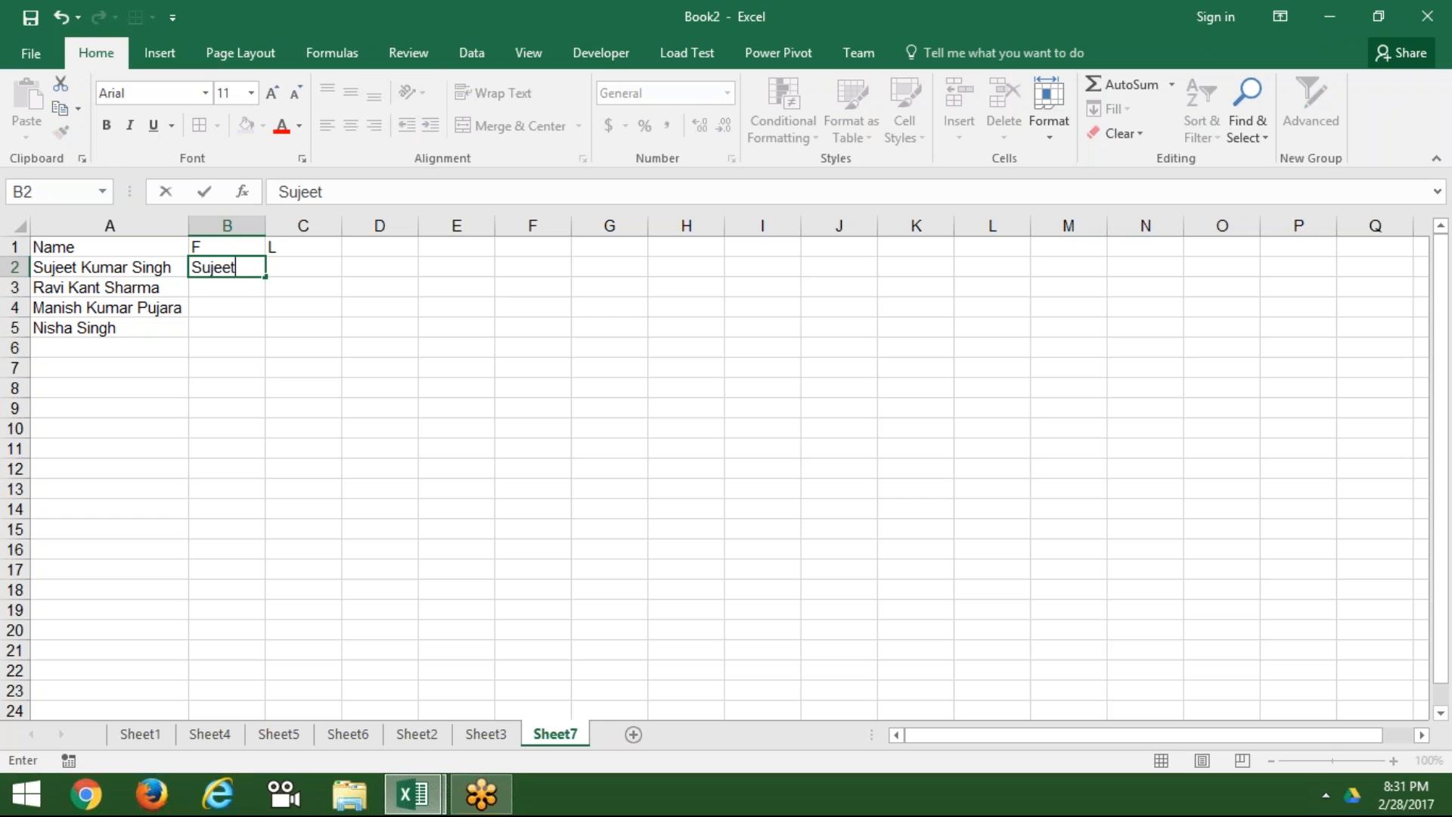
Step: Enter the first person's first name in B2, Flash Fill B3:B5, and begin the surname in C2
key("ctrl+Return")
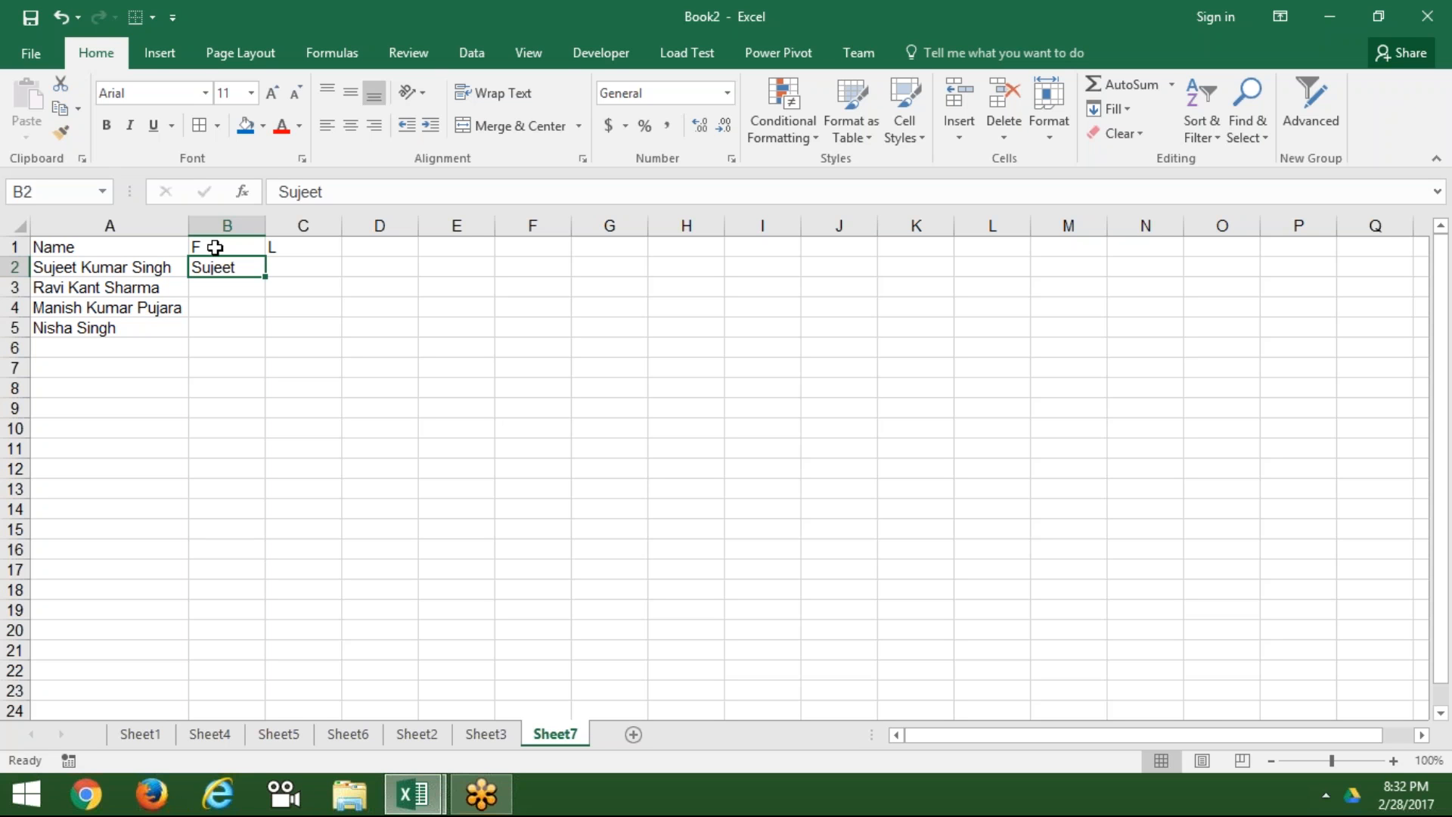
left_click(1129, 111)
left_click(1139, 314)
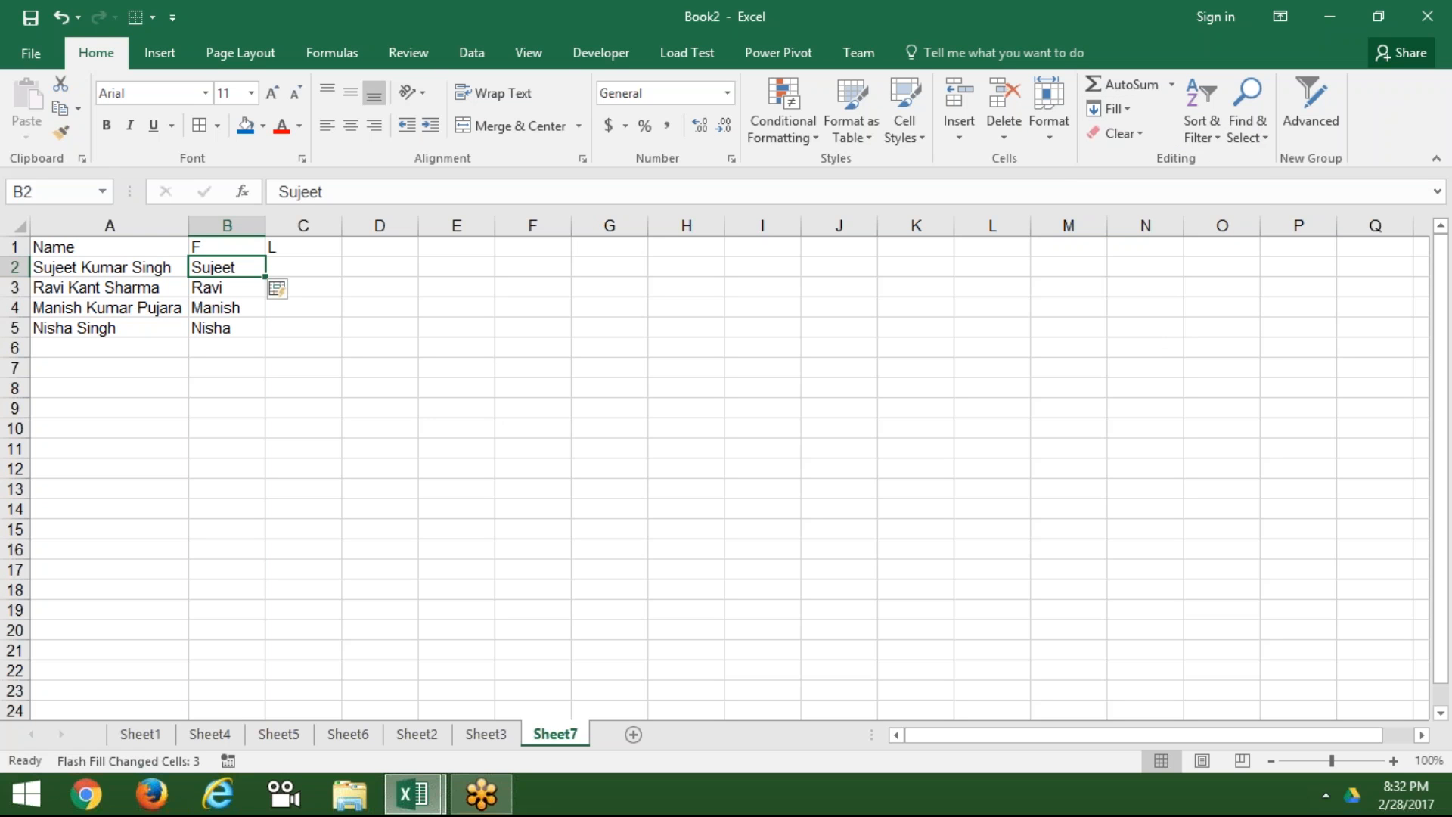
left_click(302, 273)
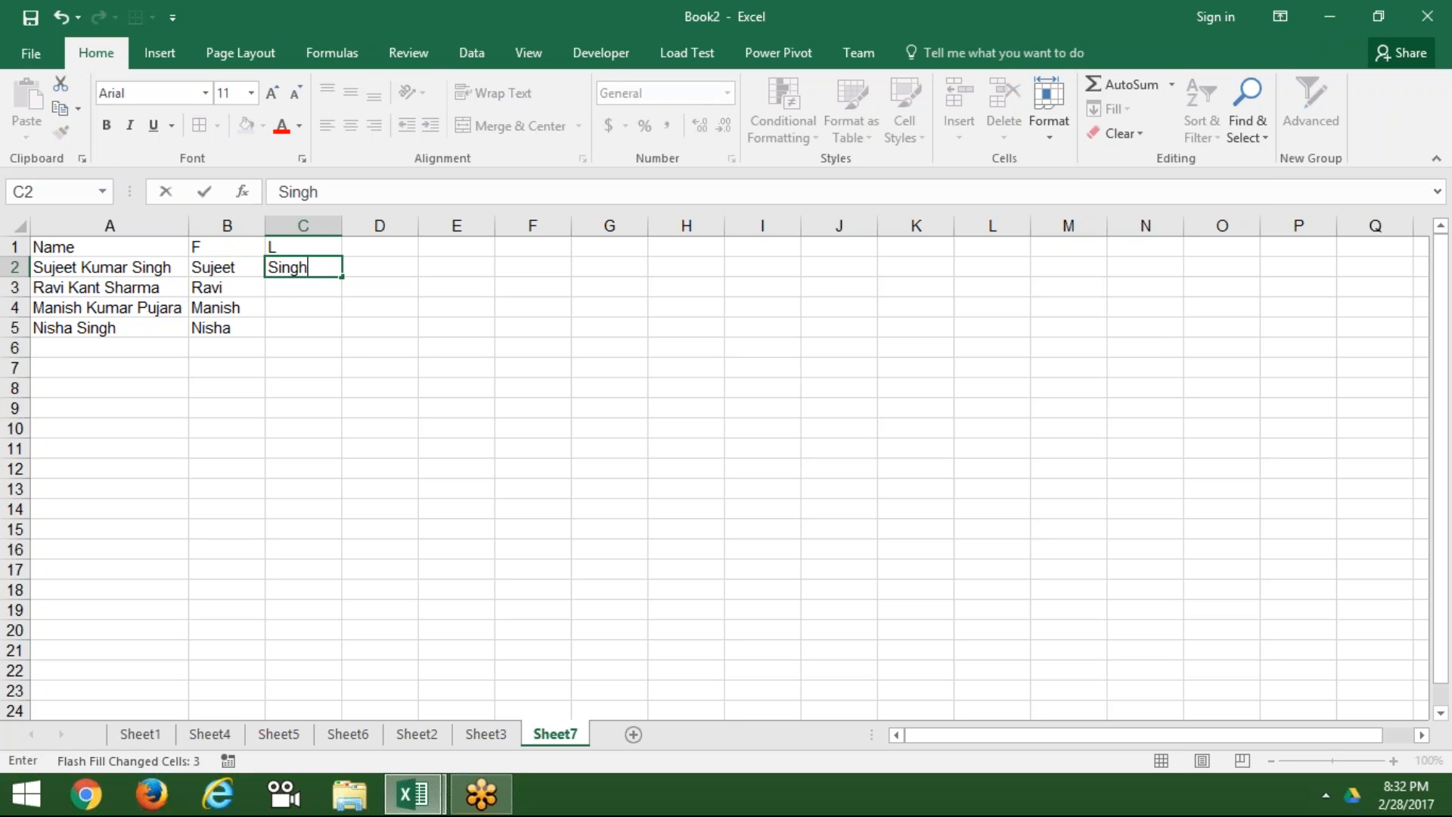
Step: Confirm the surname in C2 and Flash Fill the remaining surnames into C3:C5
key("ctrl+Return")
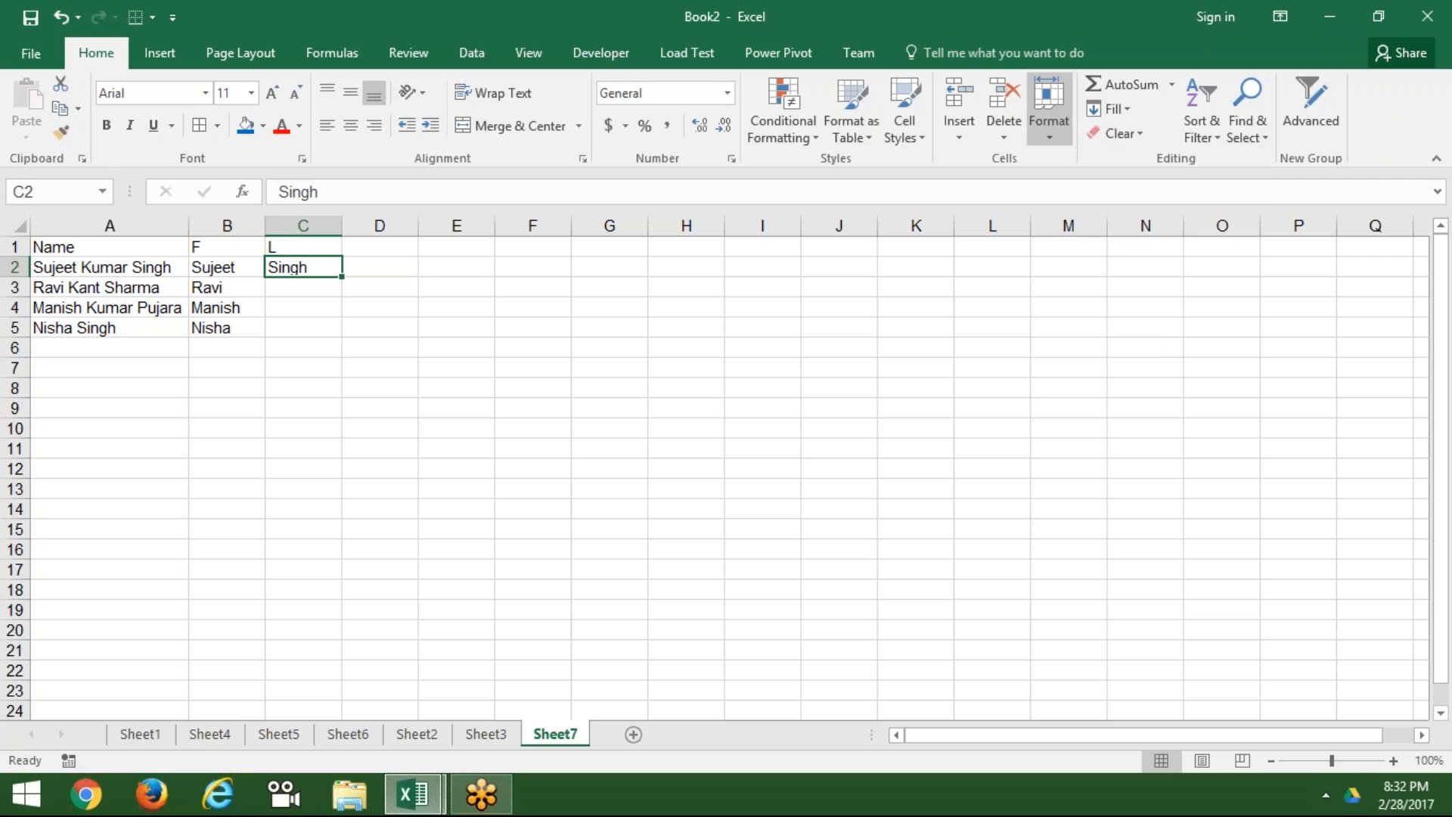
left_click(1126, 112)
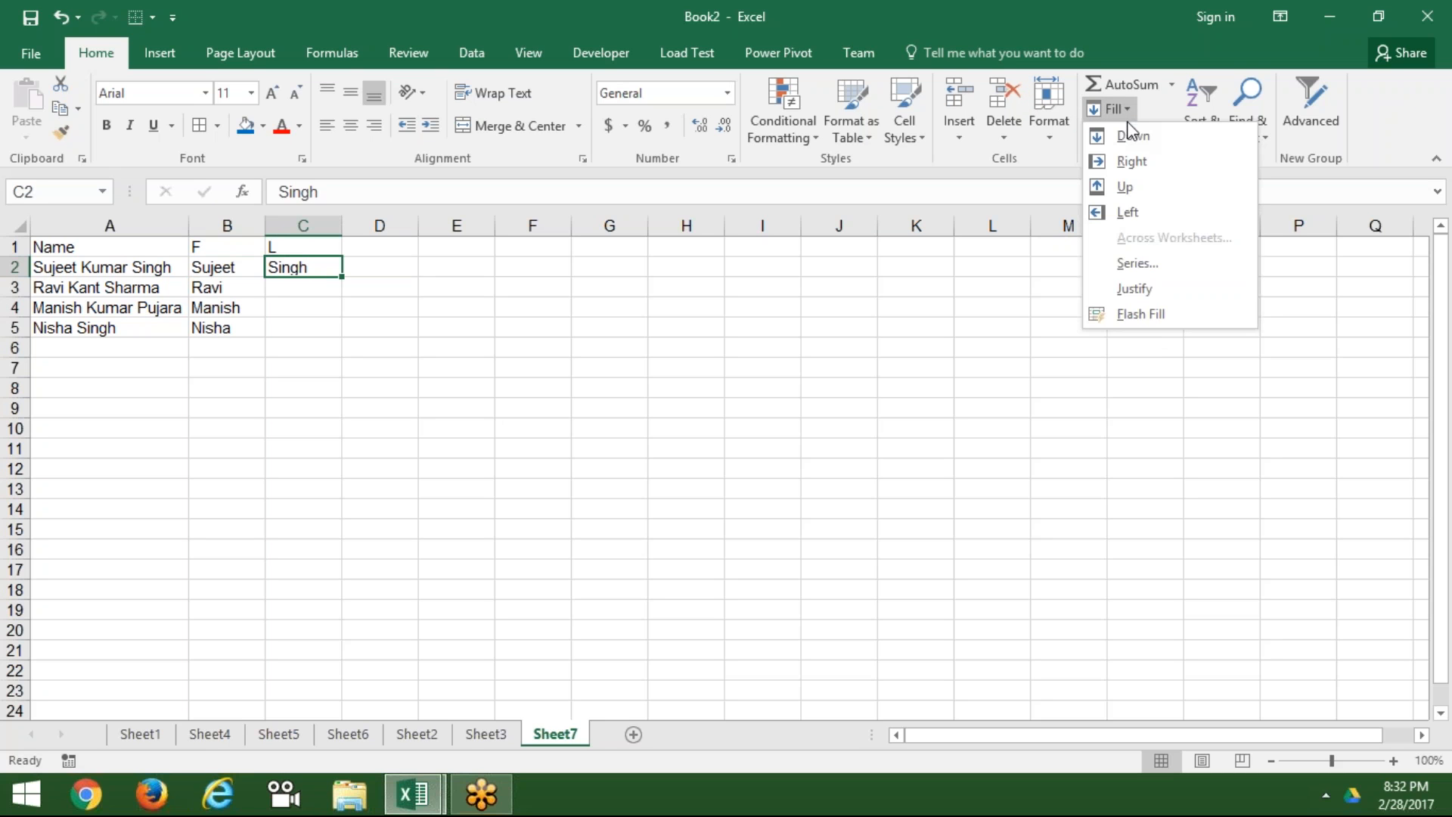
left_click(1124, 314)
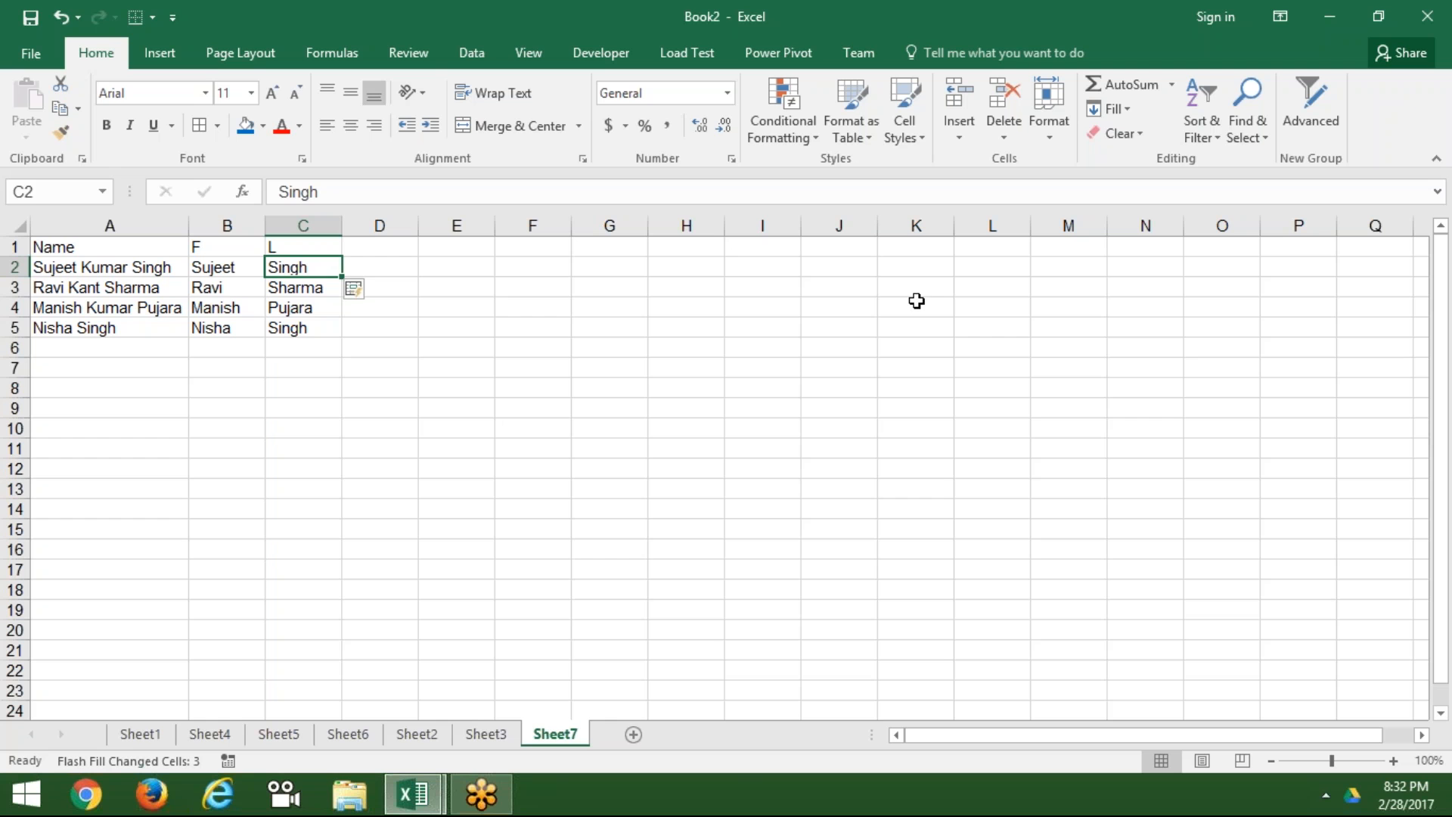
left_click(639, 306)
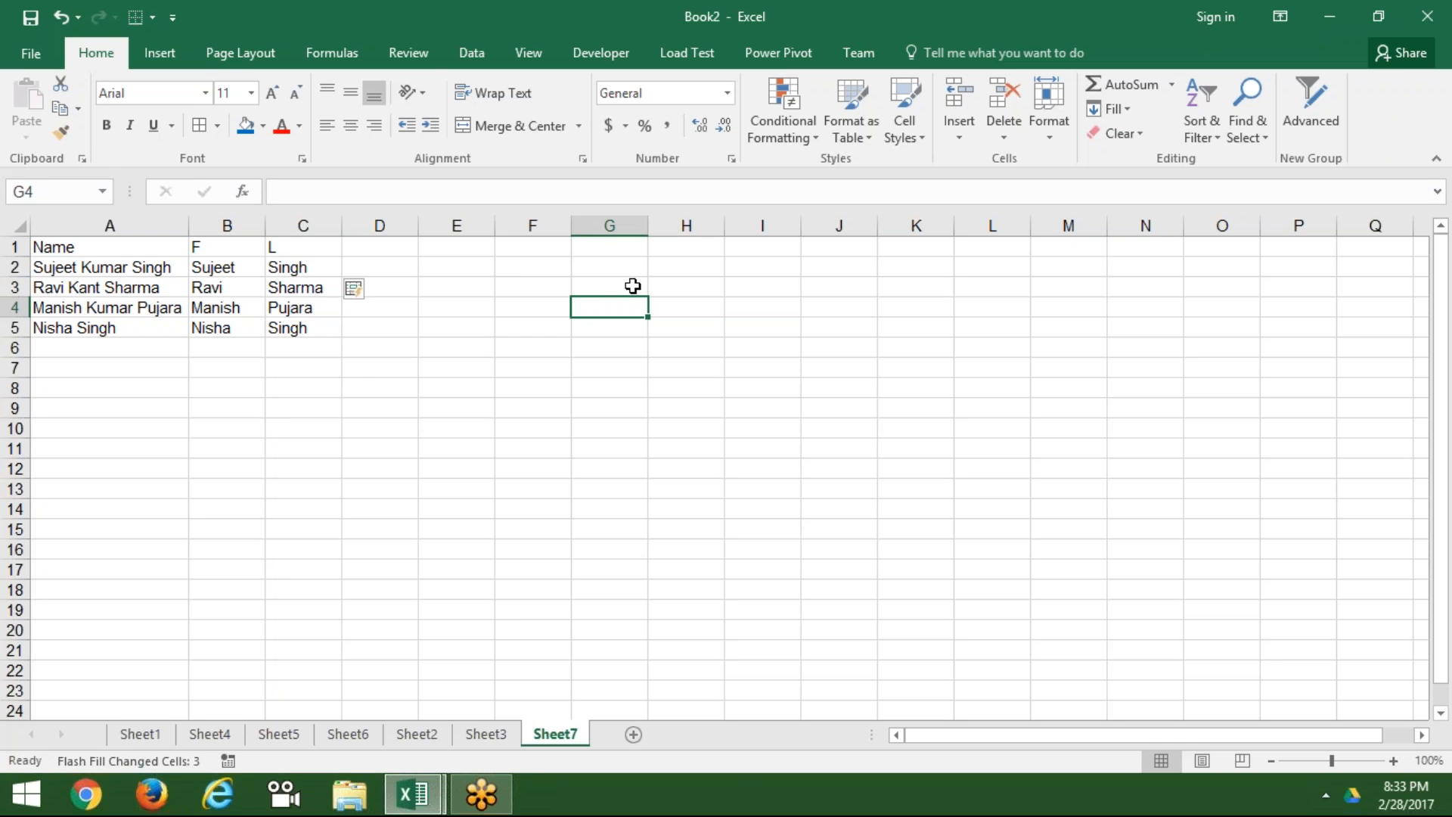
left_click(564, 248)
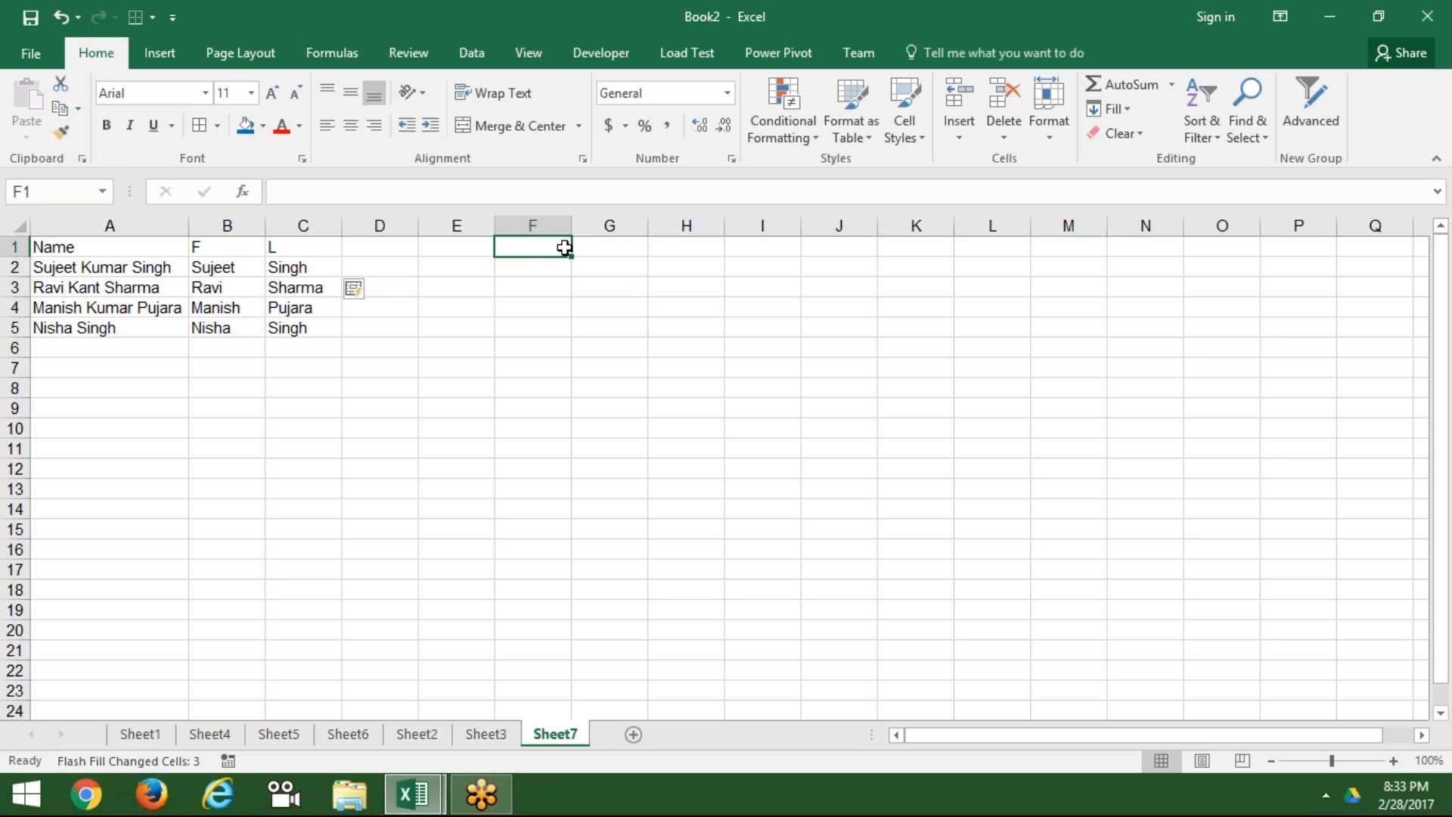
Step: Enter the header Date in F1 and the first date 1-Jul in F2
type("Date")
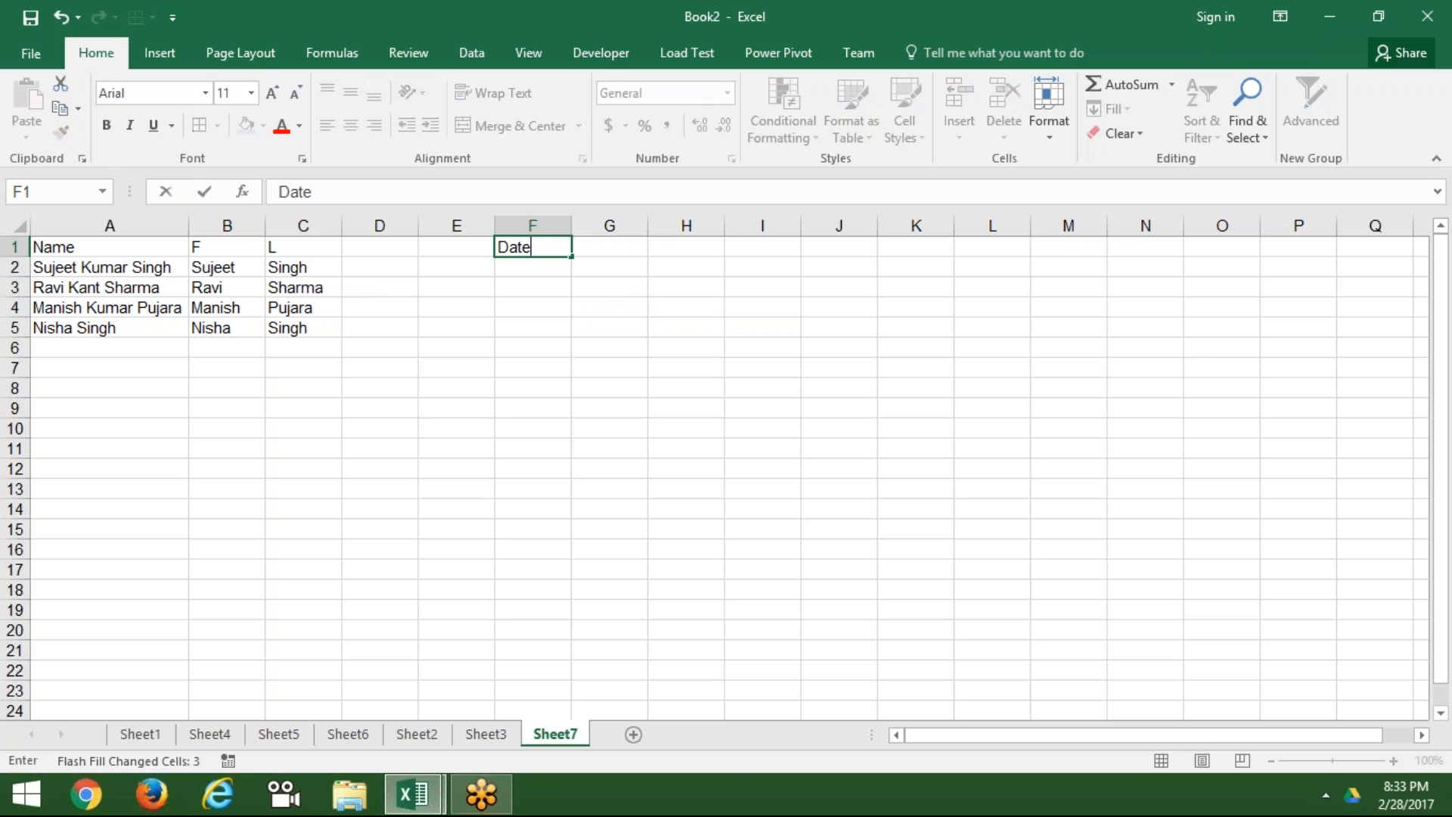
key("Return")
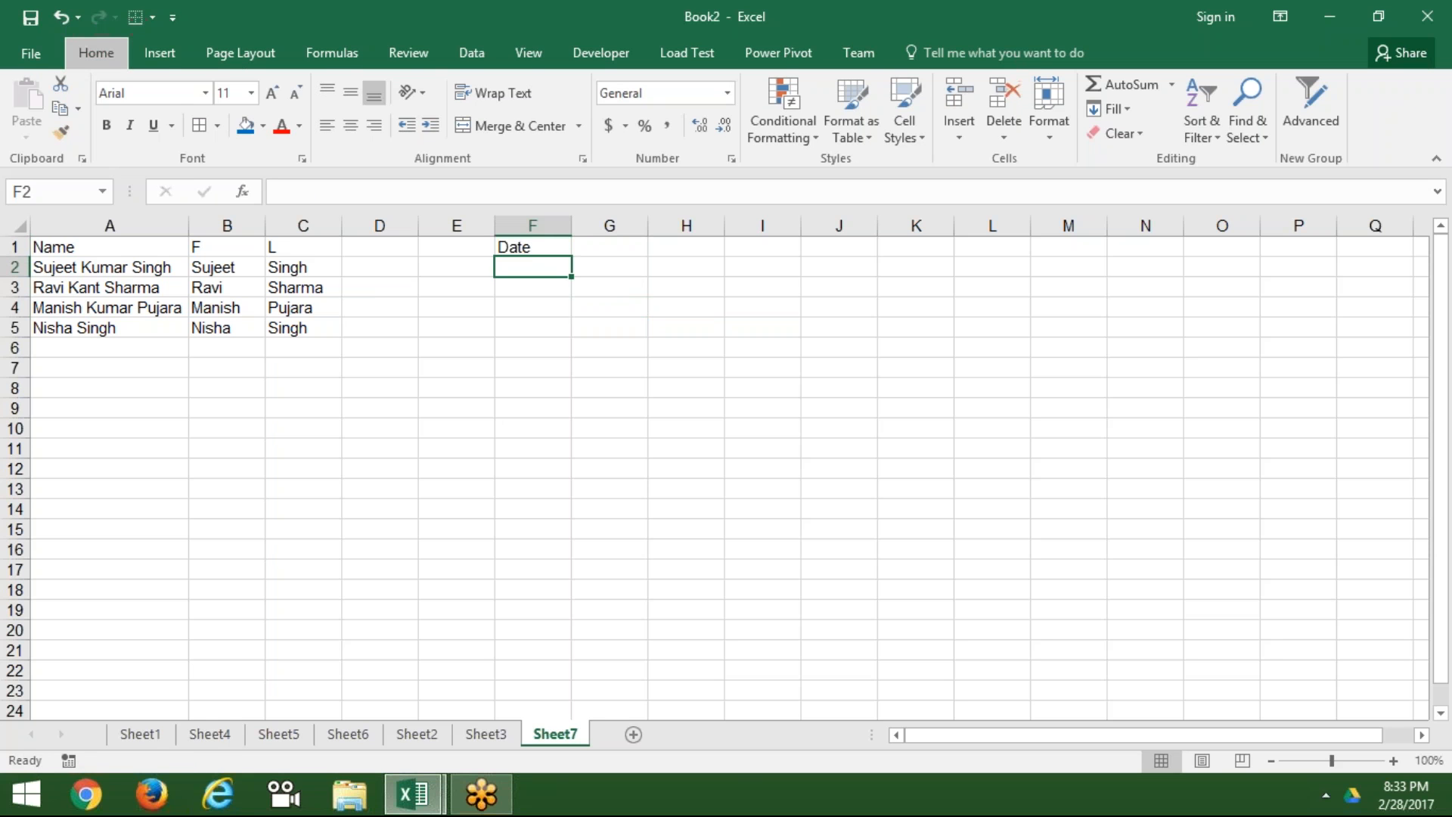
key("ctrl+s")
key("Escape")
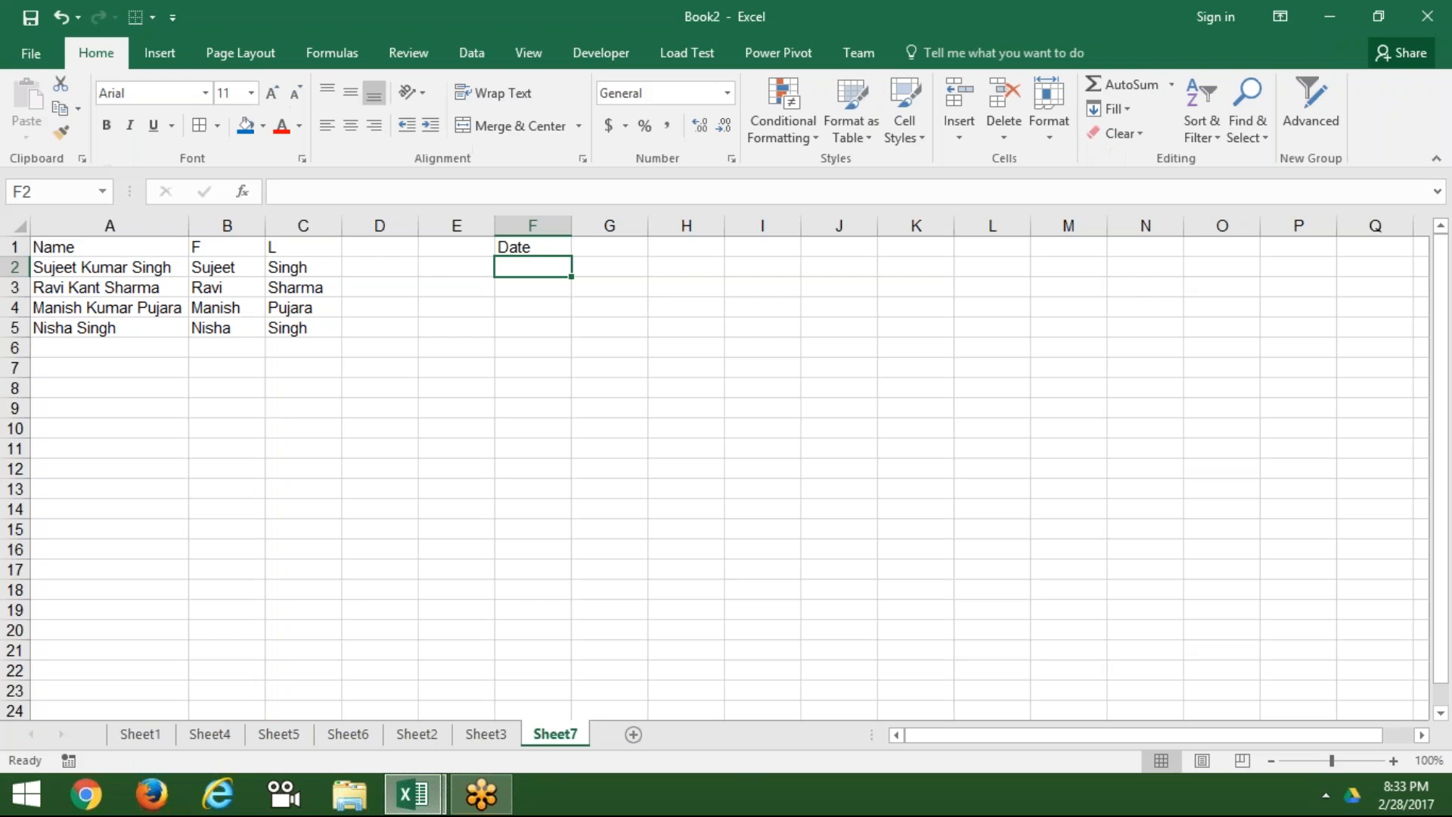
type("7/1")
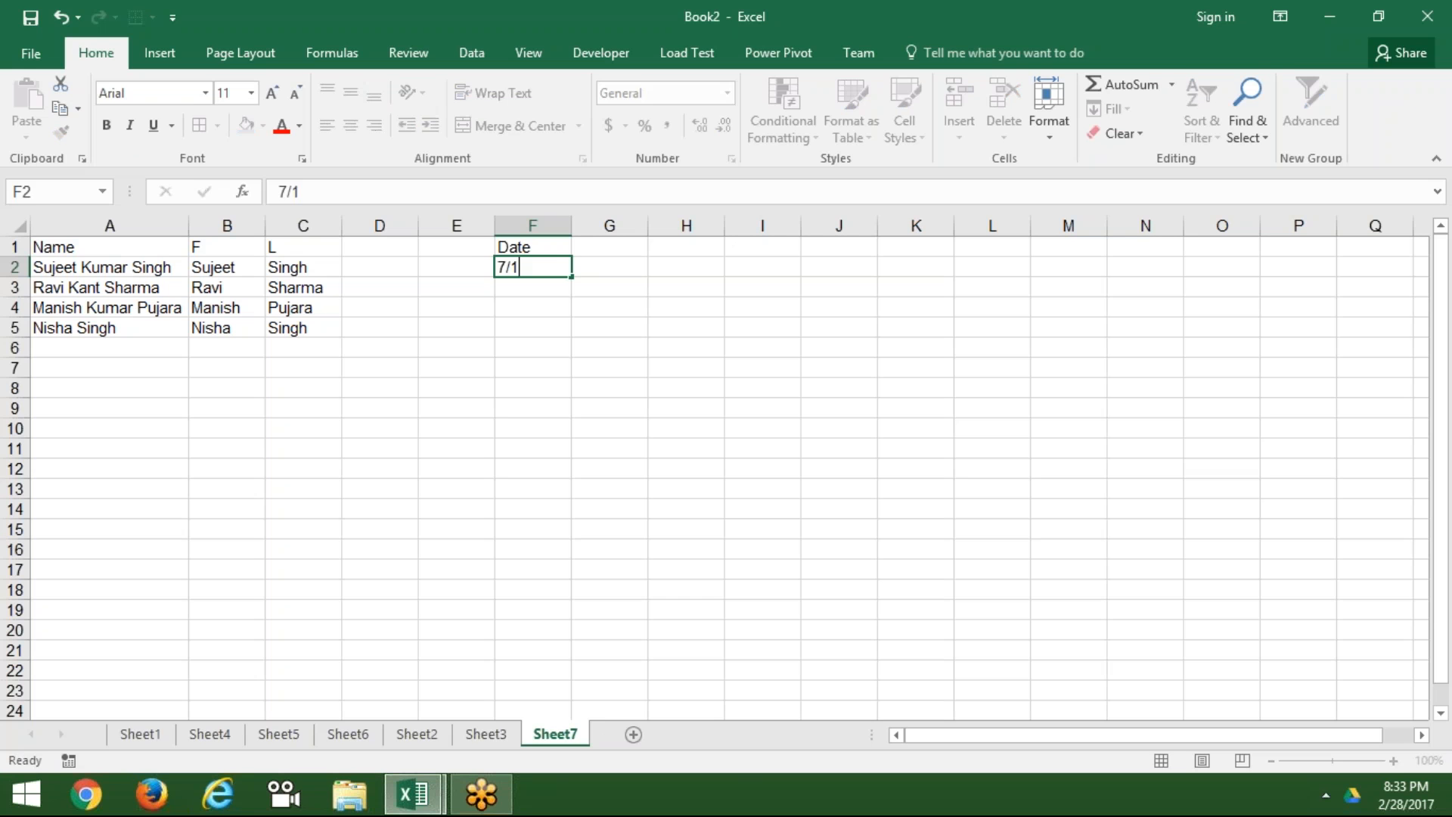
key("Return")
Step: Fill F3:F10 with =F2+30 so each date falls 30 days after the previous
type("=F2+30")
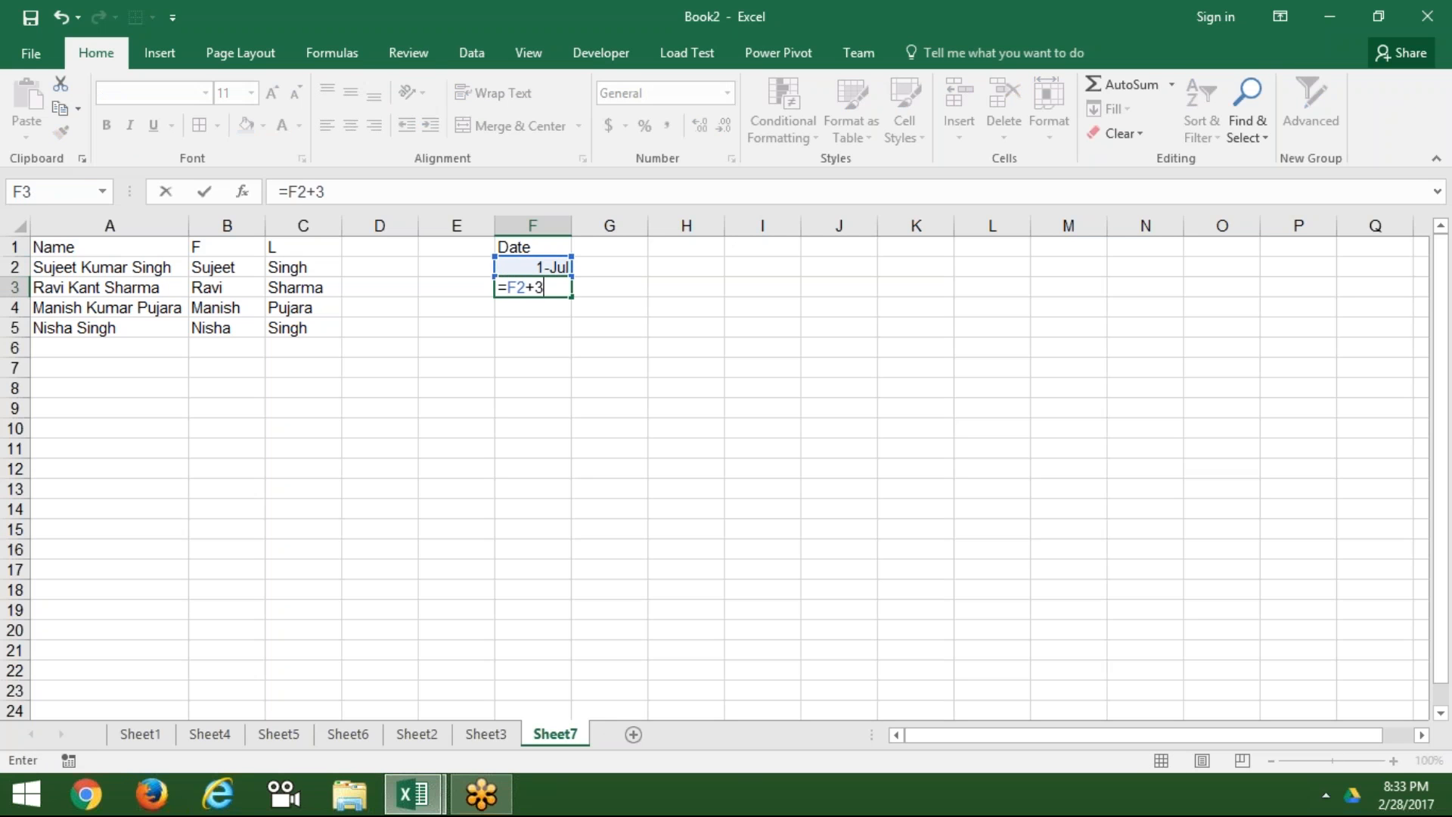
key("Return")
key("Up")
key("shift+Down")
key("shift+Down")
key("shift+Down")
key("shift+Down")
key("shift+Down")
key("shift+Down")
key("shift+Down")
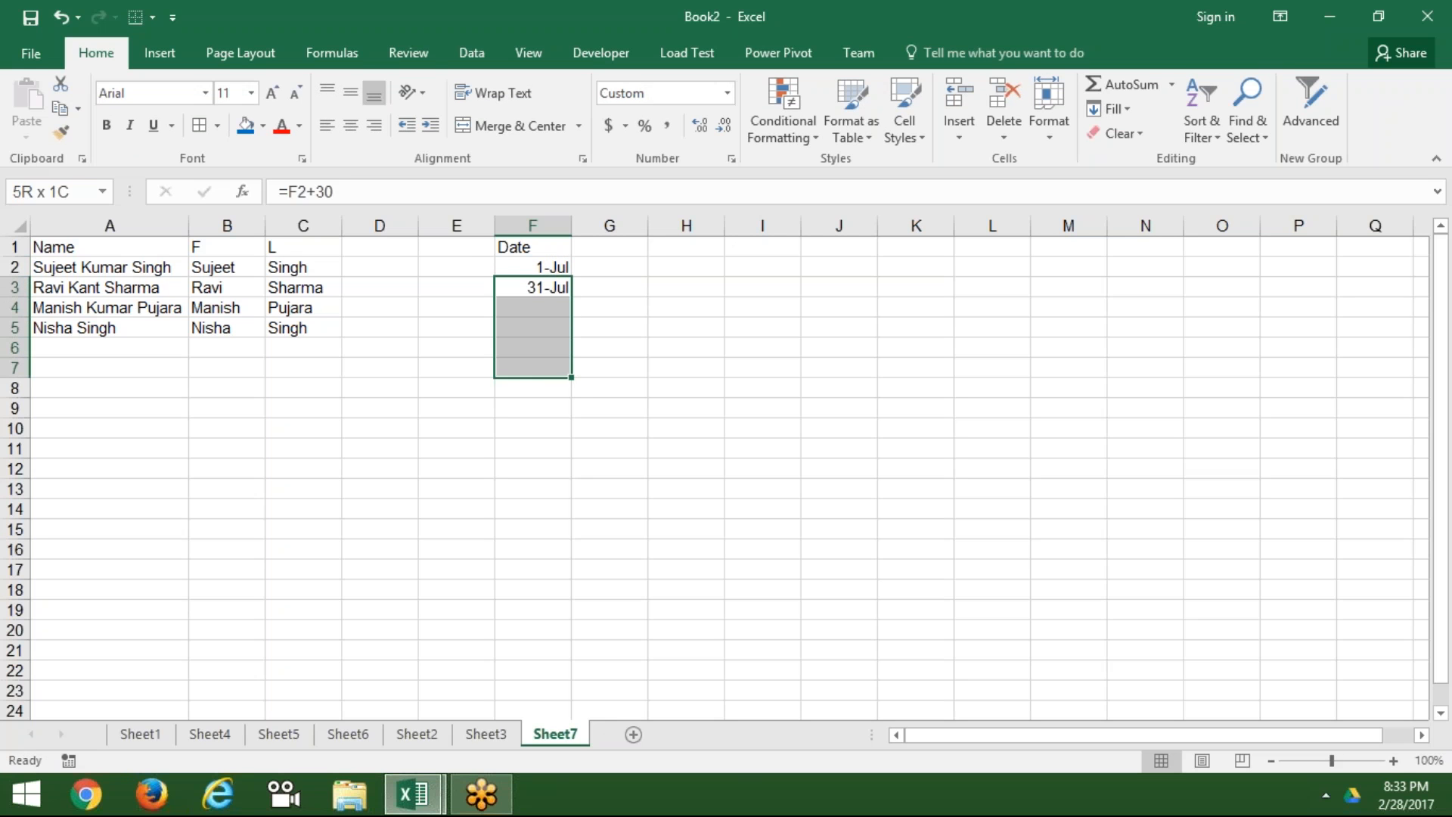
key("ctrl+d")
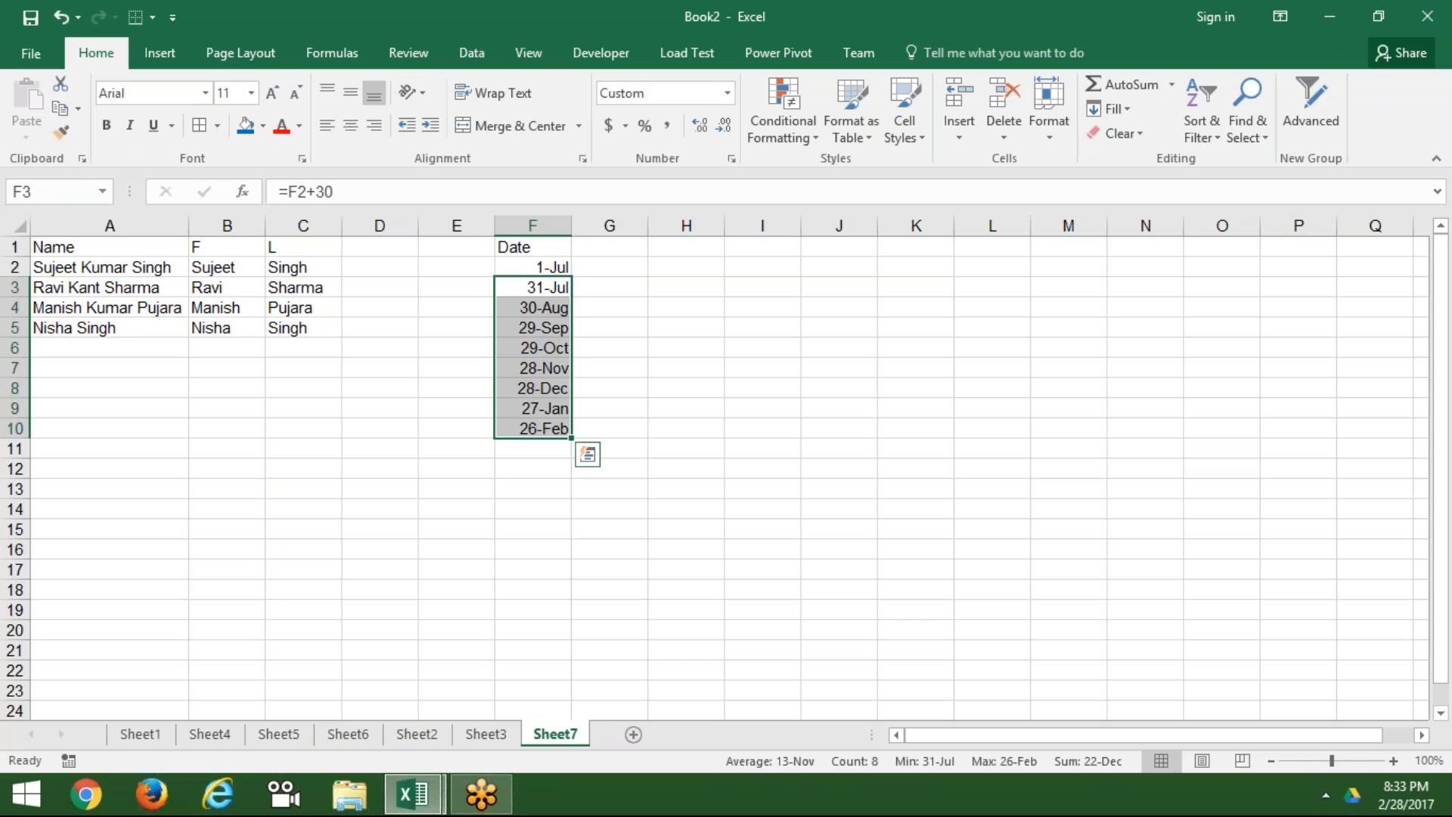
key("ctrl+Up")
key("Right")
key("Down")
Step: Enter Jul in G2 and Flash Fill the month names into G3:G10
type("Ju")
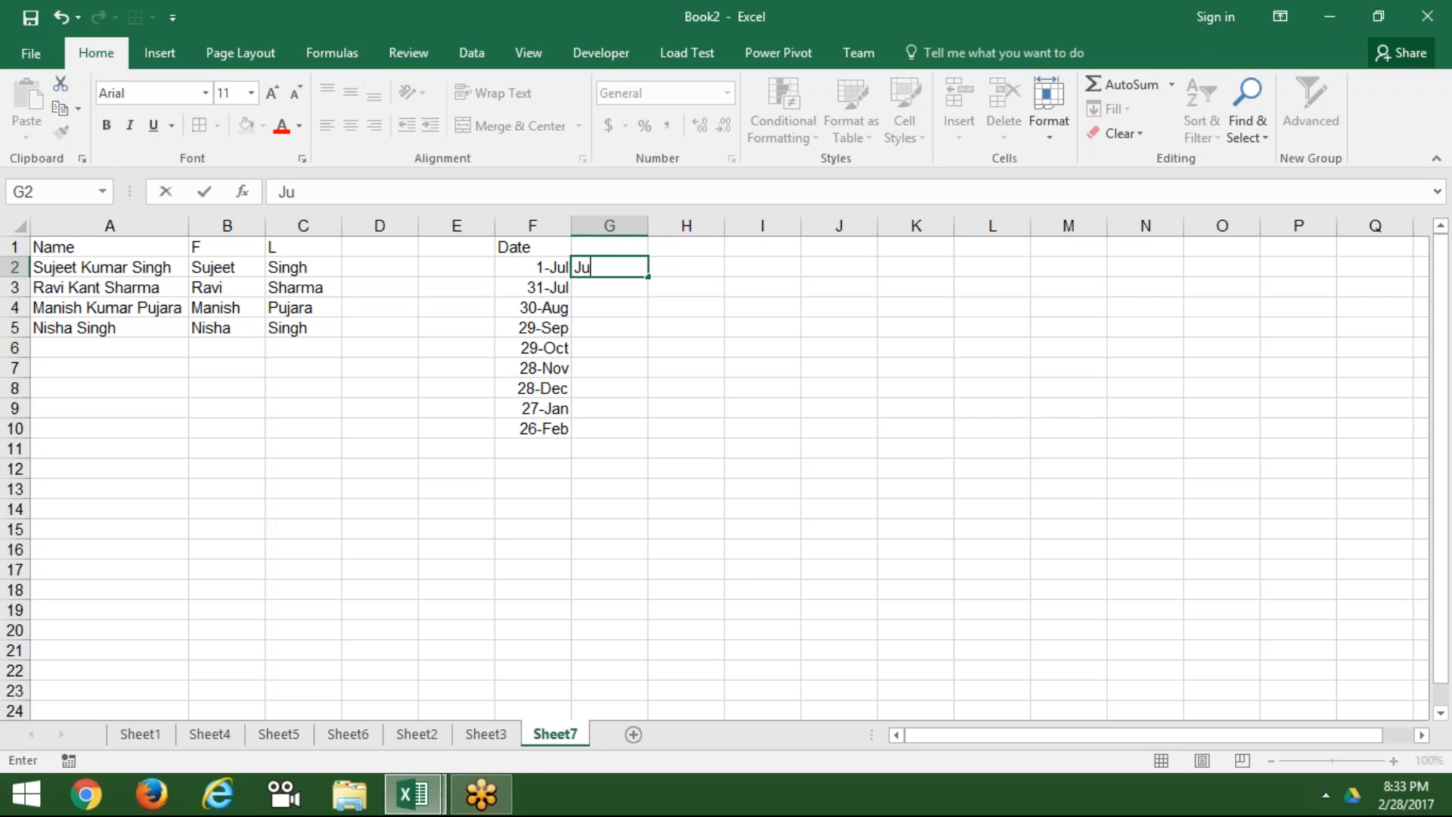
type("l")
key("ctrl+Return")
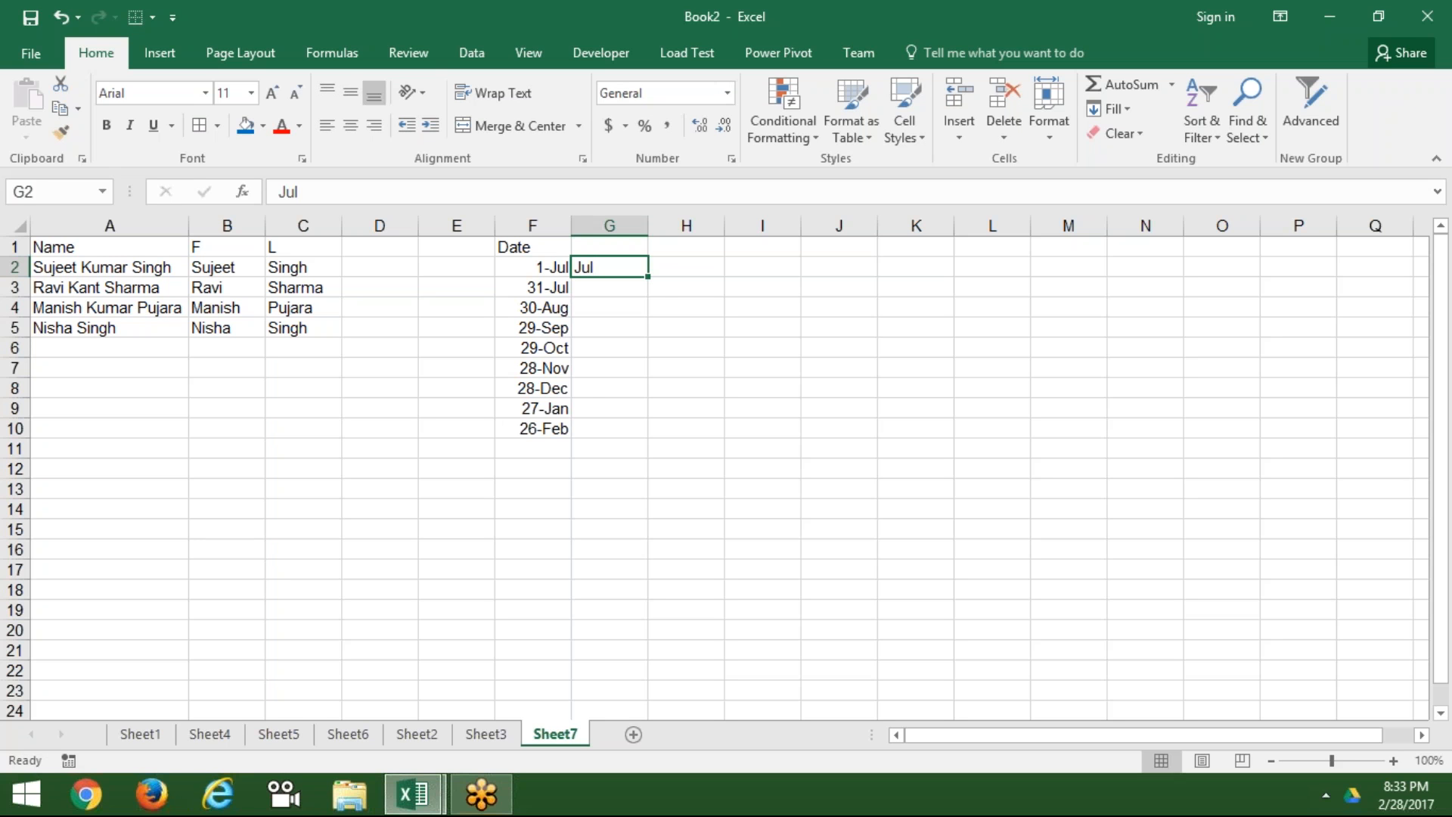
key("ctrl+e")
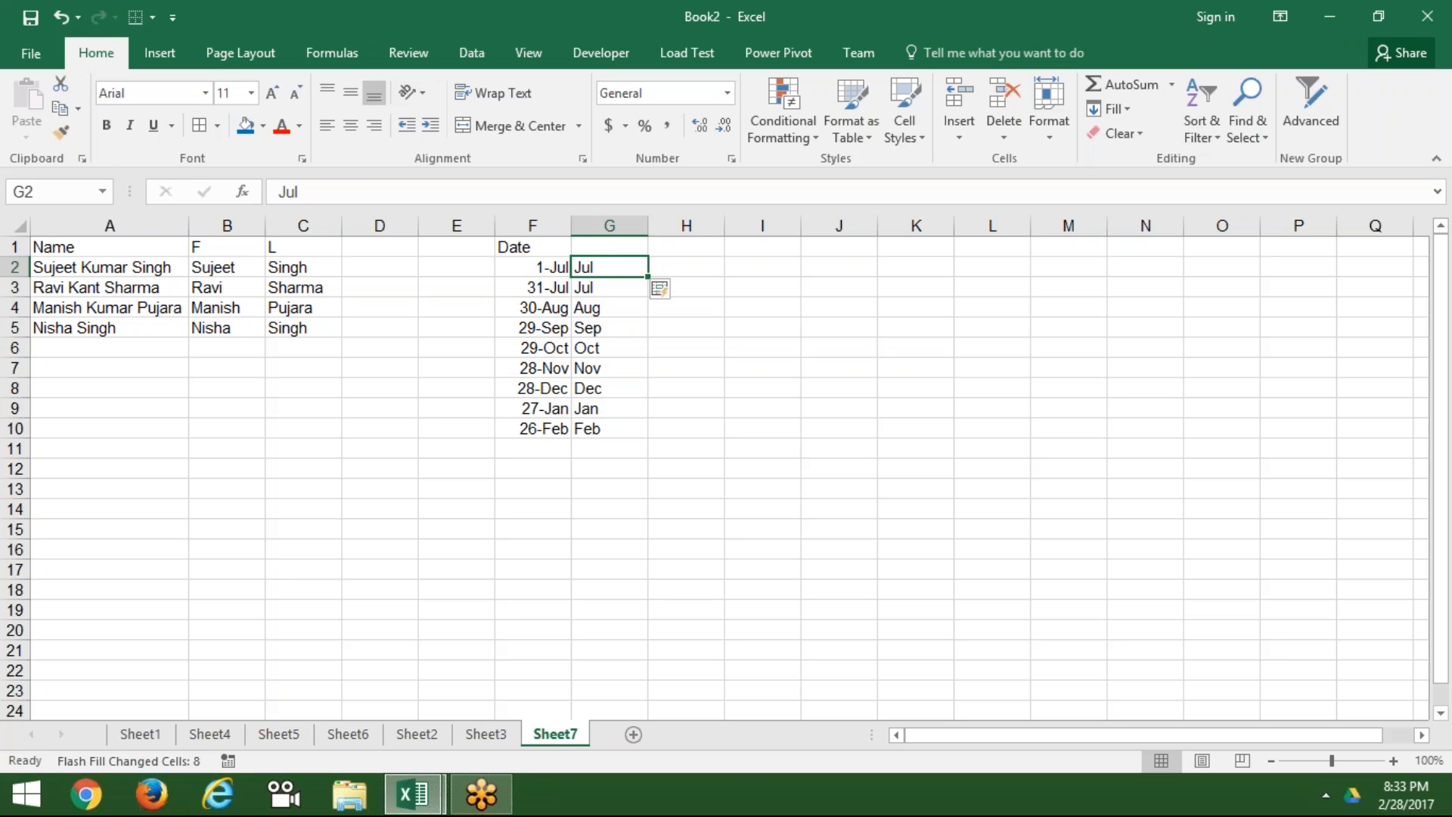
left_click(372, 264)
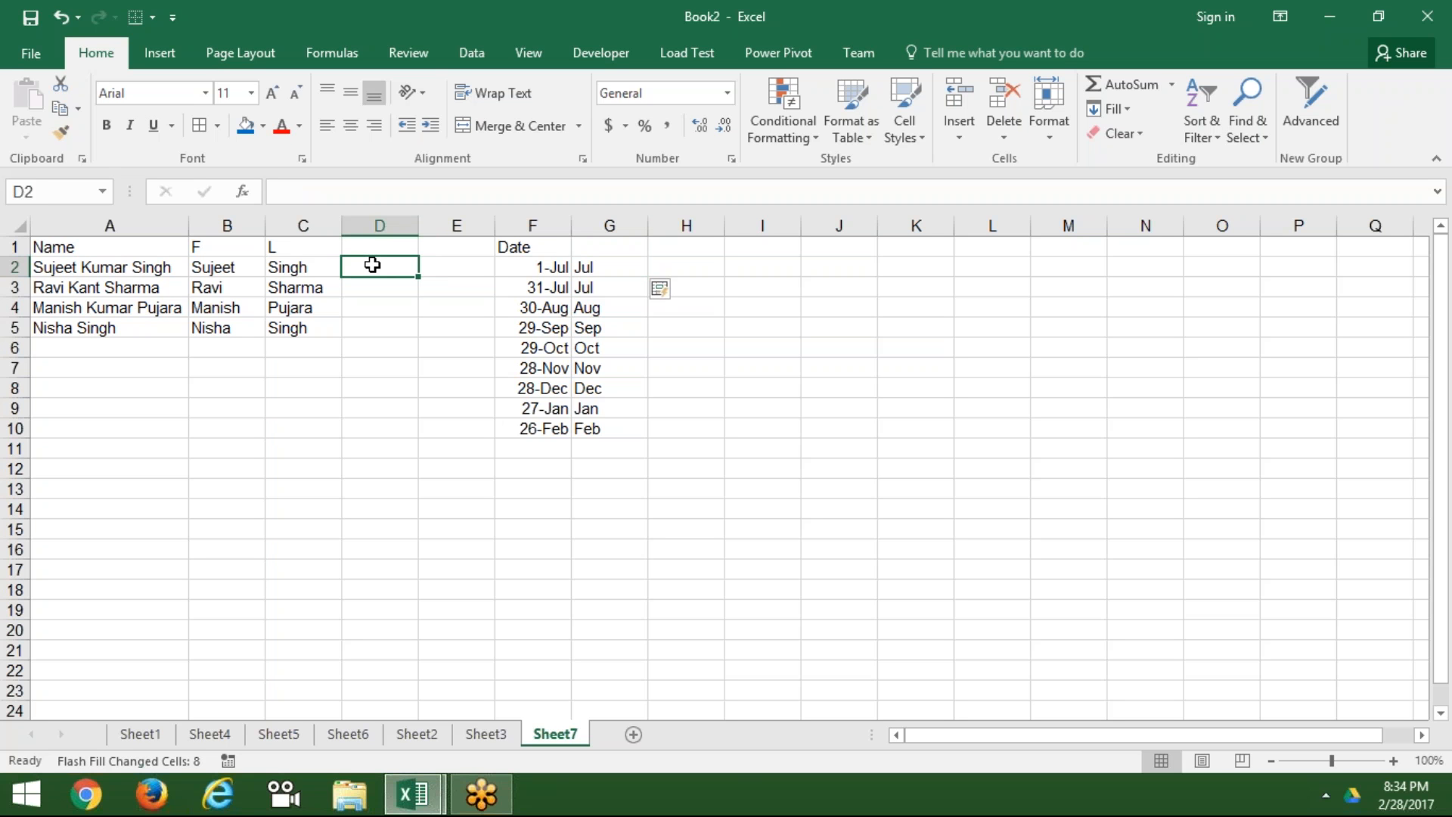
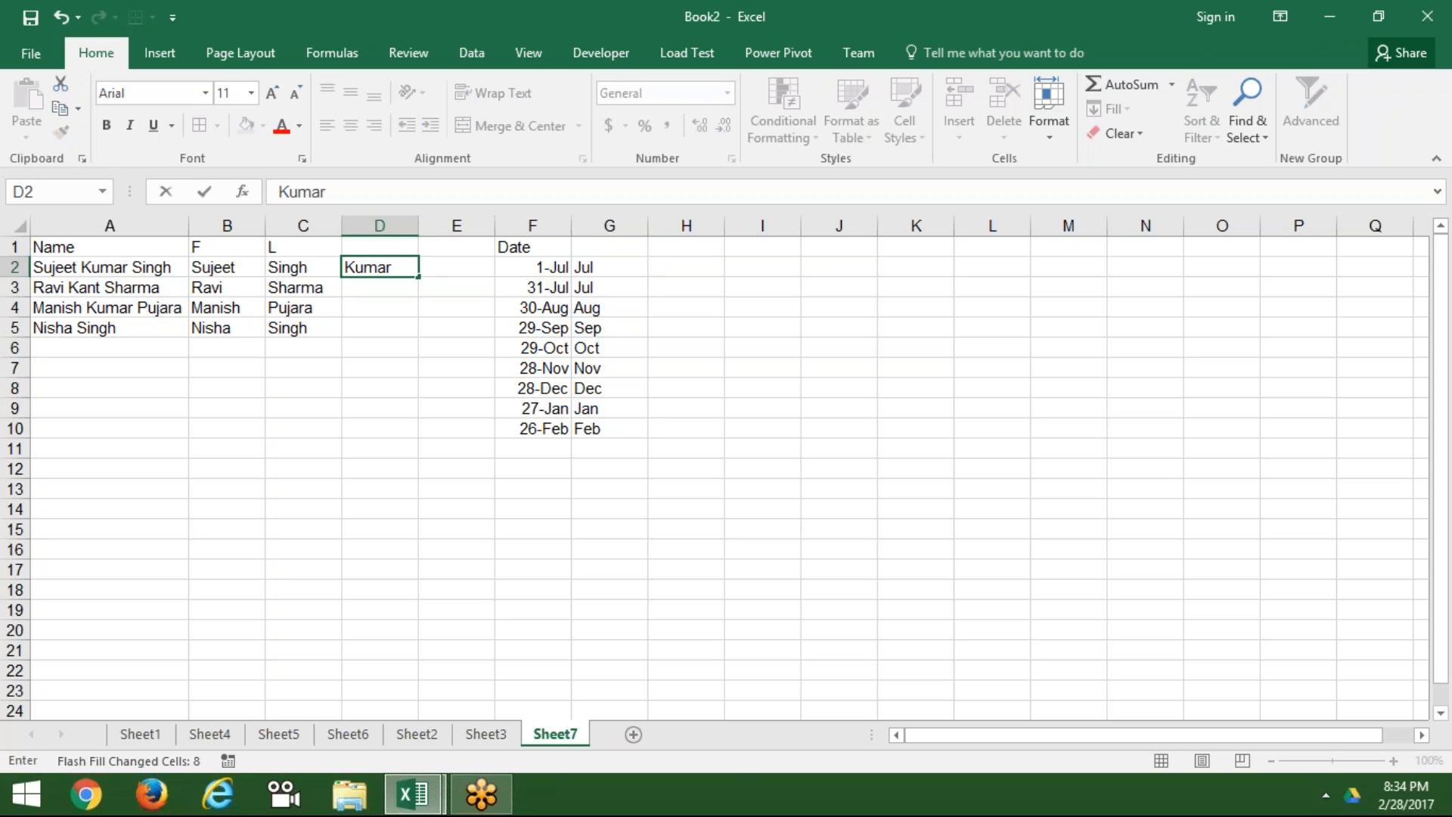
Step: Type the first middle name in D2 and Flash Fill the rest into D3:D5
key("ctrl+Return")
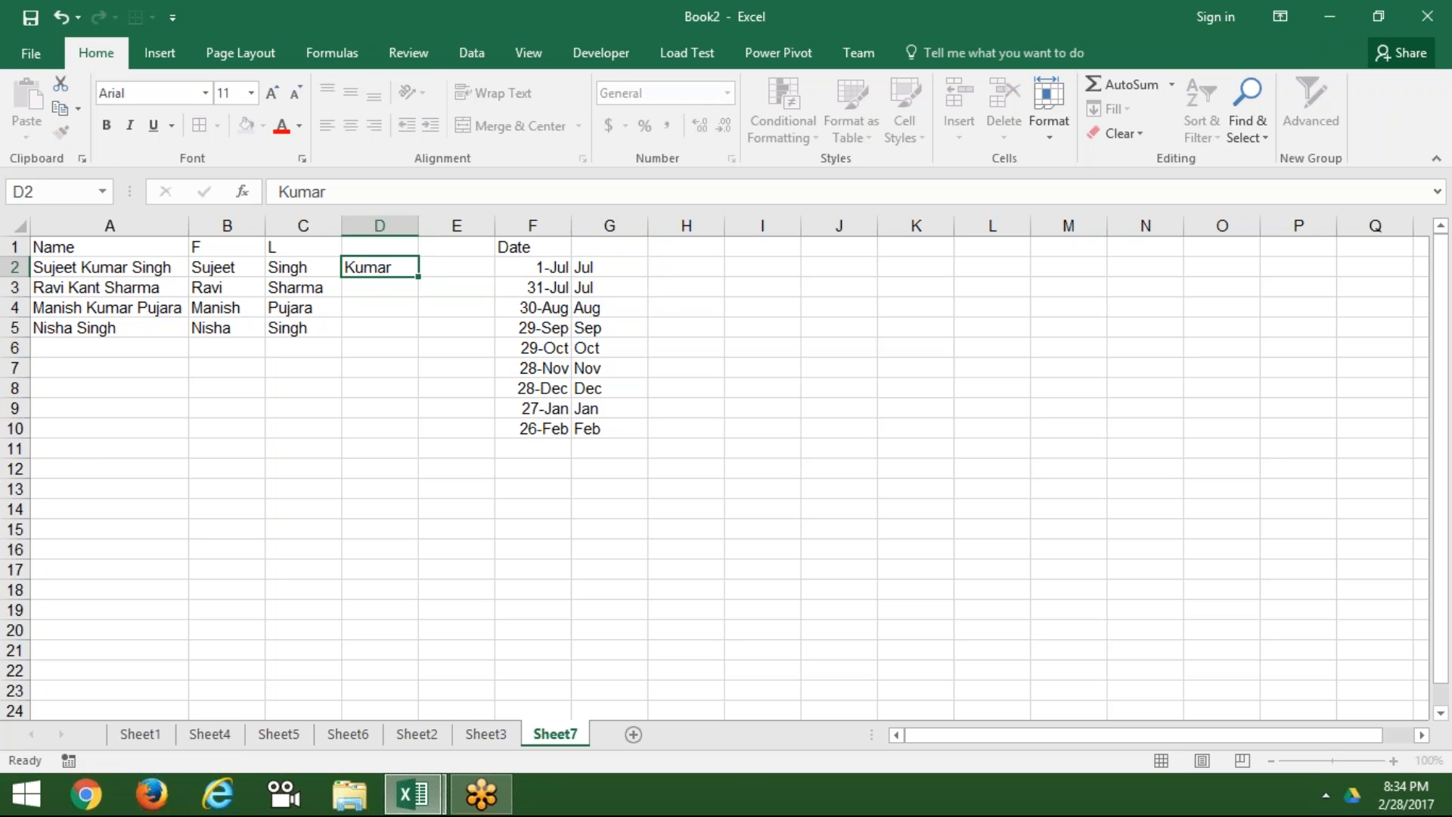
key("ctrl+e")
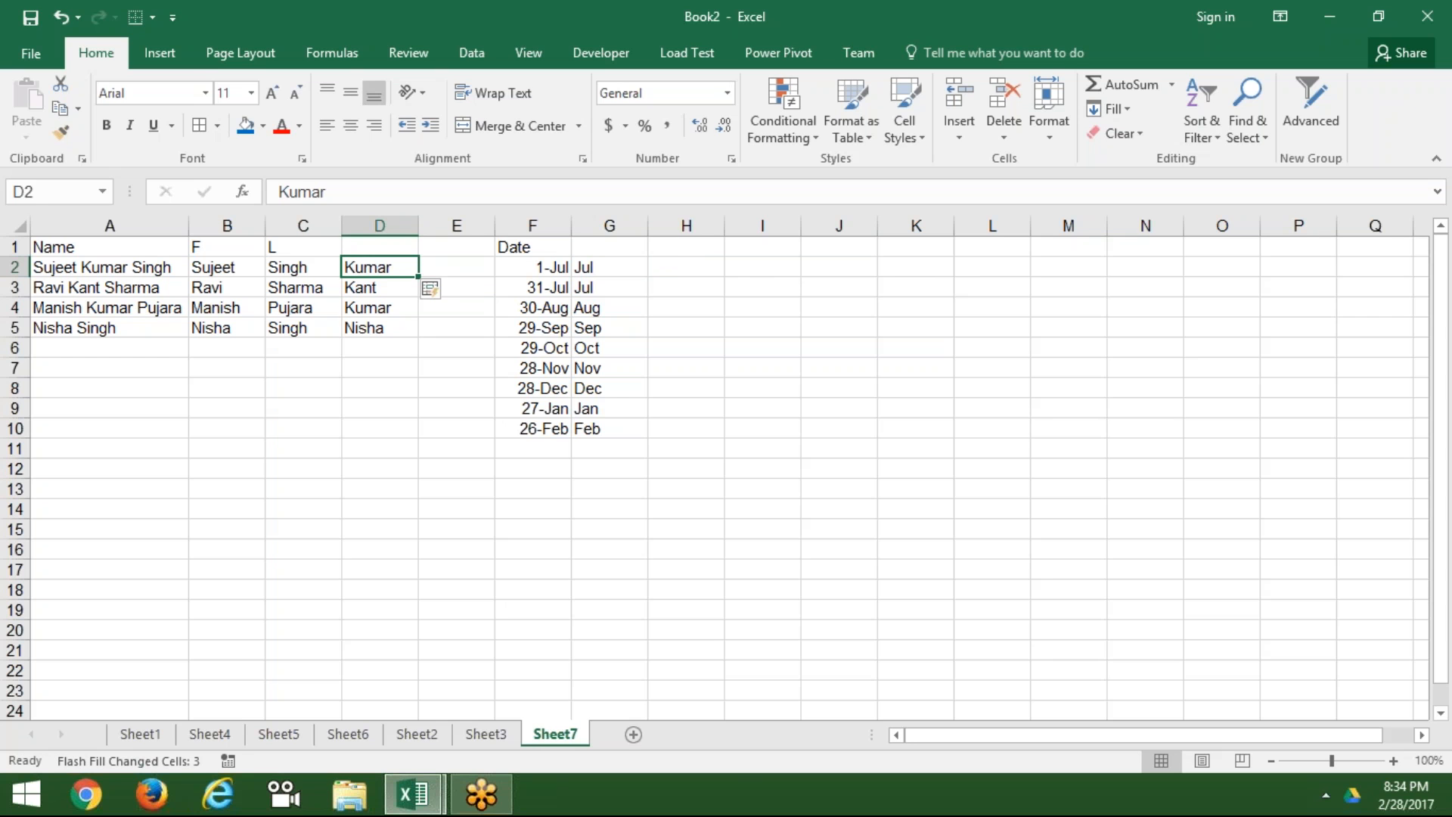
left_click(752, 266)
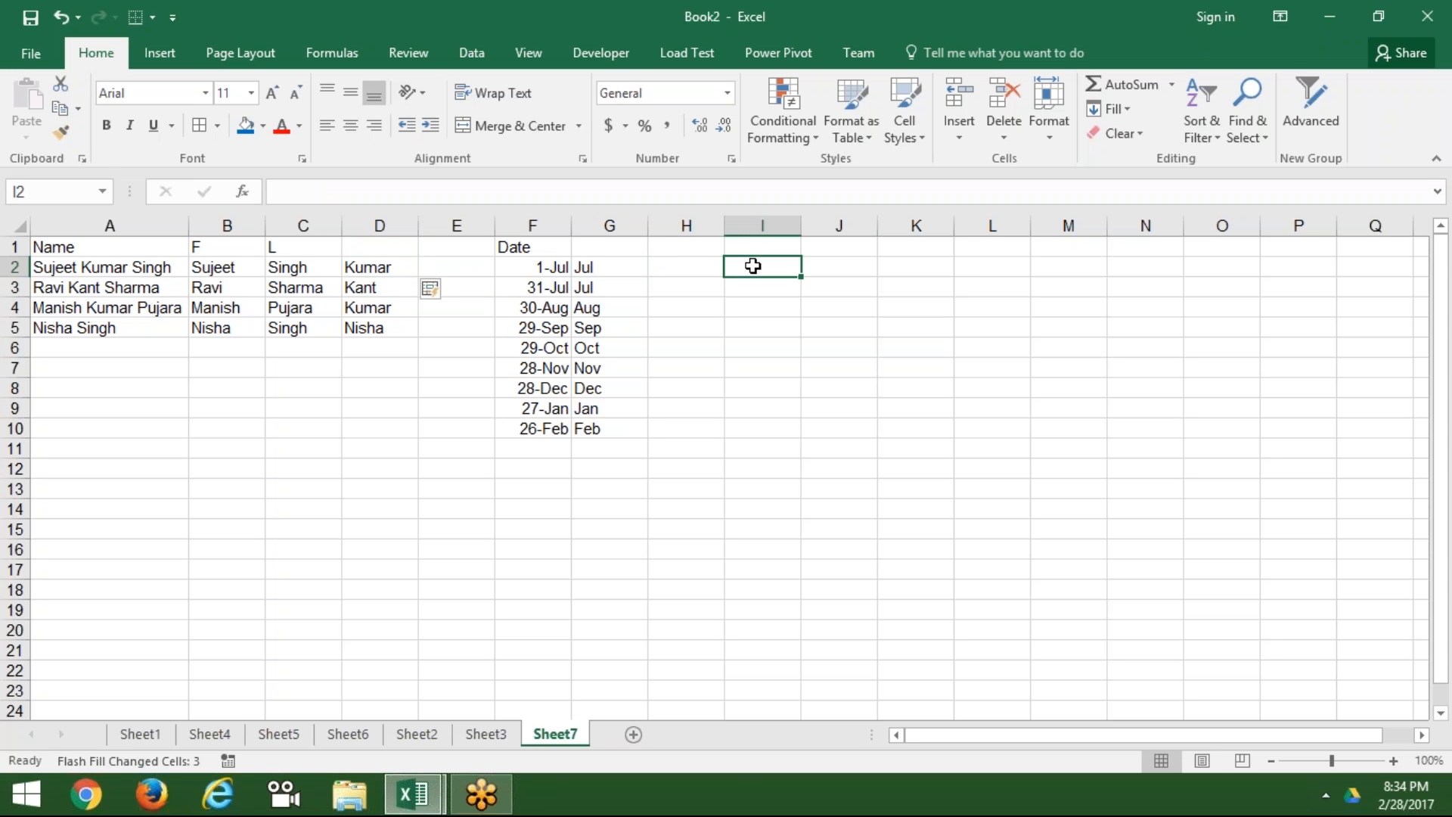
Step: Enter the amounts 78.36, 852.36, 65.23 and 362.63 in I2:I5
type("78.36")
key("Return")
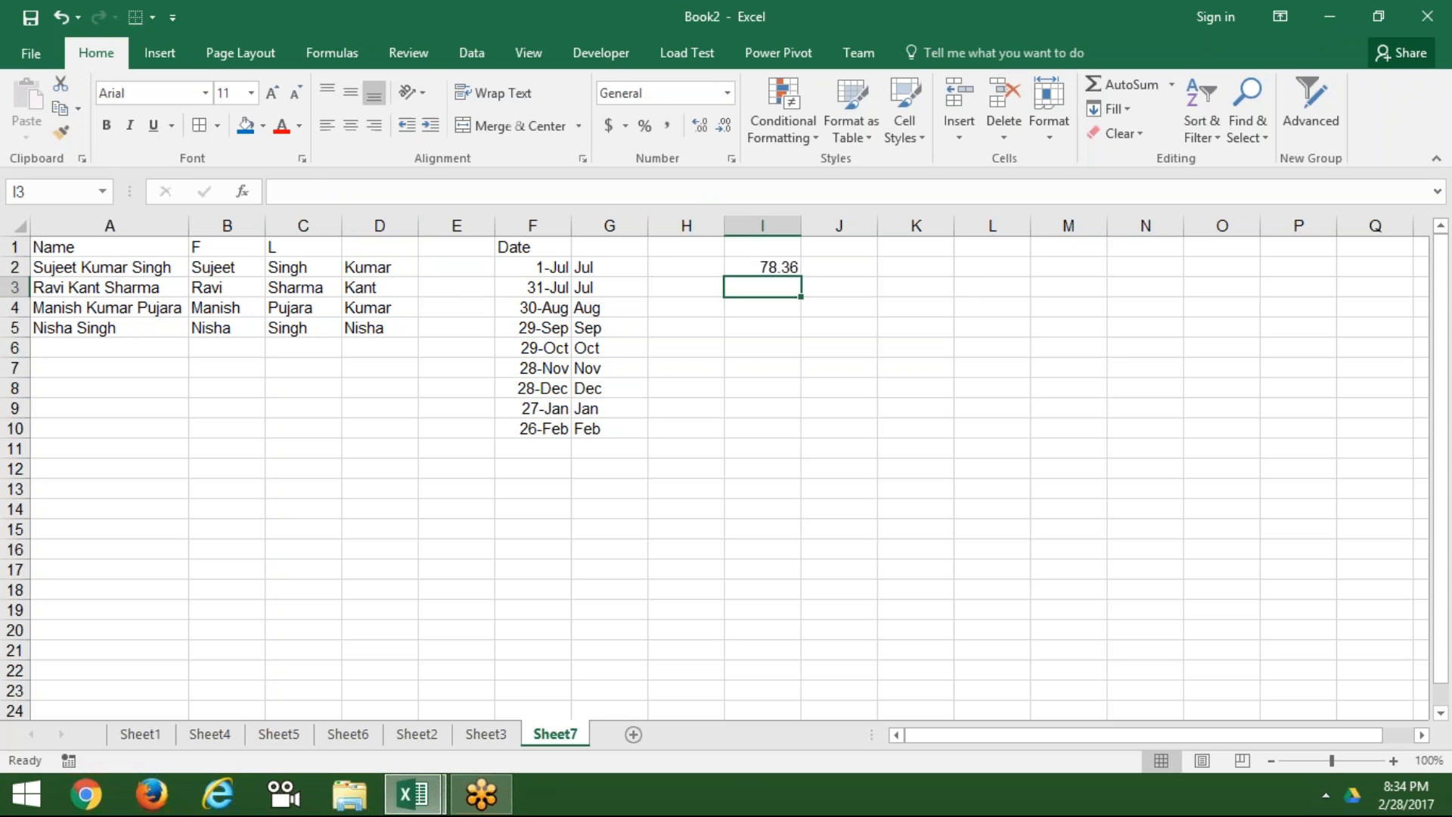
type("852.36")
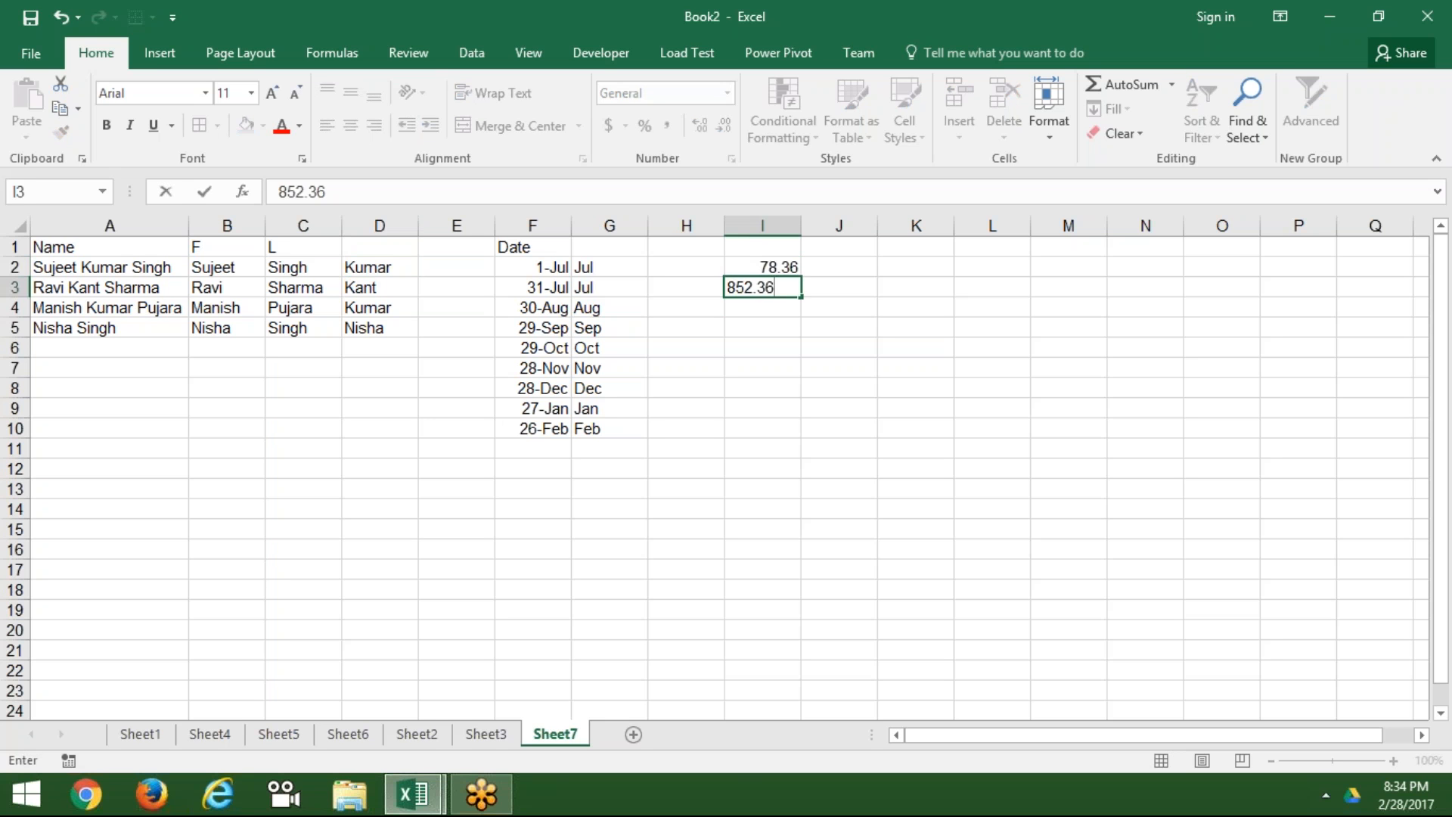
key("Return")
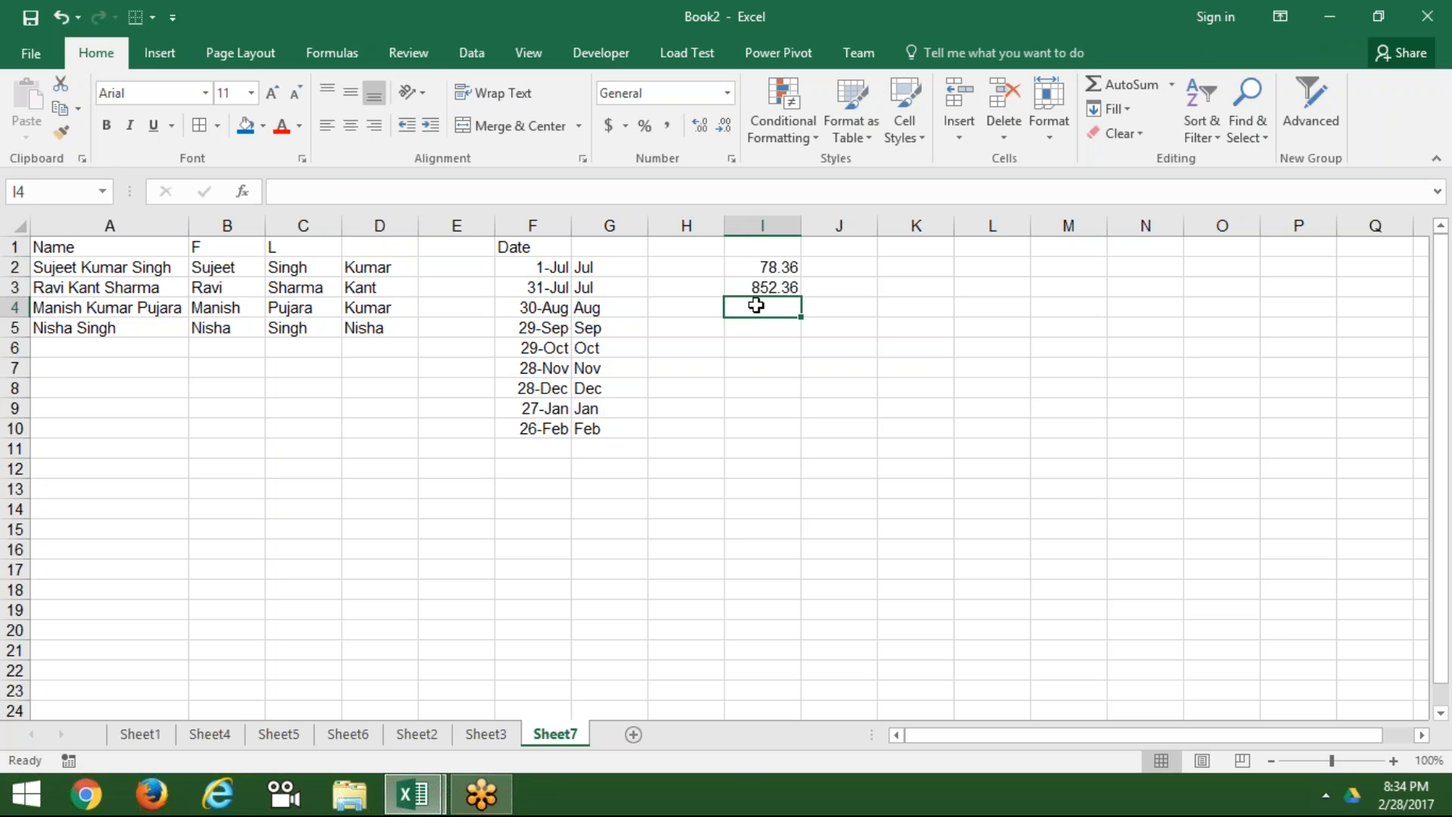
type("65.23")
key("Return")
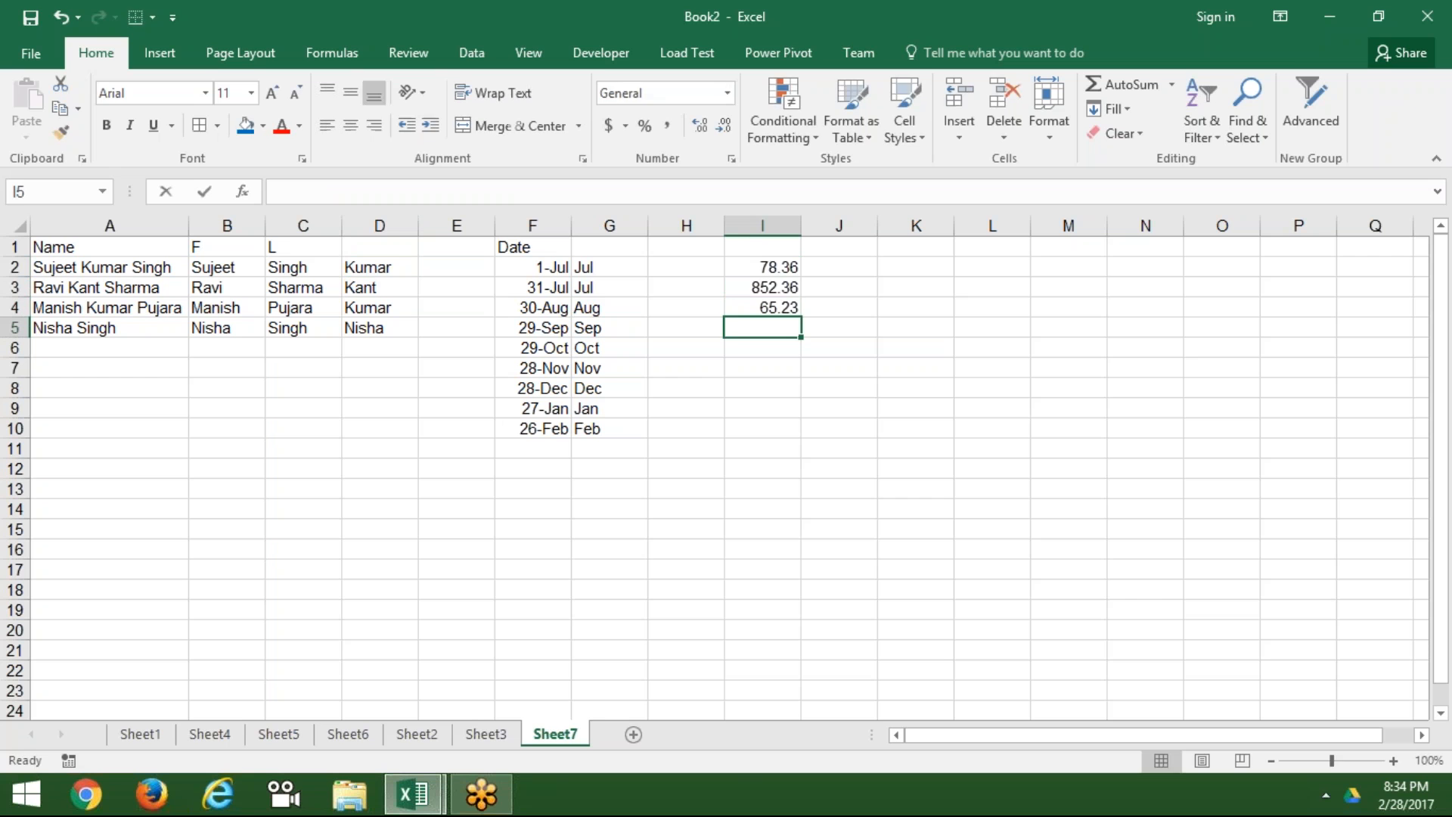
type("362.3")
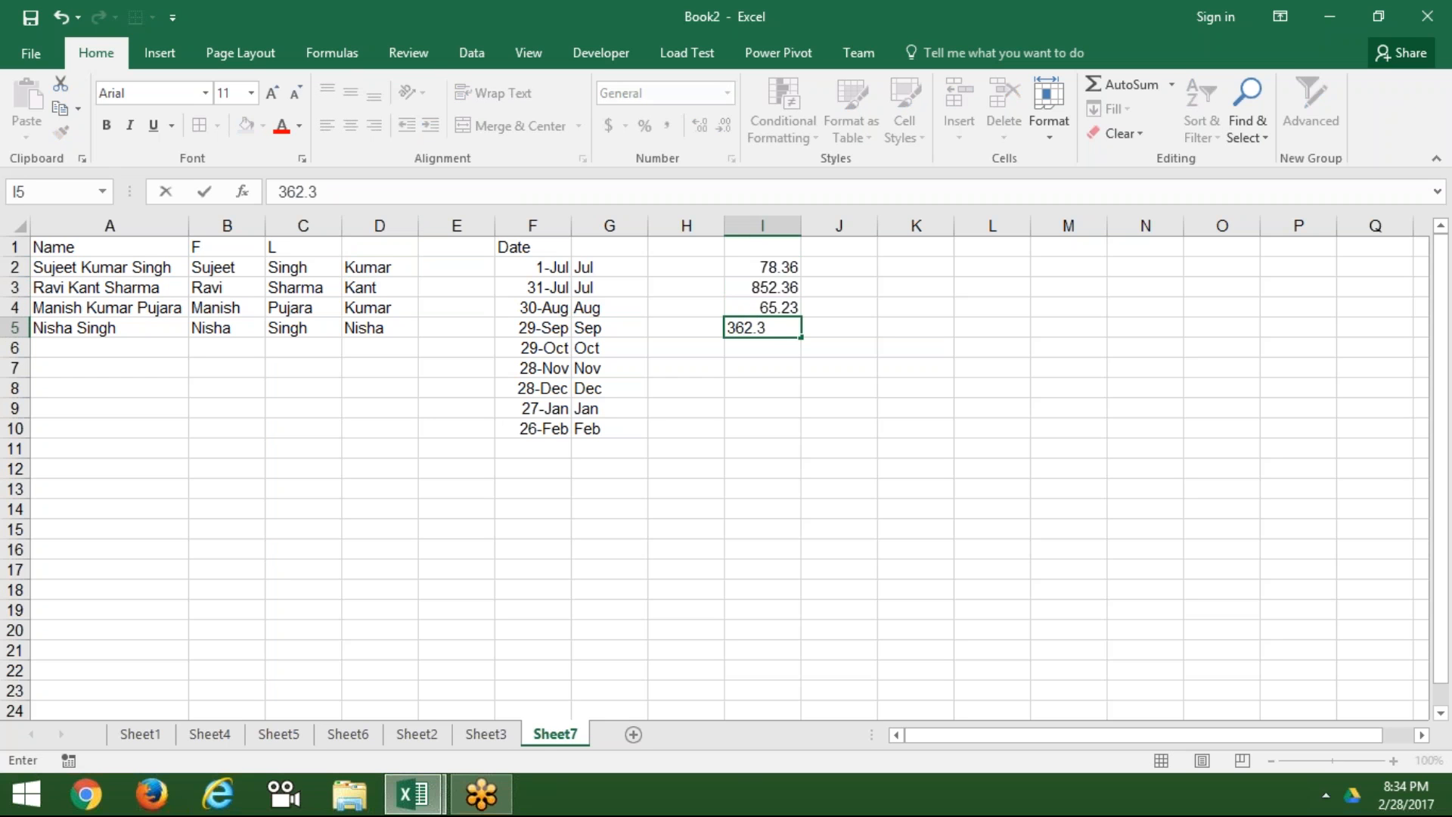
key("BackSpace")
key("BackSpace")
type(".63")
key("Return")
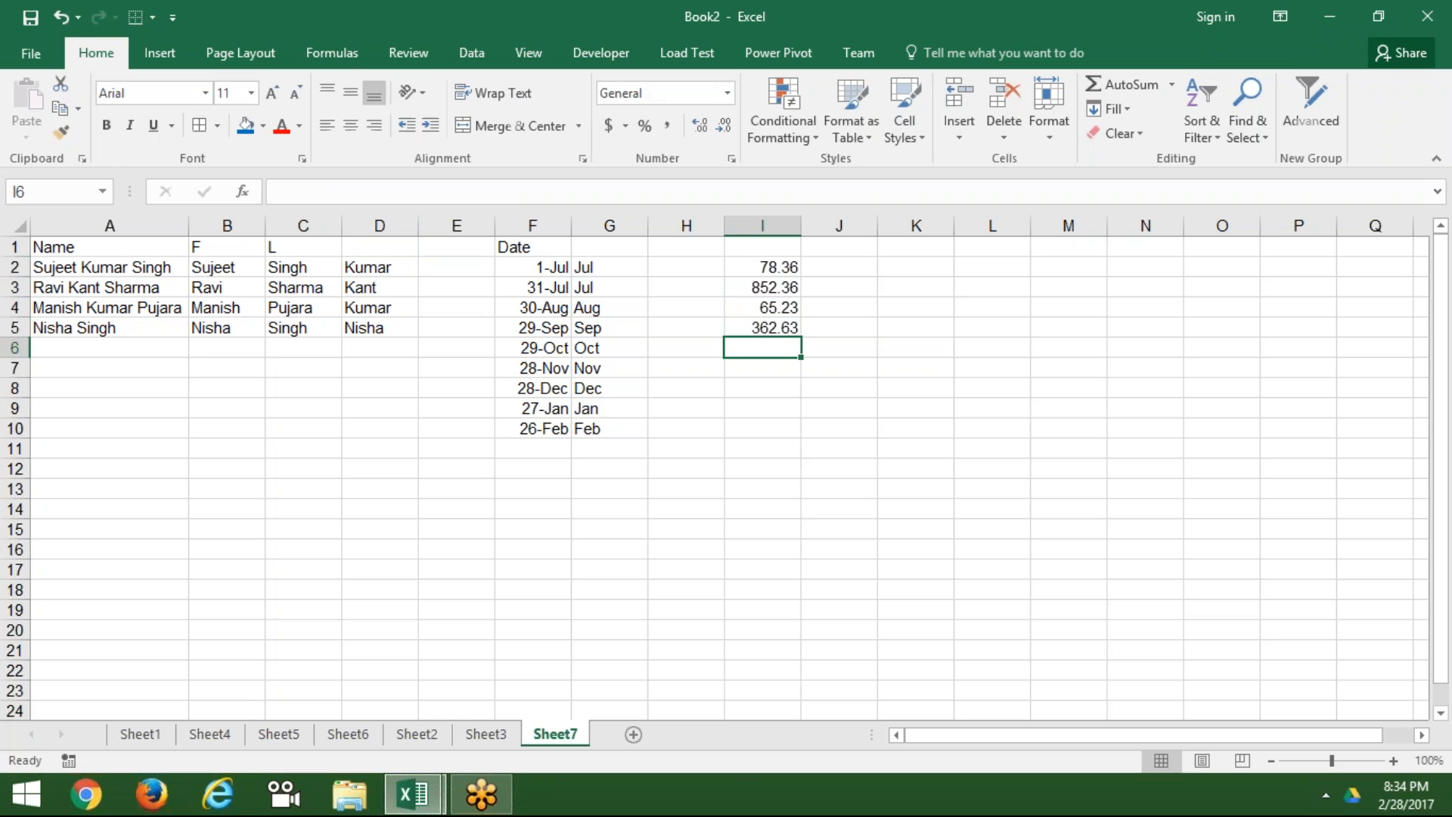
Step: Enter 0.36 in J2 and Flash Fill the decimal parts into J3:J5
left_click(840, 270)
type("0.36")
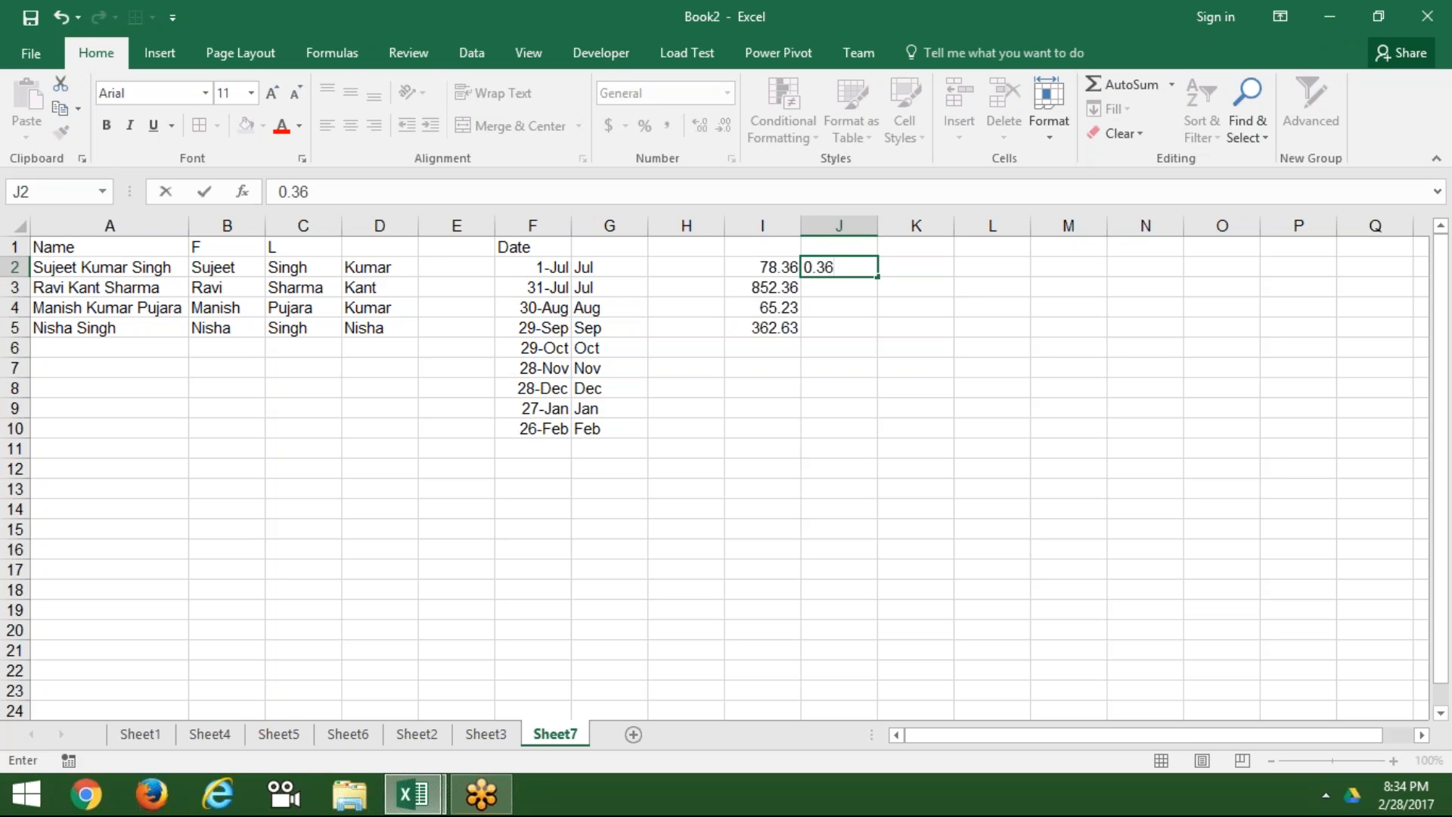
key("ctrl+Return")
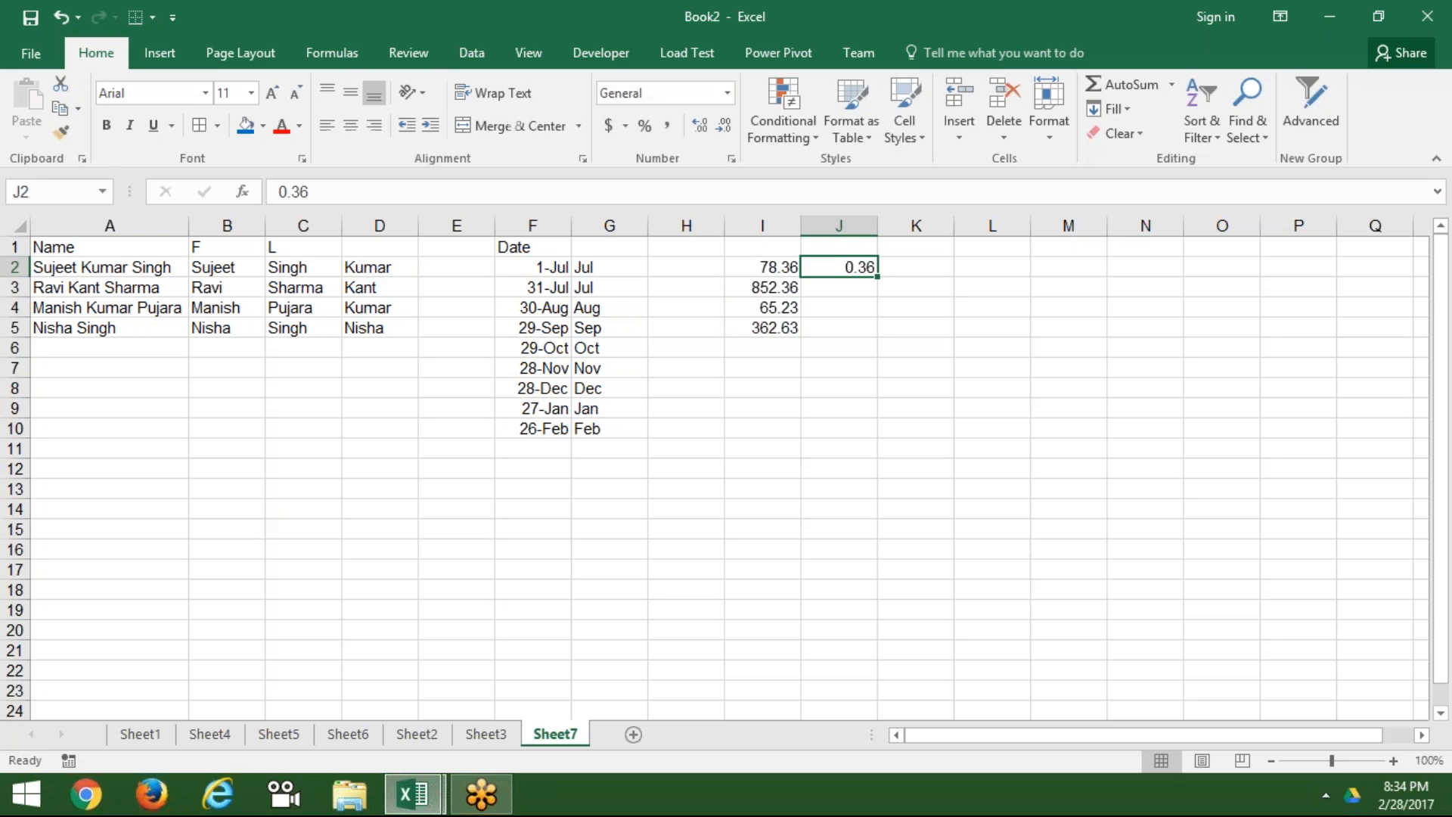
key("ctrl+e")
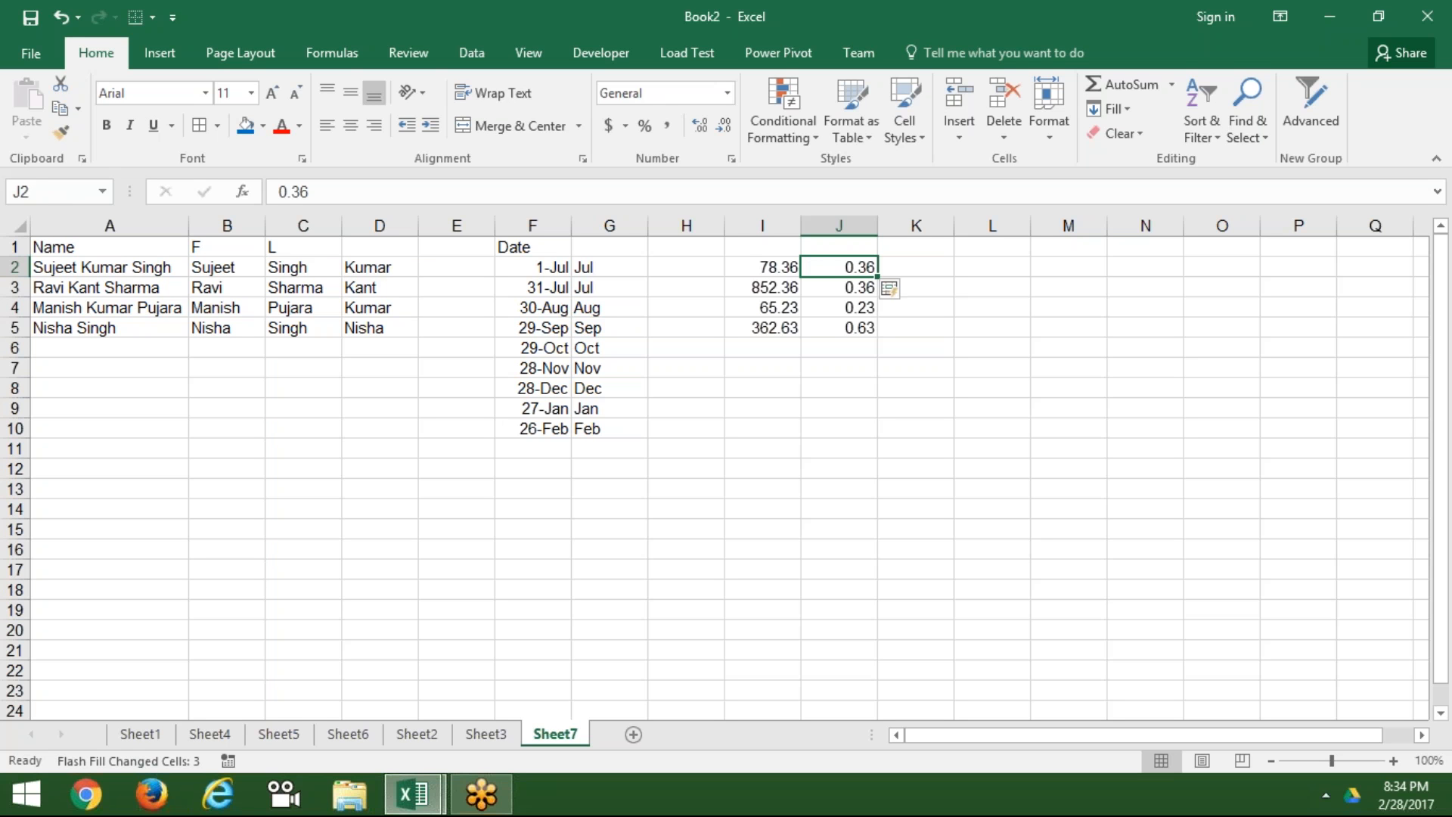
key("Right")
key("Right")
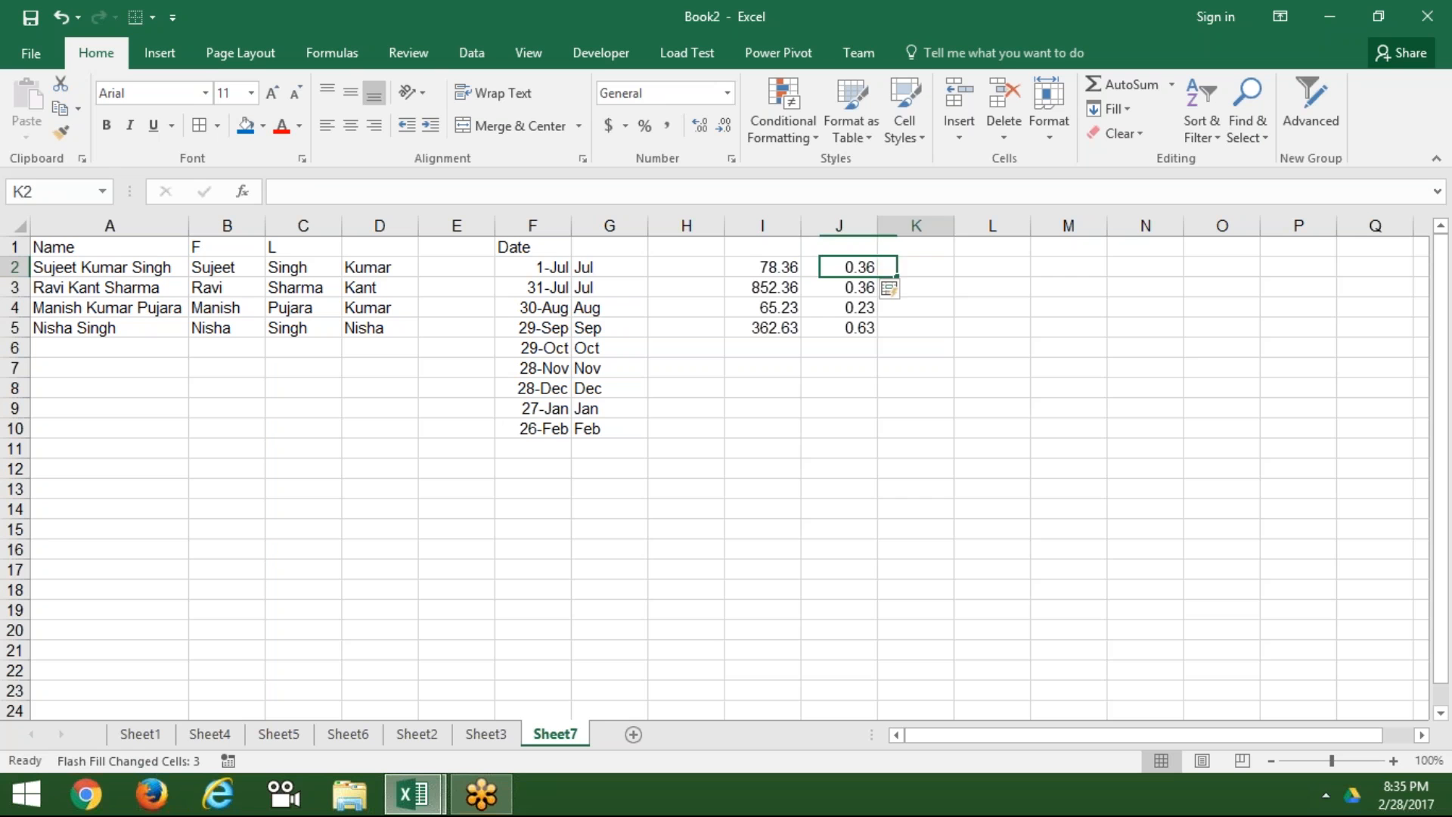
Step: Enter 767 in L2, correcting the first mistyped value
type("769")
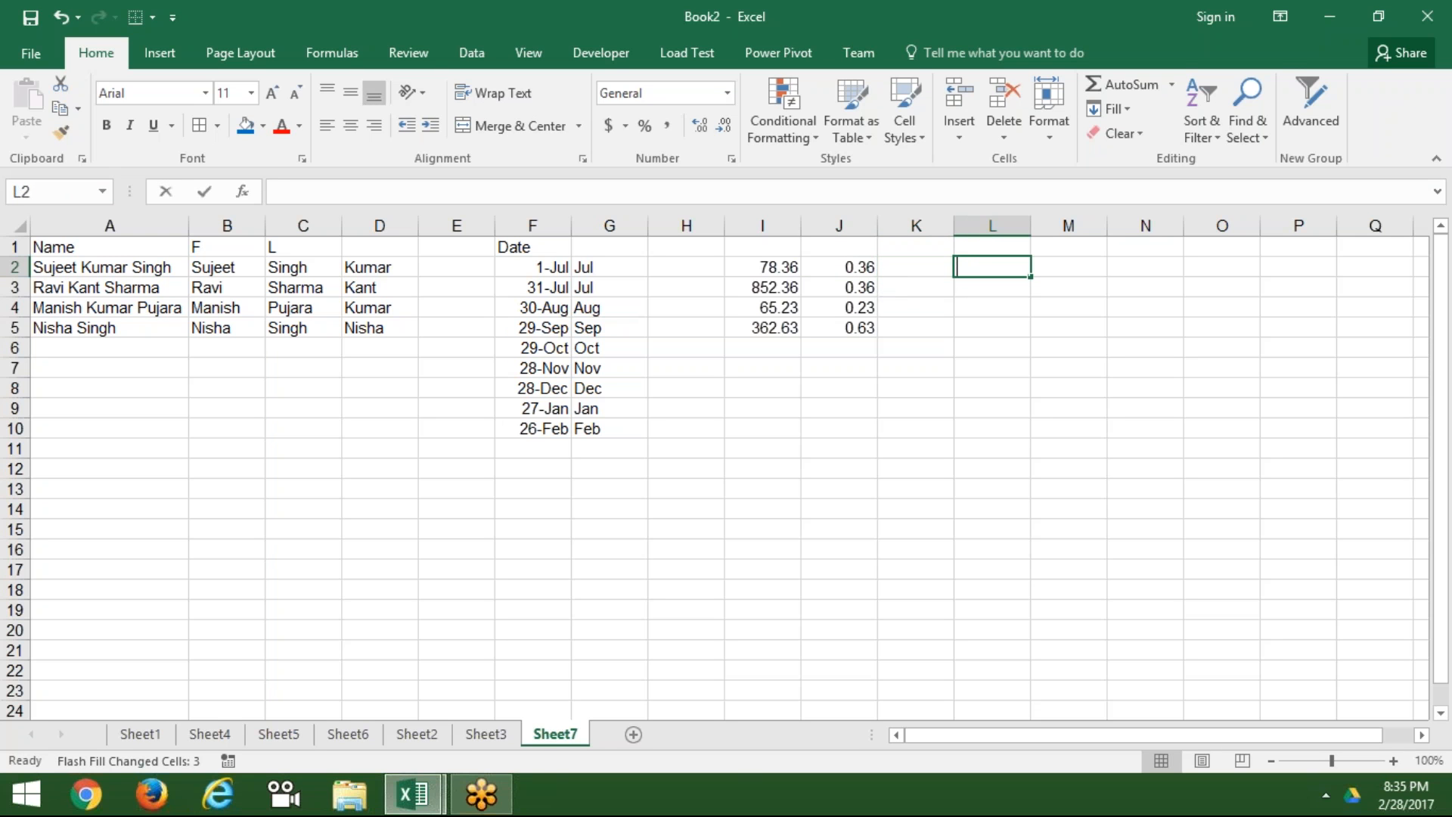
key("Return")
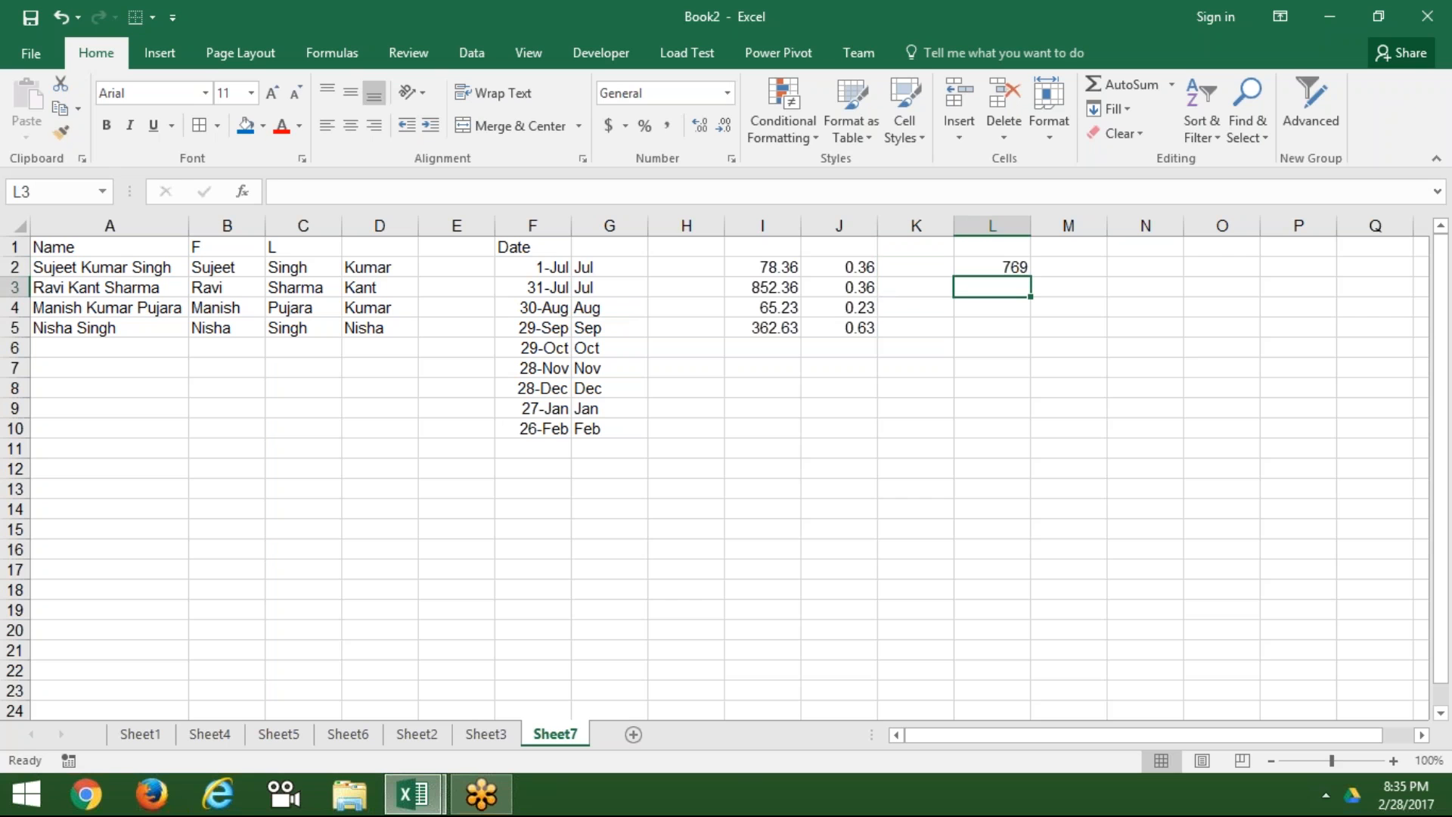
type("697")
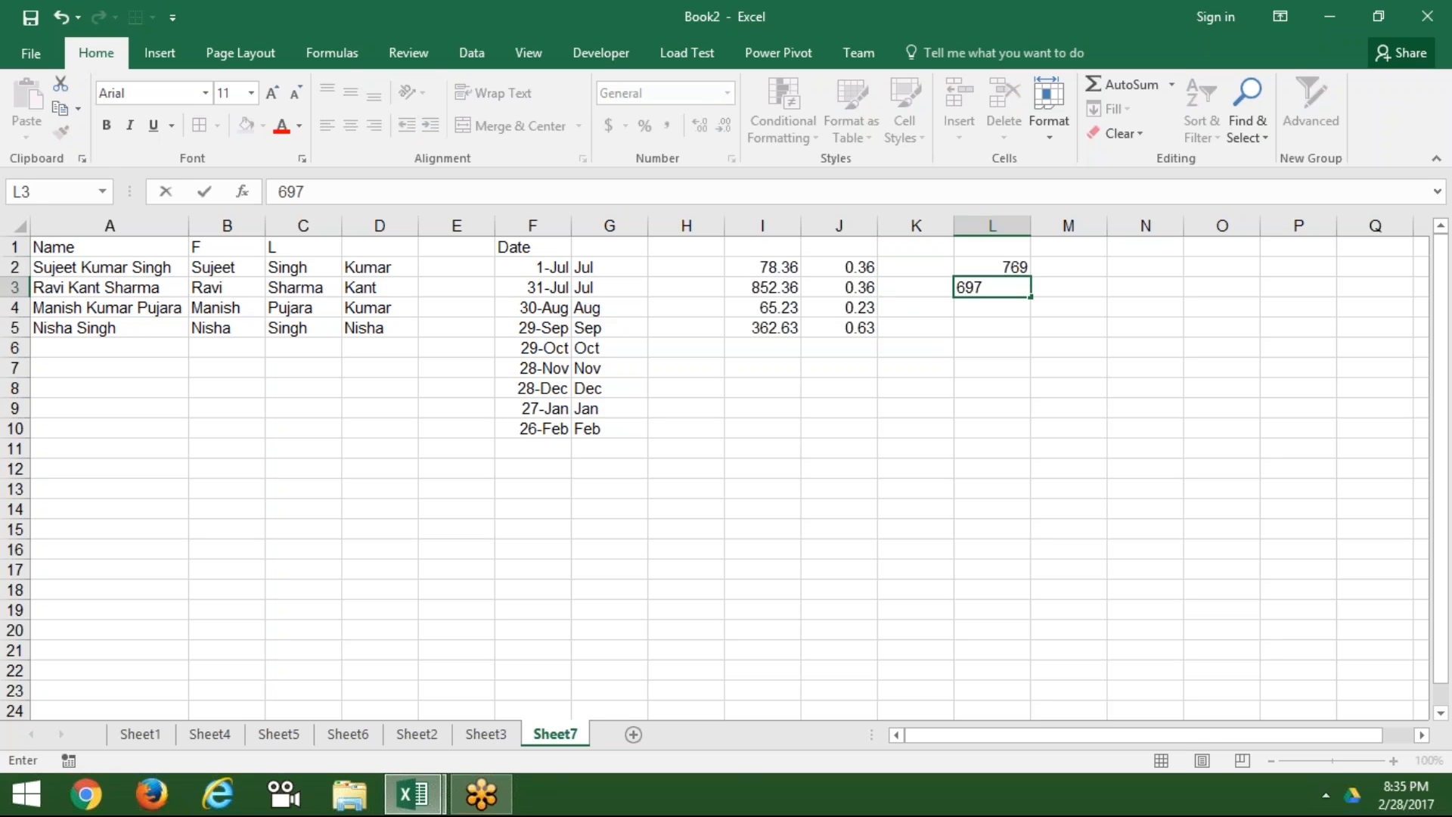
key("Return")
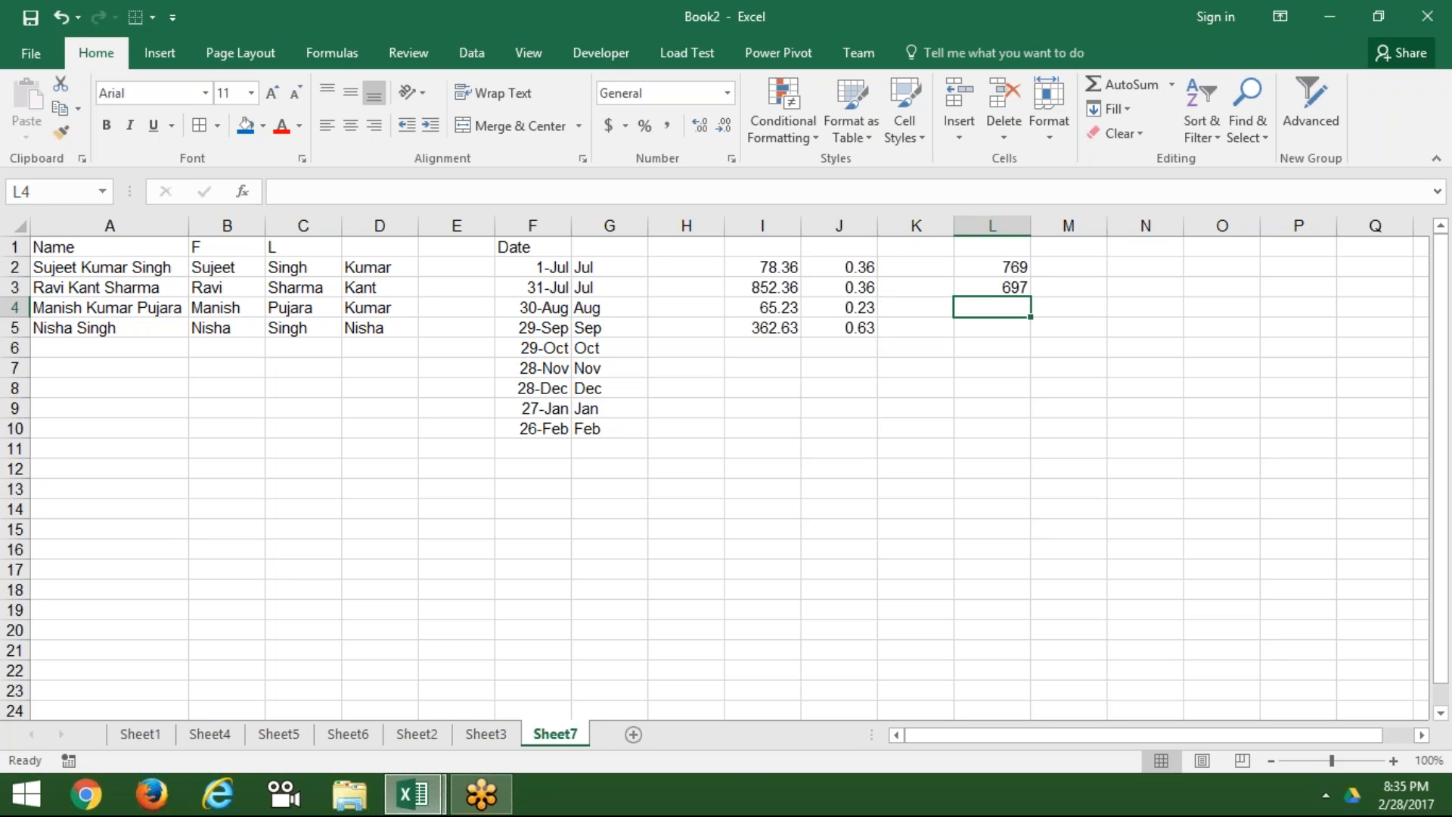
key("Up")
key("Up")
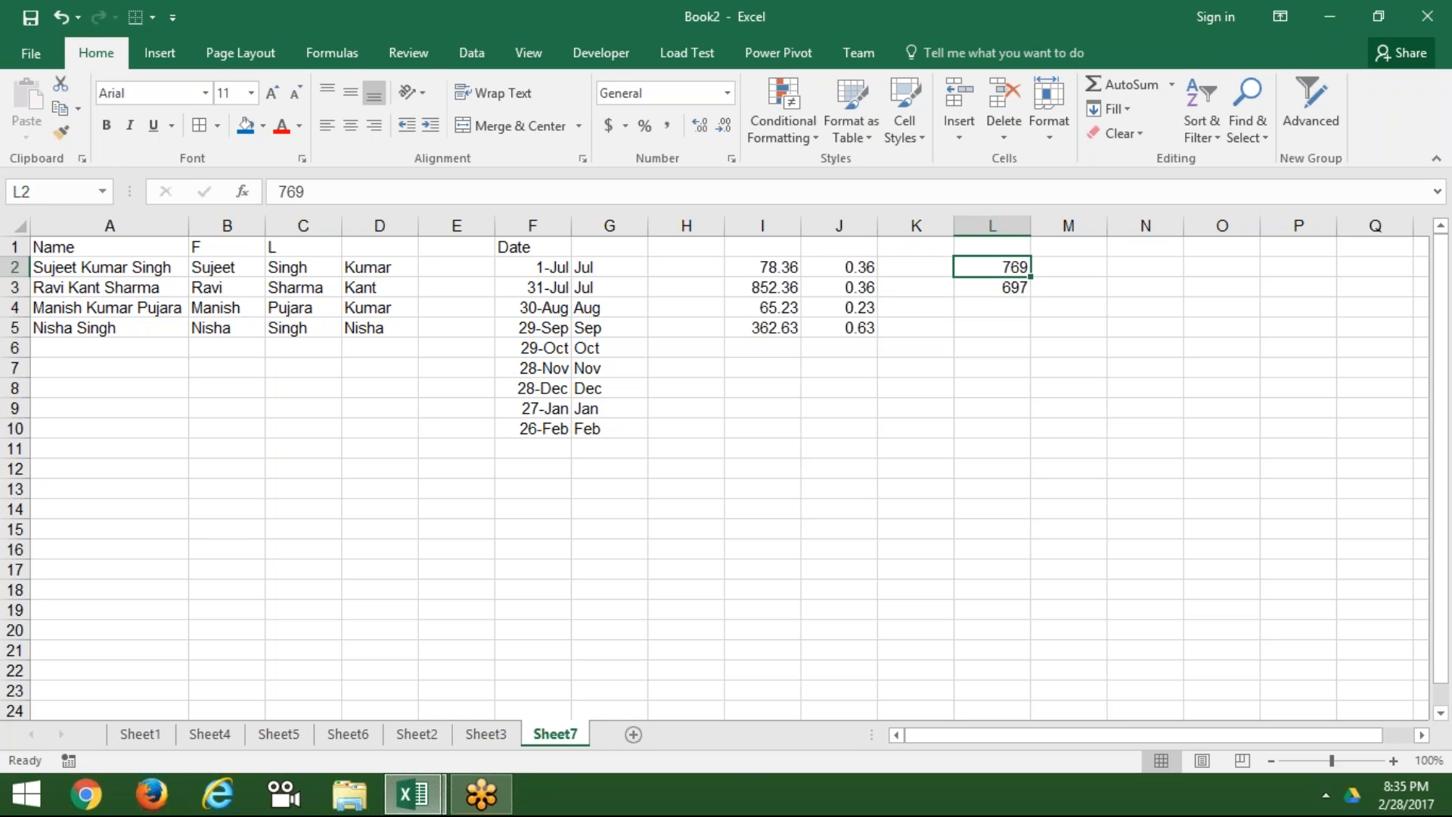
type("767")
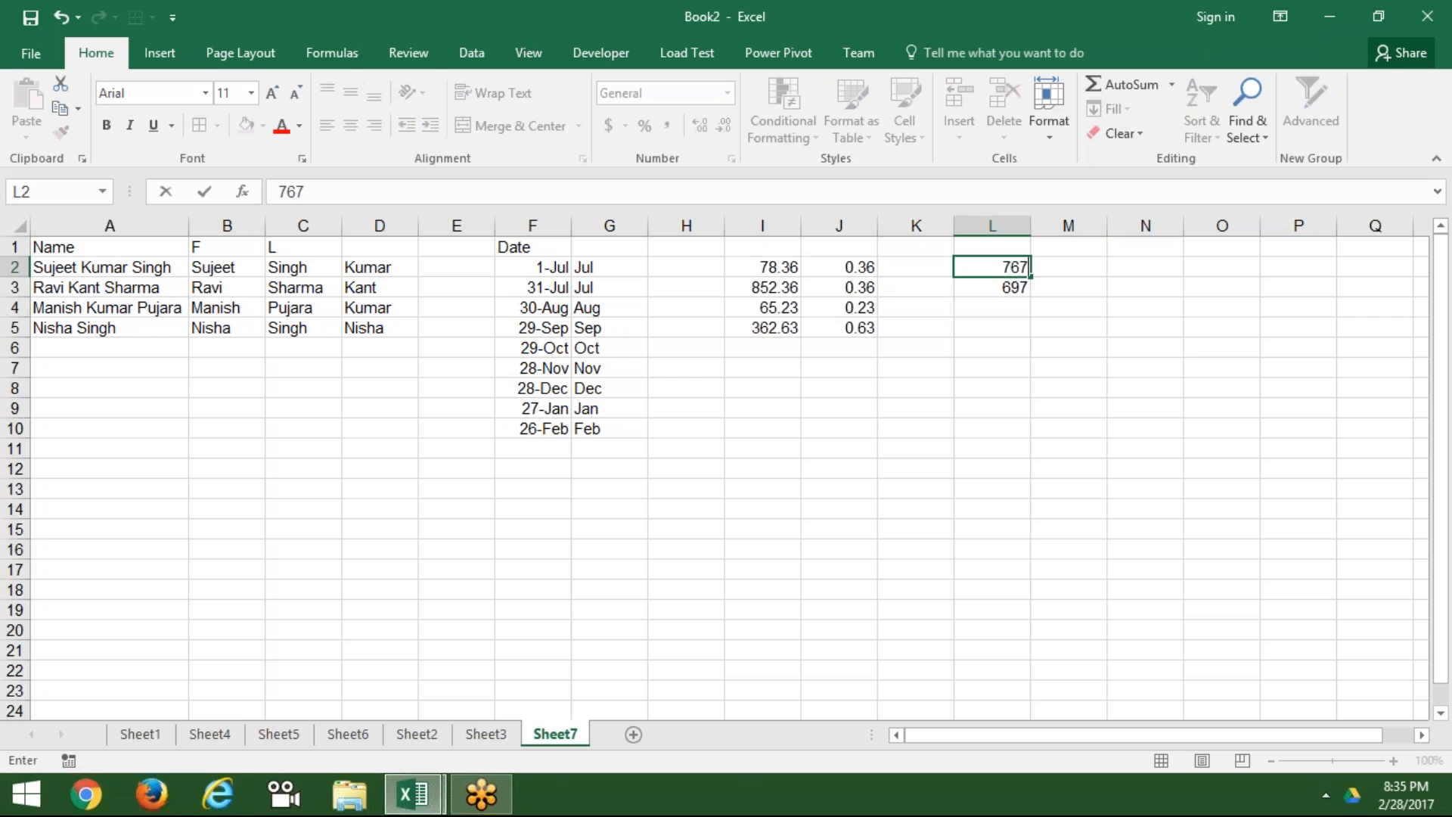
key("Return")
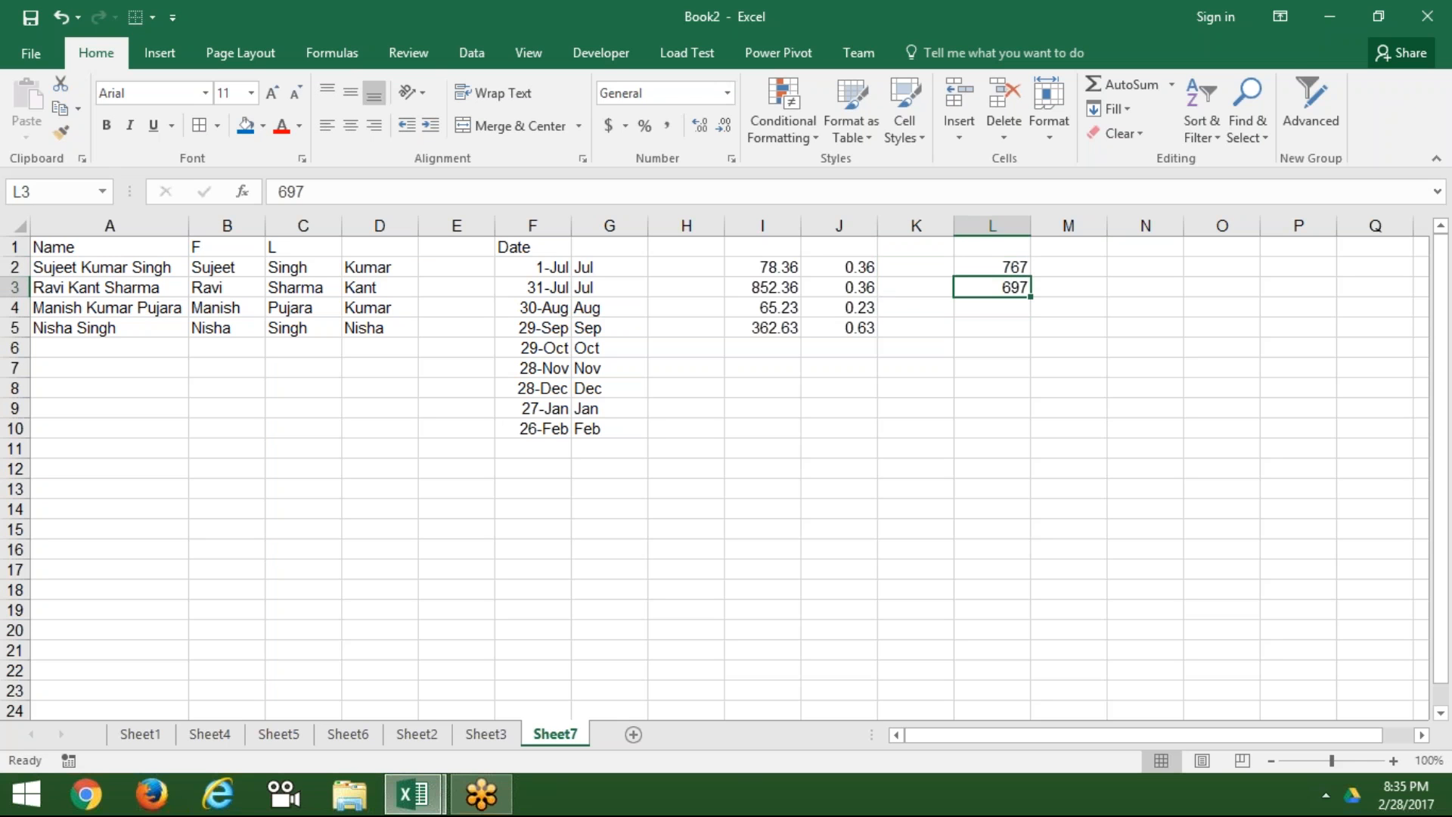
Step: Enter 672 in L3 and 873 in L4, fixing a mistyped entry
type("63")
key("Return")
type("3")
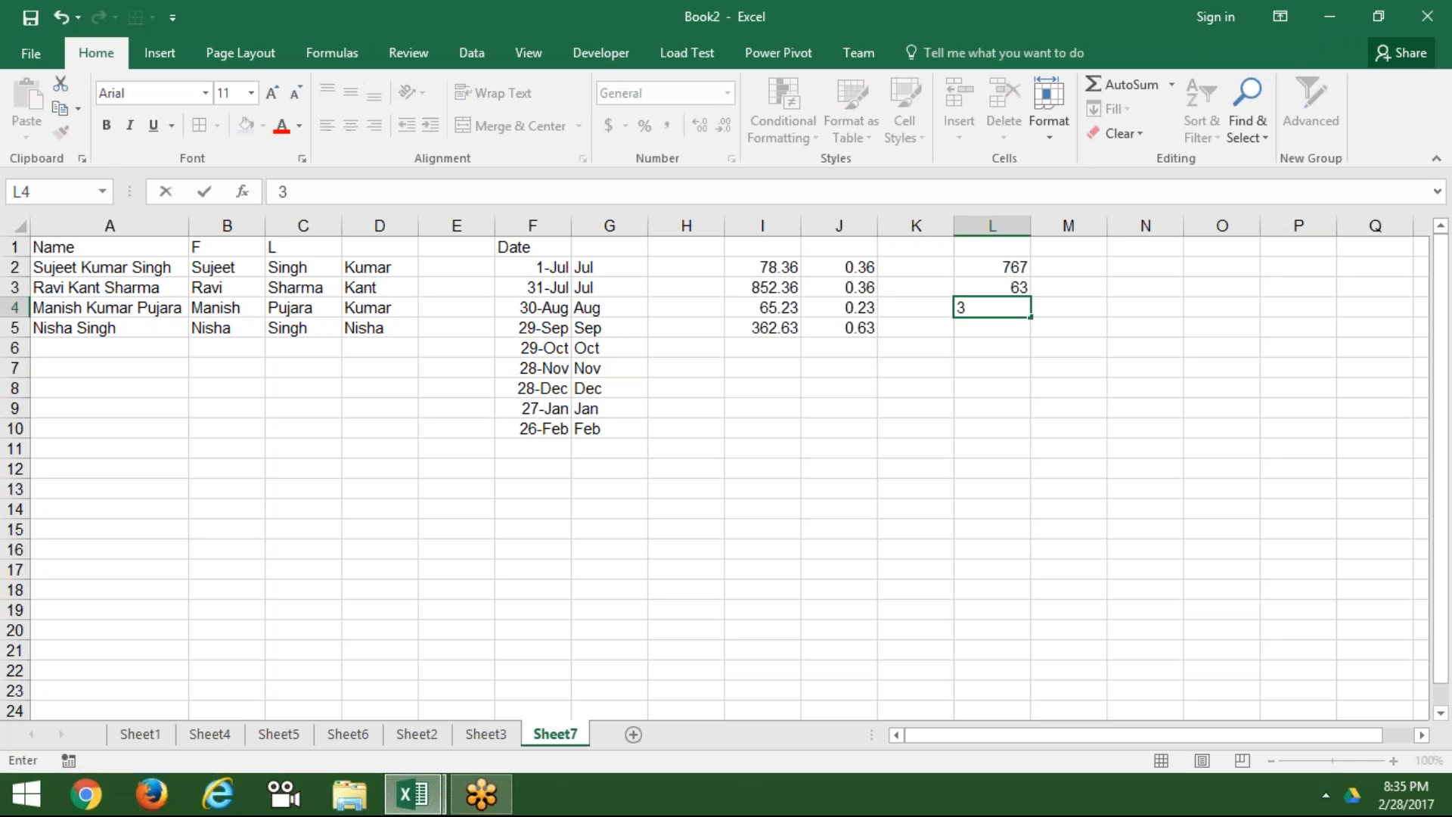
key("Escape")
key("Up")
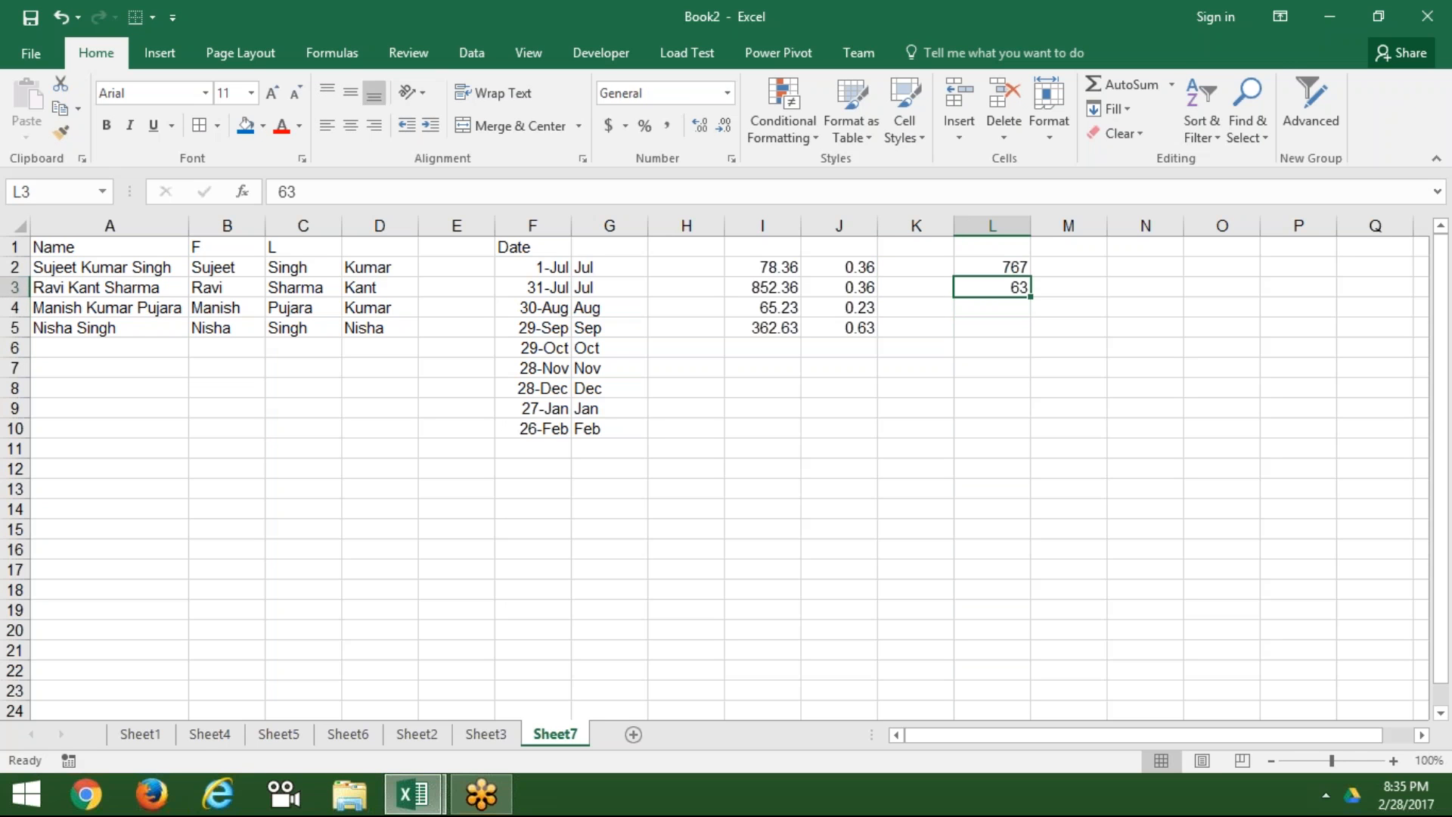
type("672")
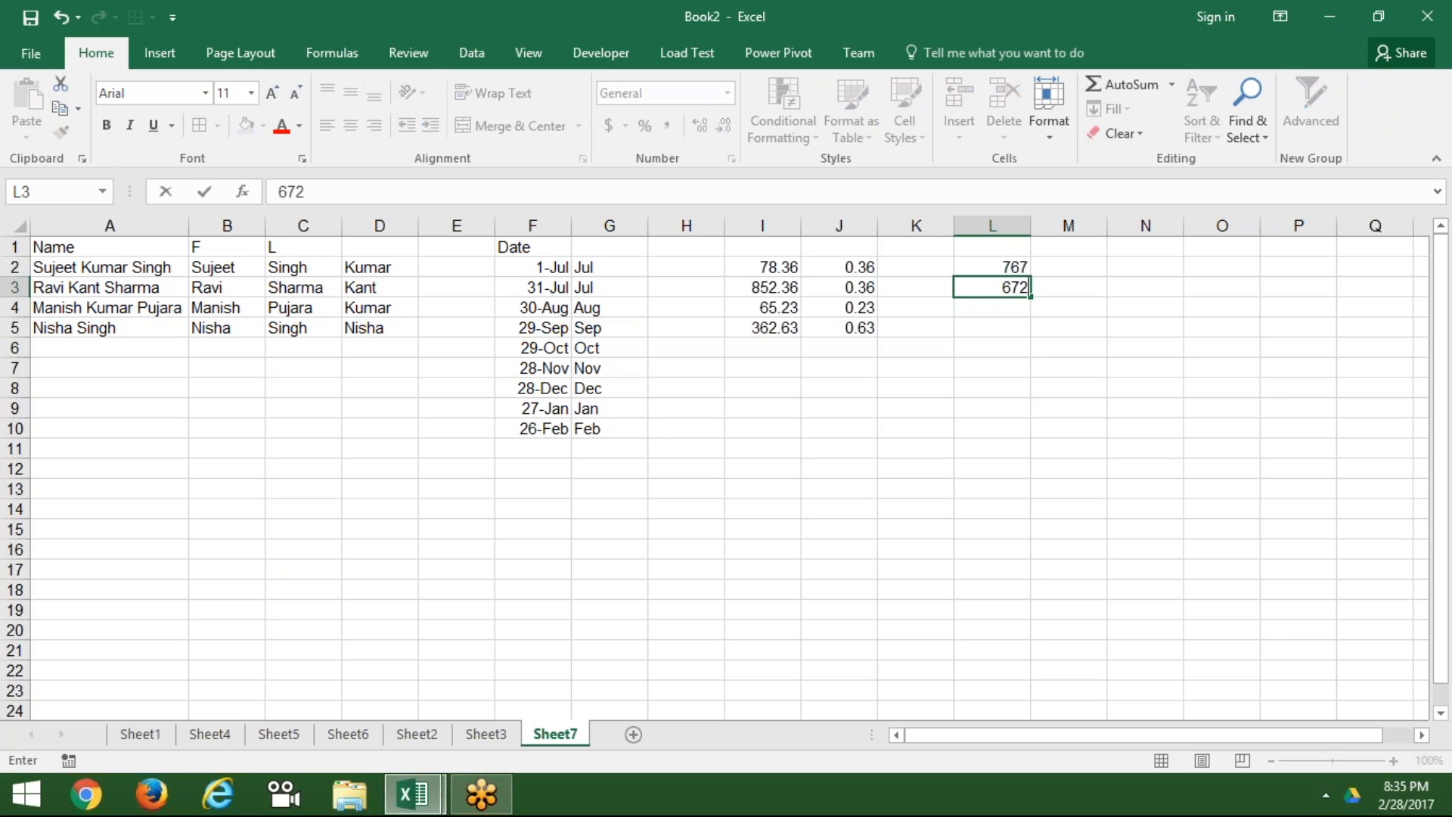
key("Return")
type("87")
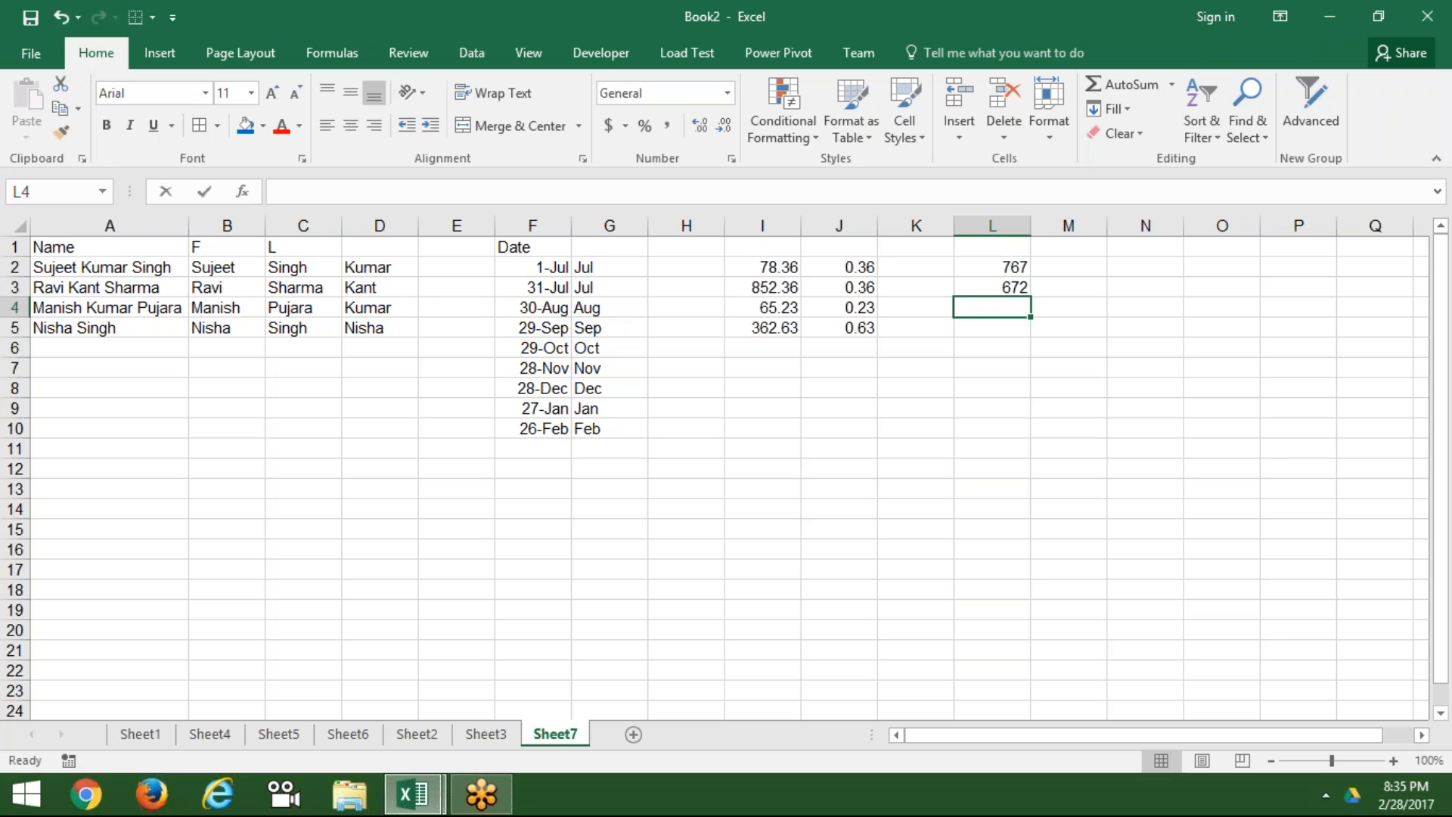
type("3")
key("Return")
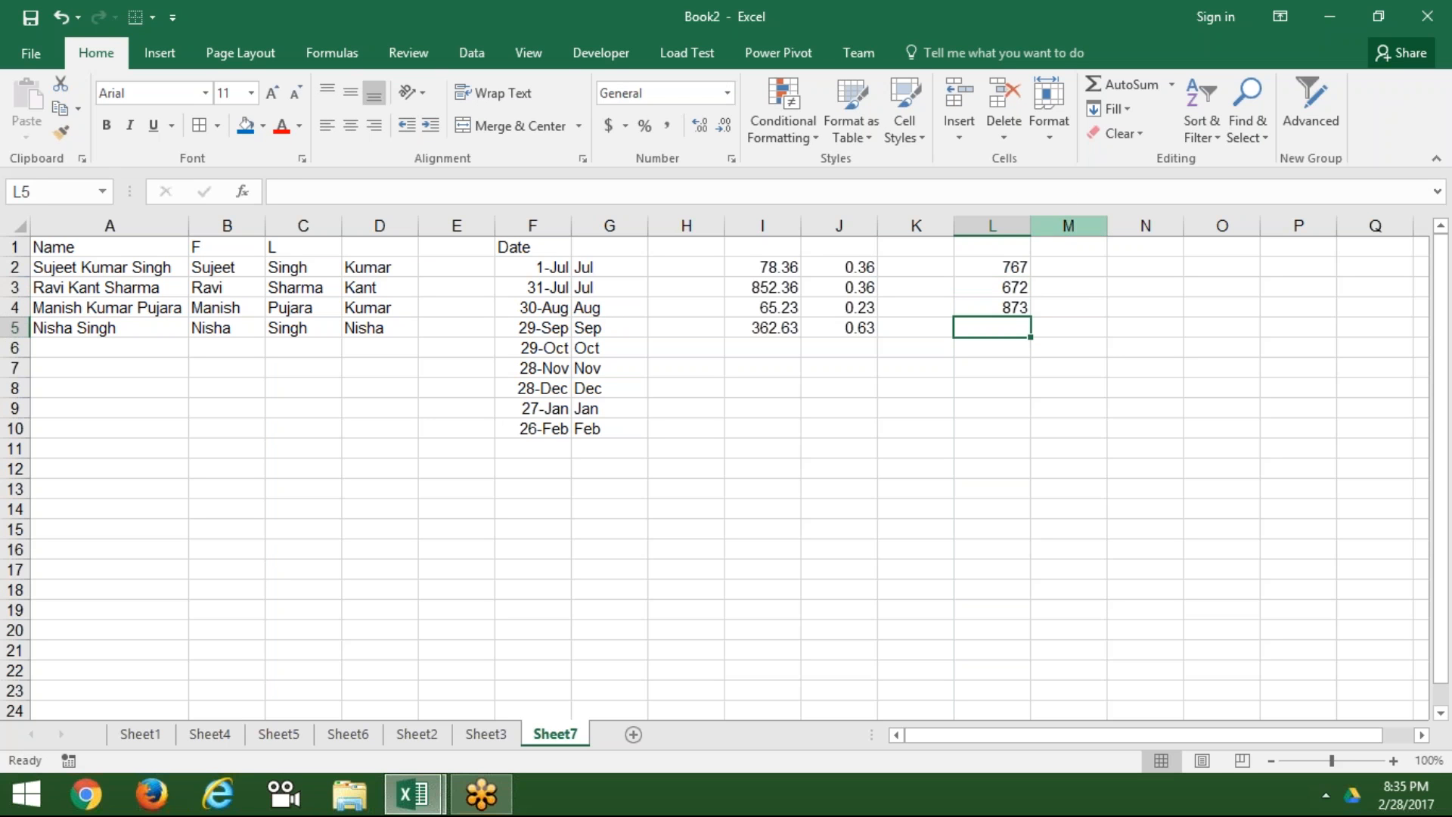
left_click(1051, 265)
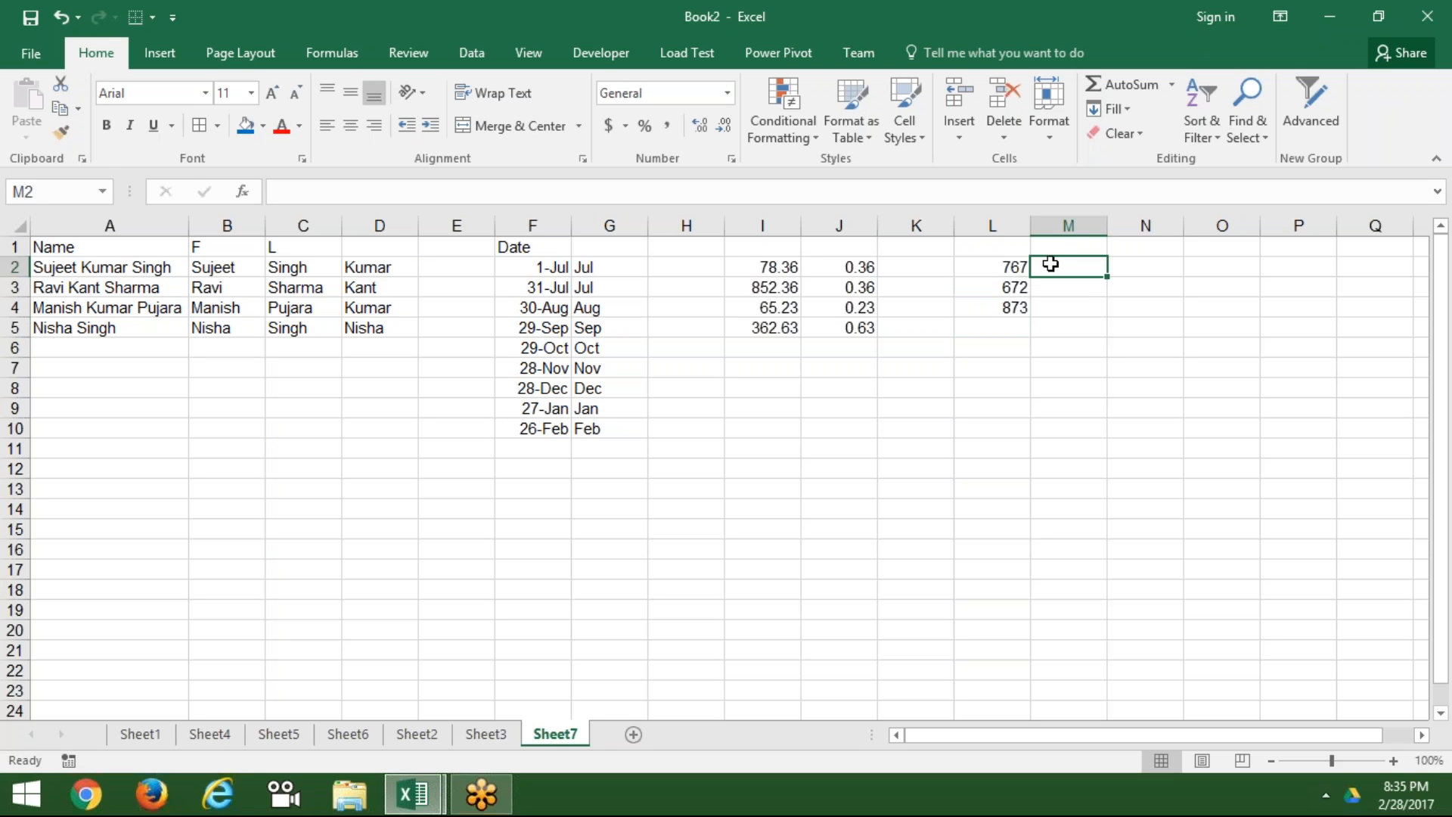
Step: Enter 7 in M2 and Flash Fill M3:M4 from that example
type("7")
key("ctrl+Return")
key("ctrl+e")
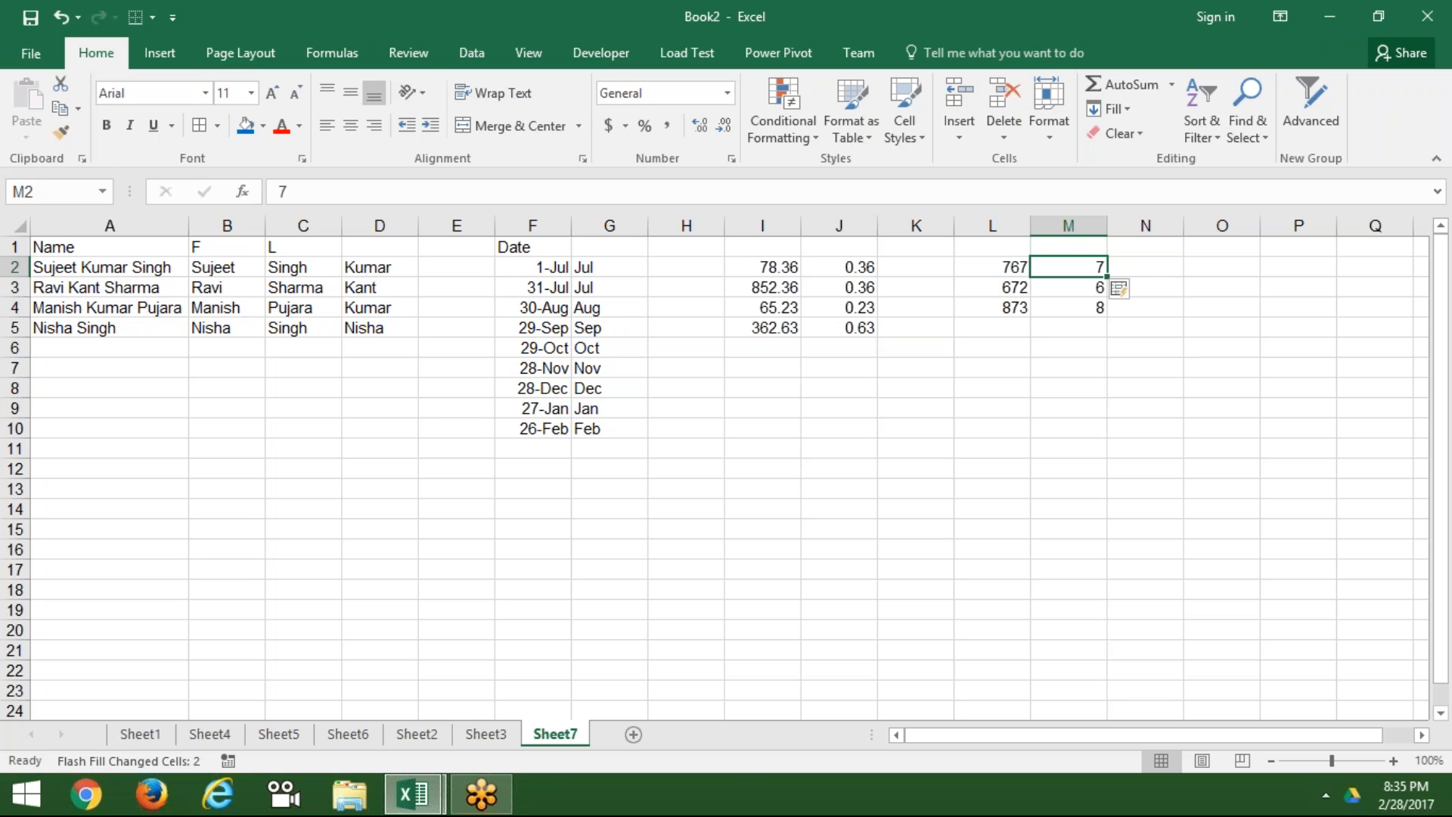
Step: Correct M3 to 2 so M4 updates to 3, dismissing the no-pattern warning
key("Right")
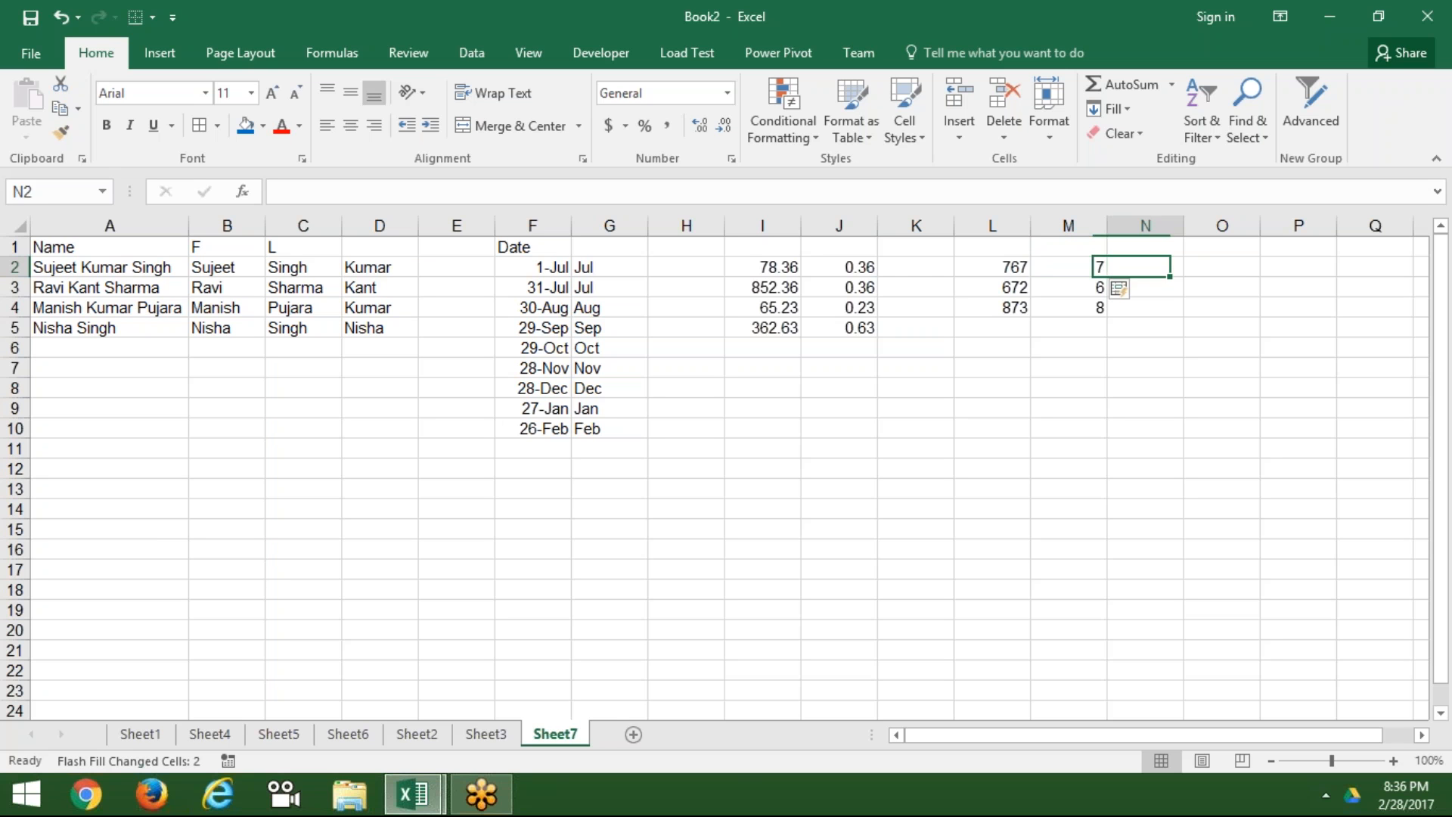
key("Right")
key("Left")
key("Left")
key("Left")
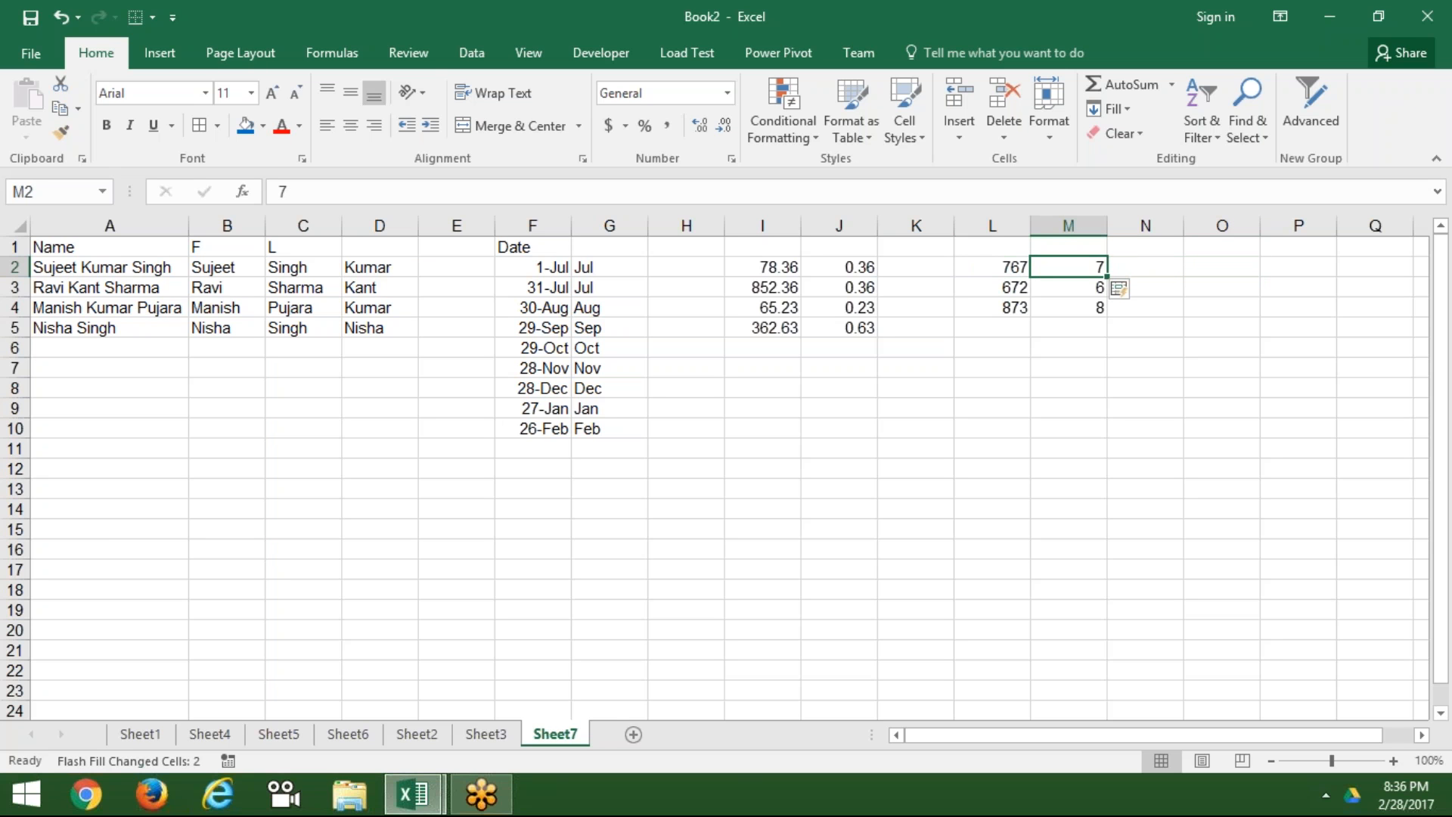
key("Down")
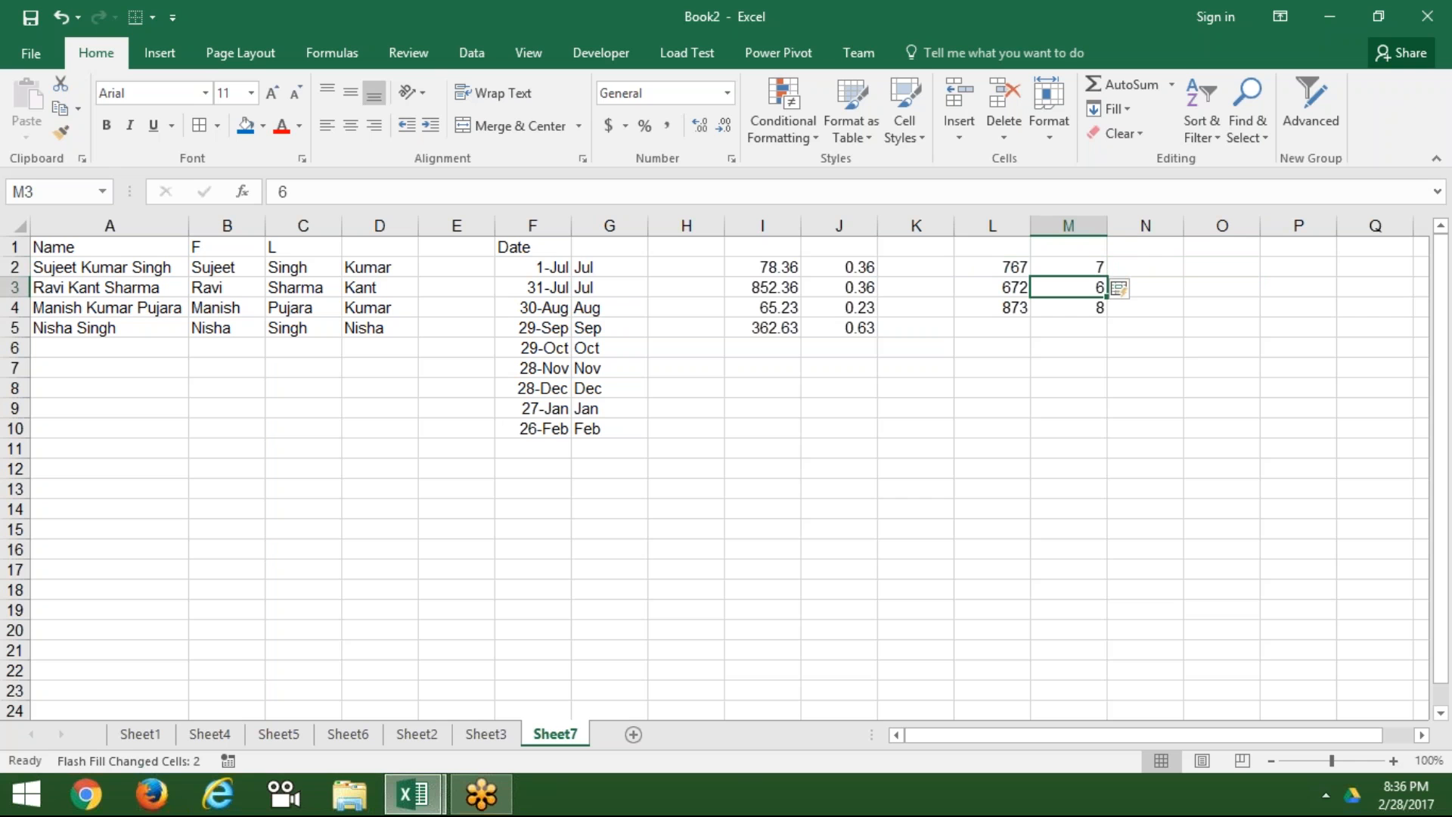
type("2")
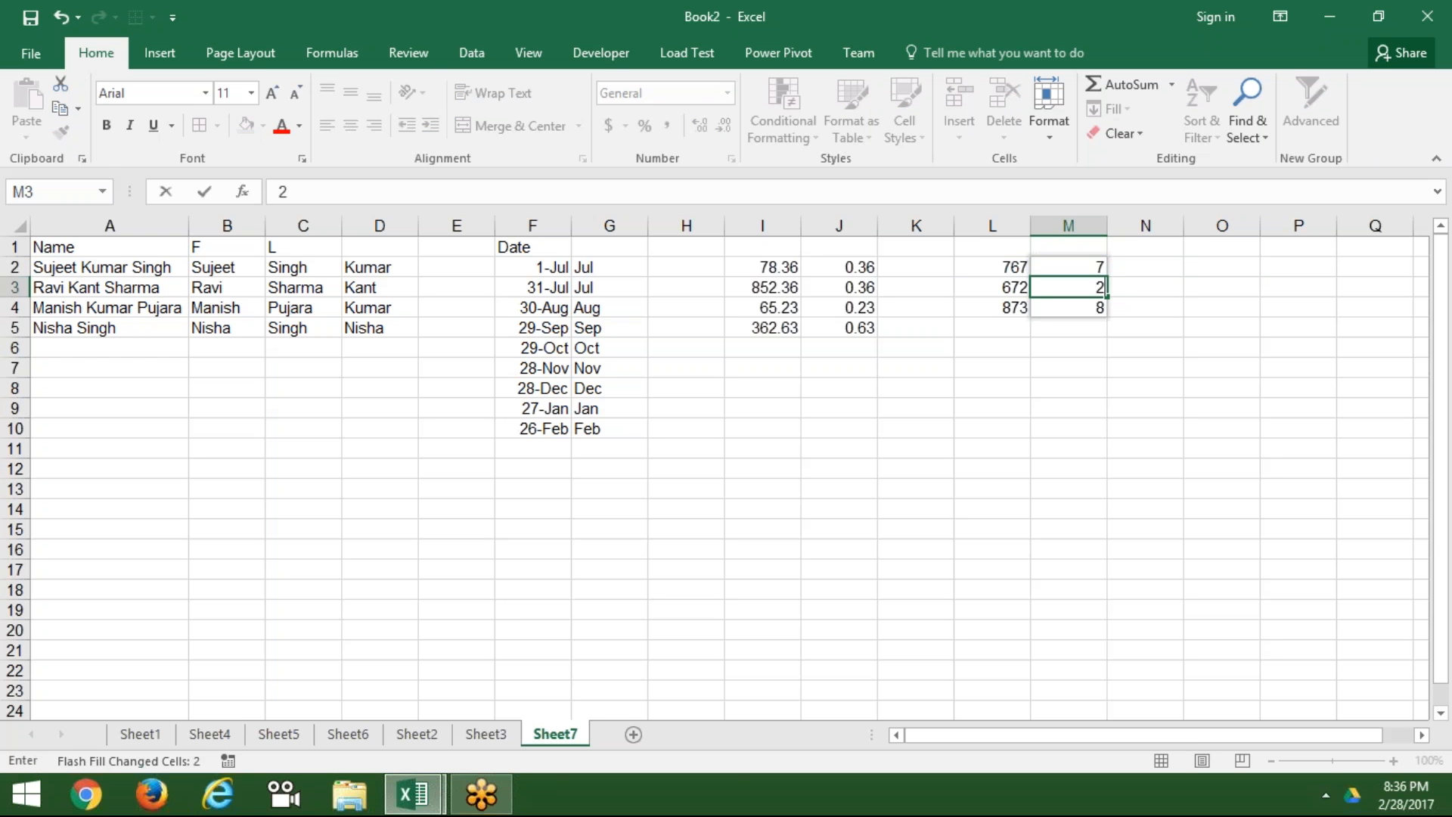
key("ctrl+Return")
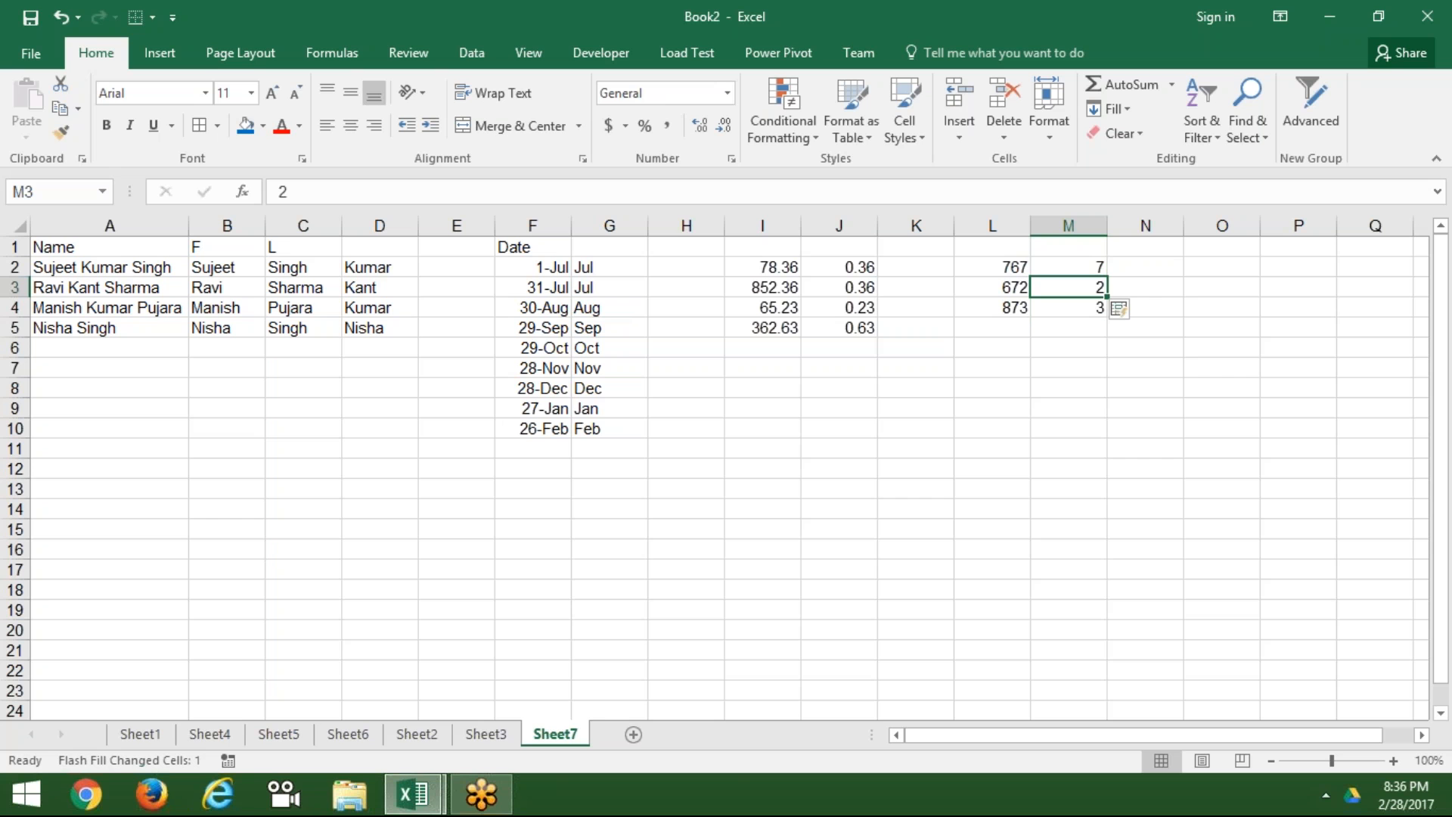
key("ctrl+e")
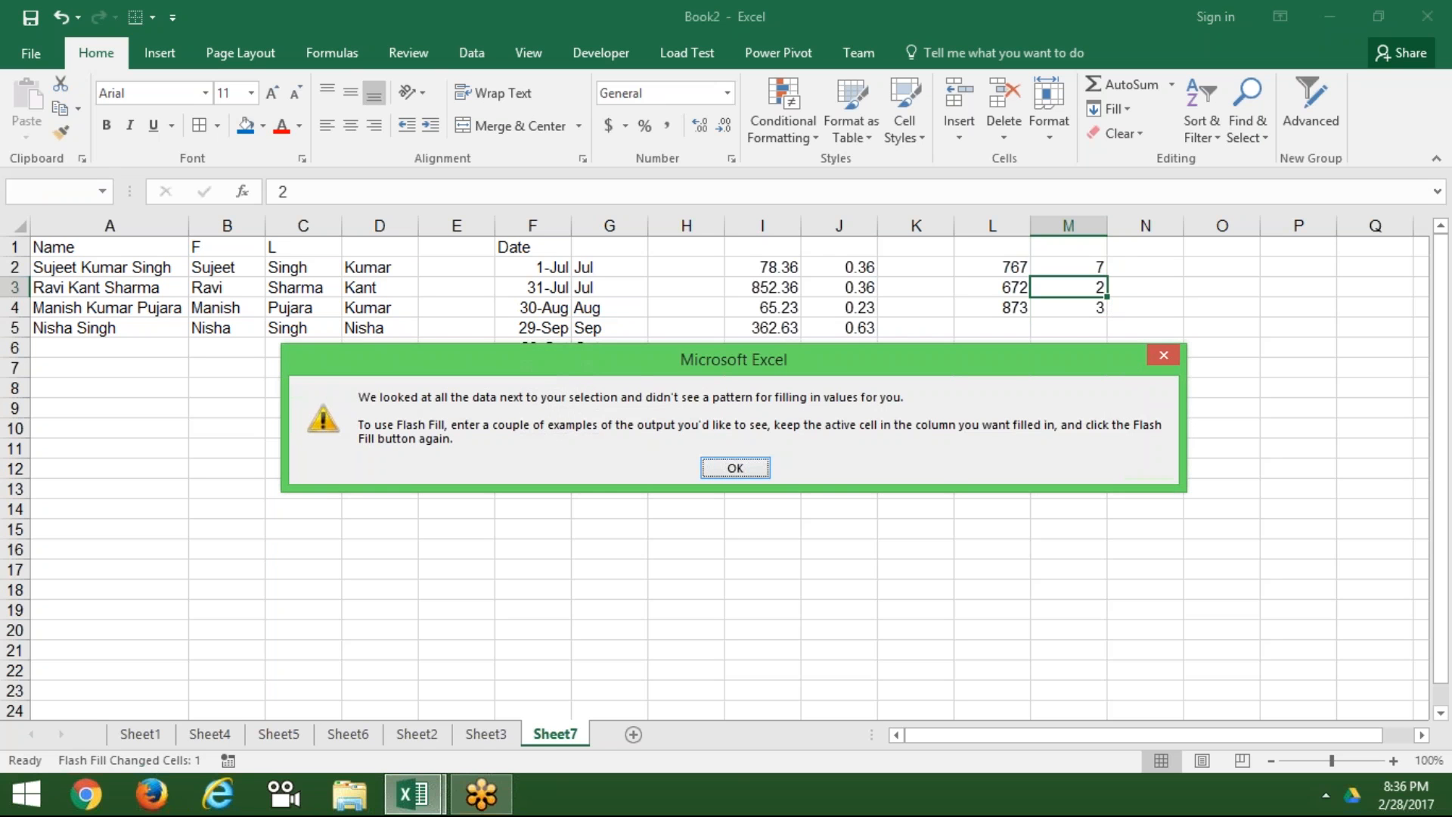
key("Return")
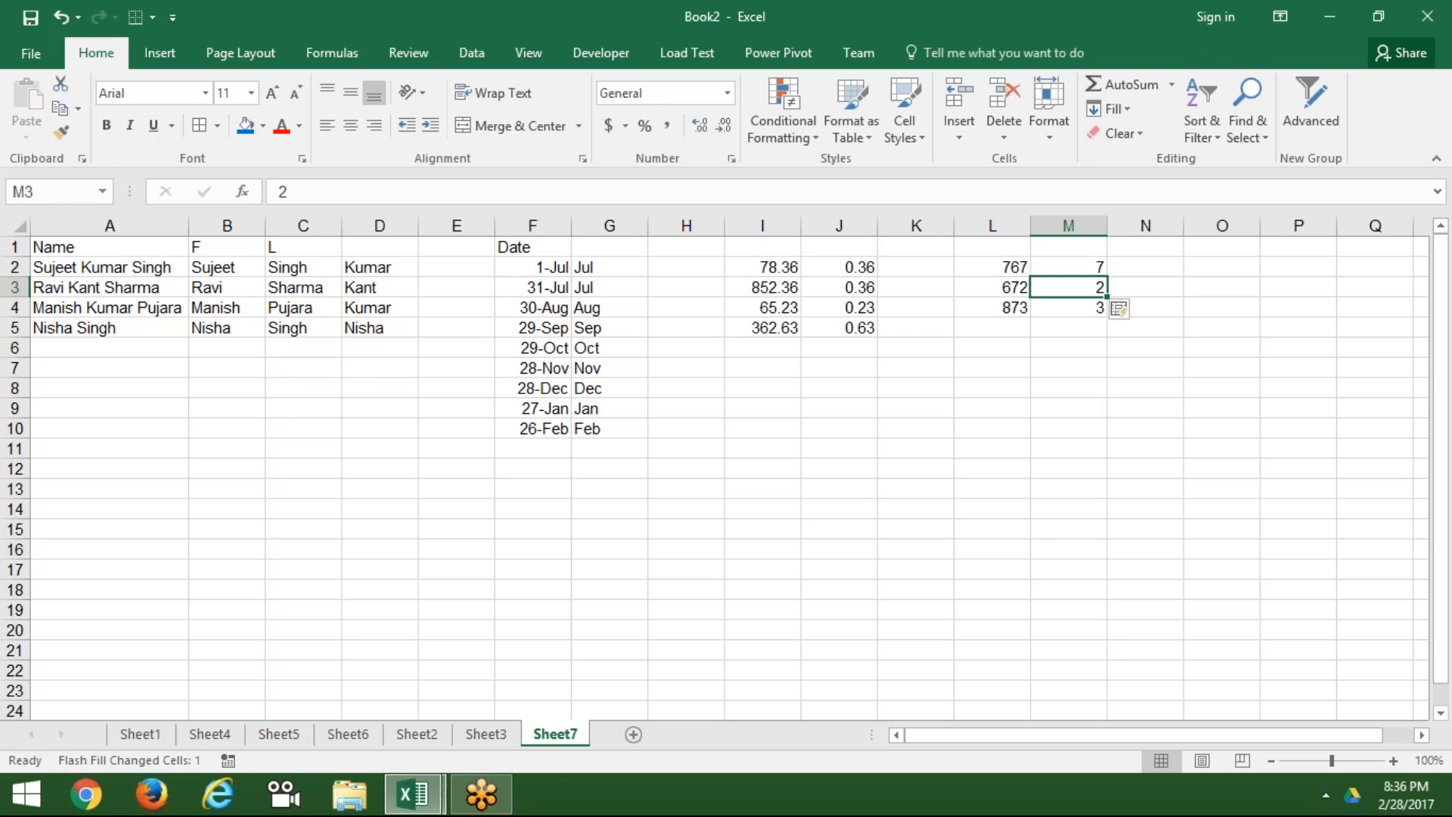
key("Right")
key("Right")
key("Right")
key("Right")
key("Right")
key("Right")
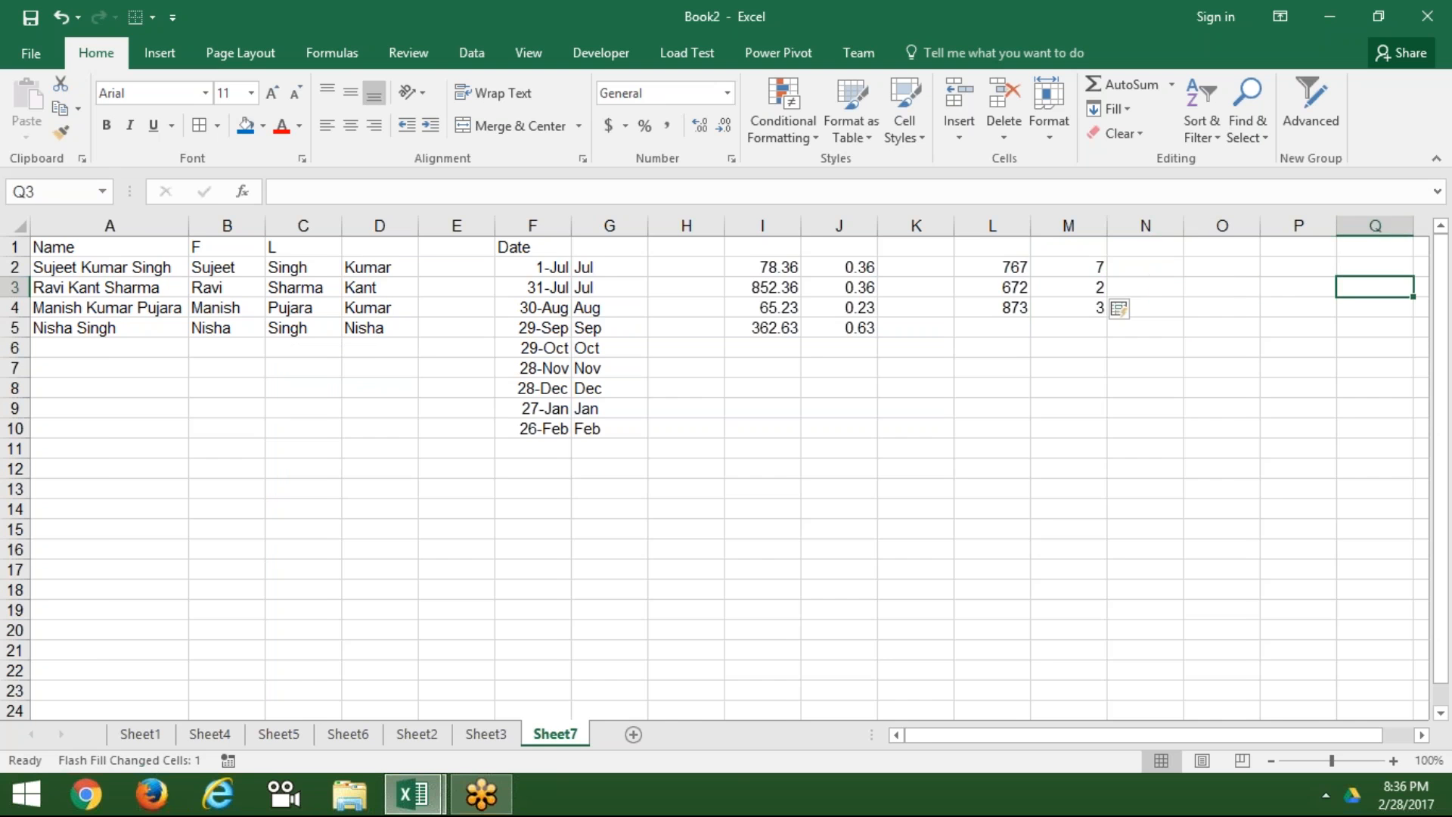
Step: Give B1:D5 a blue fill colour and All Borders
key("Left")
key("Left")
key("Left")
key("Left")
key("Left")
key("Left")
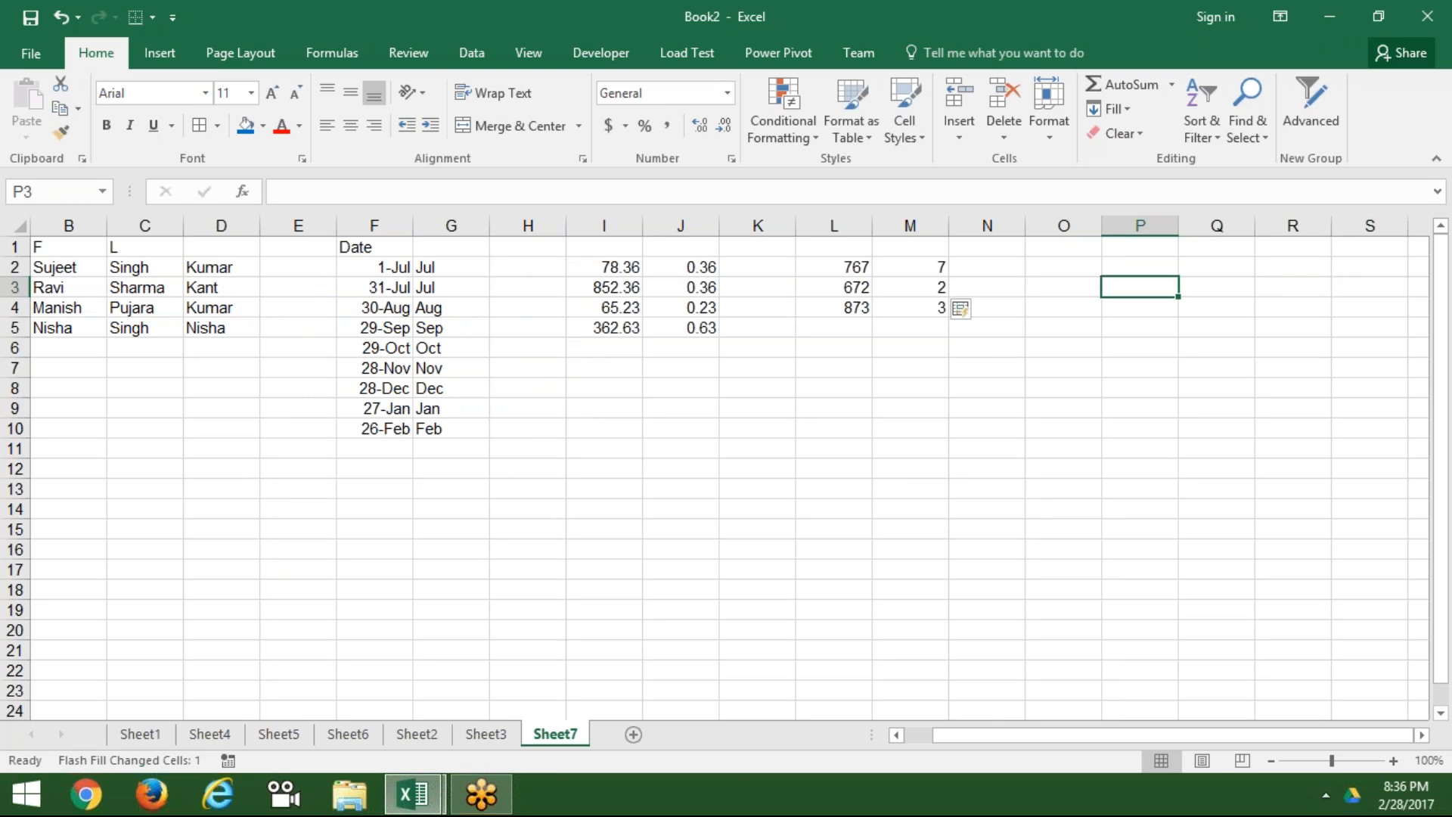
key("Left")
key("Left")
key("Left")
key("Left")
key("Left")
key("Left")
key("Left")
key("Left")
key("Left")
key("Up")
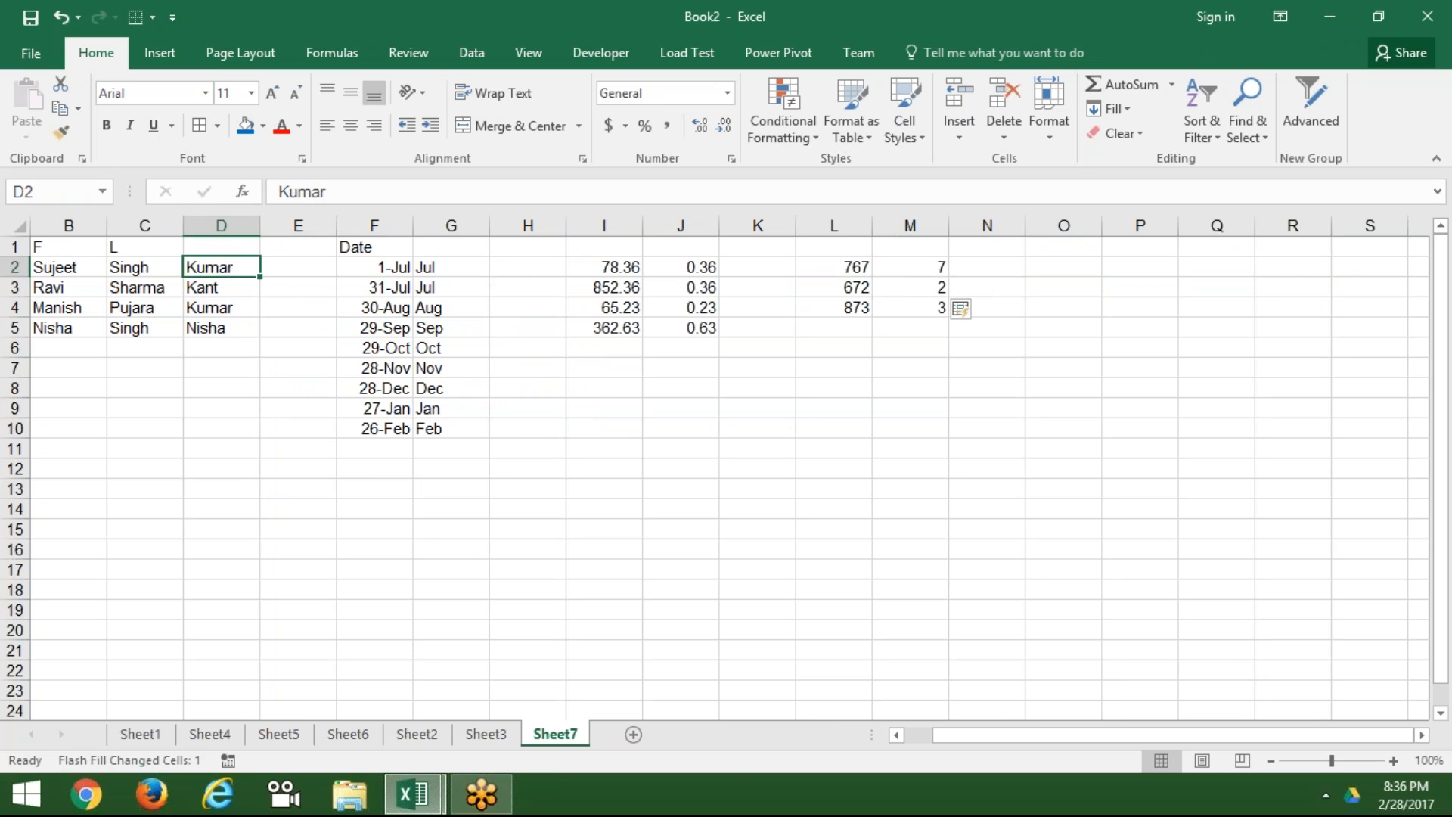
key("Right")
key("Right")
key("Right")
key("Right")
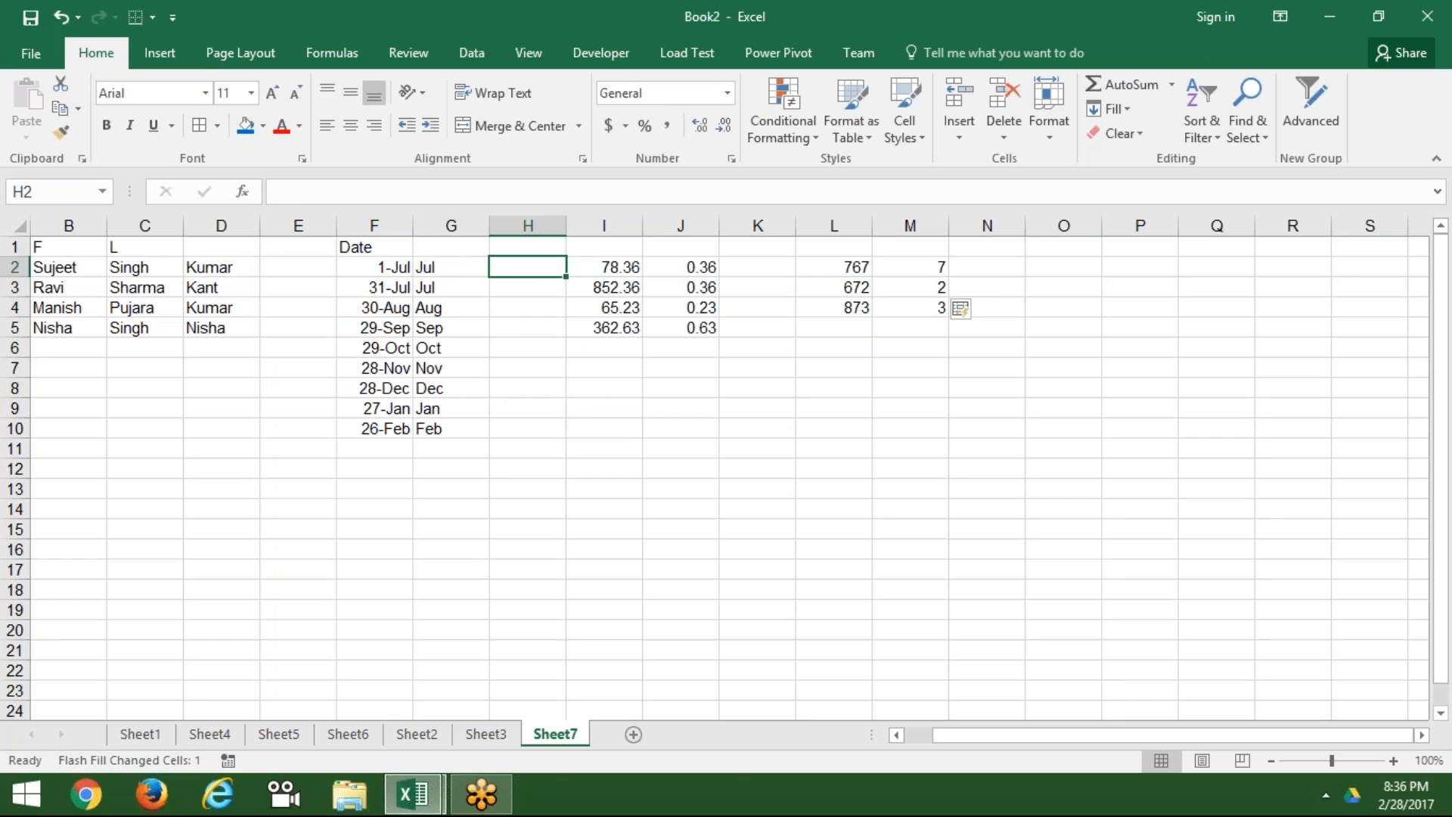
key("Left")
key("Right")
key("Down")
key("Down")
key("Down")
key("Down")
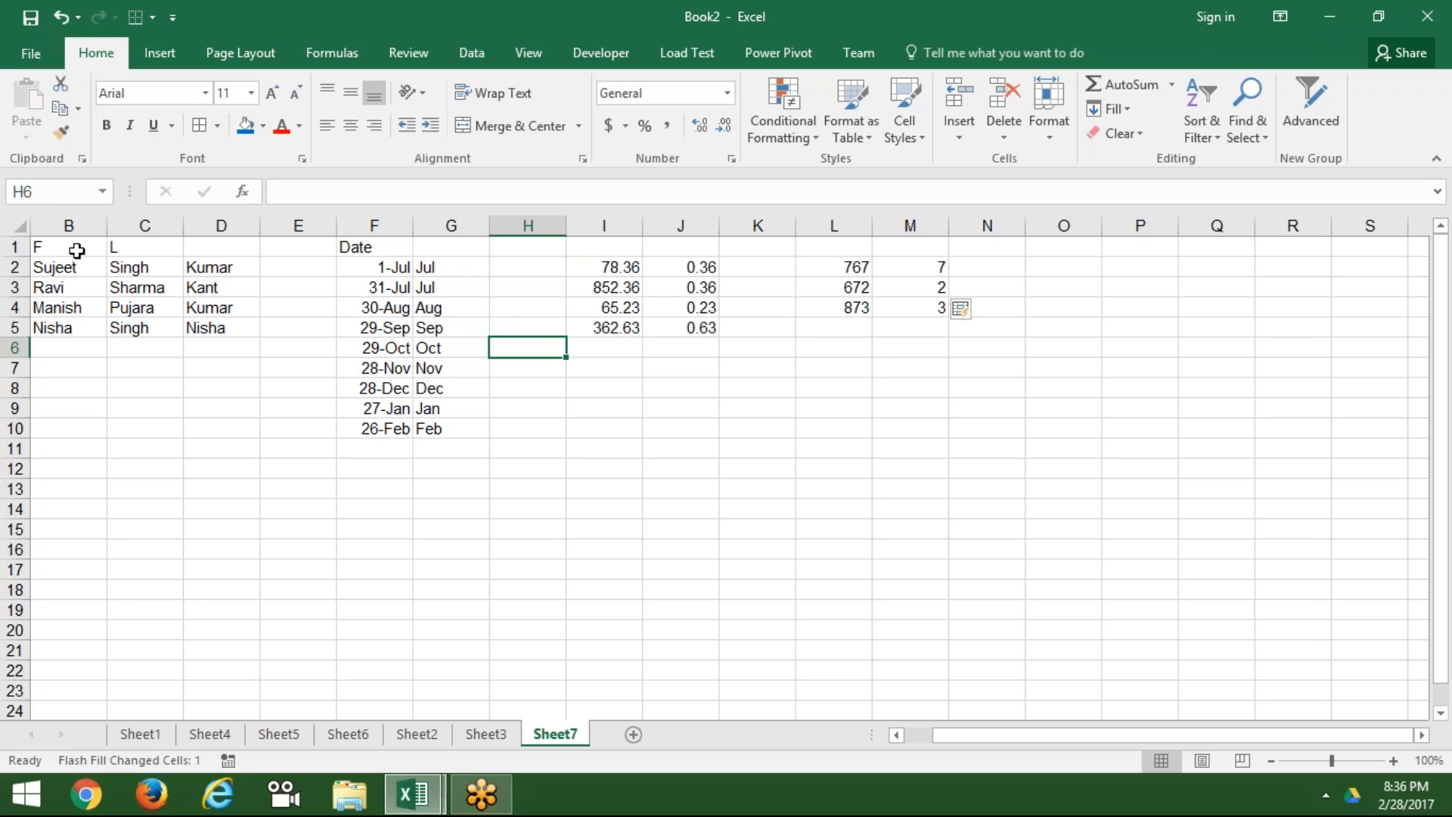
left_click_drag(71, 248, 129, 248)
left_click_drag(218, 294, 249, 324)
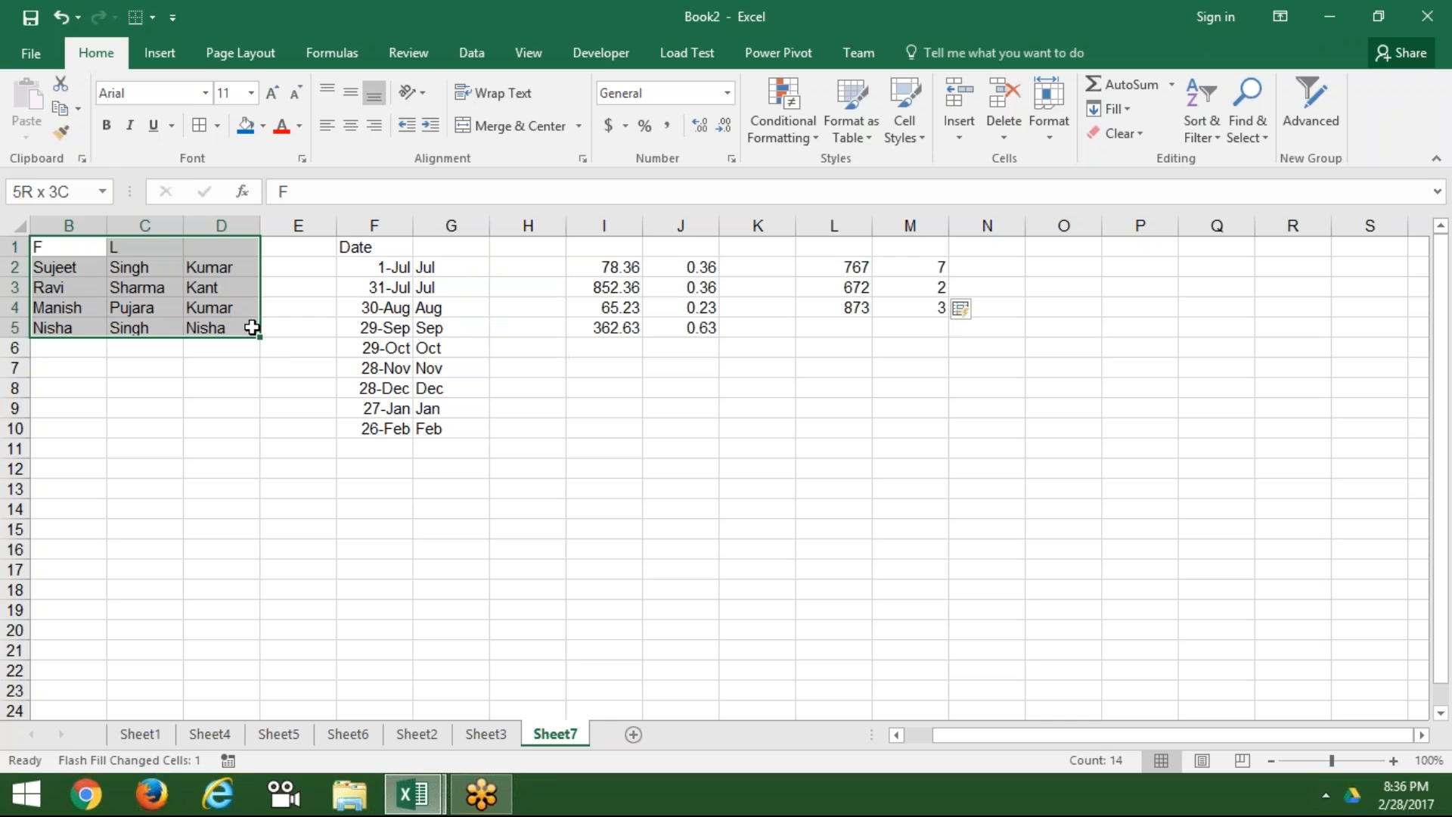
left_click(246, 125)
left_click(207, 131)
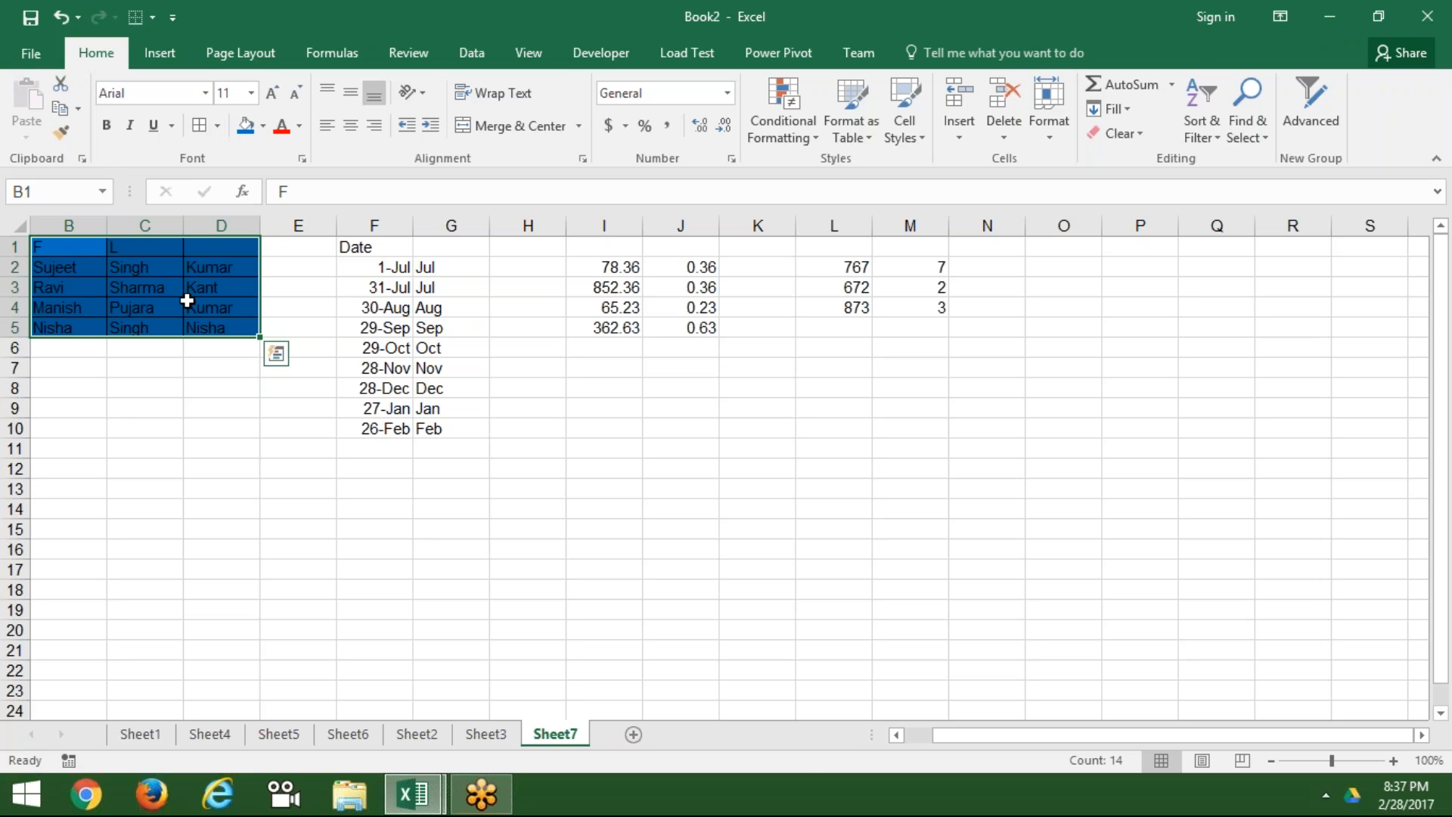
Step: Deselect to check the blue fill, reselect B1:D5, then select columns B through D
left_click_drag(187, 301, 379, 250)
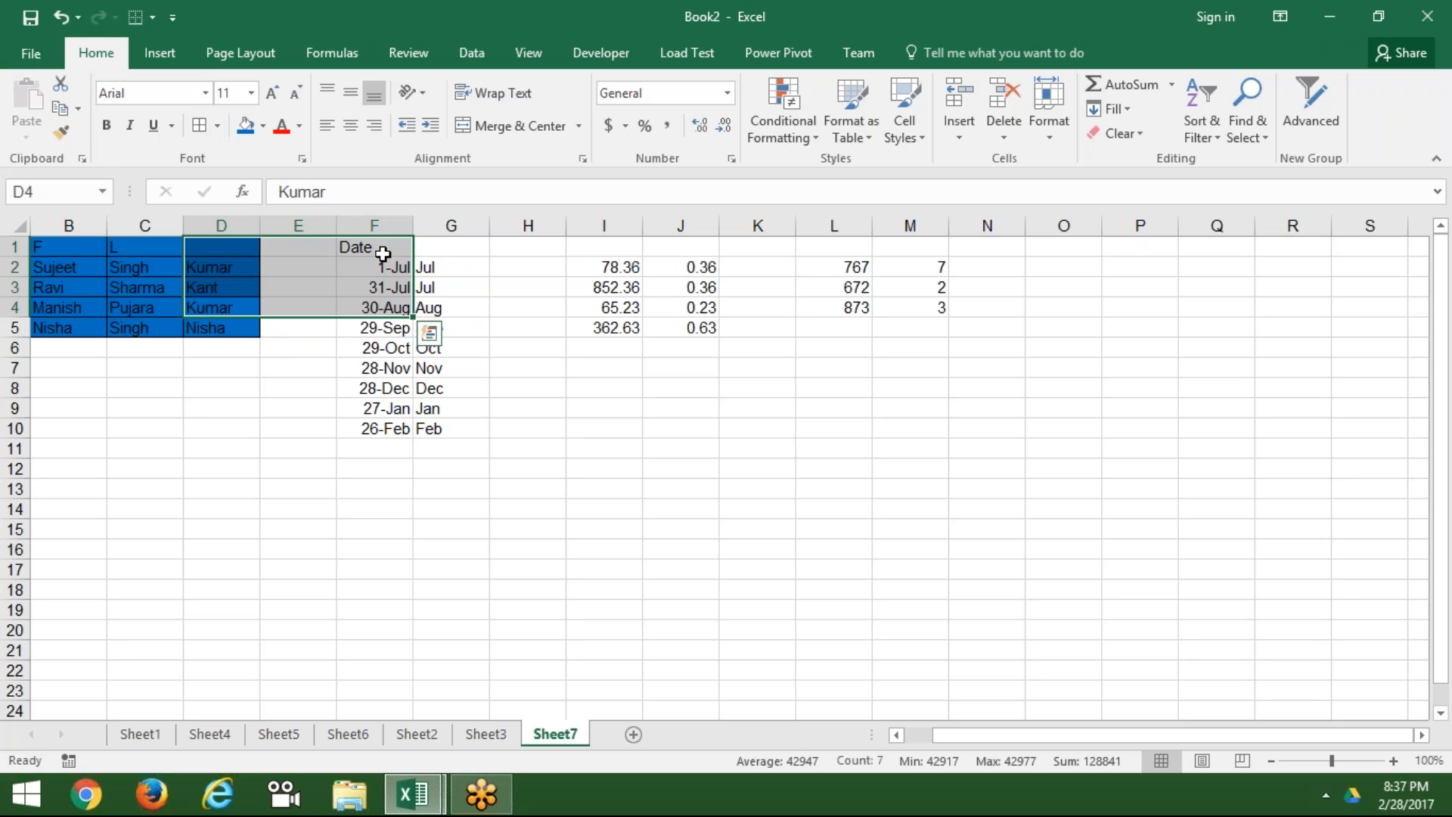
left_click(68, 247)
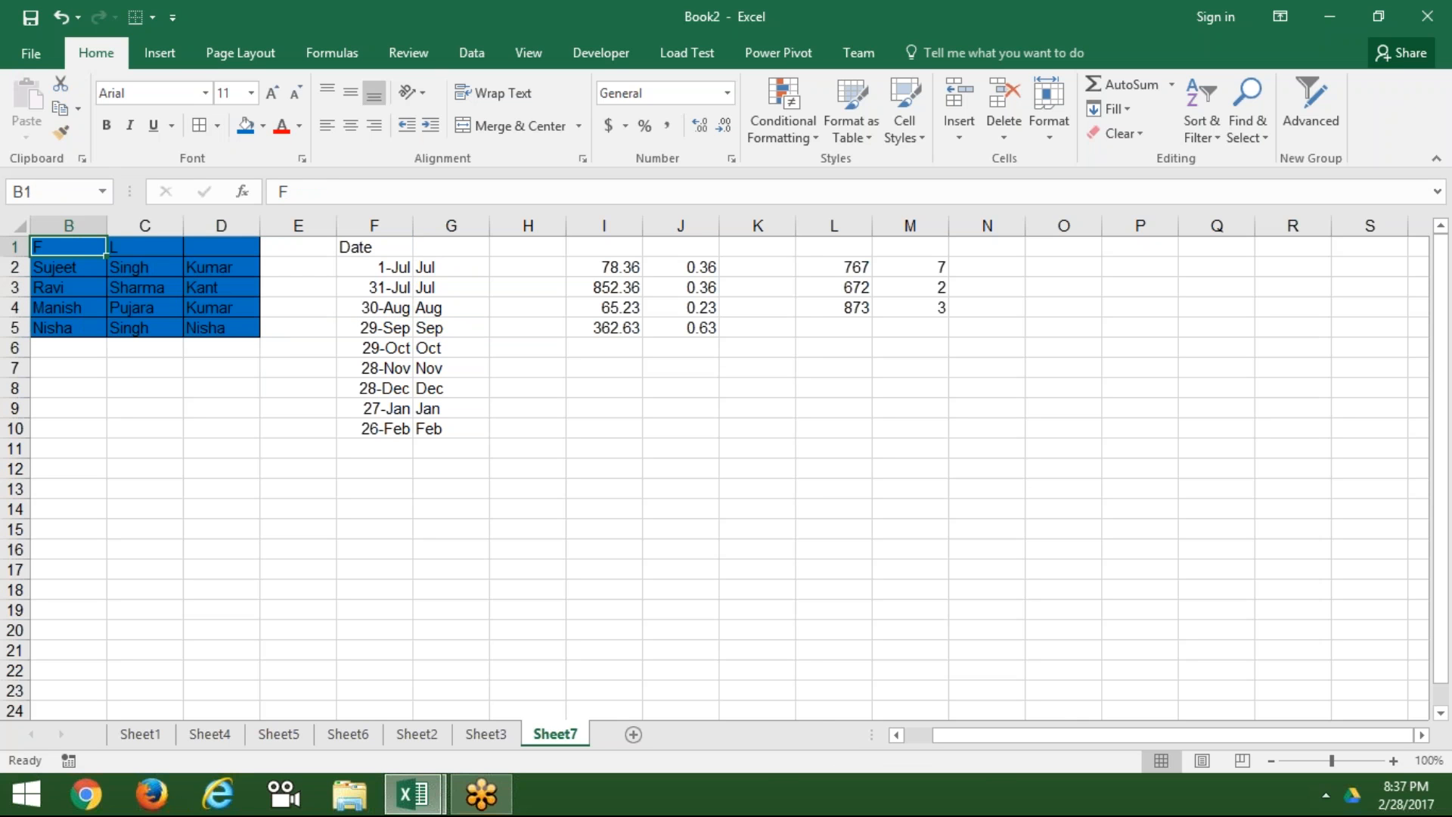
left_click_drag(68, 246, 219, 329)
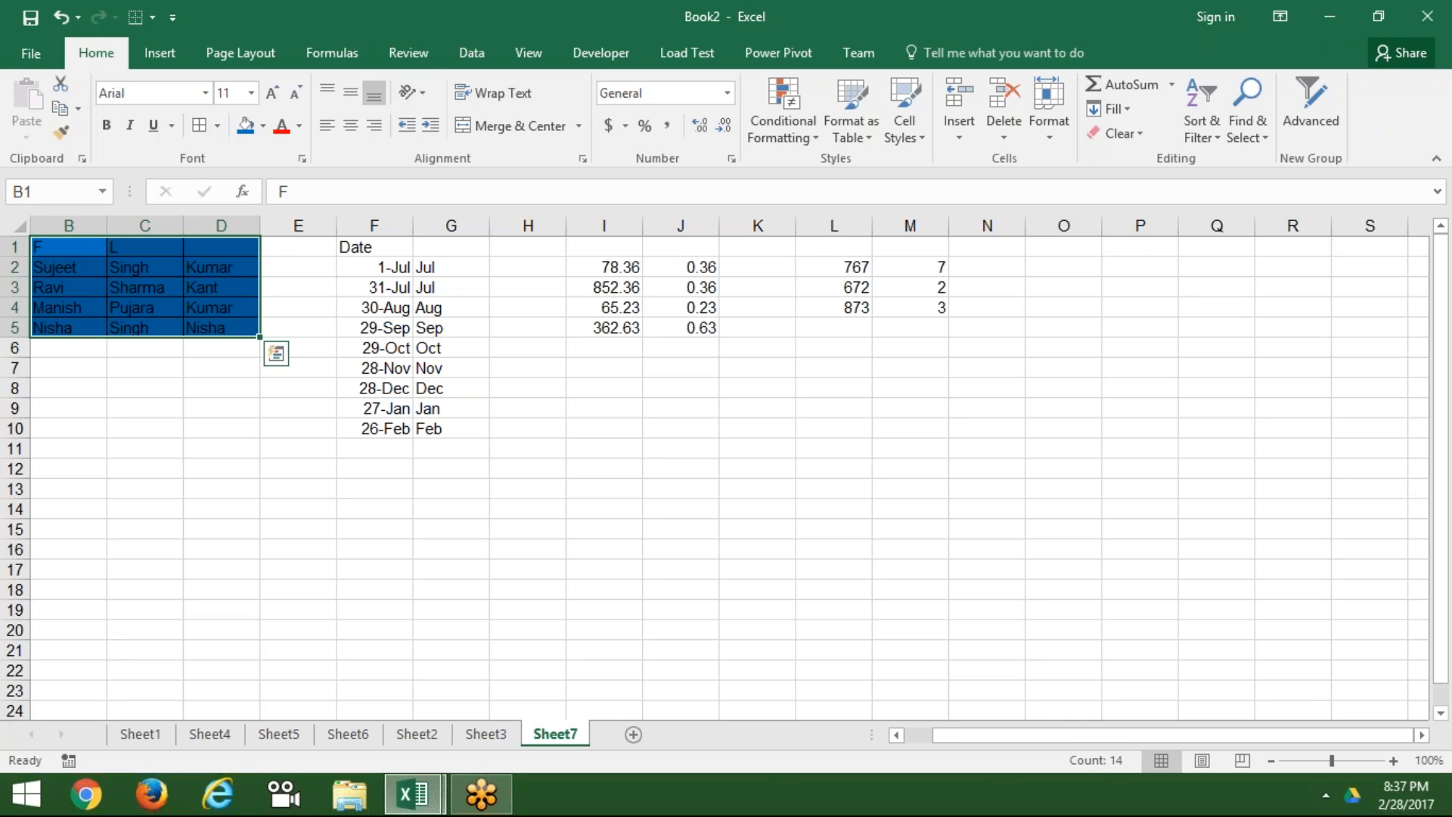
left_click_drag(61, 224, 199, 242)
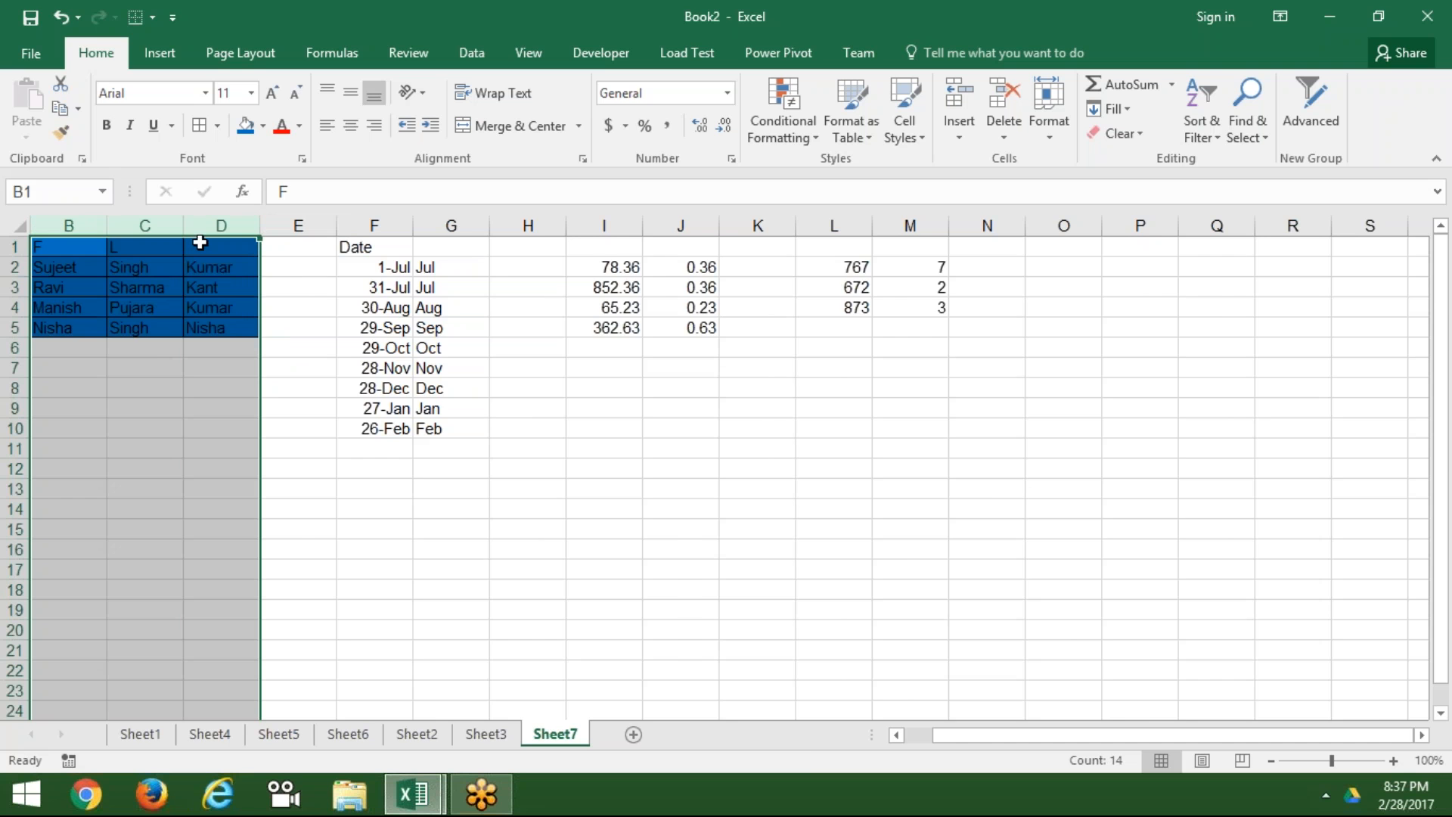
Step: Delete columns B:D and undo the deletion
key("ctrl+minus")
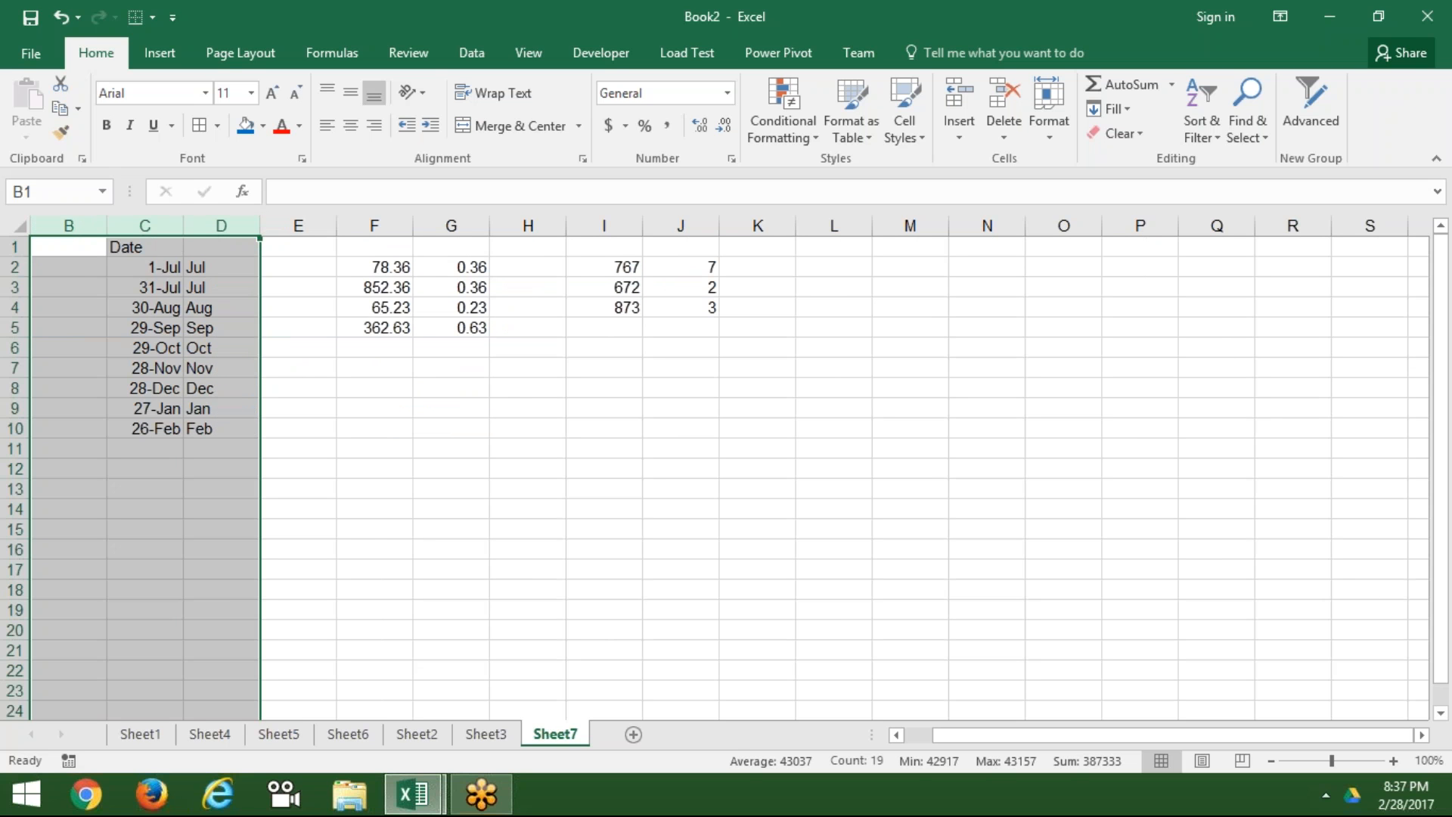
key("ctrl+z")
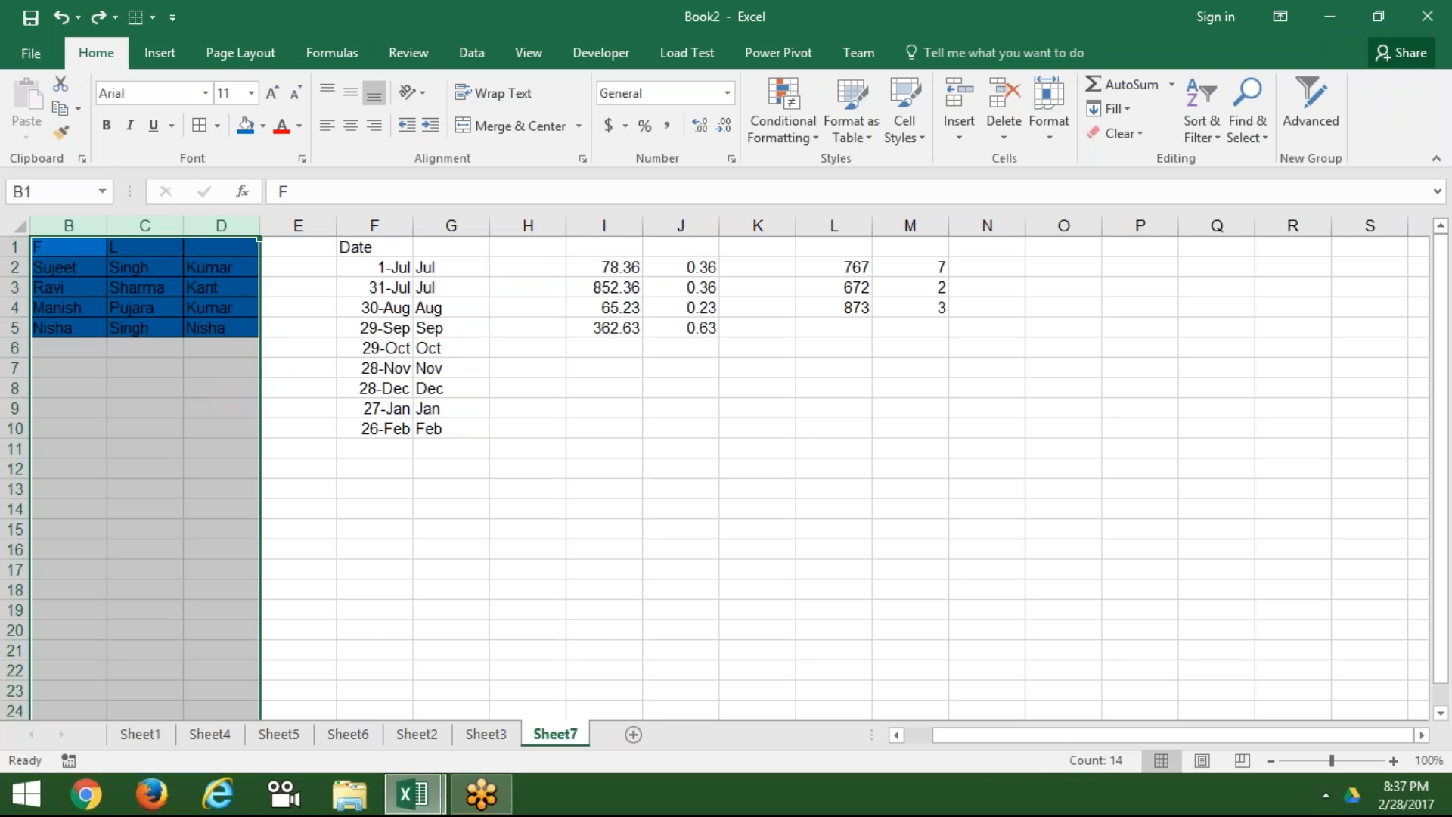
left_click(171, 267)
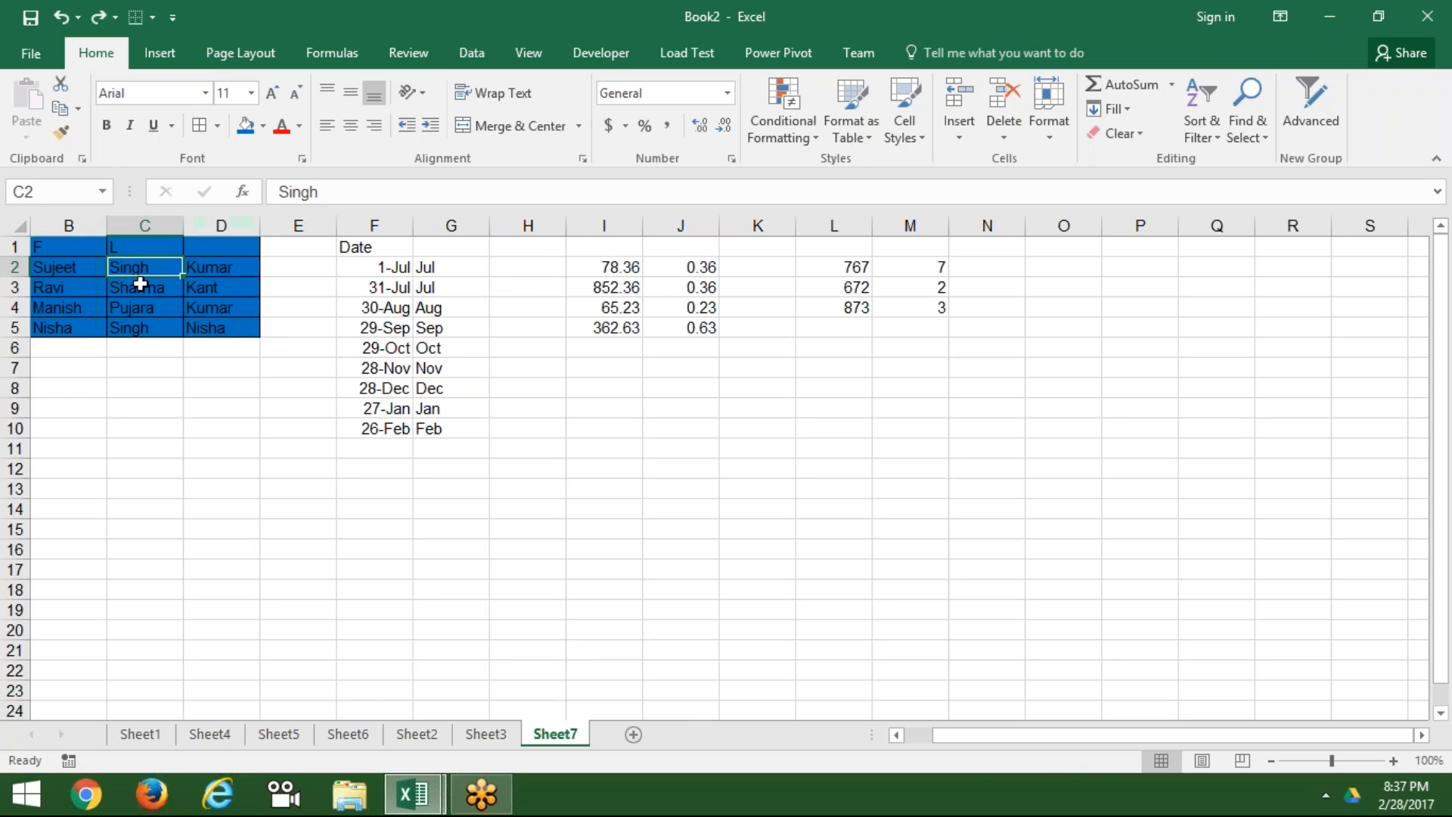
Step: Enter the formula =B1 in F13
left_click(380, 482)
type("=")
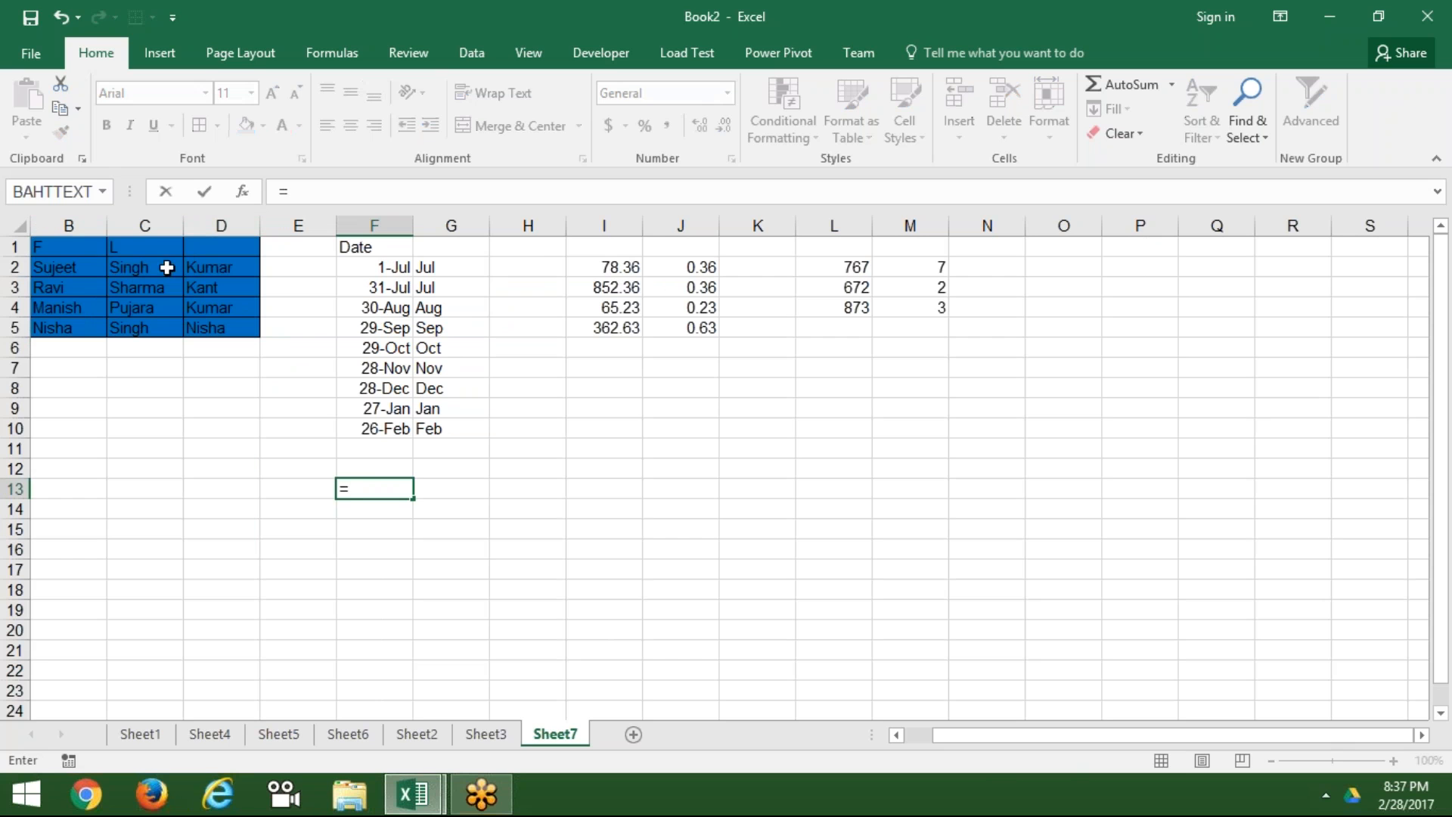
left_click(74, 245)
key("Return")
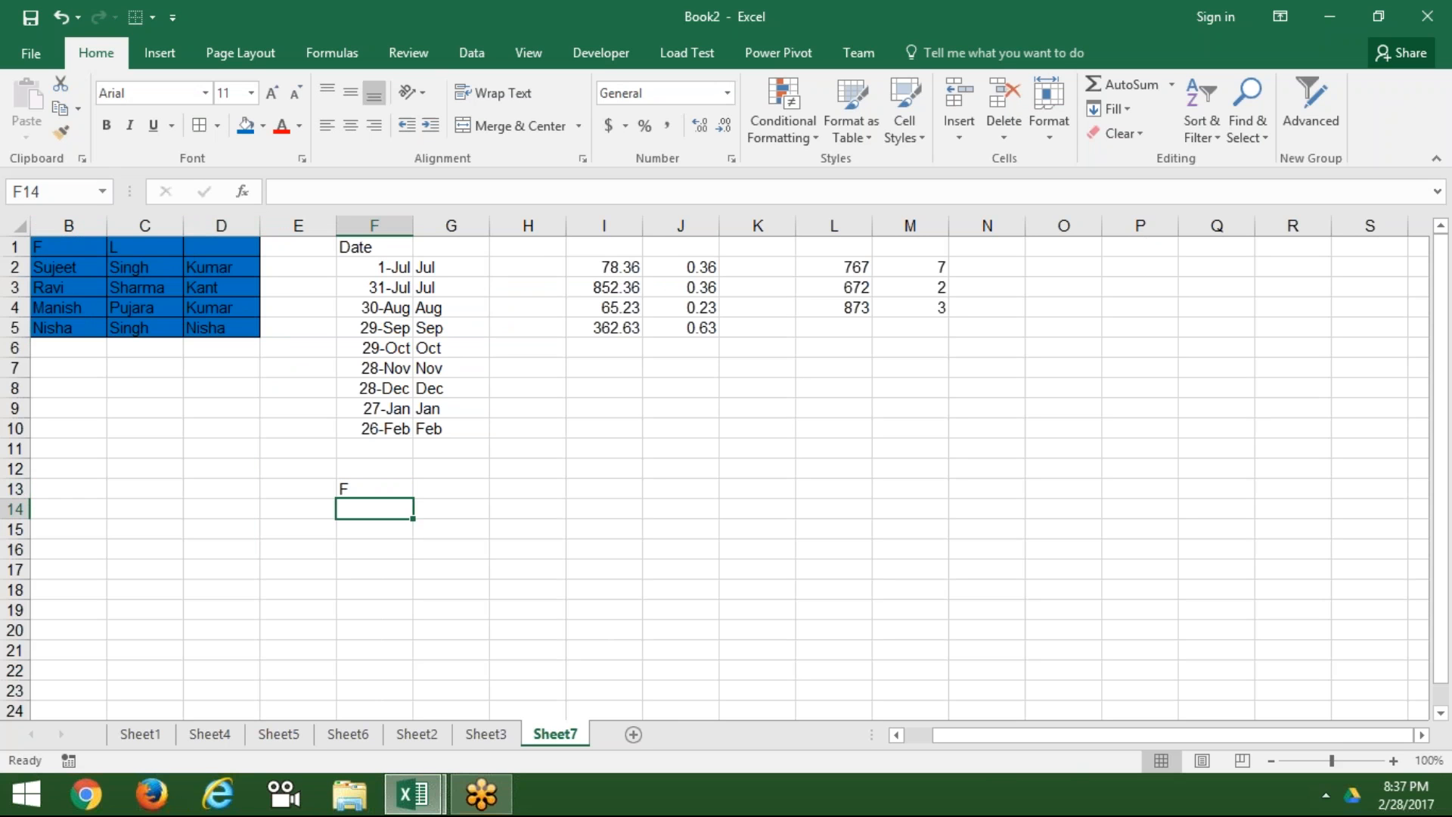
Step: Delete columns B:D to break F13 with #REF!, undo, and select B1:D5
left_click_drag(75, 238, 210, 247)
key("ctrl+minus")
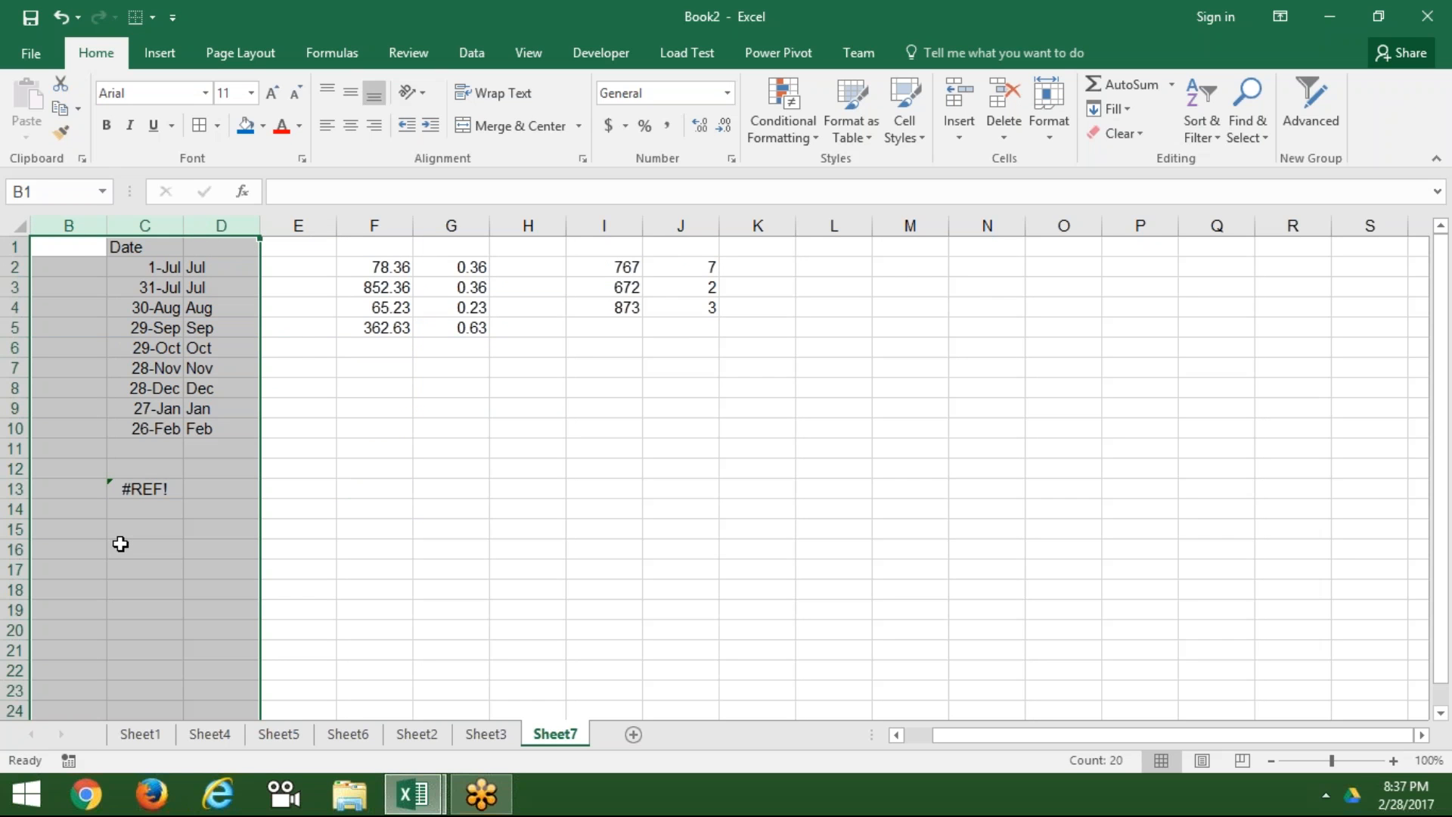
key("ctrl+z")
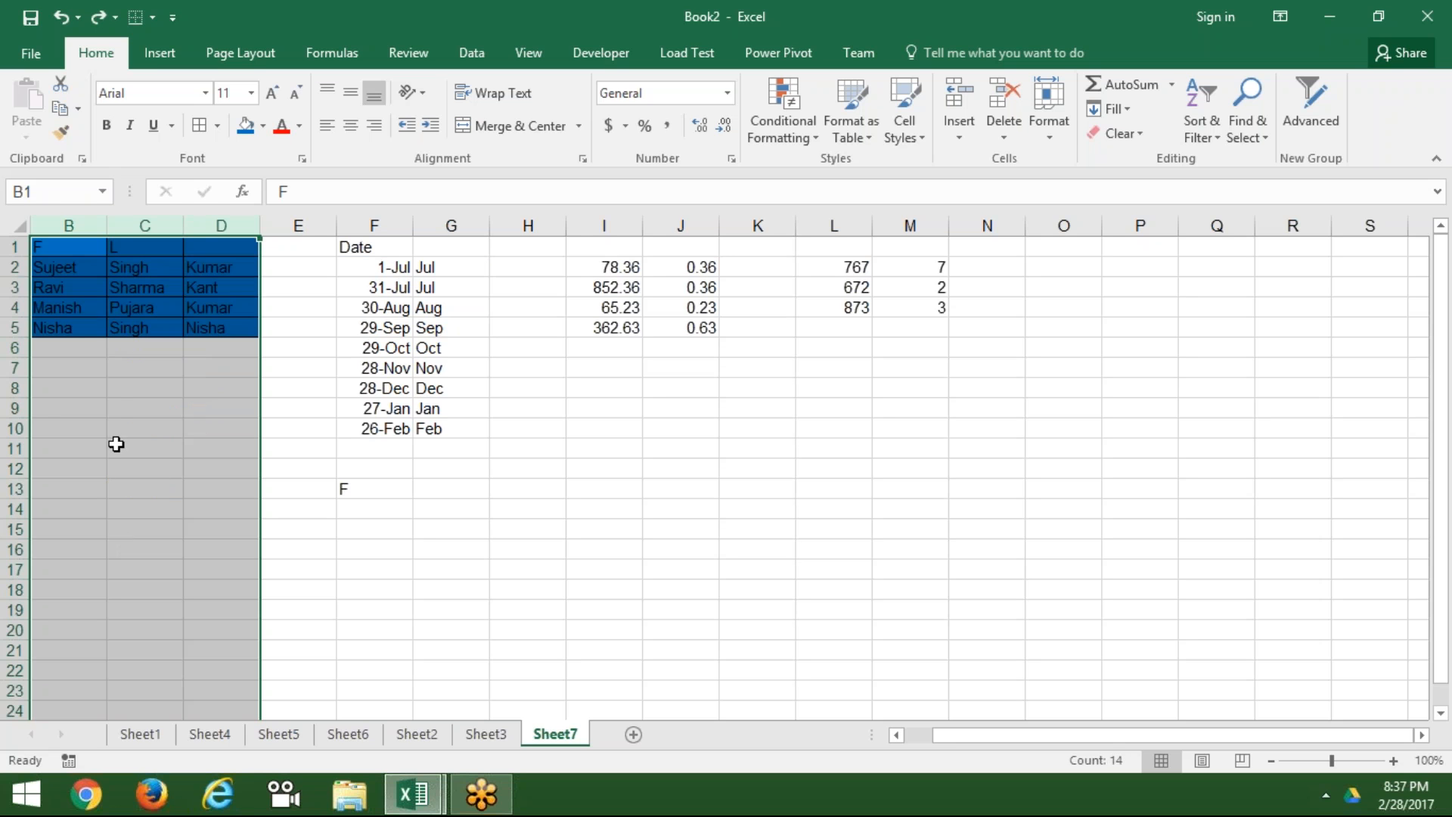
left_click(66, 250)
left_click_drag(66, 250, 204, 330)
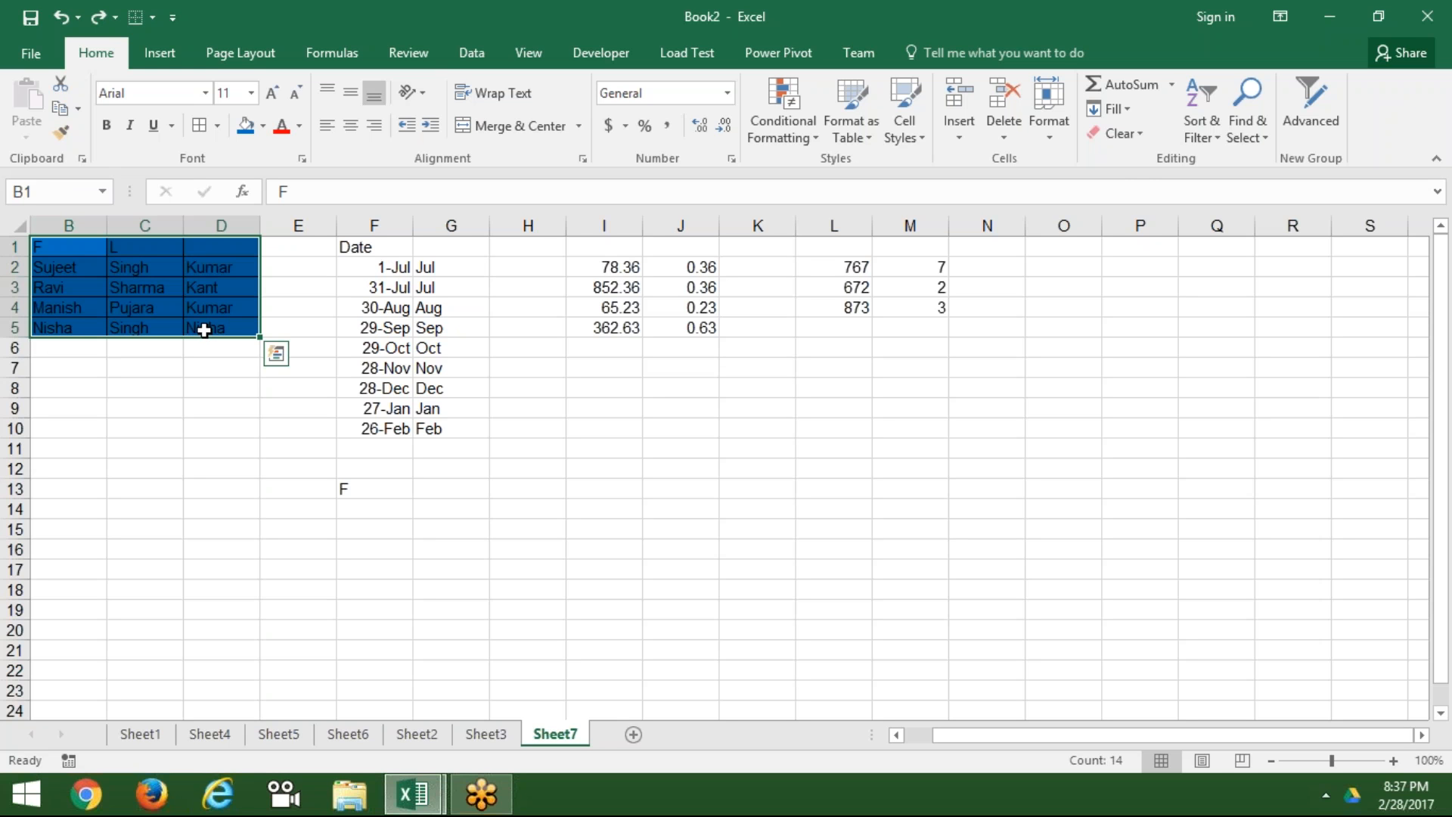
Step: Apply Clear All and then Clear Formats to B1:D5, undoing each
left_click(1133, 126)
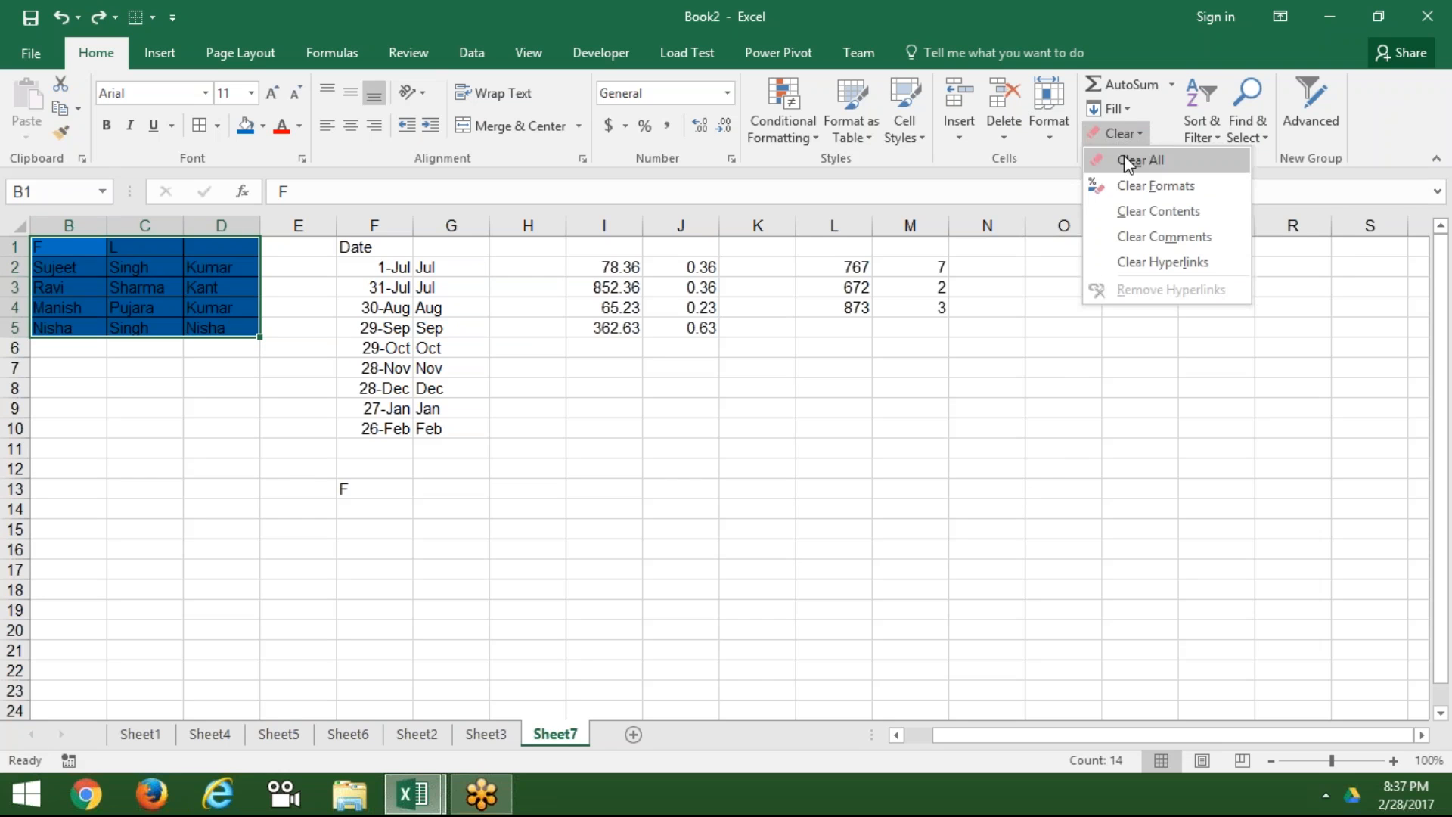
left_click(1124, 156)
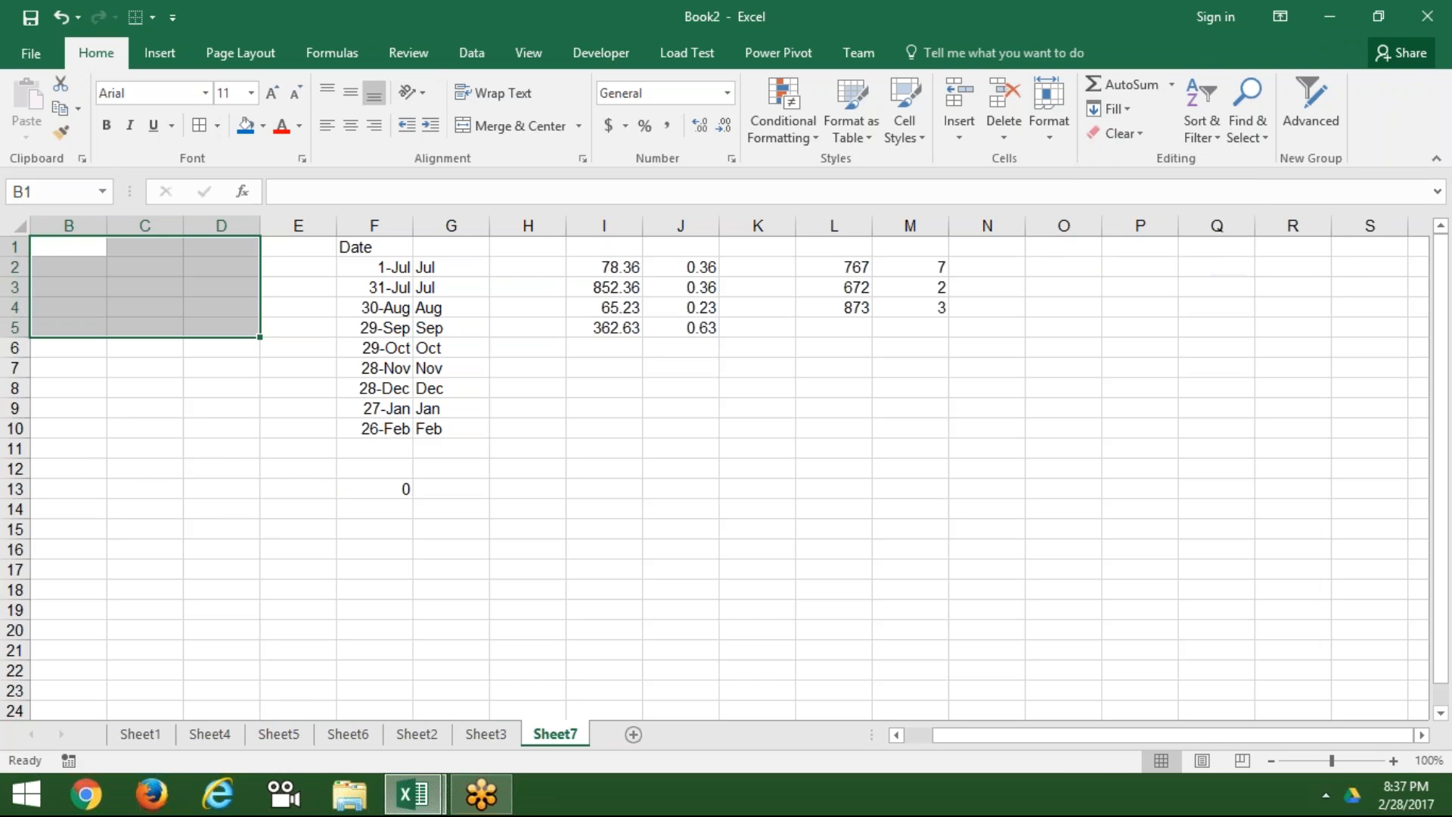
key("ctrl+z")
left_click(1124, 134)
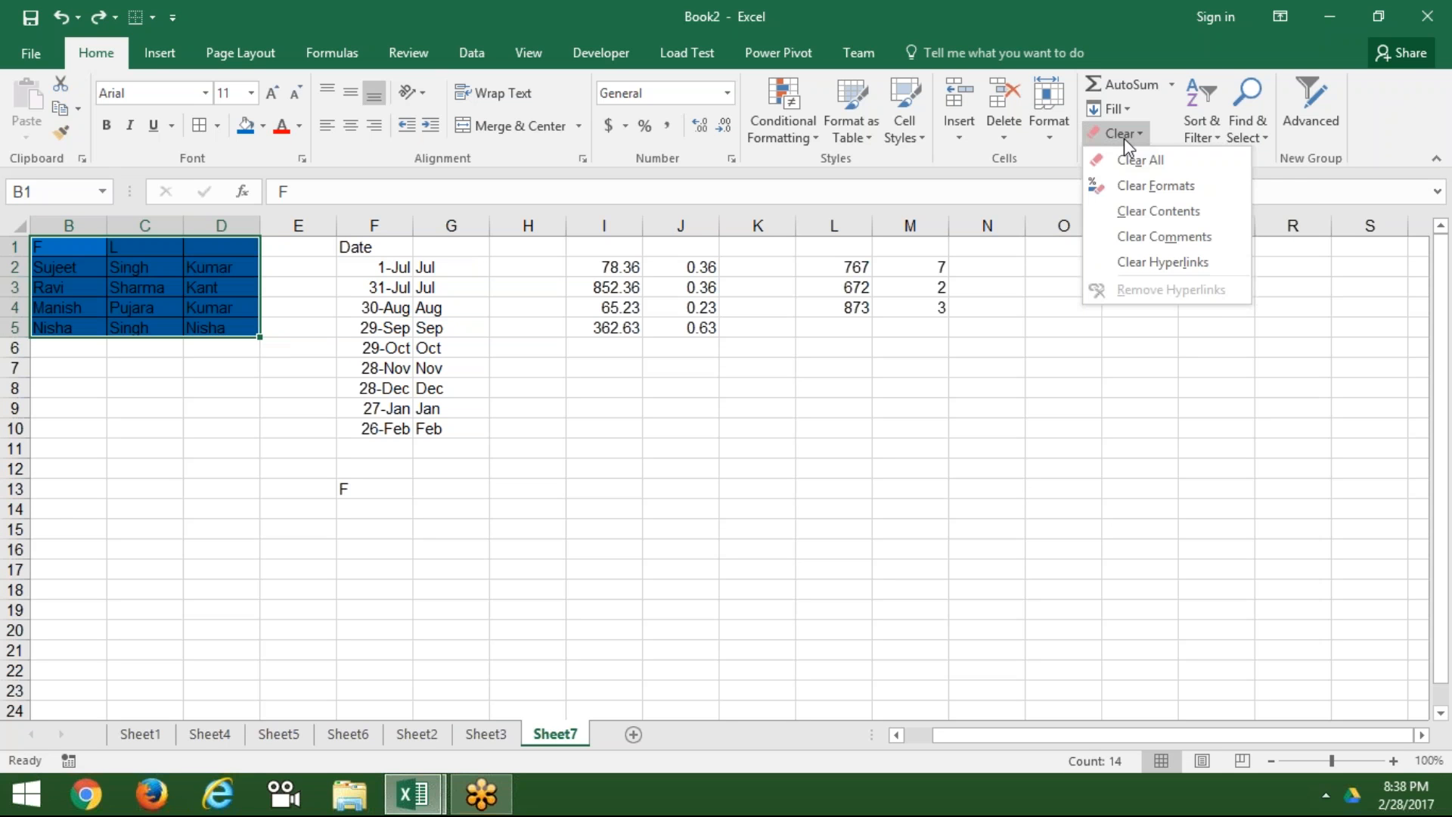
left_click(1134, 185)
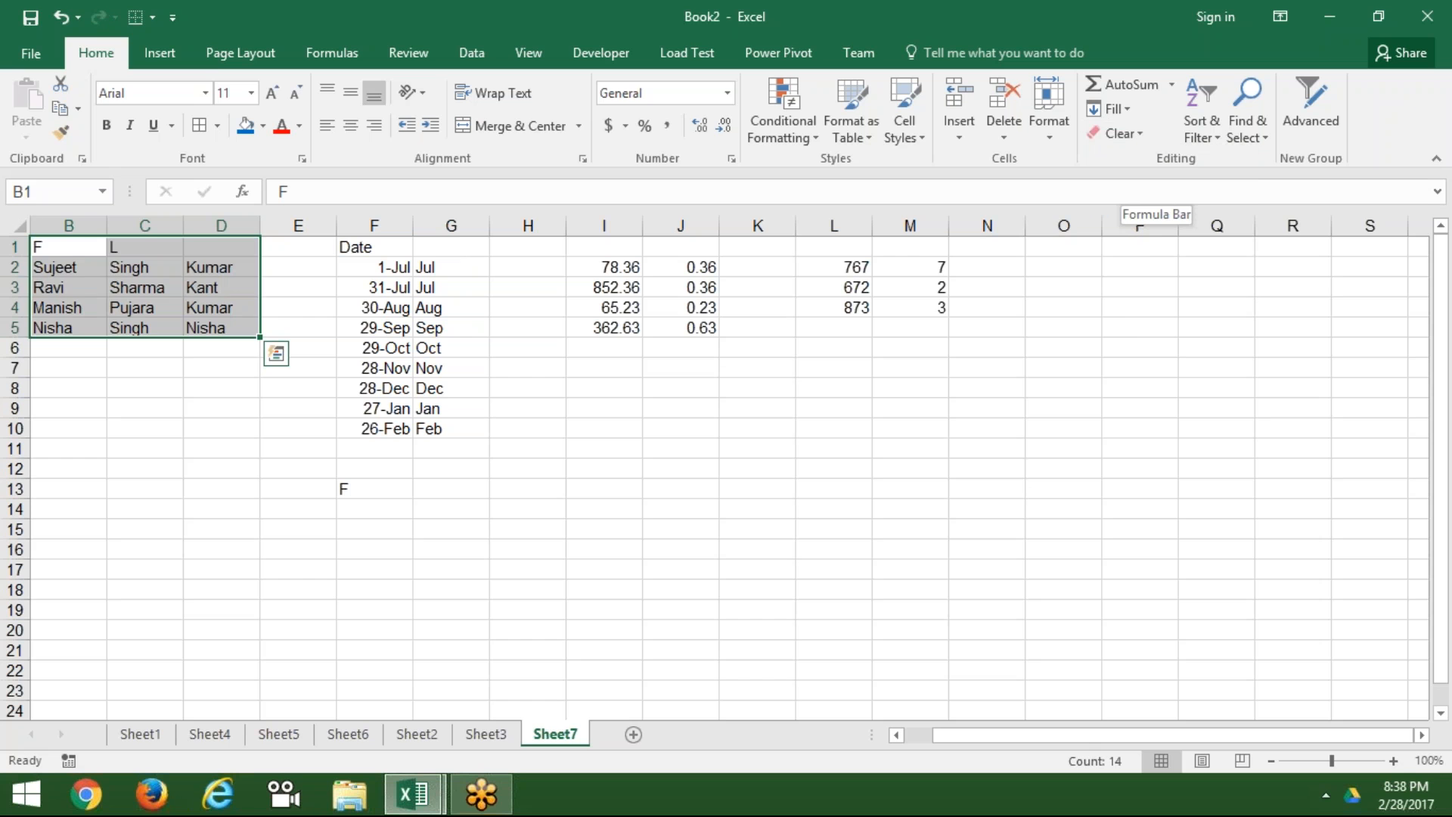
key("ctrl+z")
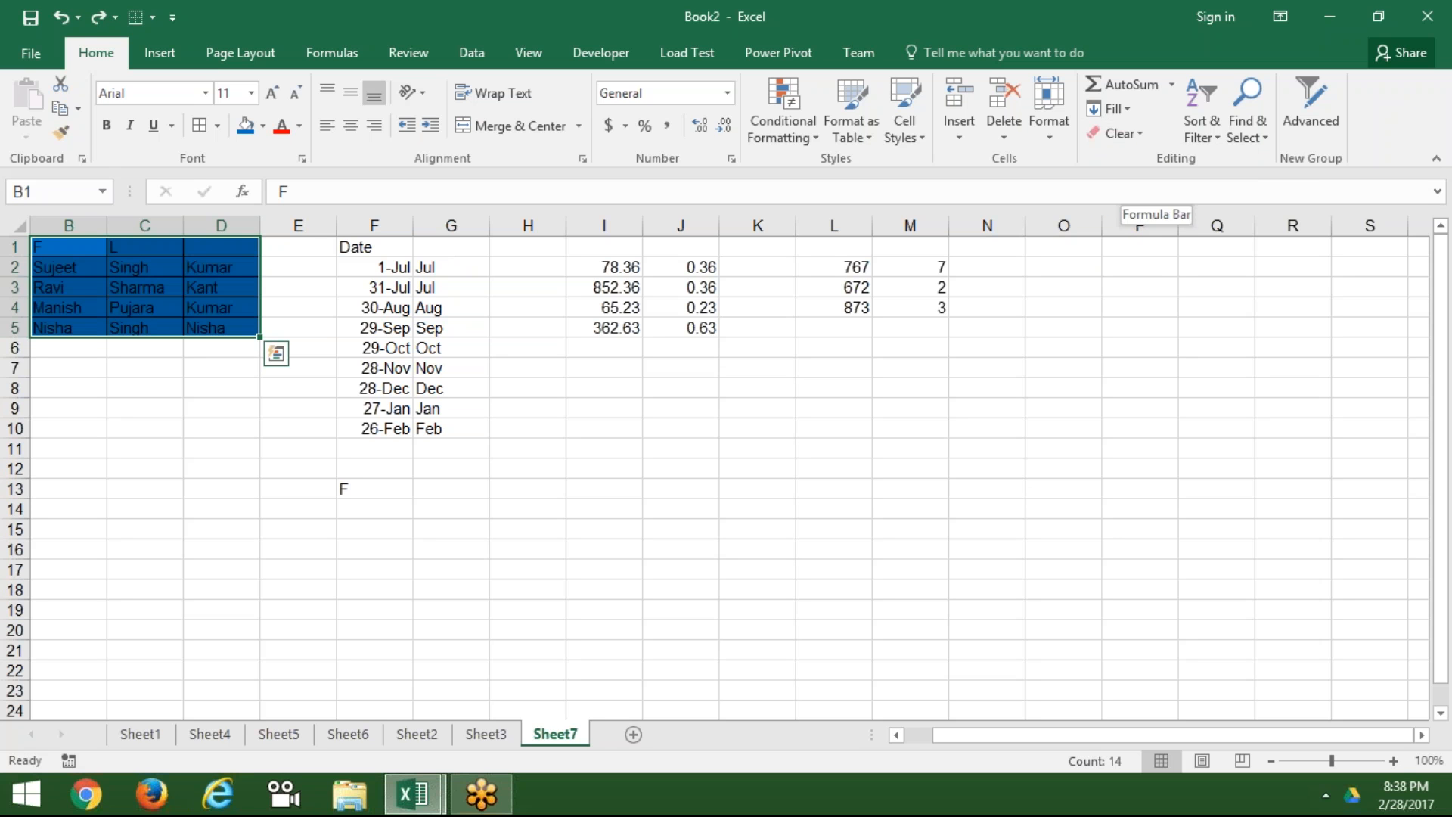
Step: Apply Clear Contents to B1:D5, undo it, and show the Clear options again
left_click(1127, 134)
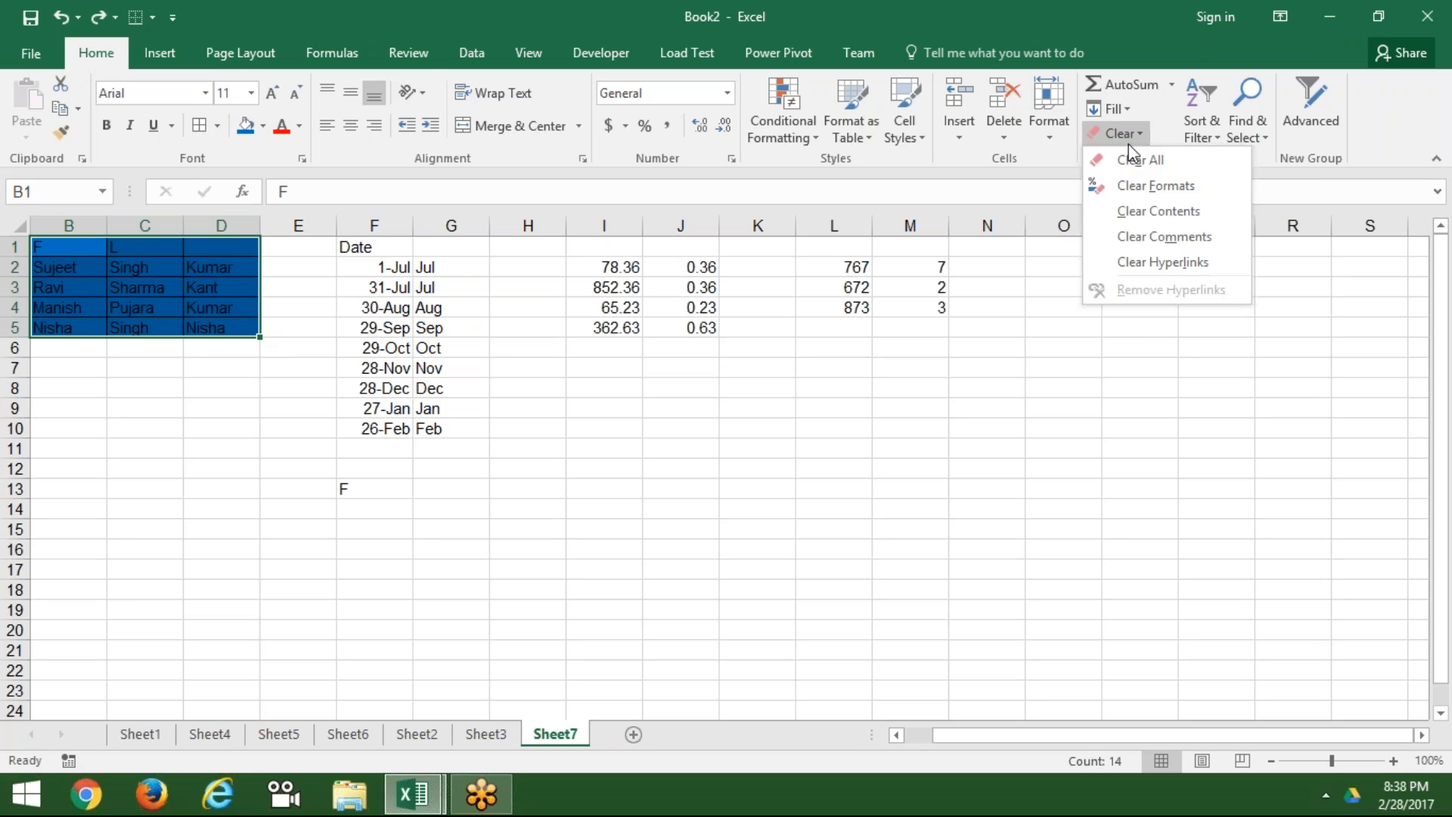
left_click(1128, 212)
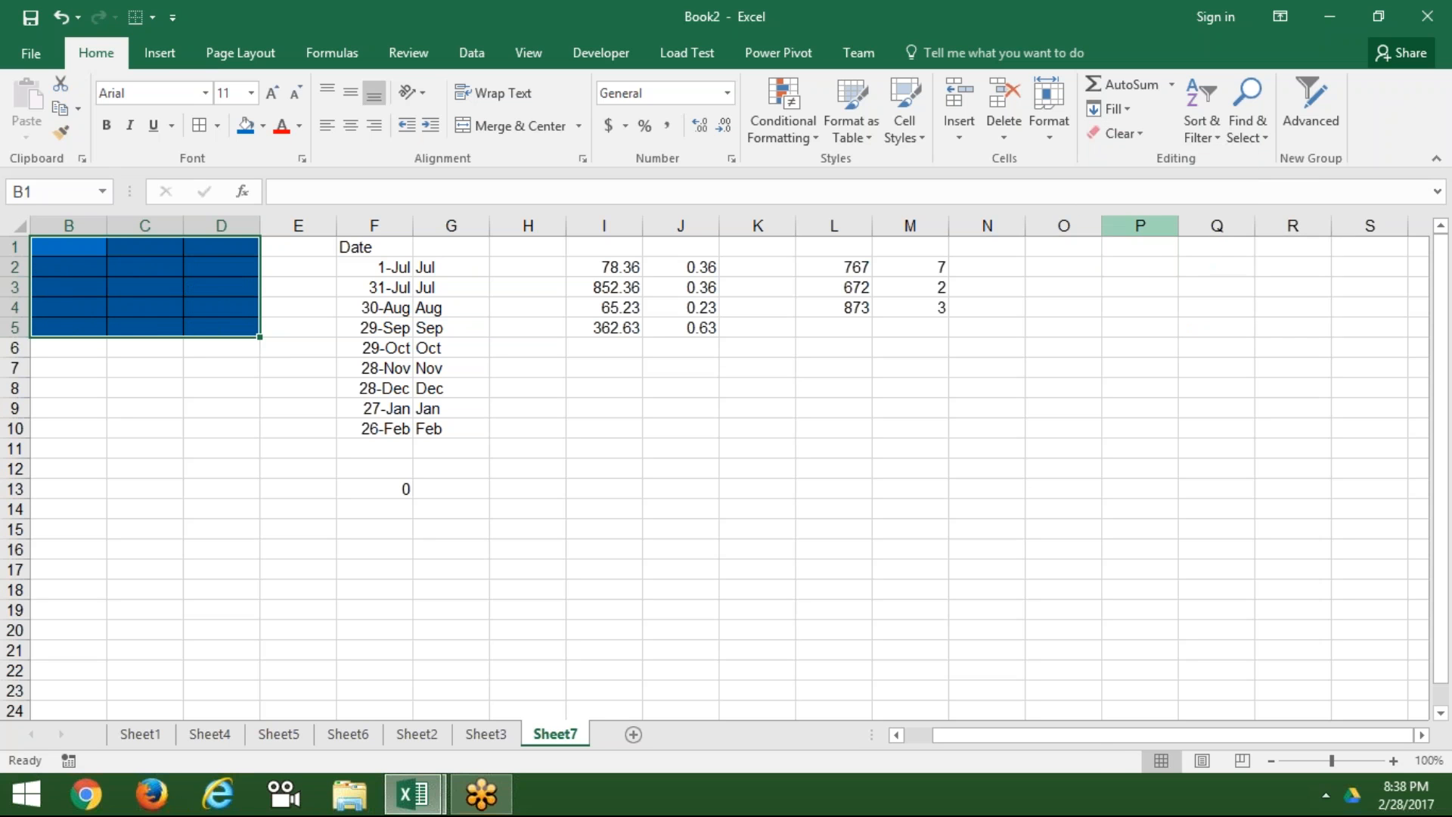
key("ctrl+z")
left_click(1127, 135)
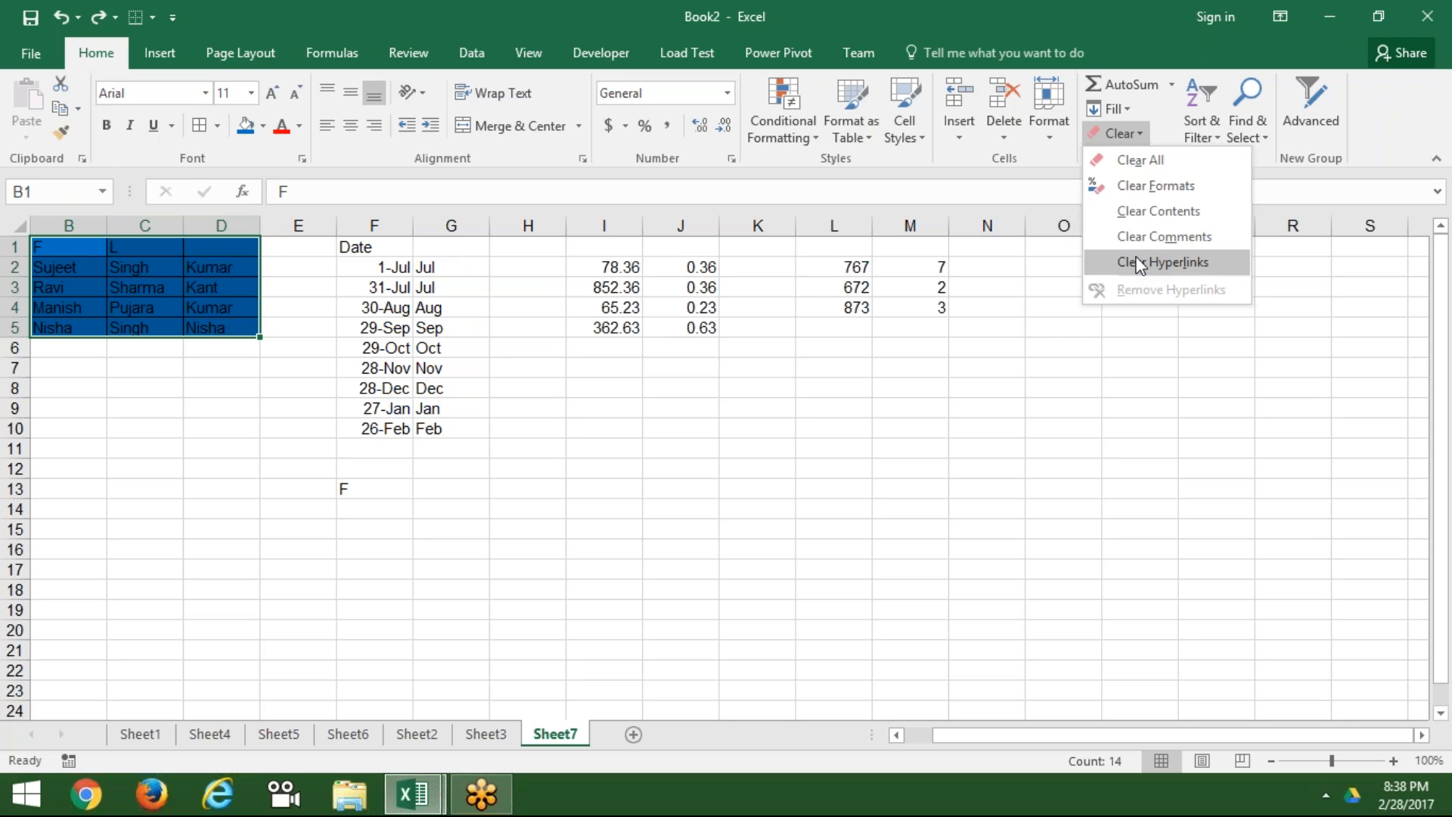
Step: Close the Clear menu, reopen it with the Alt, H, E KeyTips, then dismiss it with Esc
left_click(1044, 317)
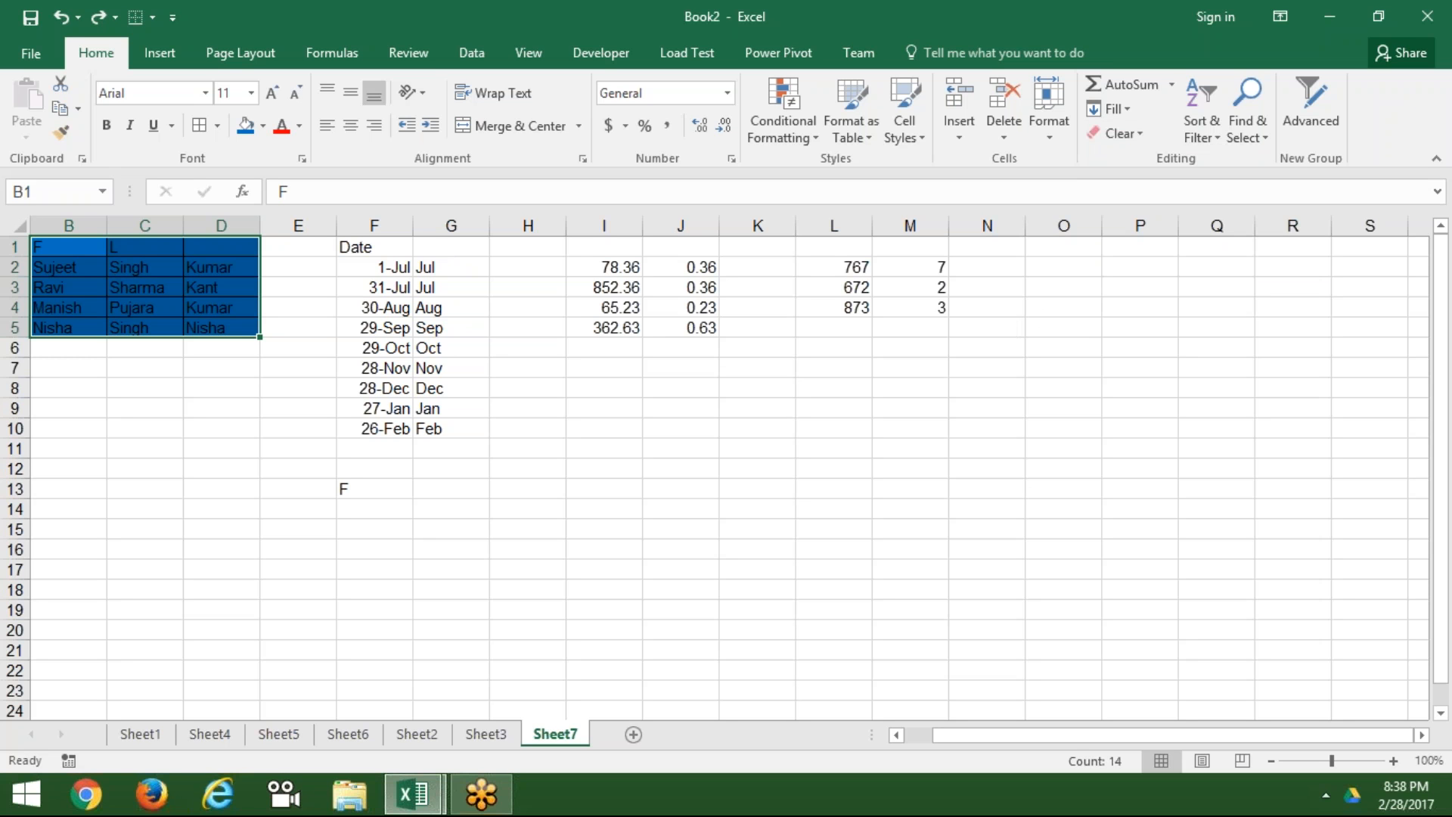
key("alt")
key("h")
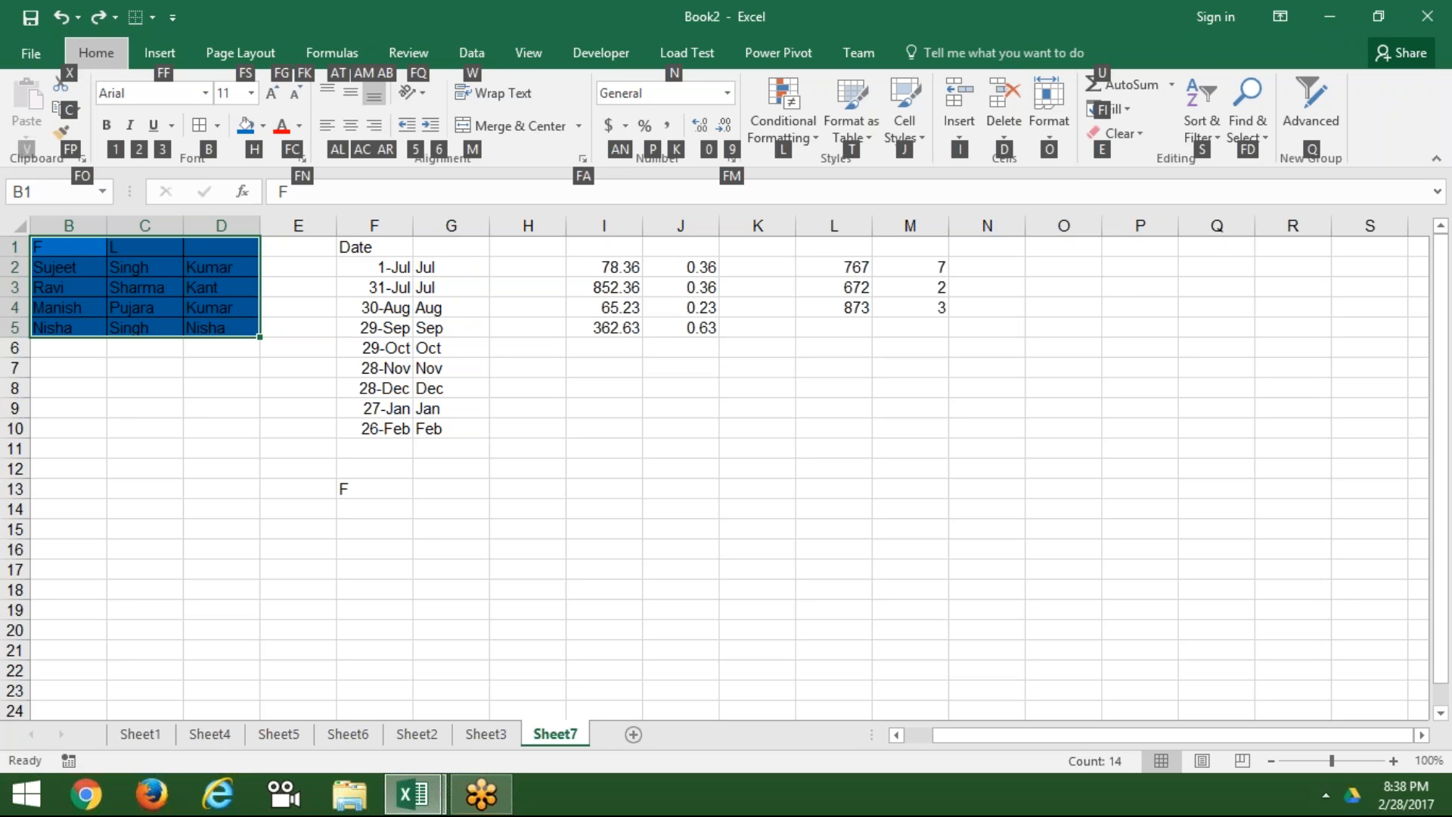
key("e")
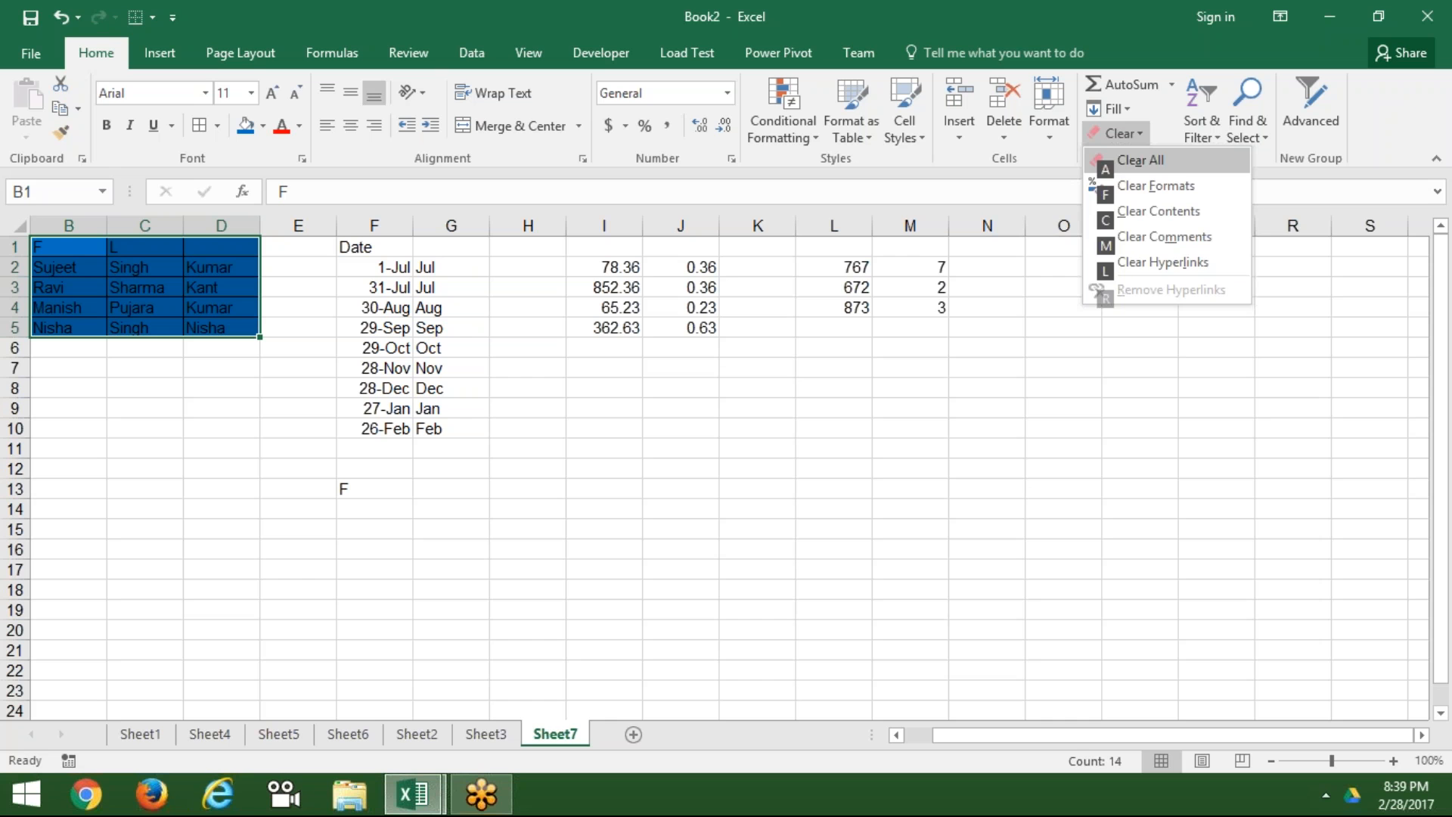
key("Escape")
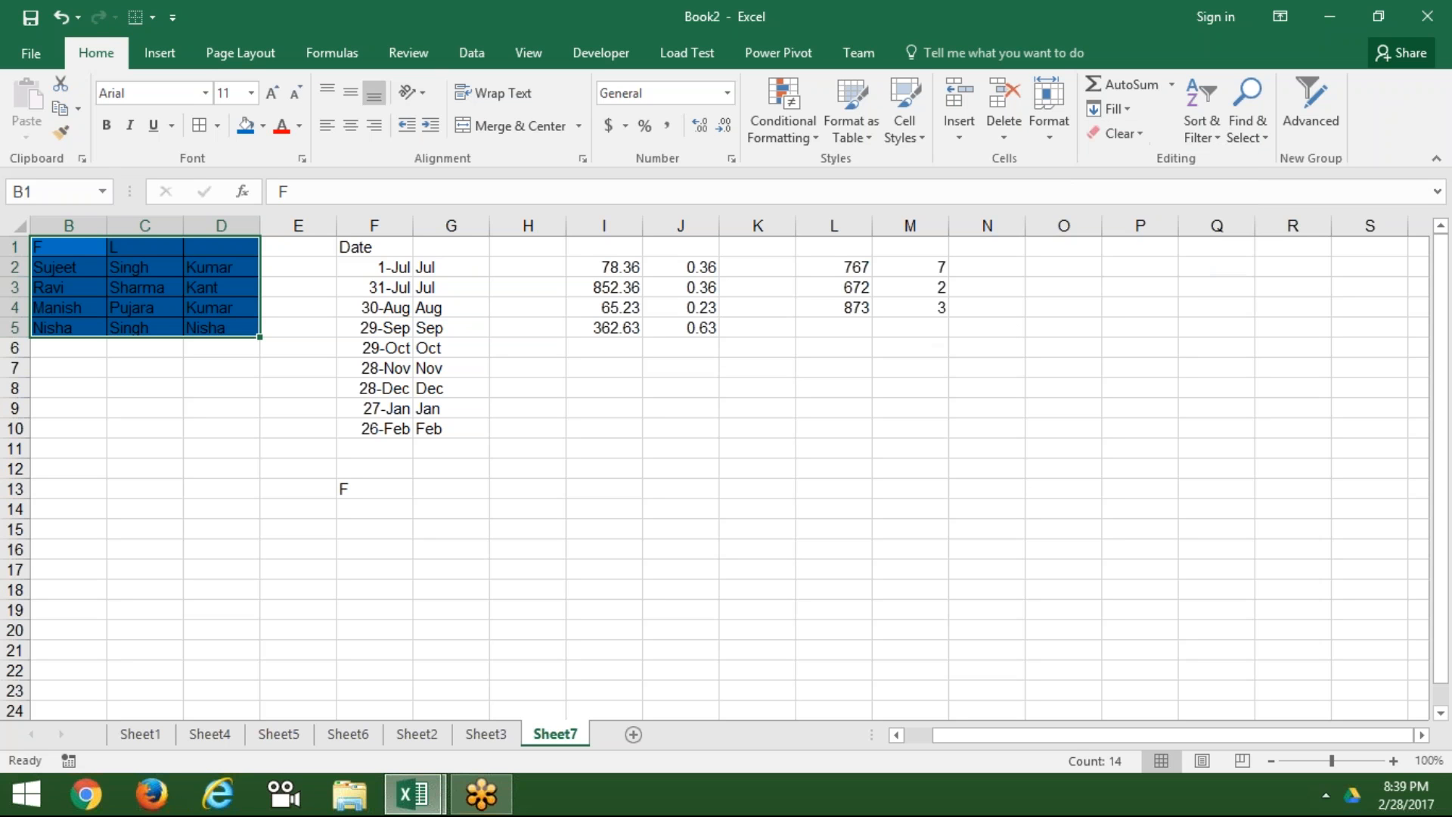